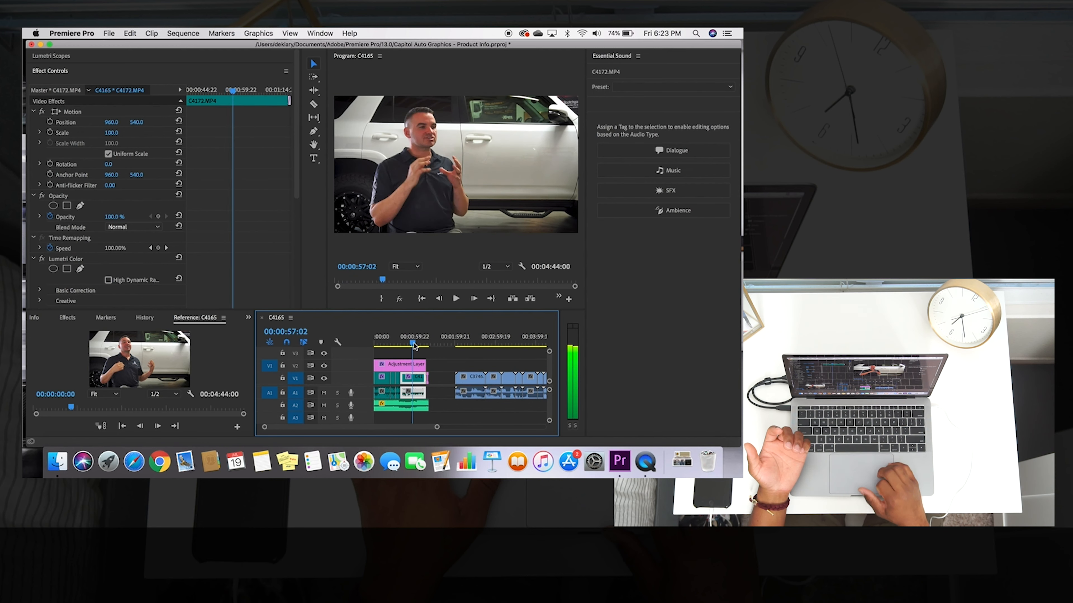
# Save the project and skim through the B-roll clip C3746.MP4 in the sequence.
pyautogui.press('super+s')
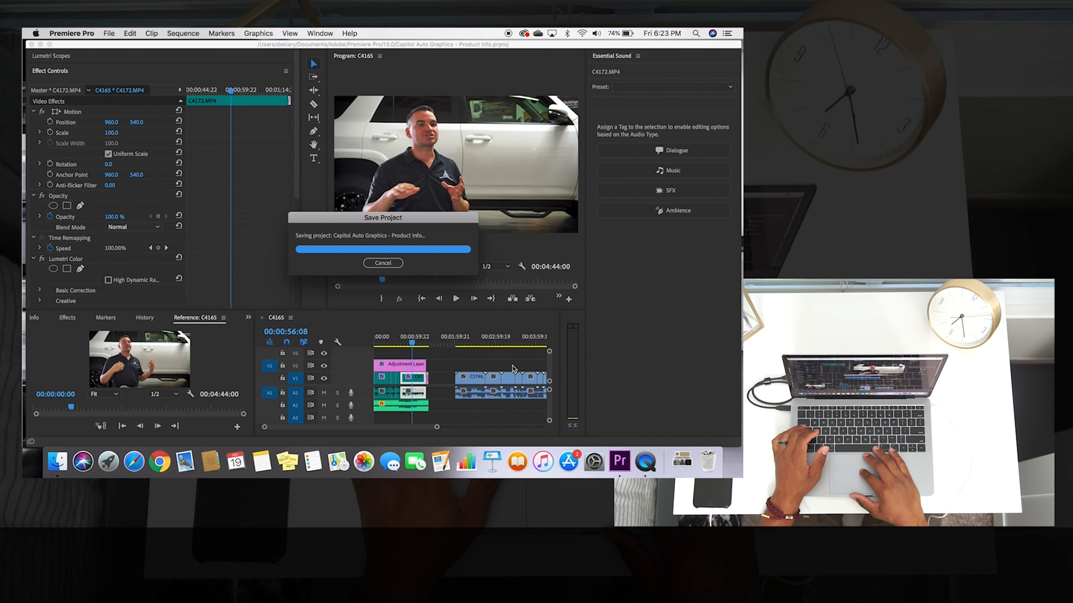
pyautogui.click(462, 344)
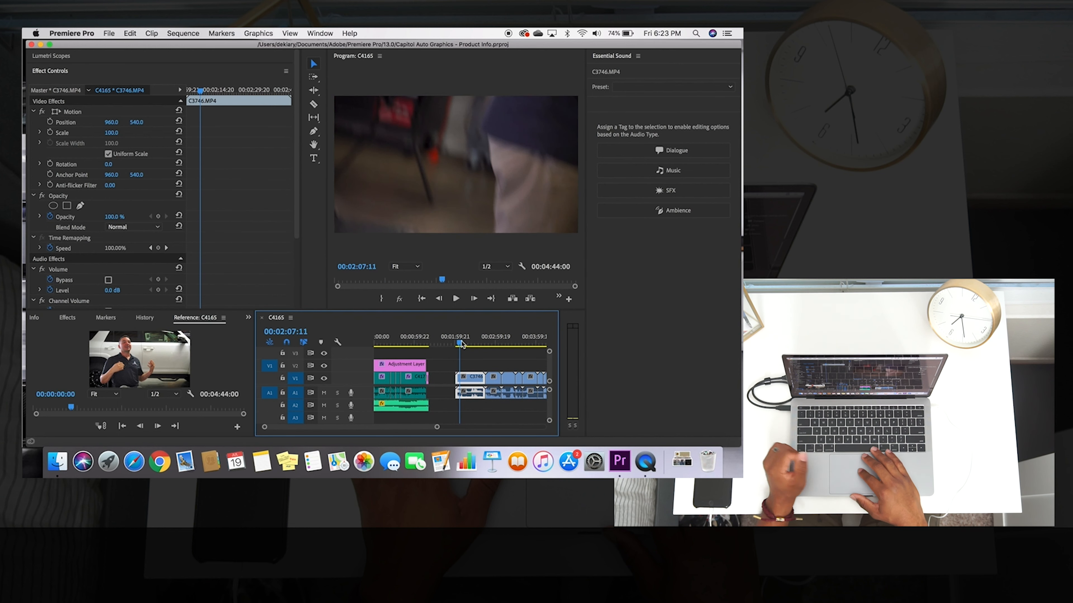
pyautogui.moveTo(462, 346); pyautogui.dragTo(464, 346)
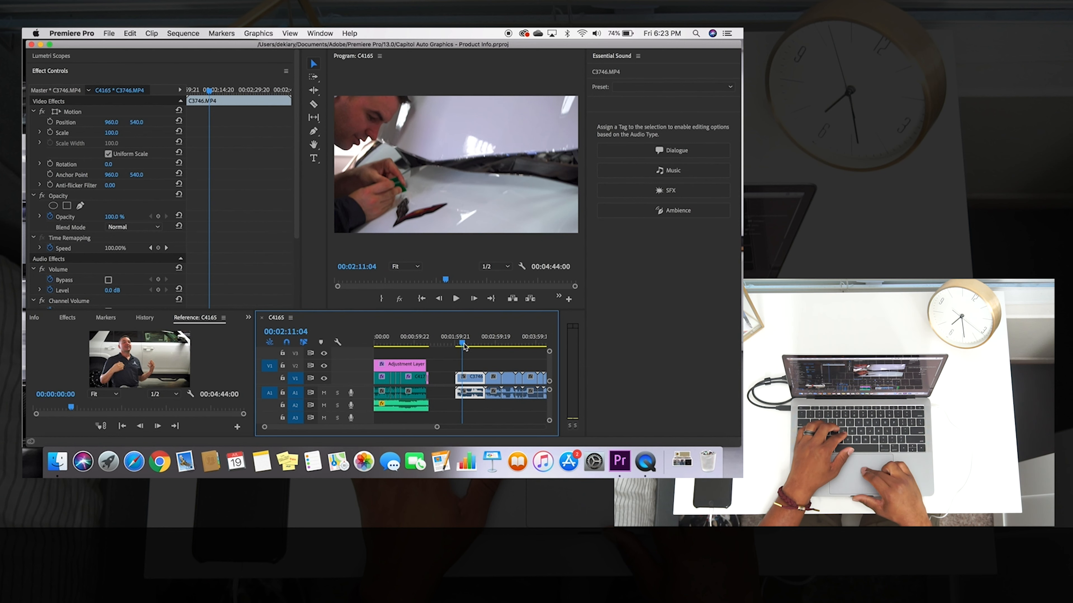
pyautogui.moveTo(464, 346); pyautogui.dragTo(467, 348)
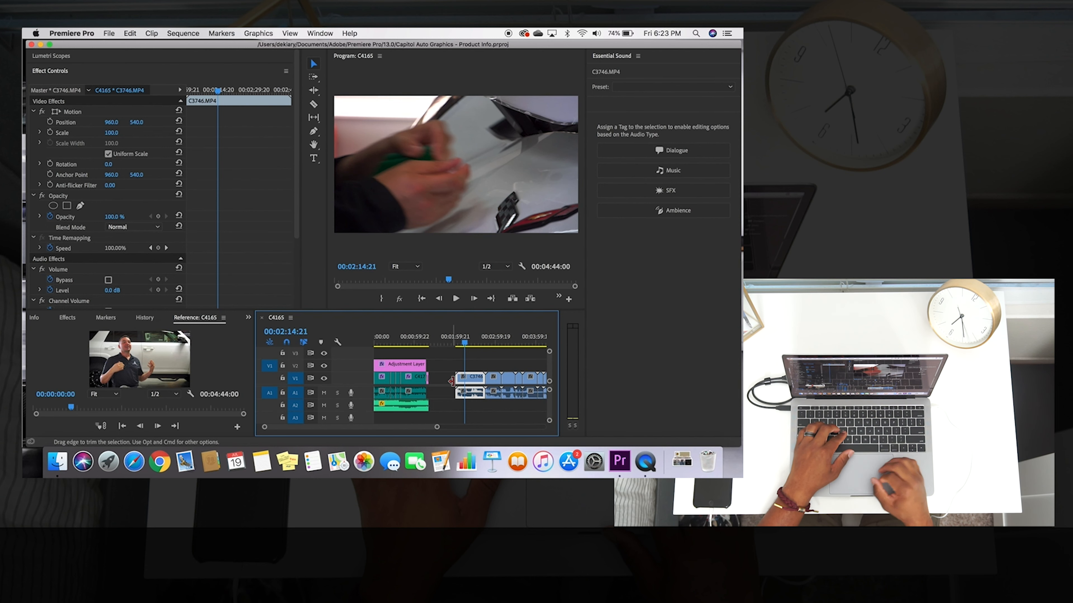
# Play C3746.MP4 from its beginning and trim its start to about 00:02:11.
pyautogui.scroll(3, 481, 368)
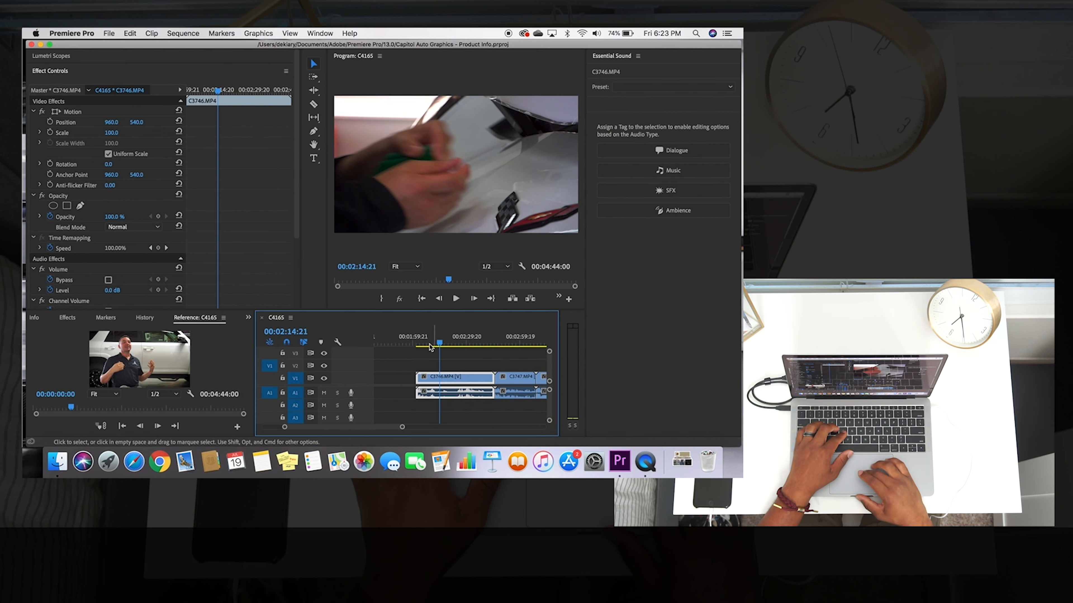
pyautogui.click(419, 344)
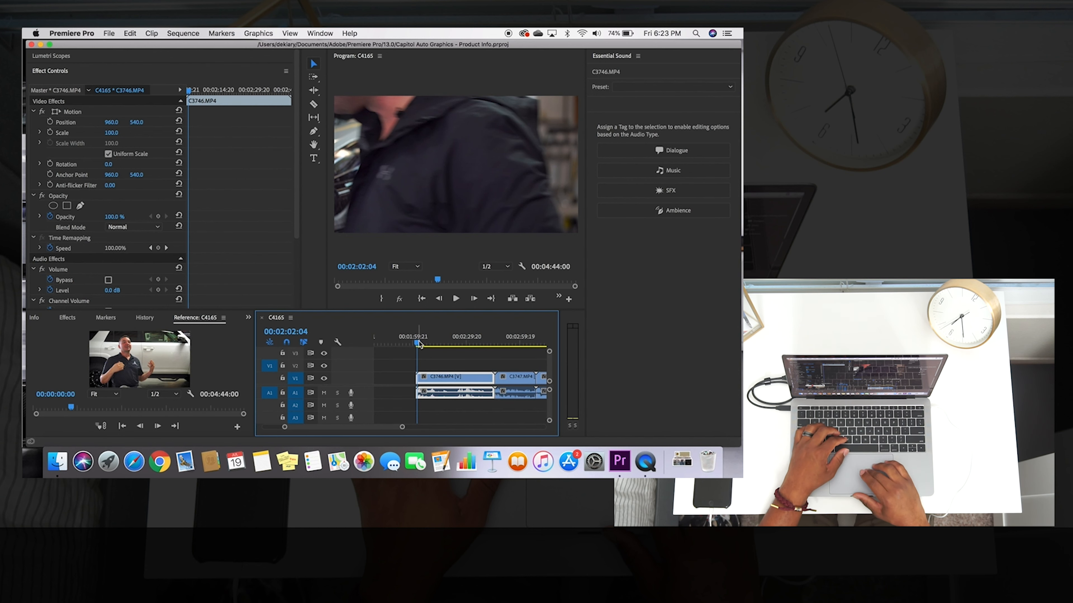
pyautogui.moveTo(420, 343); pyautogui.dragTo(417, 343)
pyautogui.press('space')
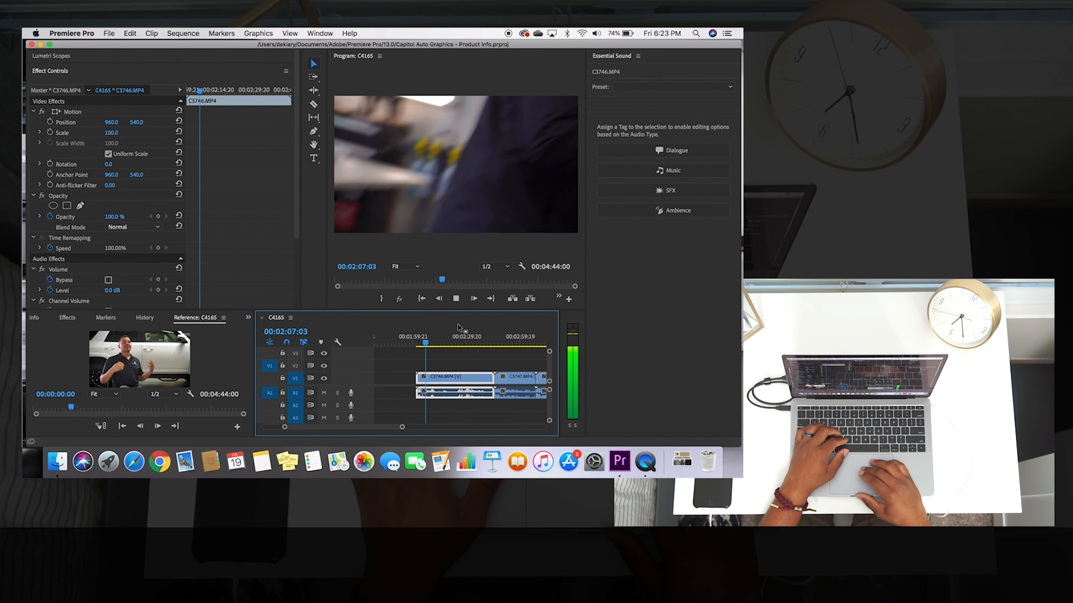
pyautogui.click(437, 344)
pyautogui.moveTo(438, 344); pyautogui.dragTo(435, 376)
pyautogui.press('space')
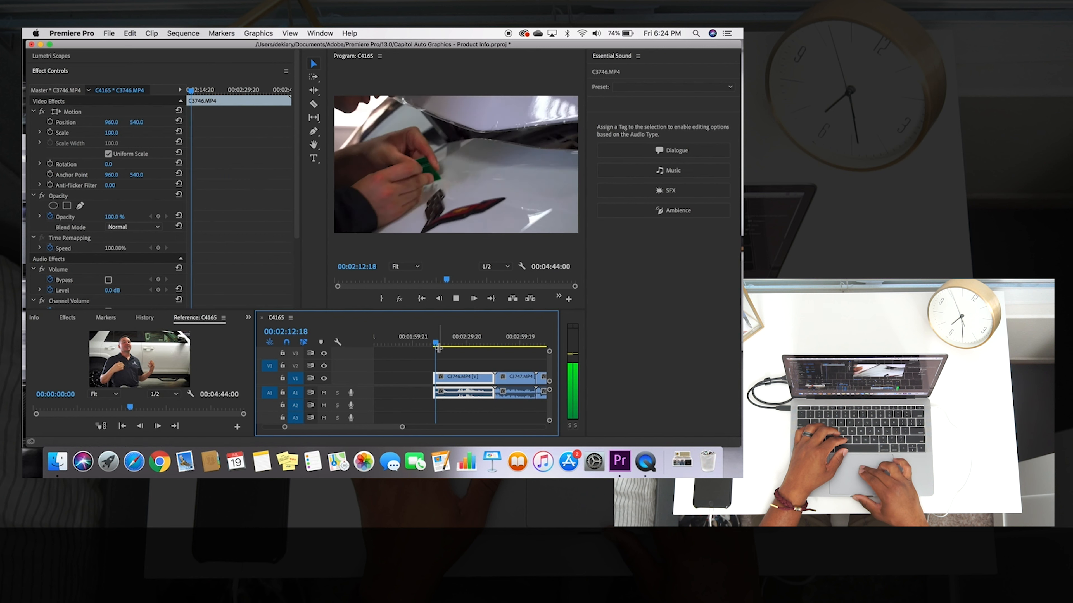
# Skim the rest of C3746.MP4, delete the clip from the sequence and save the project.
pyautogui.moveTo(437, 346); pyautogui.dragTo(480, 353)
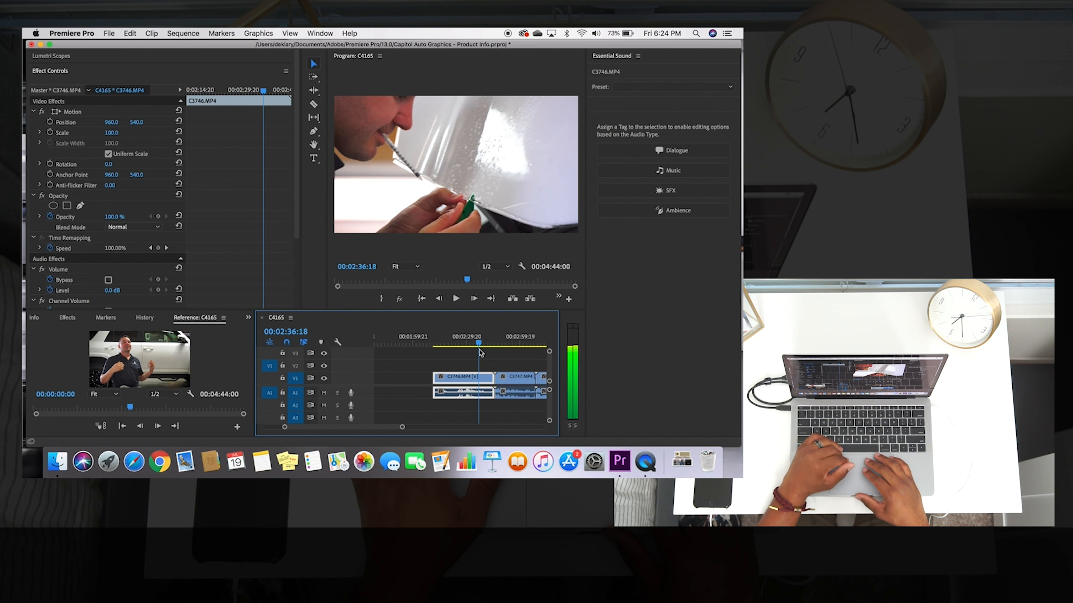
pyautogui.moveTo(480, 352); pyautogui.dragTo(480, 349)
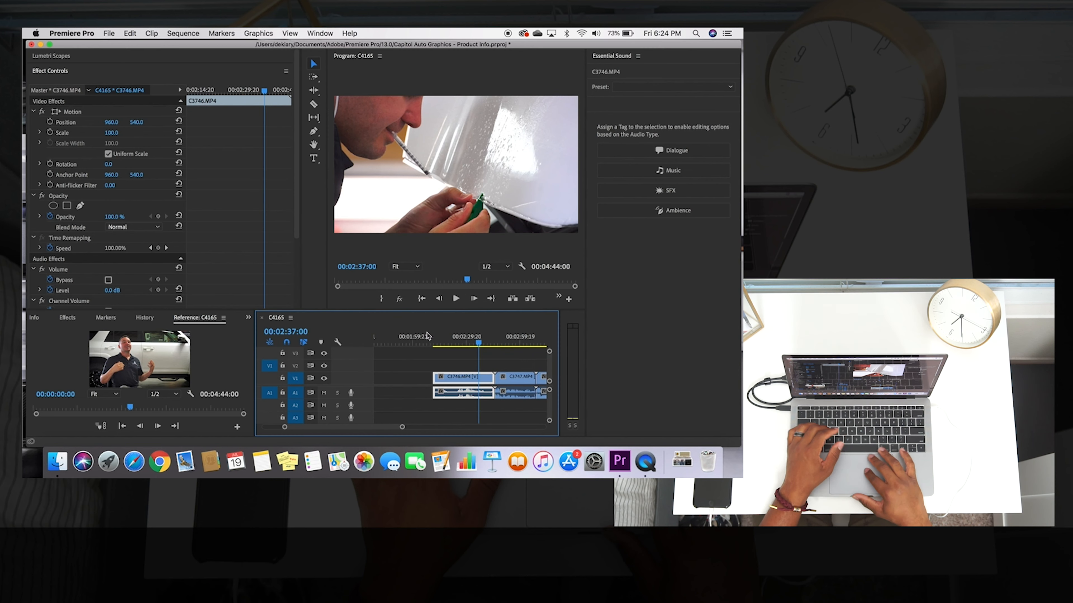
pyautogui.click(477, 344)
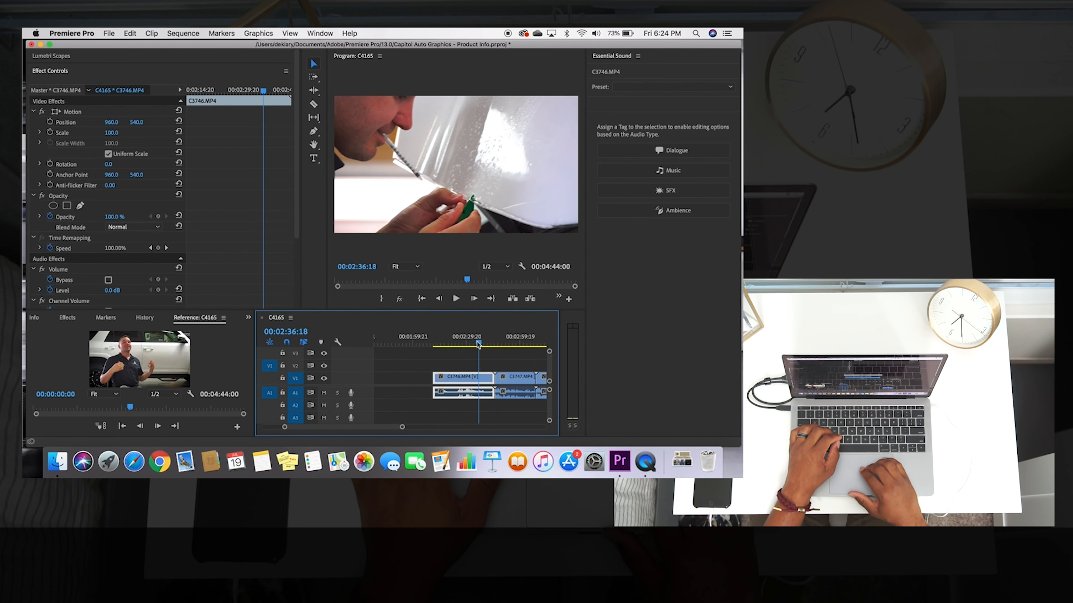
pyautogui.press('Delete')
pyautogui.press('super+s')
# Play C3747.MP4 from its beginning to about 00:02:56 to check for usable footage.
pyautogui.hscroll(2, 453, 381)
pyautogui.click(466, 346)
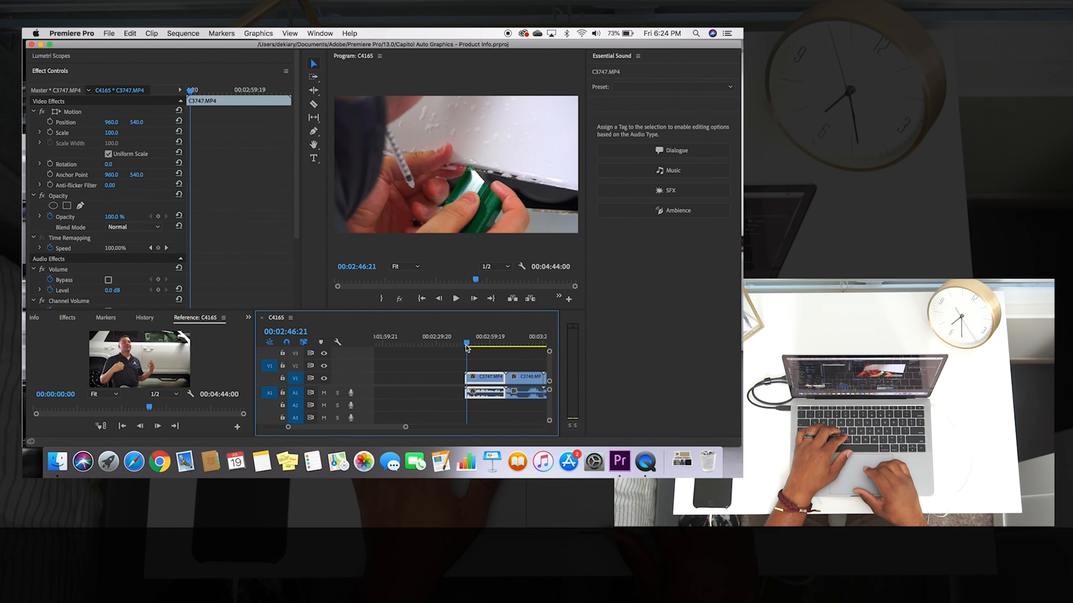
pyautogui.rightClick(466, 344)
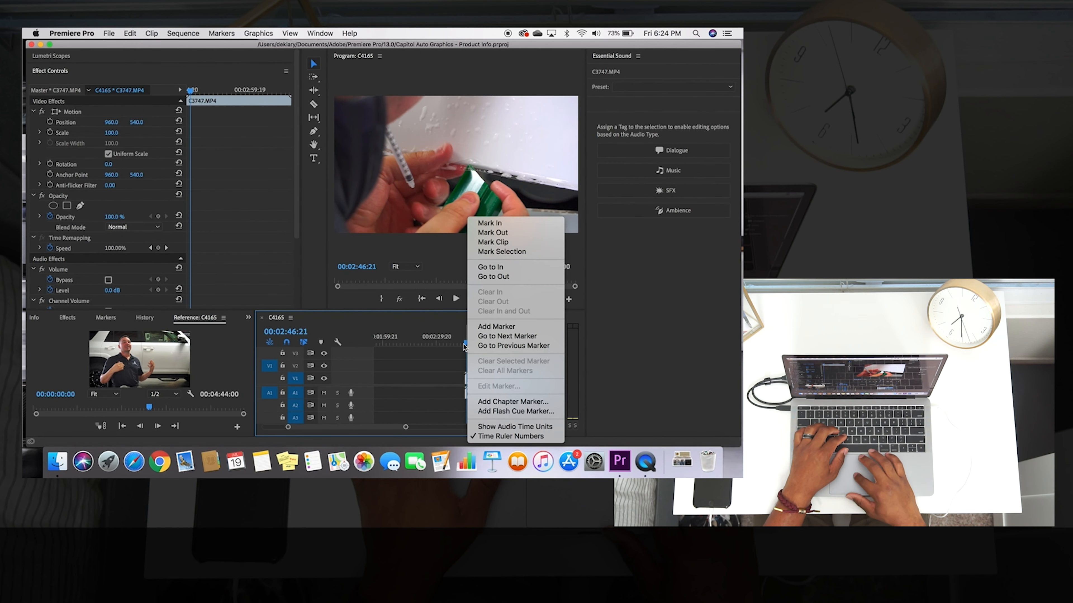
pyautogui.click(457, 345)
pyautogui.press('space')
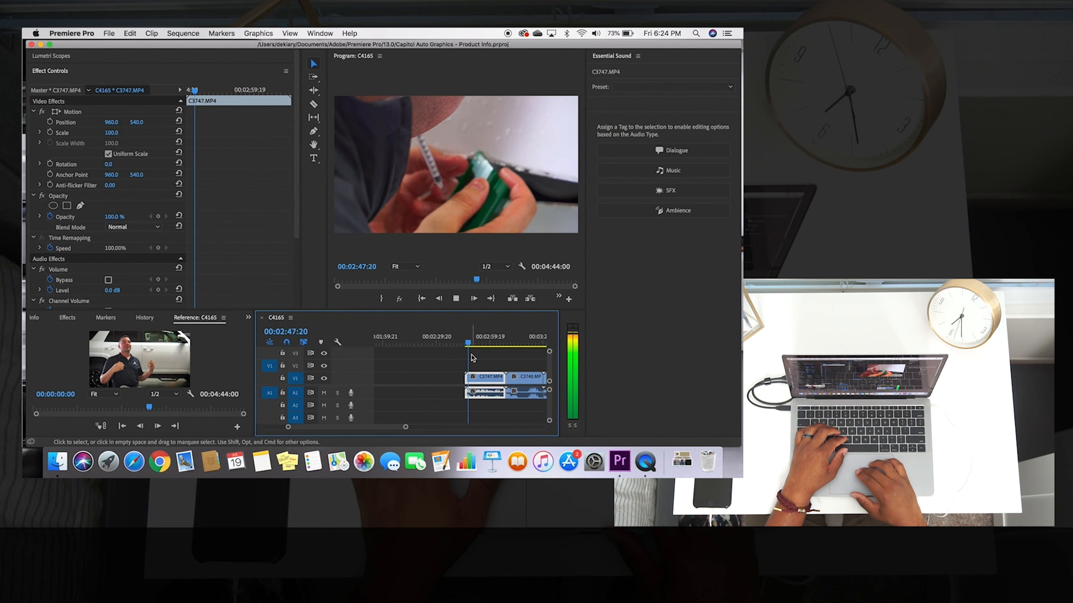
pyautogui.scroll(3, 473, 356)
pyautogui.scroll(2, 474, 358)
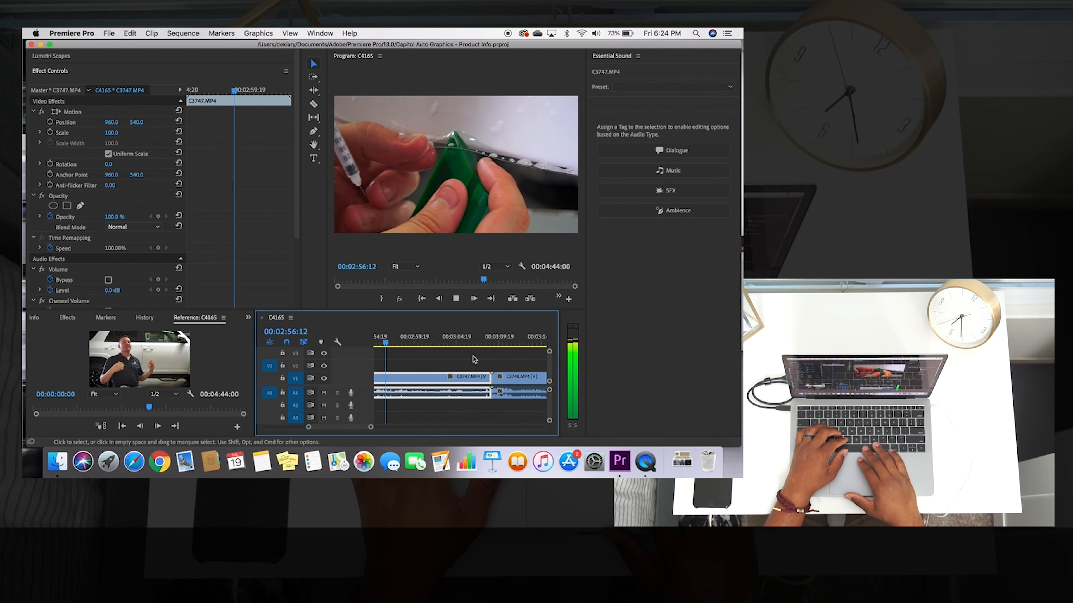
pyautogui.press('space')
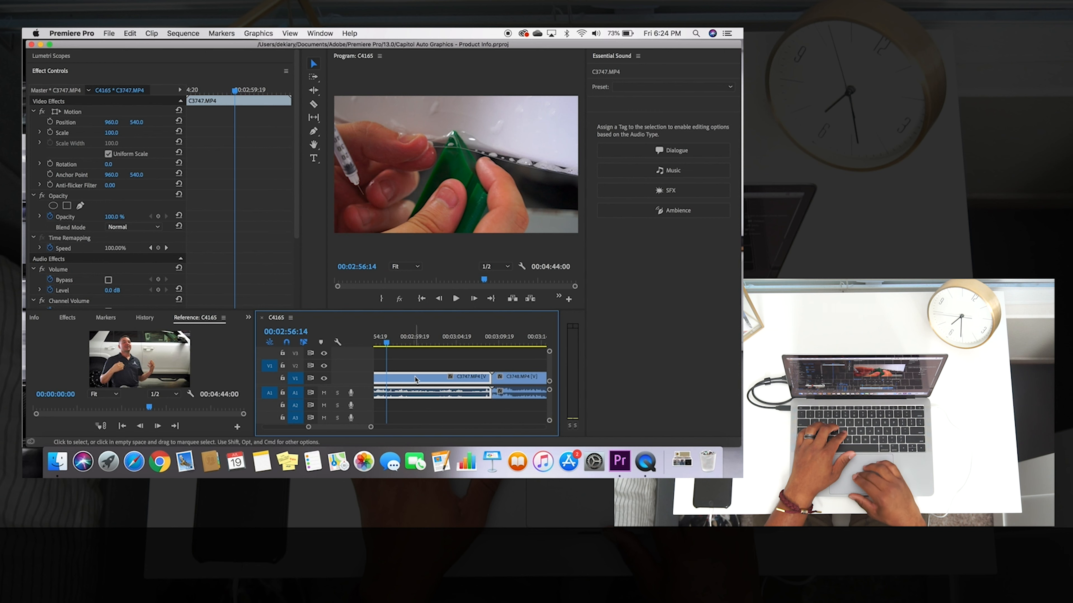
# Trim the start of C3747.MP4 to 00:02:53:15 and play the footage that follows.
pyautogui.hscroll(-5, 417, 378)
pyautogui.moveTo(402, 343); pyautogui.dragTo(468, 347)
pyautogui.moveTo(403, 383); pyautogui.dragTo(466, 382)
pyautogui.press('space')
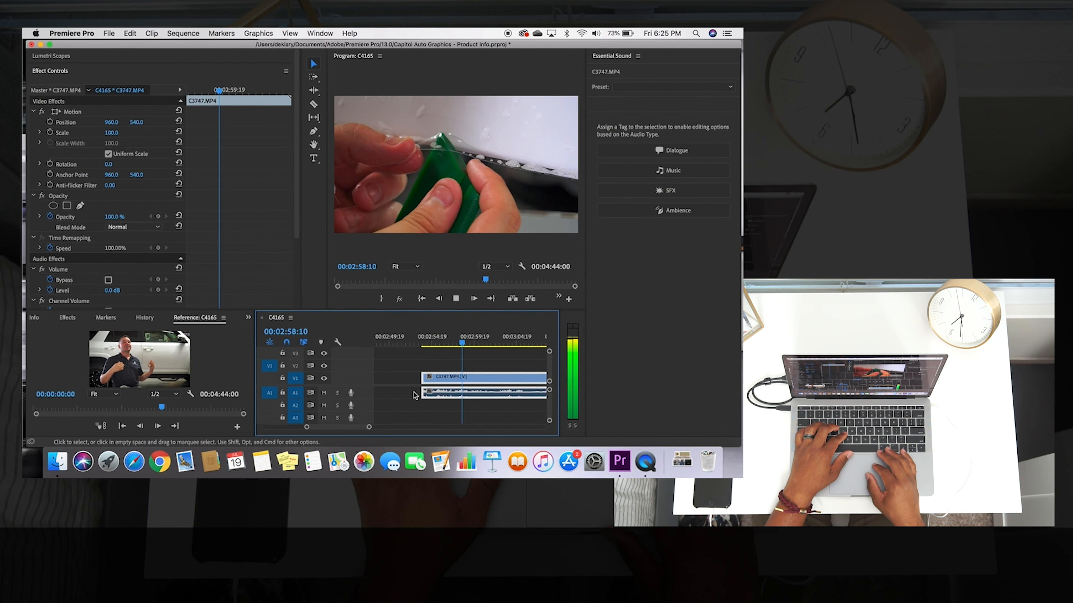
# Trim the start of C3747.MP4 further to 00:02:58:02 and move the clip earlier to begin at 00:02:47:06.
pyautogui.scroll(-2, 422, 391)
pyautogui.scroll(-2, 435, 384)
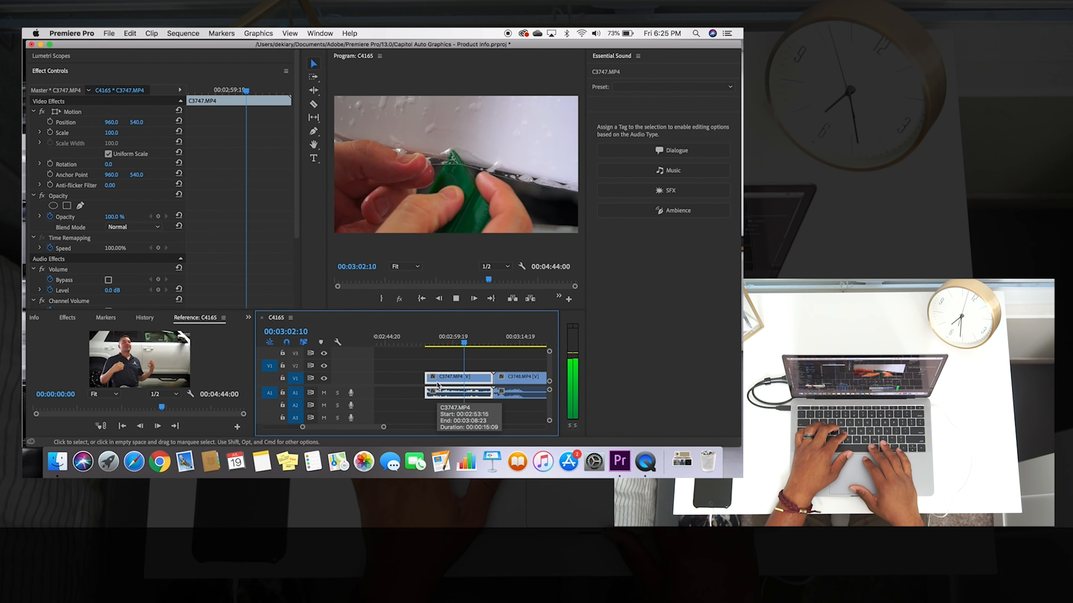
pyautogui.press('space')
pyautogui.moveTo(468, 344)
pyautogui.mouseDown()
pyautogui.moveTo(441, 345)
pyautogui.moveTo(432, 375)
pyautogui.moveTo(445, 375)
pyautogui.moveTo(459, 347)
pyautogui.moveTo(494, 345)
pyautogui.moveTo(476, 342)
pyautogui.mouseUp()
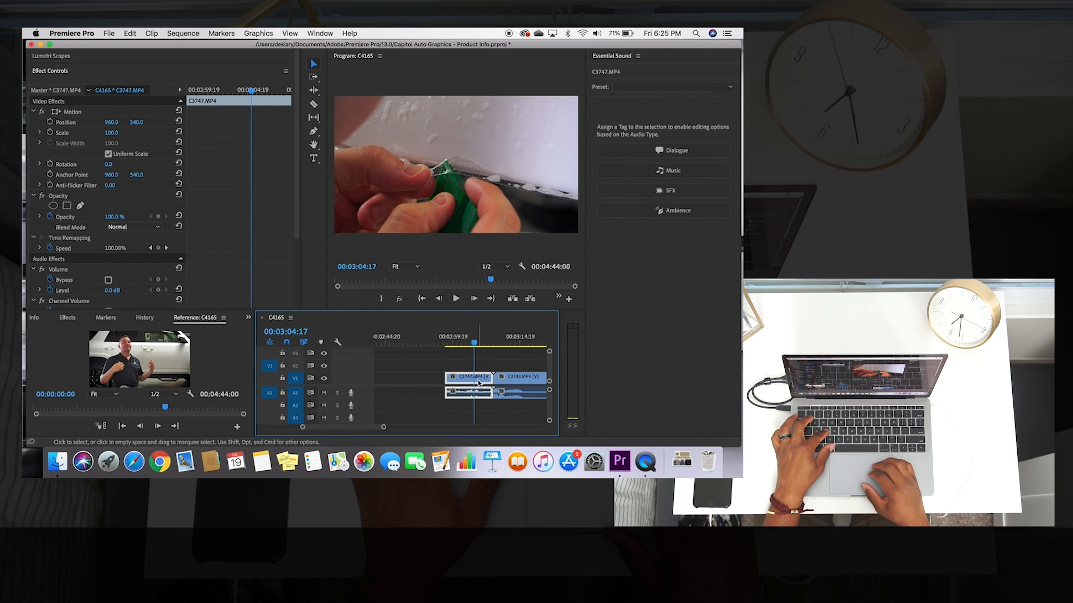
pyautogui.moveTo(458, 376); pyautogui.dragTo(408, 375)
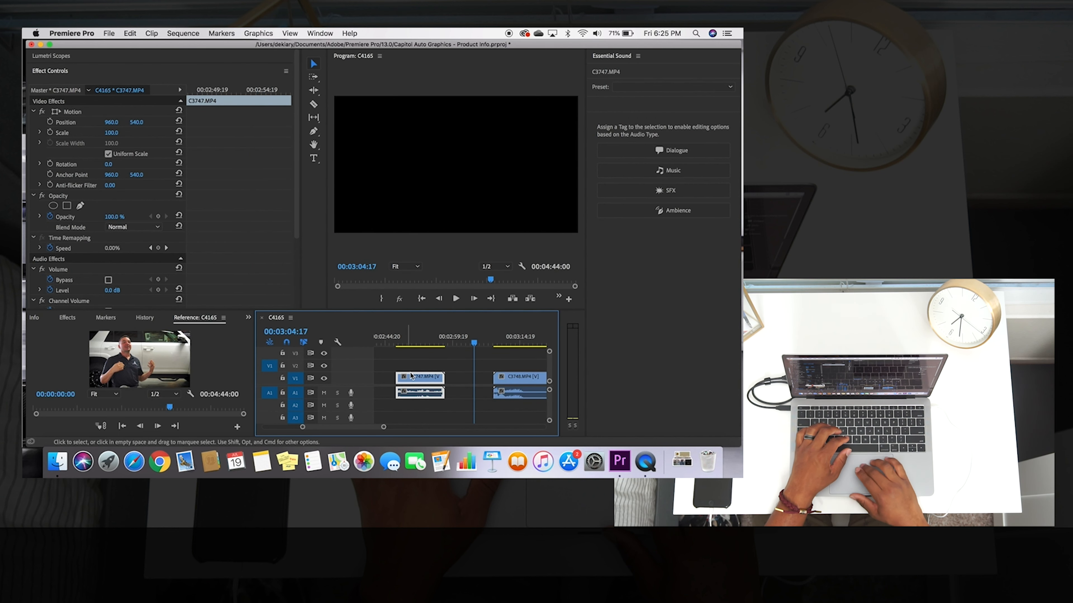
# Unlink the audio of C3747.MP4, delete that audio and save the project.
pyautogui.rightClick(425, 381)
pyautogui.scroll(-2, 472, 393)
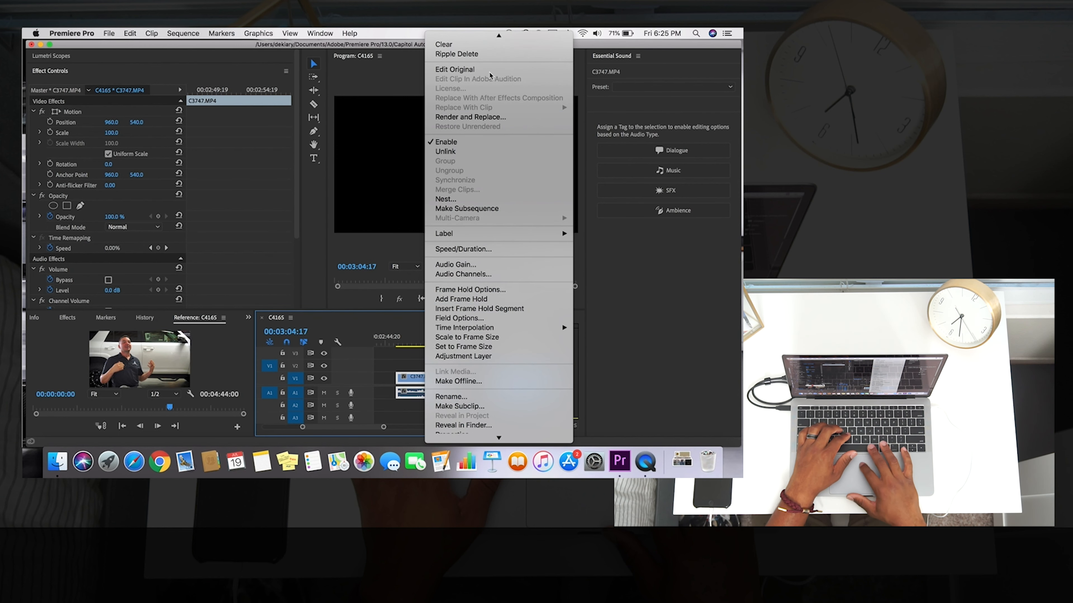
pyautogui.click(445, 151)
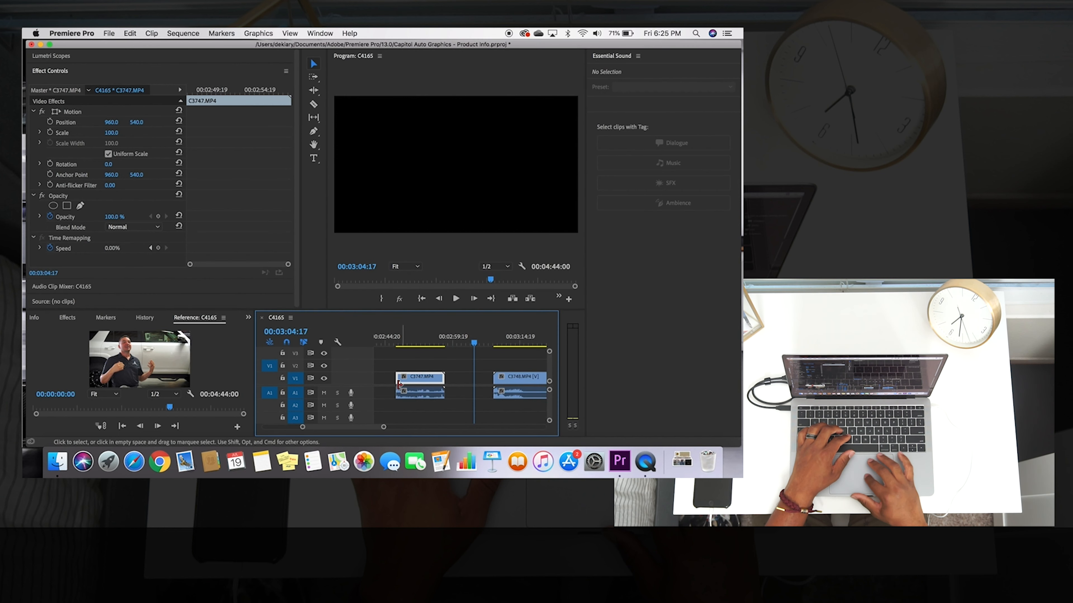
pyautogui.click(422, 393)
pyautogui.press('Delete')
pyautogui.press('super+s')
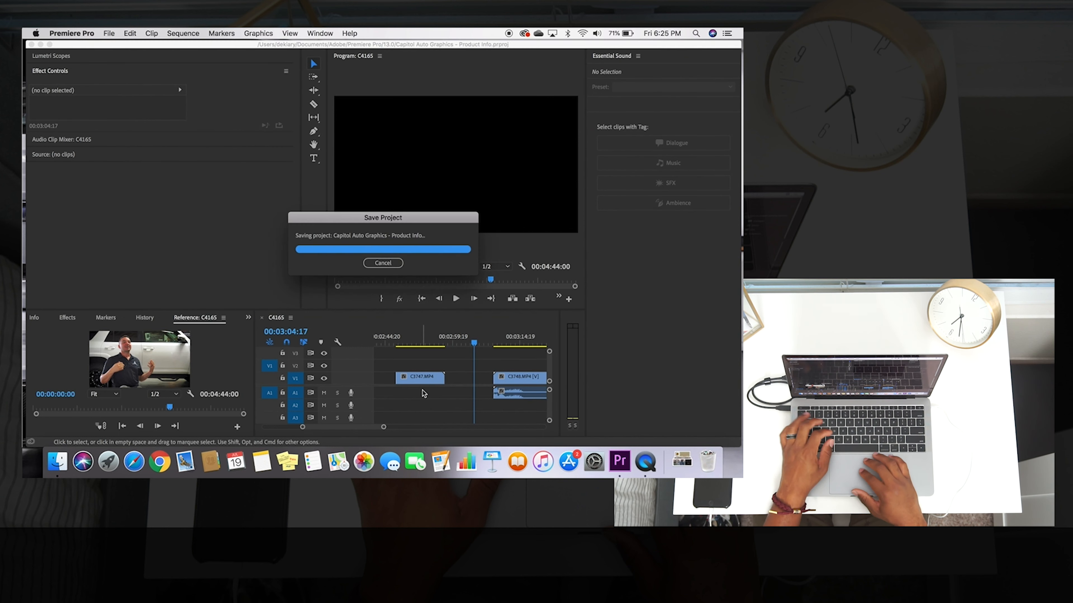
# Play C3748.MP4 and skim through the remaining B-roll up to C3781.MP4 at about 00:04:16.
pyautogui.scroll(-5, 424, 388)
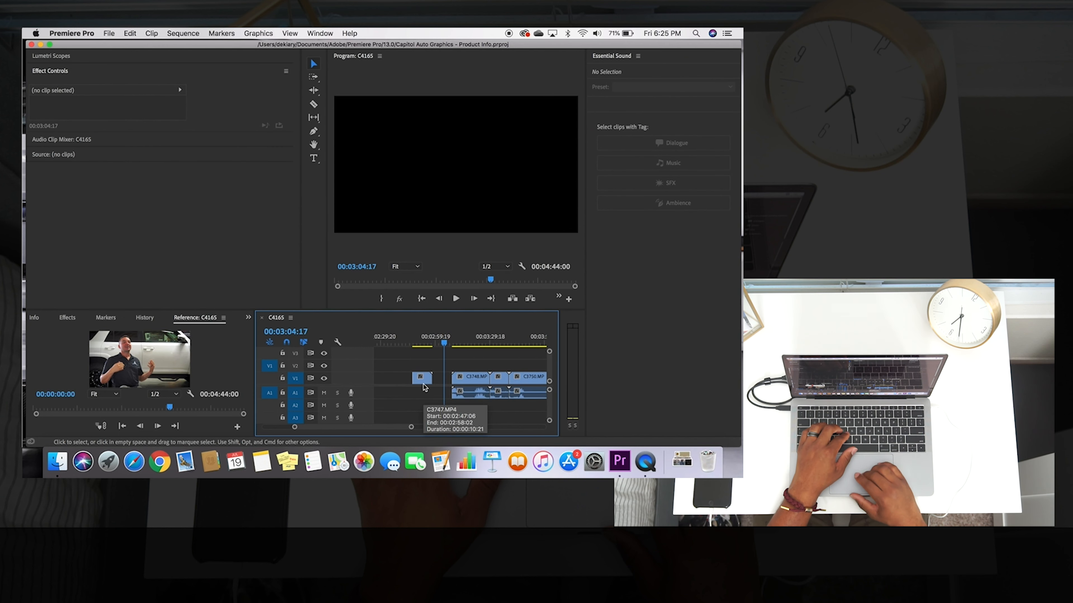
pyautogui.hscroll(3, 424, 388)
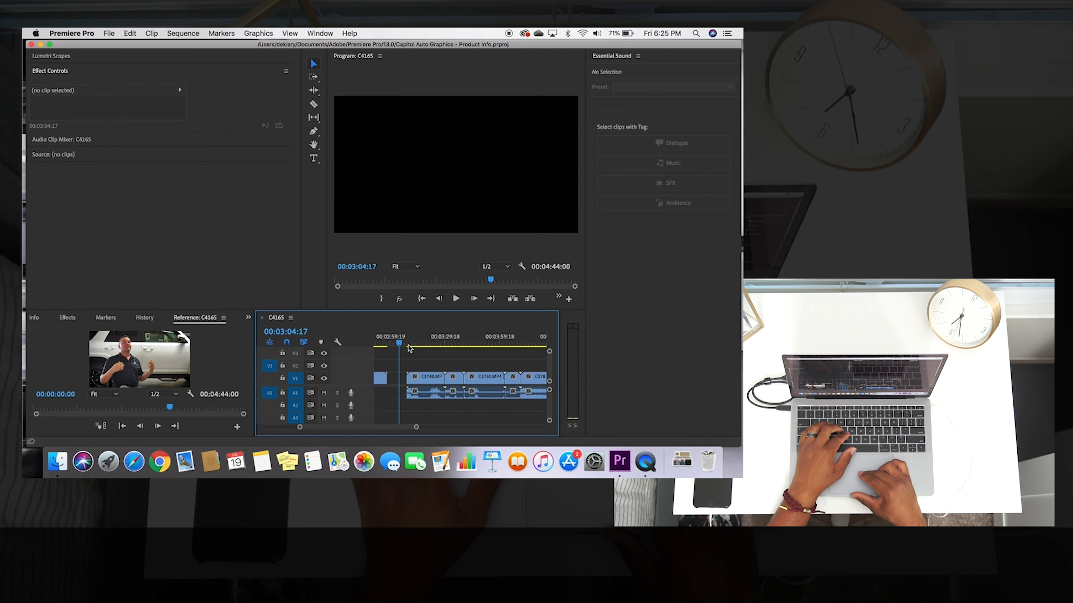
pyautogui.moveTo(398, 347); pyautogui.dragTo(404, 347)
pyautogui.press('space')
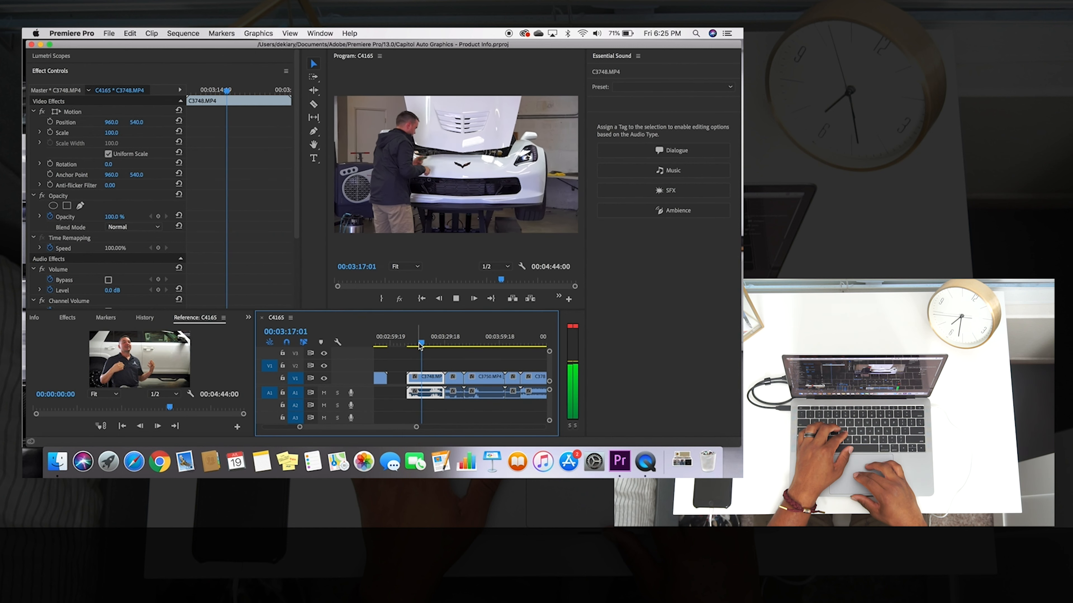
pyautogui.moveTo(421, 346); pyautogui.dragTo(469, 351)
pyautogui.hscroll(3, 482, 353)
pyautogui.scroll(-5, 463, 373)
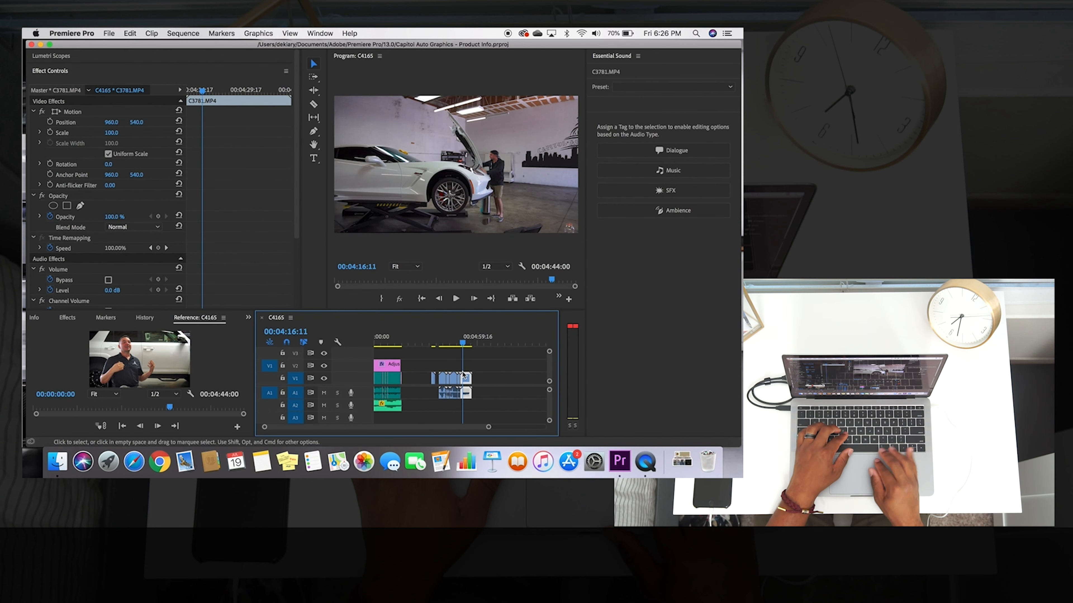
pyautogui.scroll(3, 463, 373)
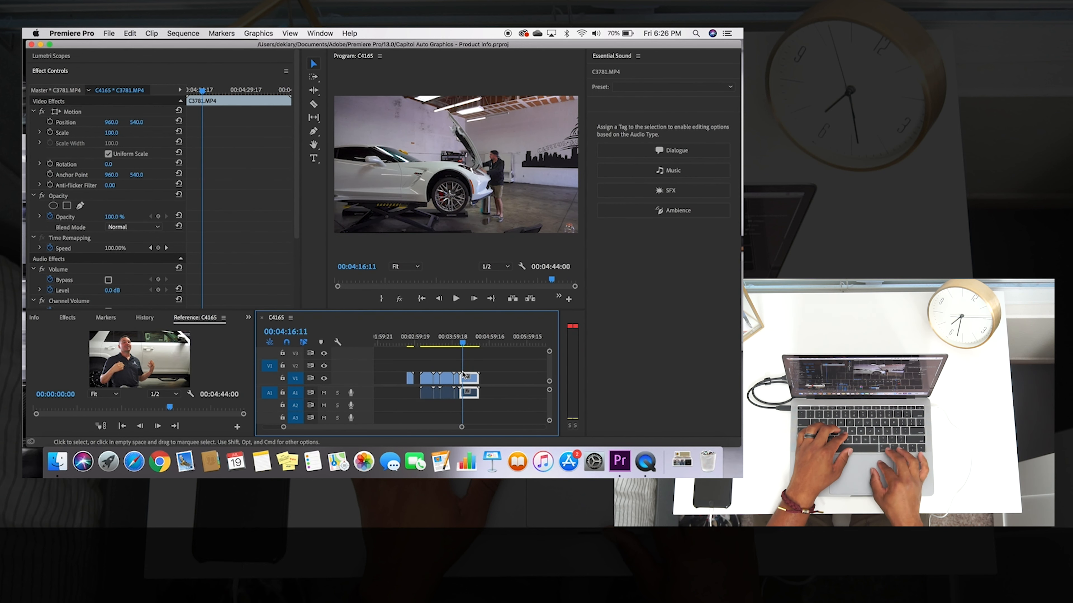
# Skim from C3747.MP4 through the later B-roll clips and delete the wheel close-up C3751.MP4.
pyautogui.click(410, 344)
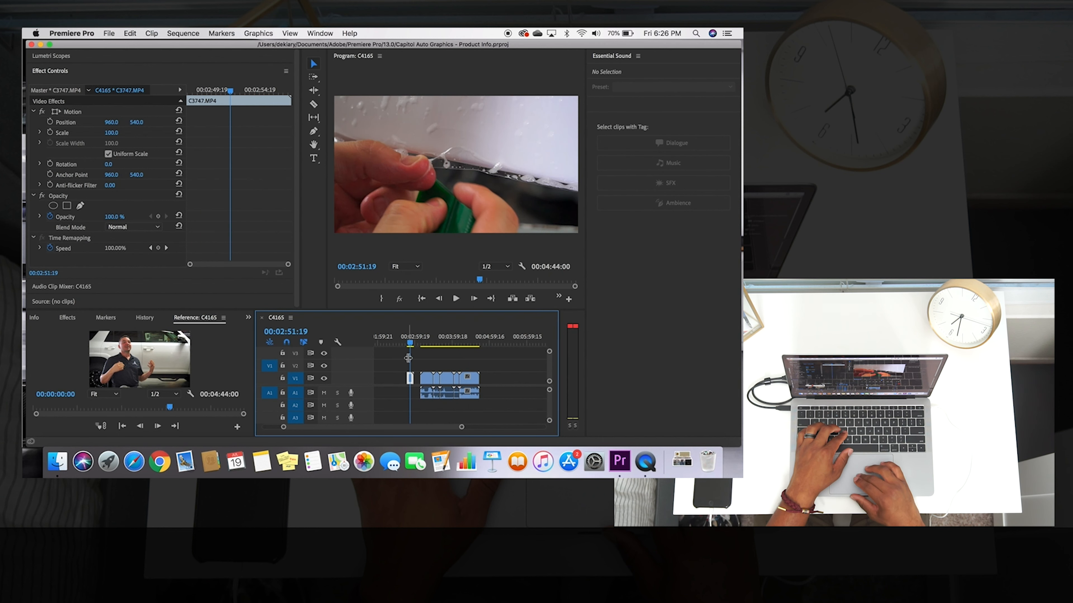
pyautogui.scroll(2, 407, 357)
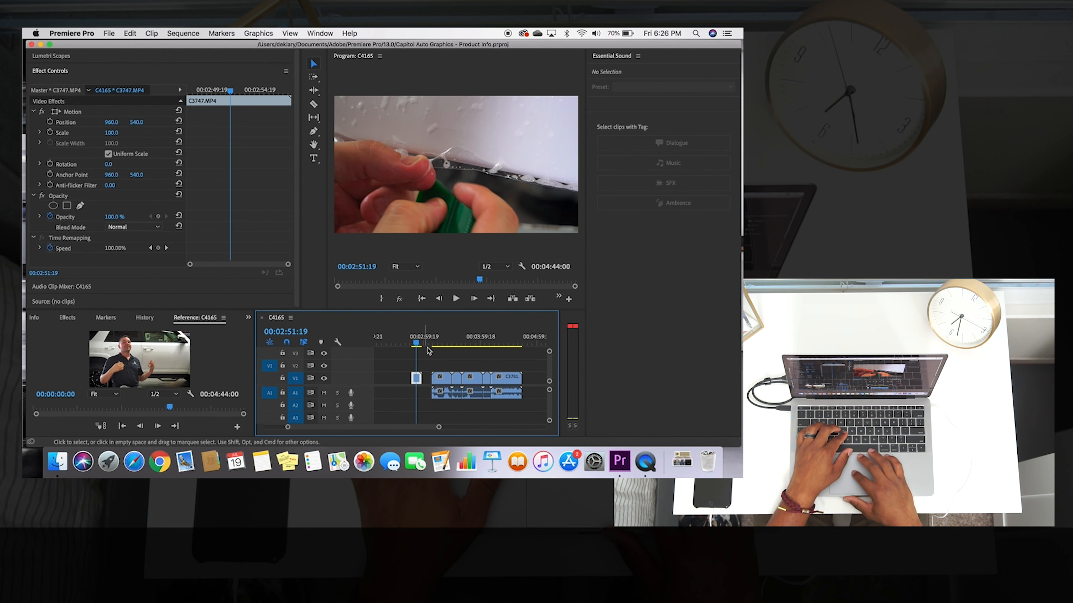
pyautogui.moveTo(416, 345); pyautogui.dragTo(459, 346)
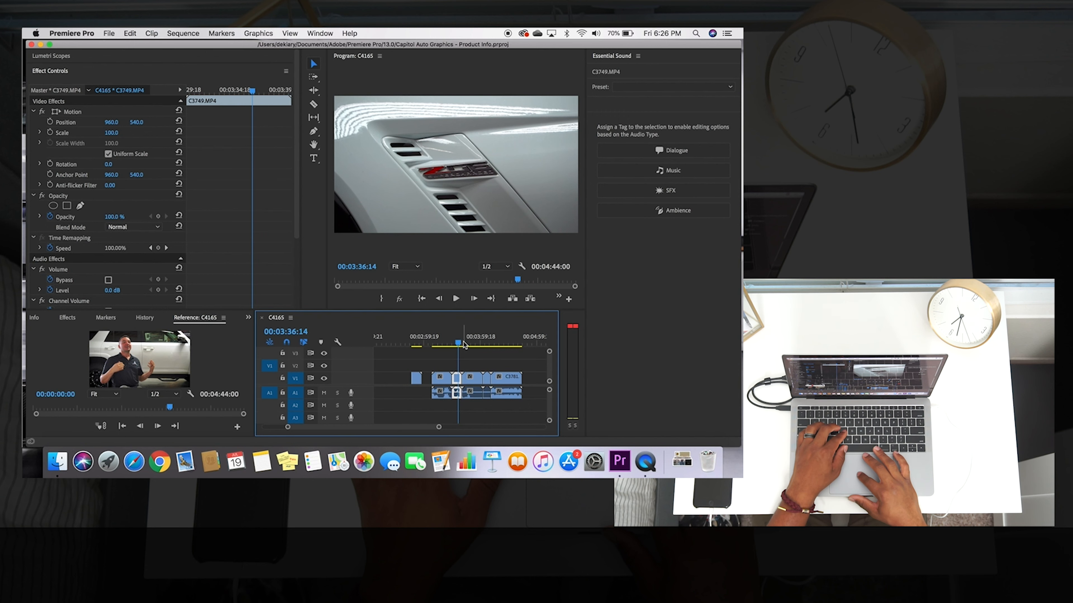
pyautogui.moveTo(459, 344); pyautogui.dragTo(464, 345)
pyautogui.moveTo(467, 344); pyautogui.dragTo(490, 342)
pyautogui.press('Delete')
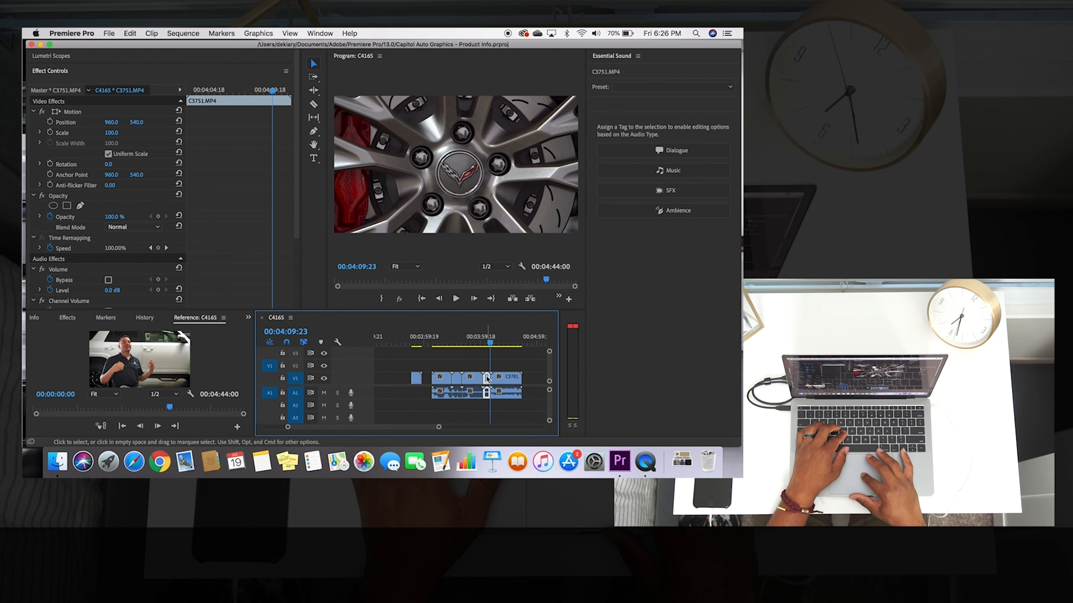
# Play the end of C3749.MP4 and skim into C3750.MP4 to about 00:03:48.
pyautogui.click(469, 338)
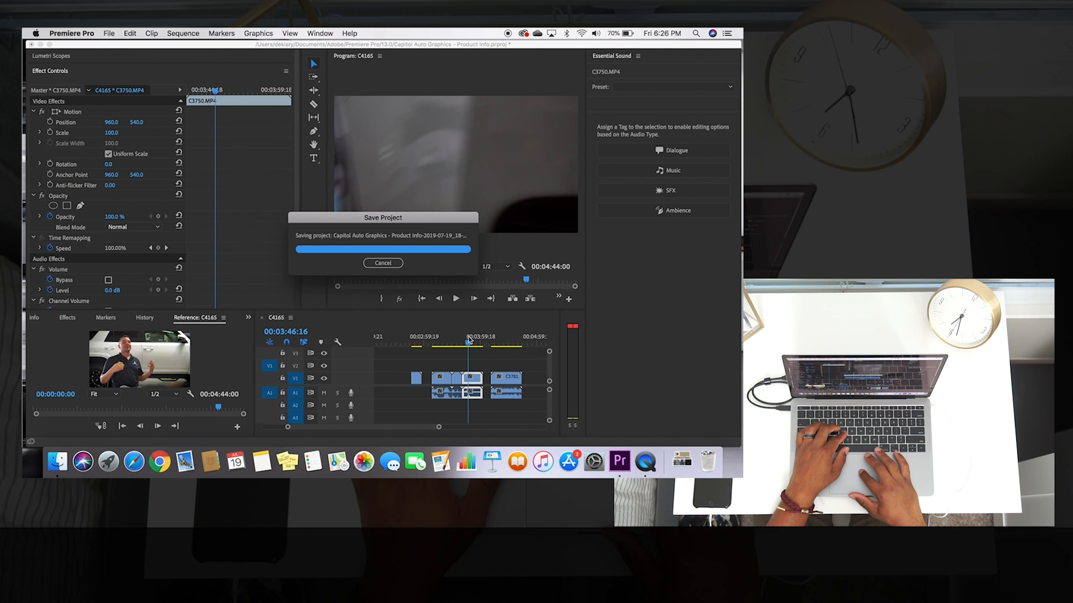
pyautogui.click(459, 337)
pyautogui.press('space')
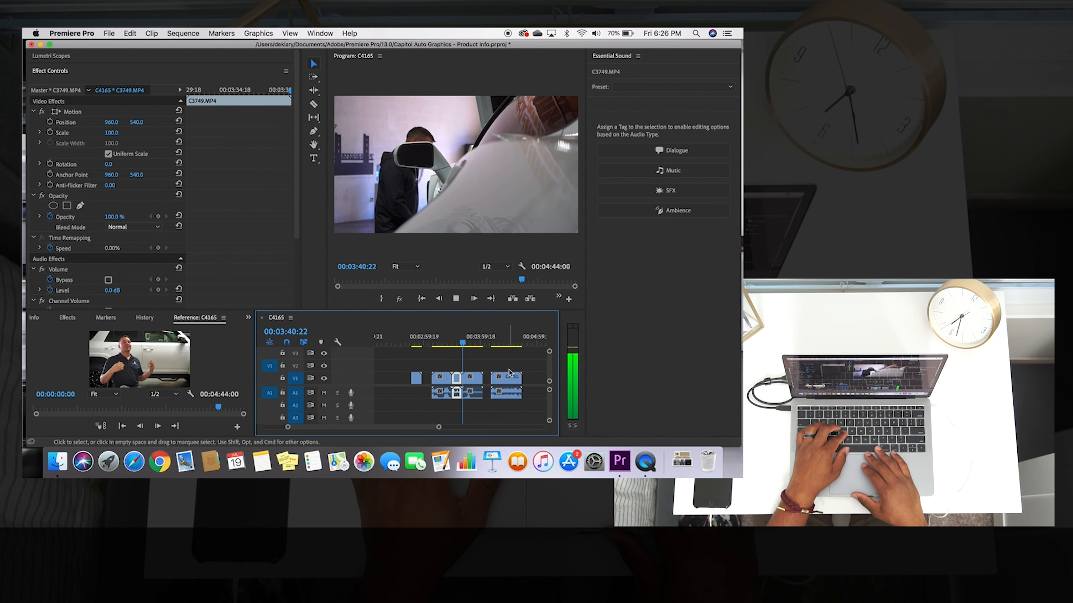
pyautogui.moveTo(465, 343)
pyautogui.mouseDown()
pyautogui.moveTo(485, 346)
pyautogui.moveTo(470, 344)
pyautogui.mouseUp()
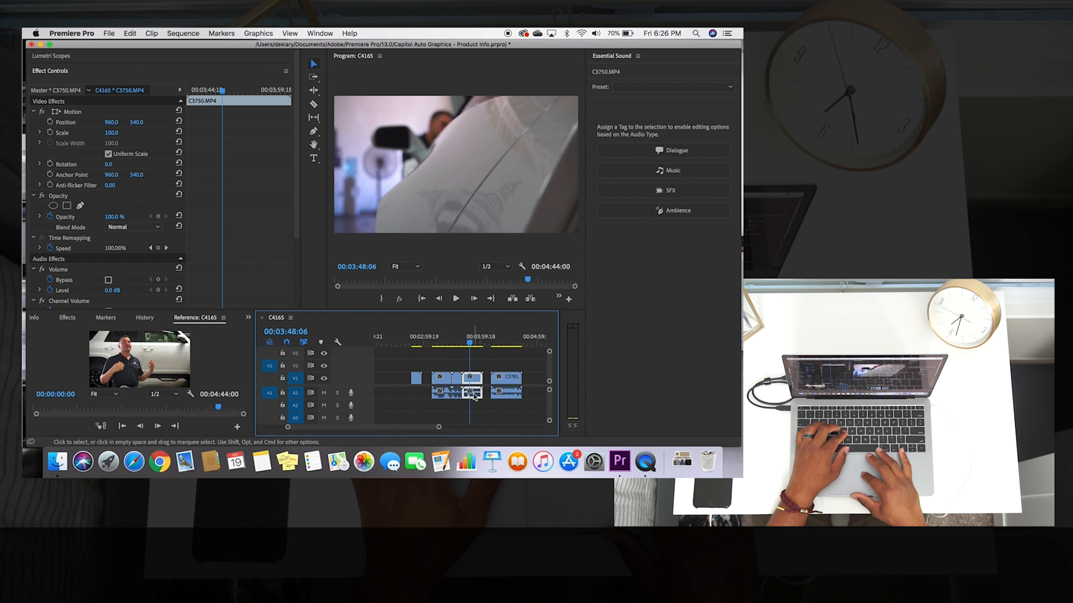
# Delete the C3750.MP4 and C3749.MP4 clips together with their audio, saving the project after each deletion.
pyautogui.press('Delete')
pyautogui.press('super+s')
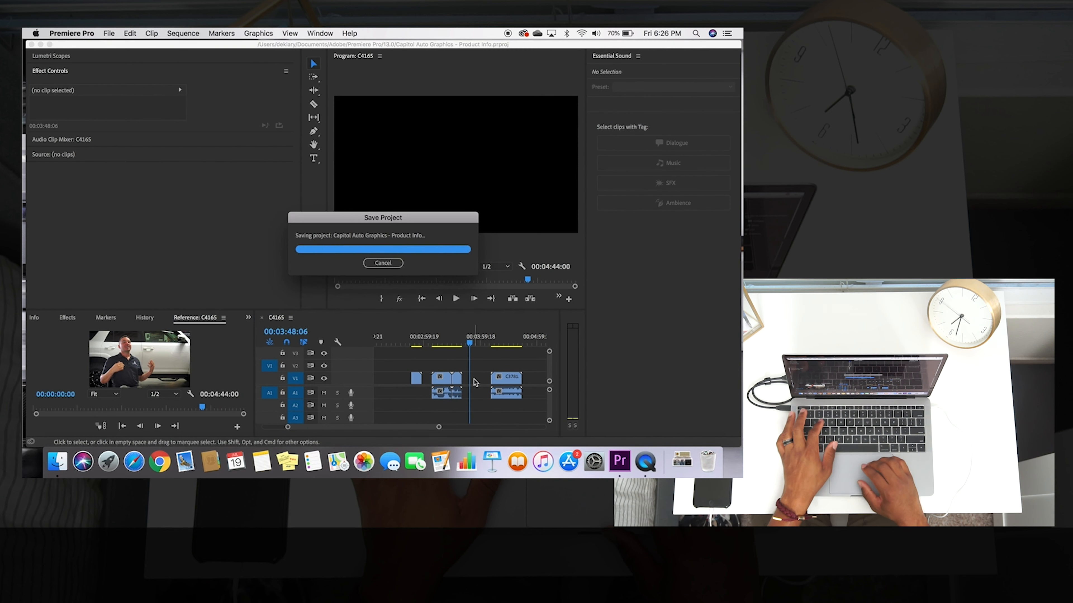
pyautogui.moveTo(472, 343); pyautogui.dragTo(424, 336)
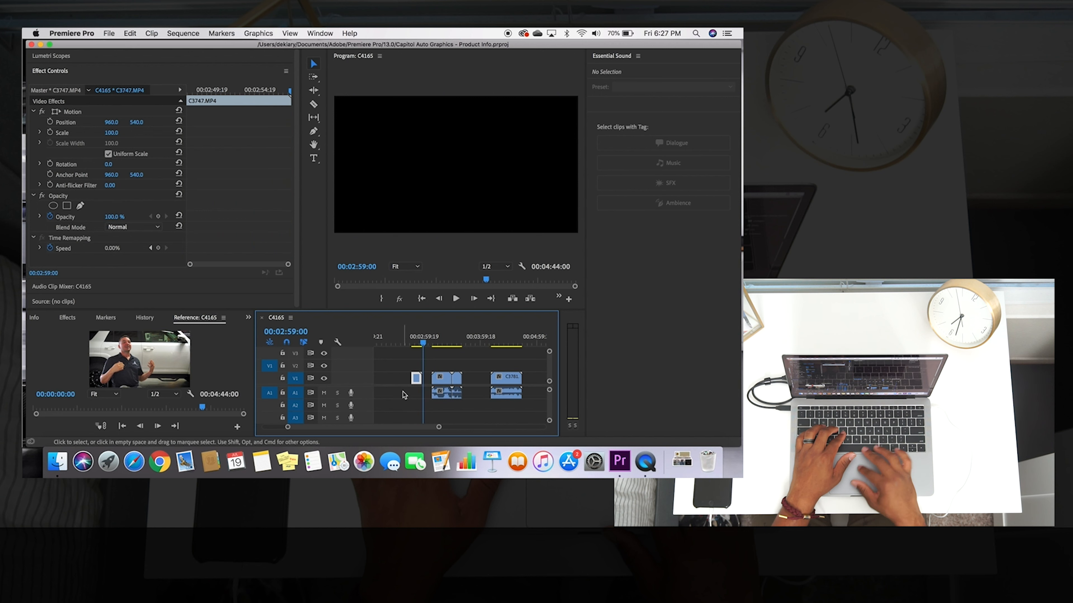
pyautogui.scroll(3, 405, 393)
pyautogui.scroll(-2, 406, 393)
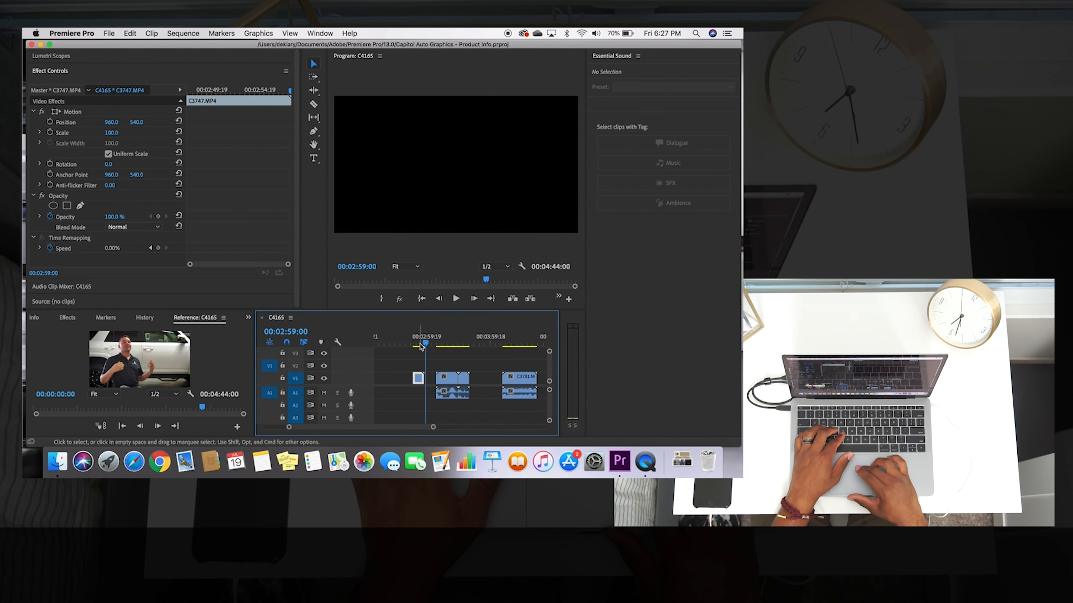
pyautogui.moveTo(431, 346); pyautogui.dragTo(464, 370)
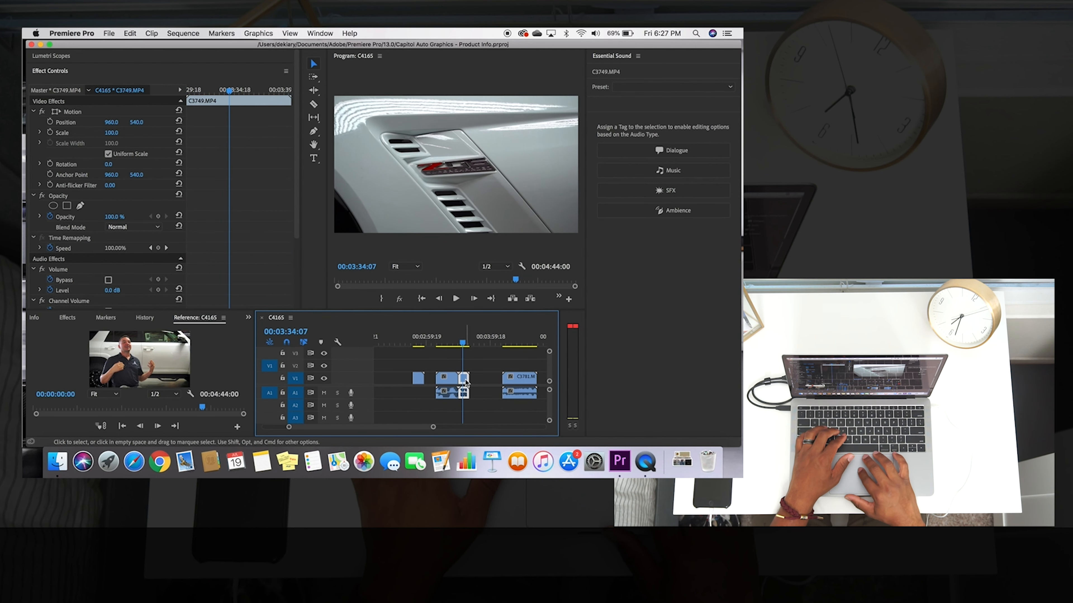
pyautogui.press('Delete')
pyautogui.press('super+s')
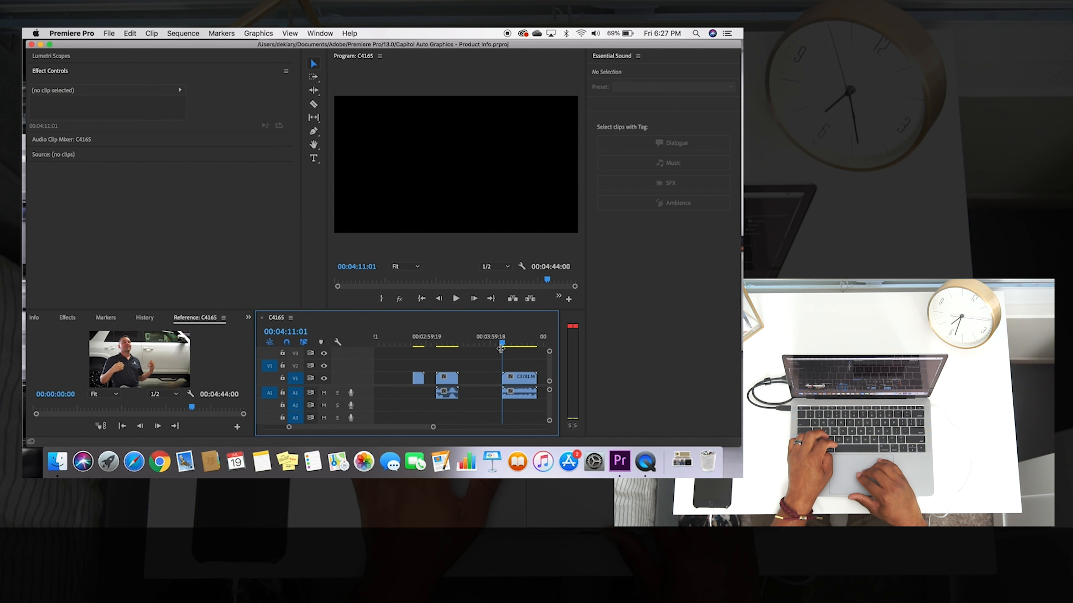
# Skim C3781.MP4 through to its end and delete the clip with its audio.
pyautogui.hscroll(5, 501, 351)
pyautogui.moveTo(411, 341); pyautogui.dragTo(448, 345)
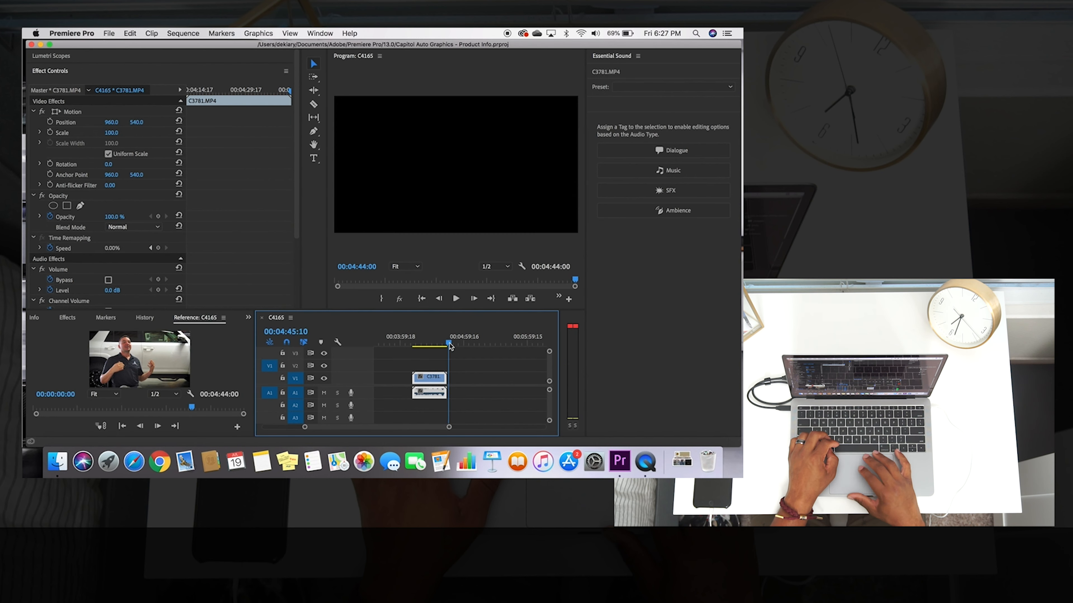
pyautogui.press('Delete')
# Skim through C3748.MP4, delete the clip with its audio and save the project.
pyautogui.scroll(2, 434, 381)
pyautogui.hscroll(-5, 434, 380)
pyautogui.scroll(-2, 461, 388)
pyautogui.moveTo(465, 343); pyautogui.dragTo(512, 351)
pyautogui.click(503, 381)
pyautogui.press('Delete')
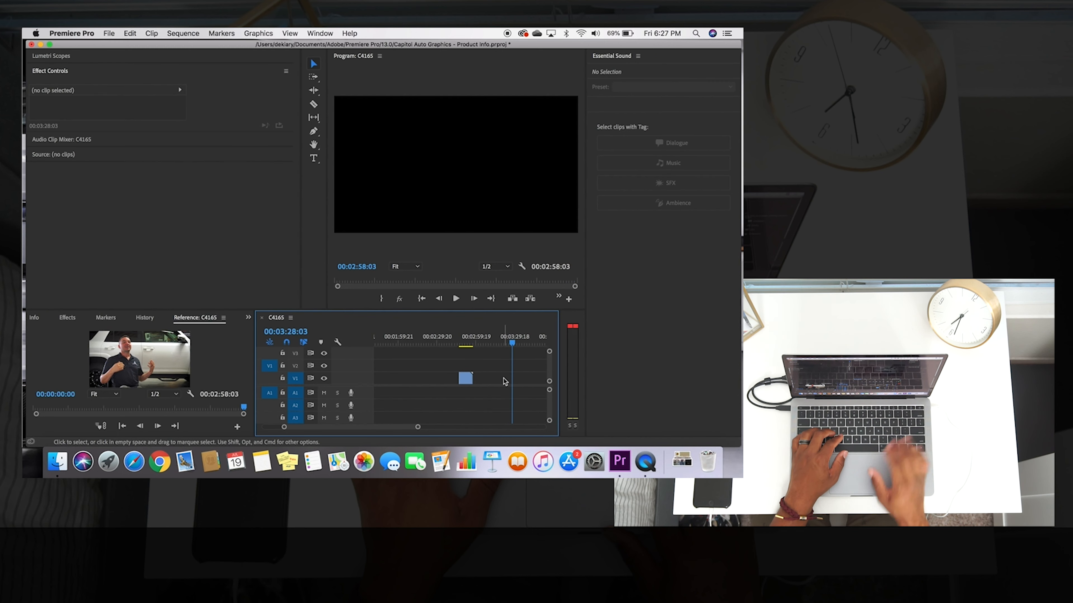
pyautogui.press('super+s')
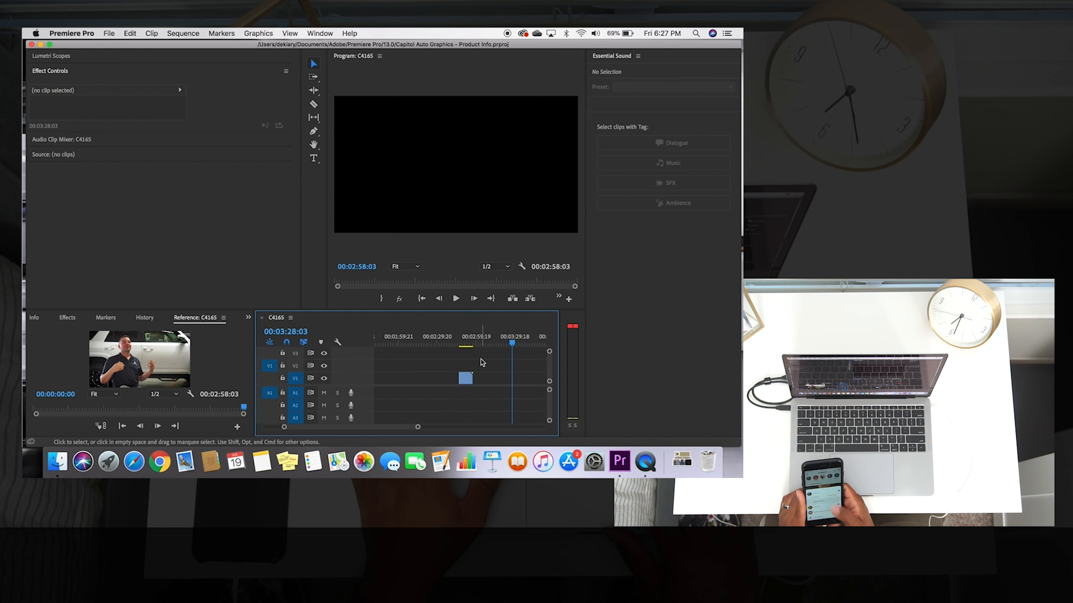
pyautogui.press('super+s')
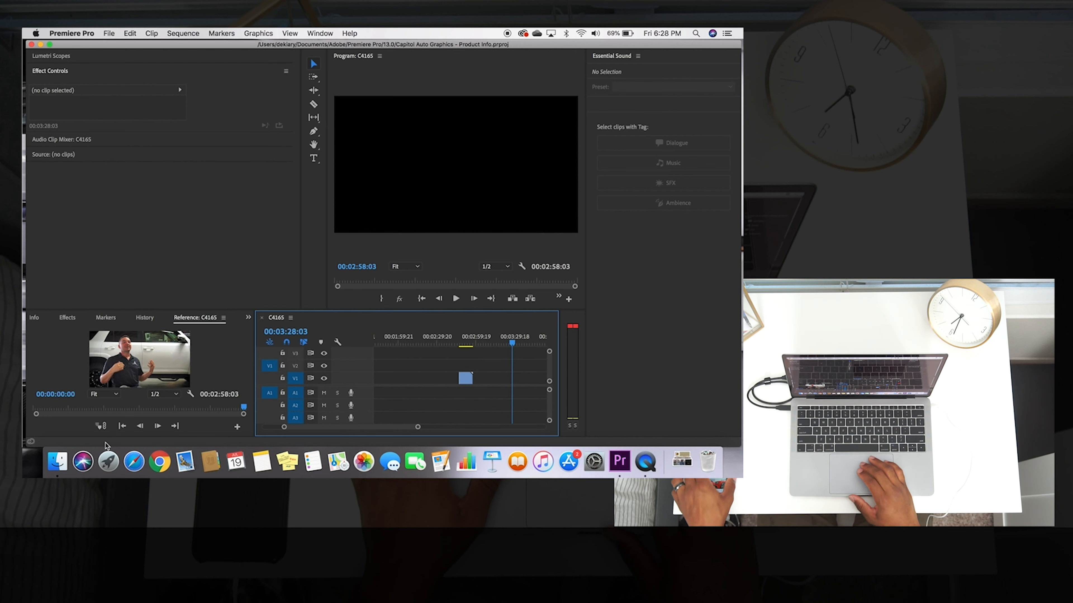
# Switch to Safari, browse the capitolautographics Instagram posts for usable footage and return to Premiere Pro.
pyautogui.click(138, 465)
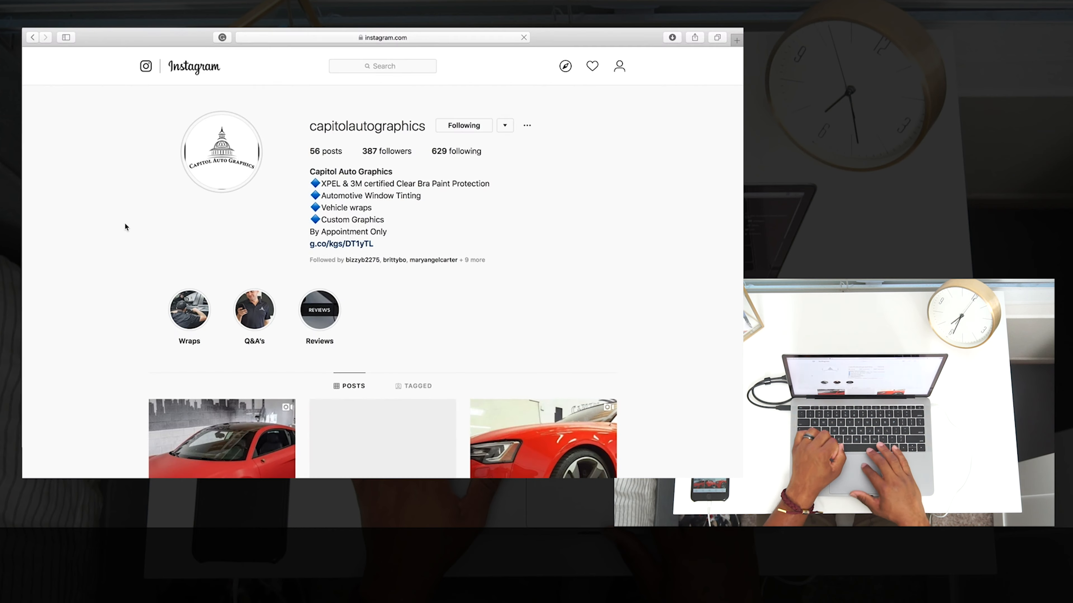
pyautogui.scroll(-10, 125, 224)
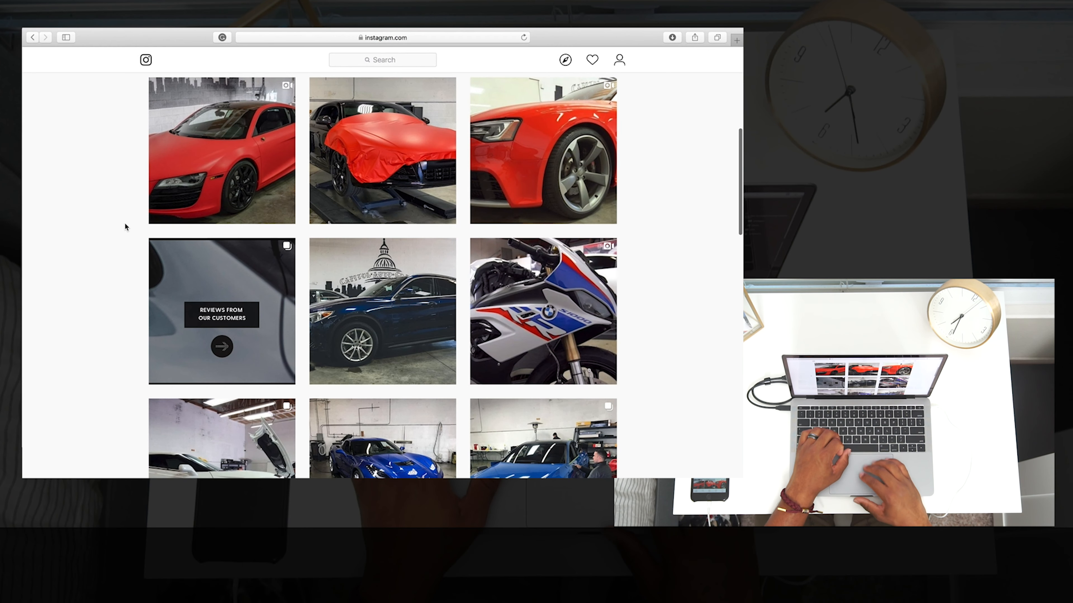
pyautogui.scroll(-4, 102, 275)
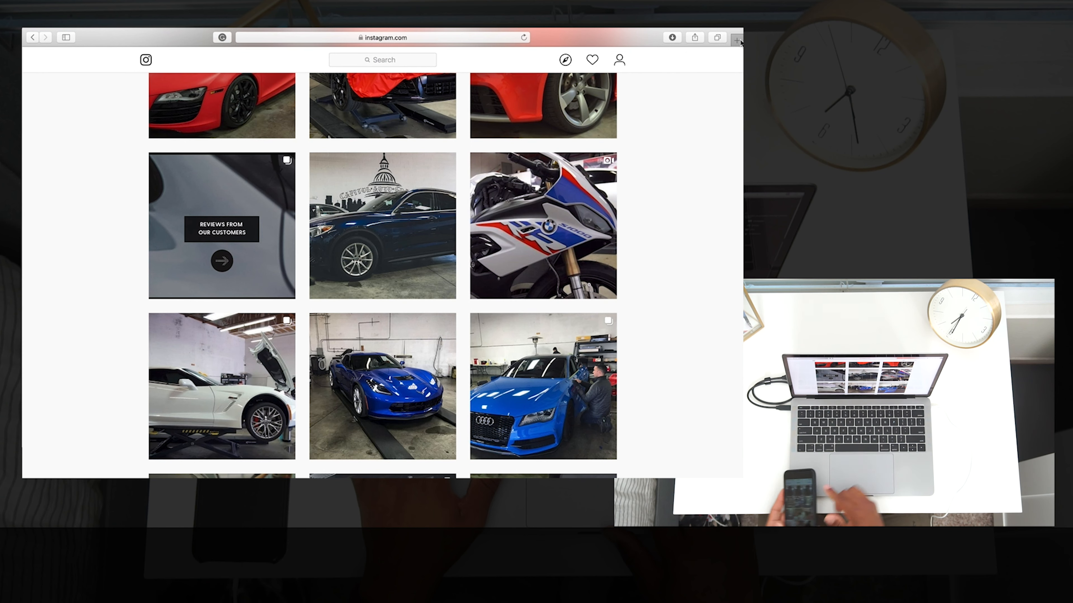
pyautogui.hotkey('ctrl', 'Left')
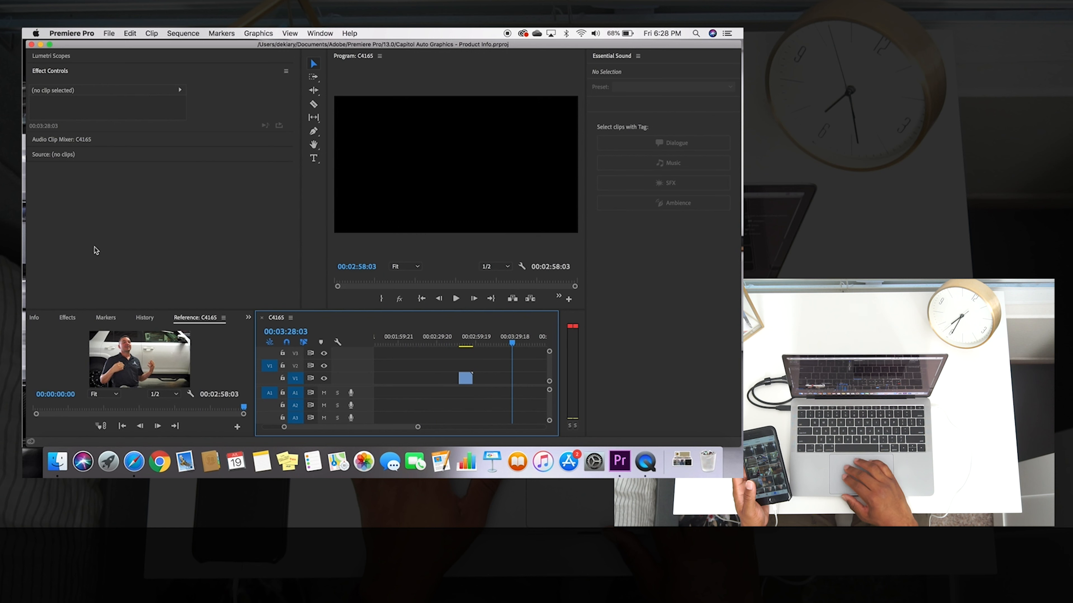
# Accept the incoming AirDrop video, save it to Downloads and save the project.
pyautogui.press('super+s')
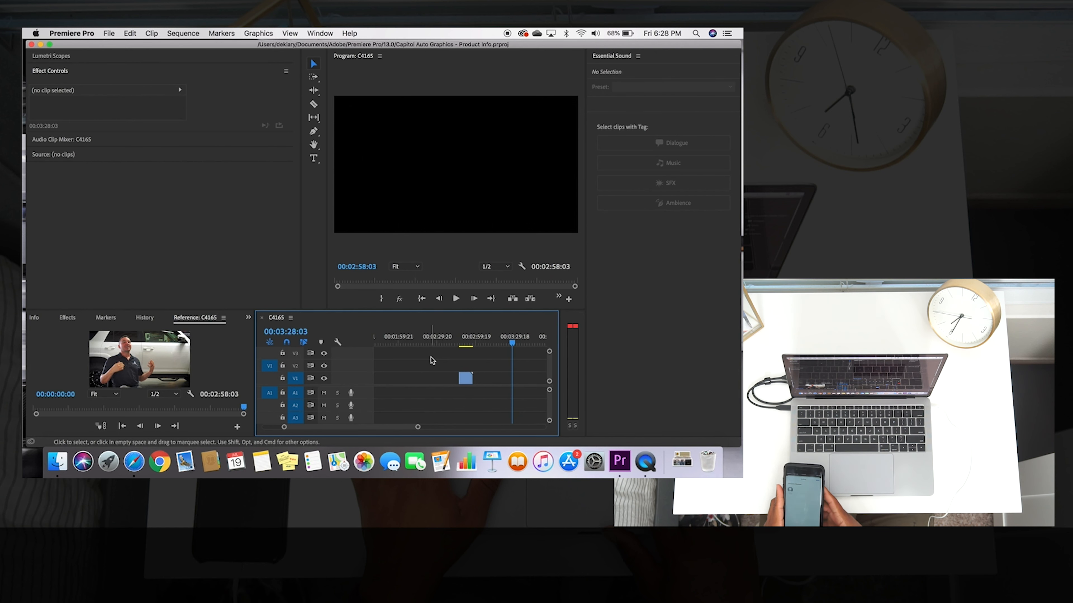
pyautogui.click(714, 73)
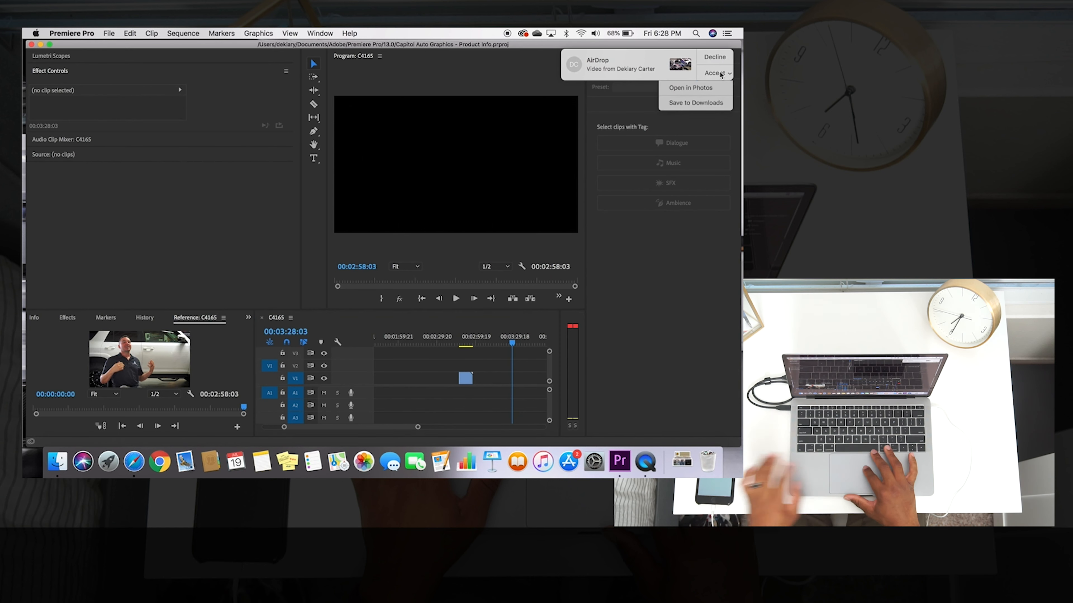
pyautogui.click(704, 107)
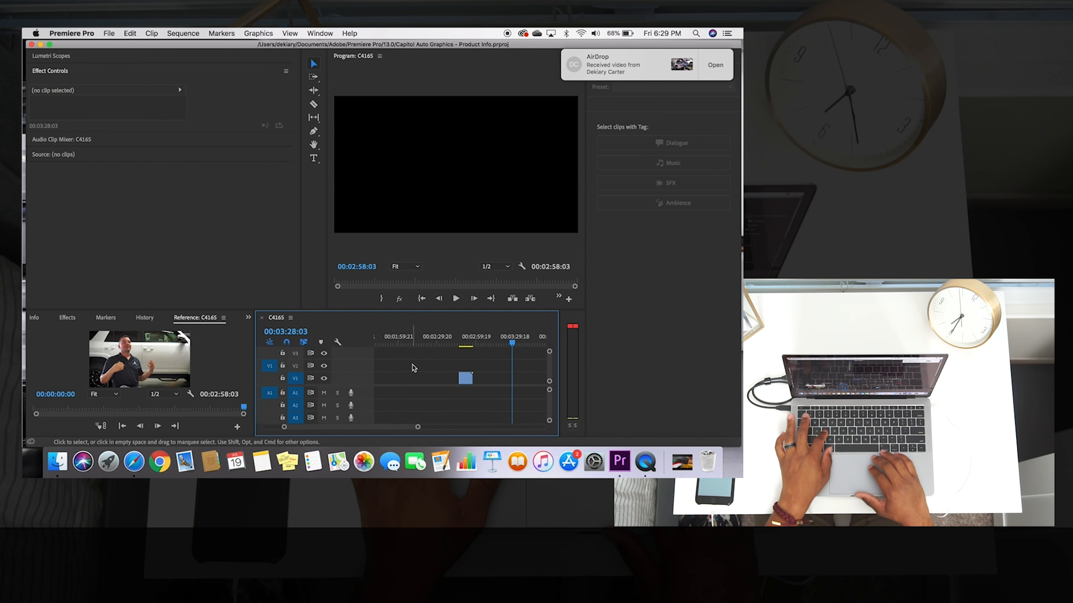
pyautogui.press('super+s')
# Add Capitol Auto Graphics - BMW Bike.MP4 from the Finder's Downloads folder to track V1, after C3747.MP4, and save the project.
pyautogui.click(58, 461)
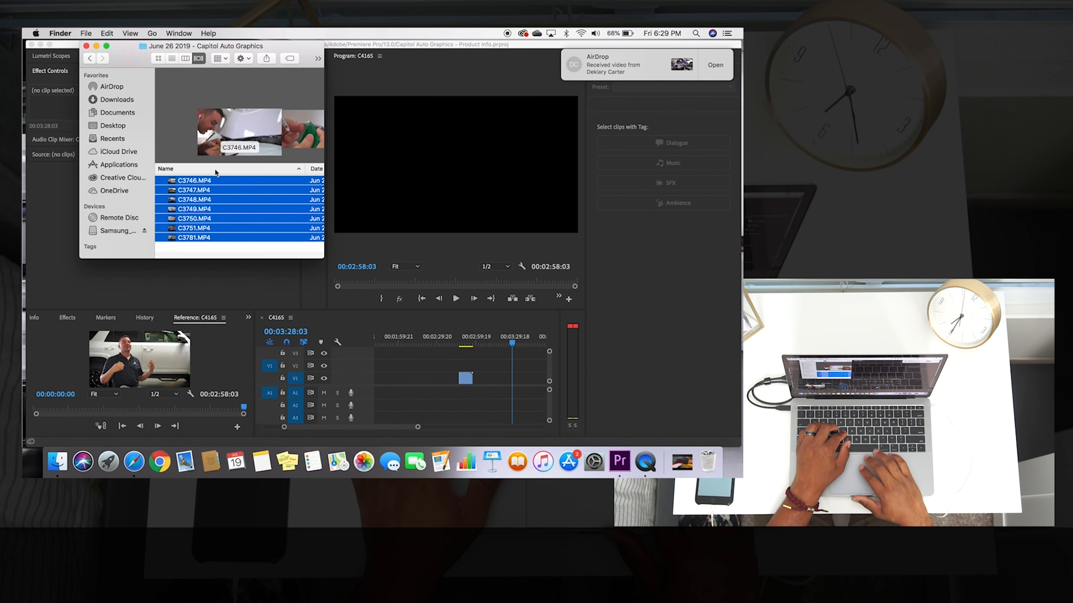
pyautogui.click(115, 99)
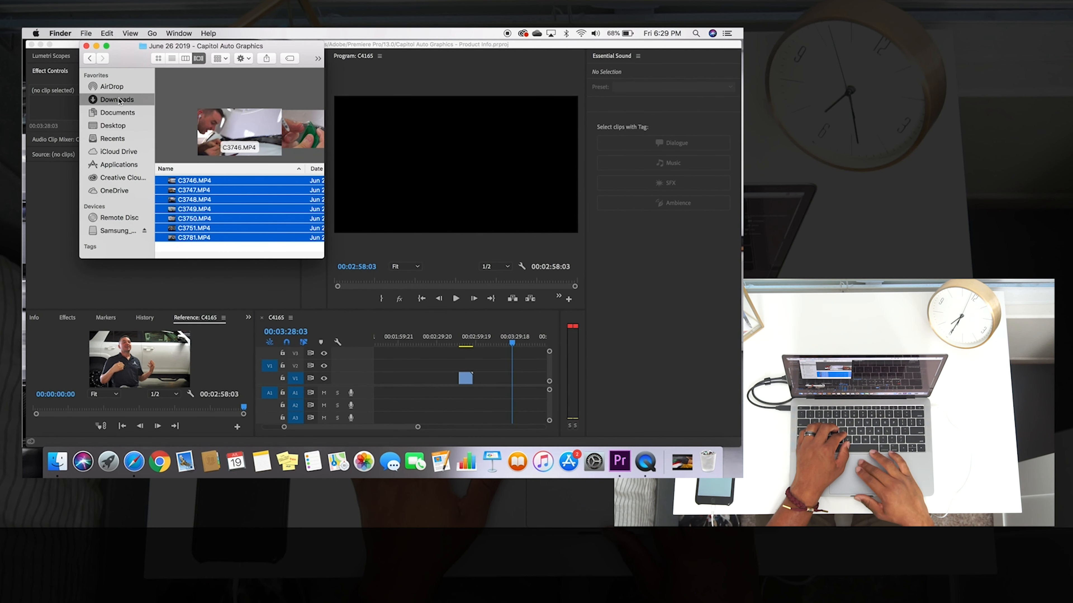
pyautogui.scroll(3, 235, 198)
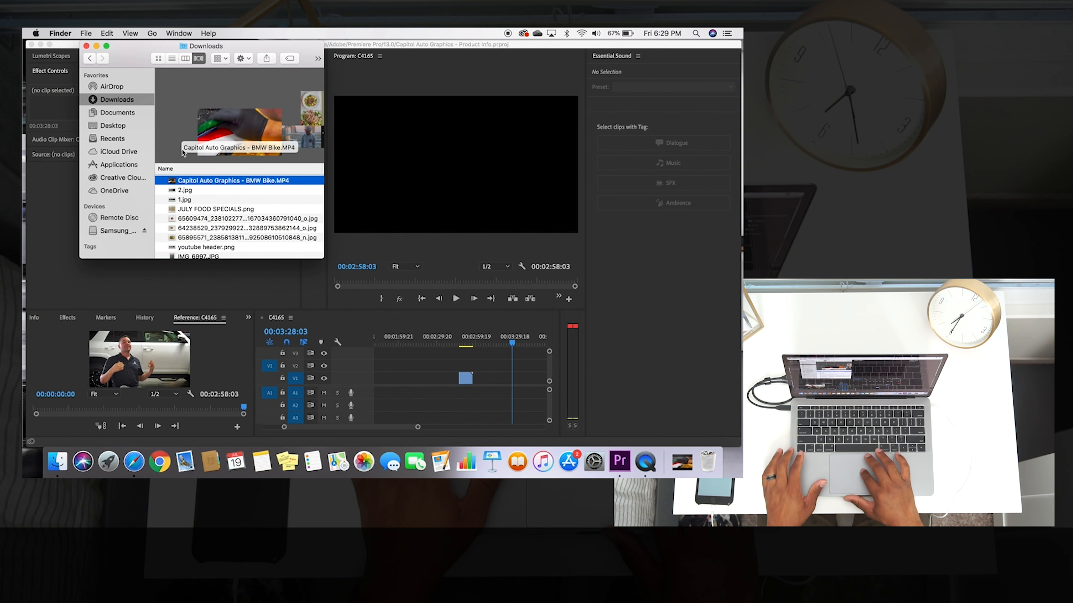
pyautogui.hscroll(5, 507, 416)
pyautogui.scroll(-1, 506, 416)
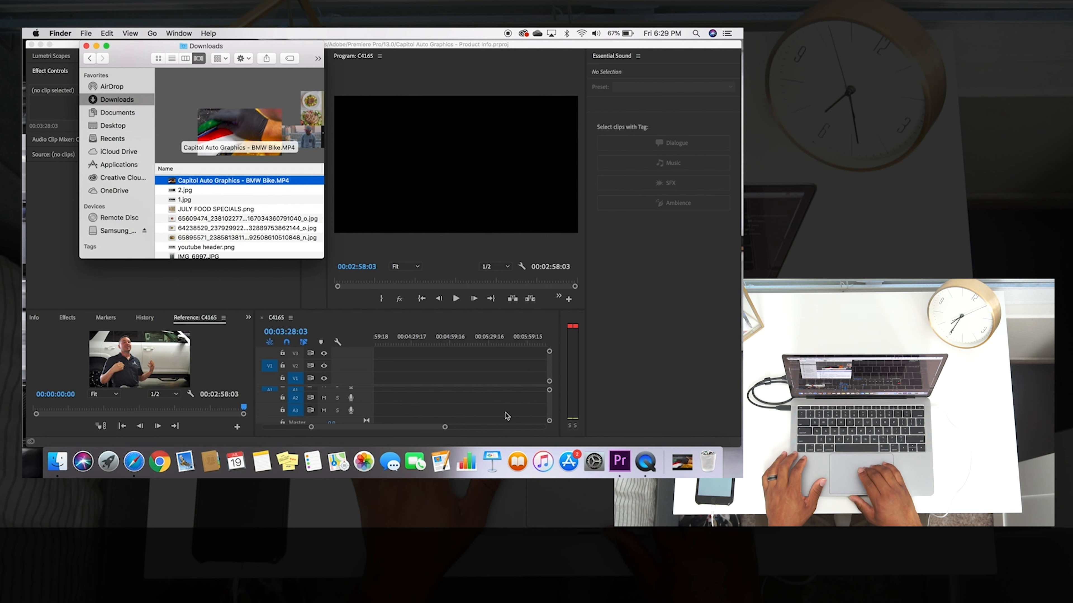
pyautogui.moveTo(188, 185); pyautogui.dragTo(436, 389)
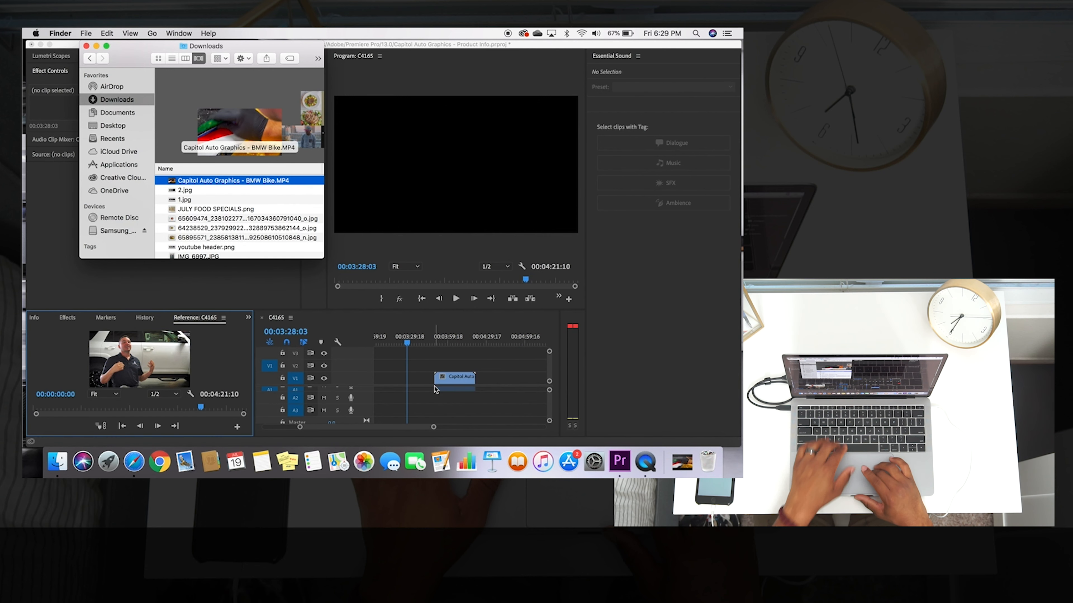
pyautogui.click(448, 358)
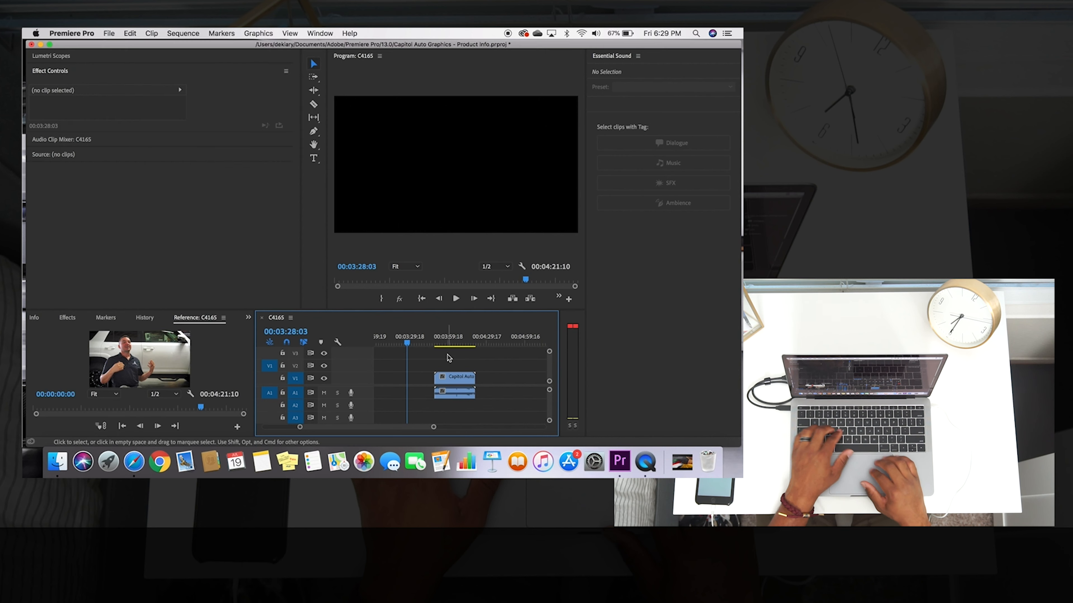
pyautogui.press('super+s')
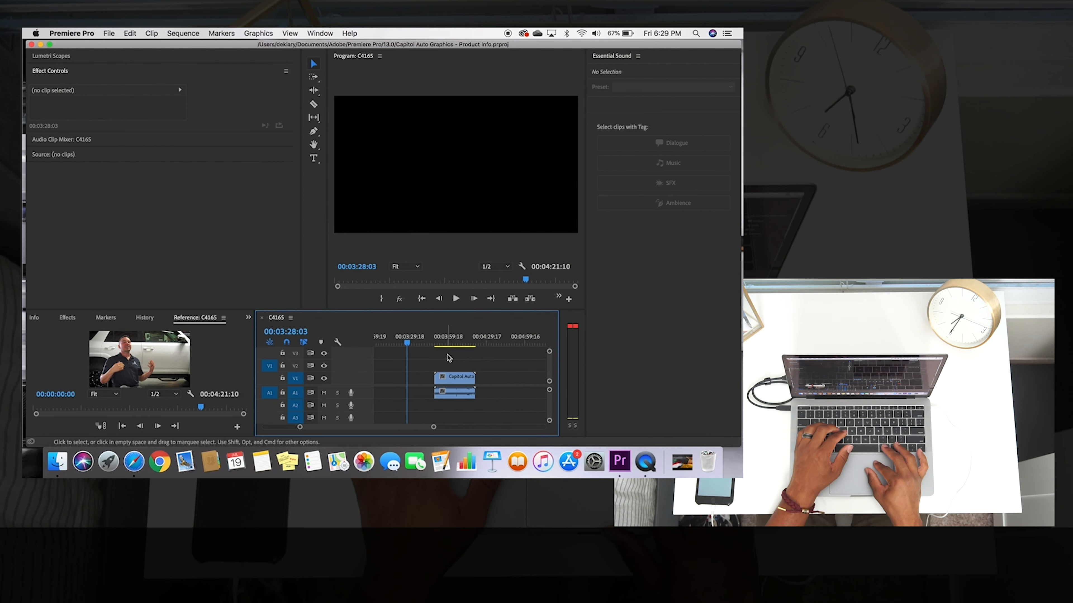
# Move the BMW Bike clip earlier, to about 00:01:46 between the edited section and C3747.MP4, and place the playhead at its start.
pyautogui.press('\\')
pyautogui.scroll(2, 449, 358)
pyautogui.hscroll(-5, 449, 358)
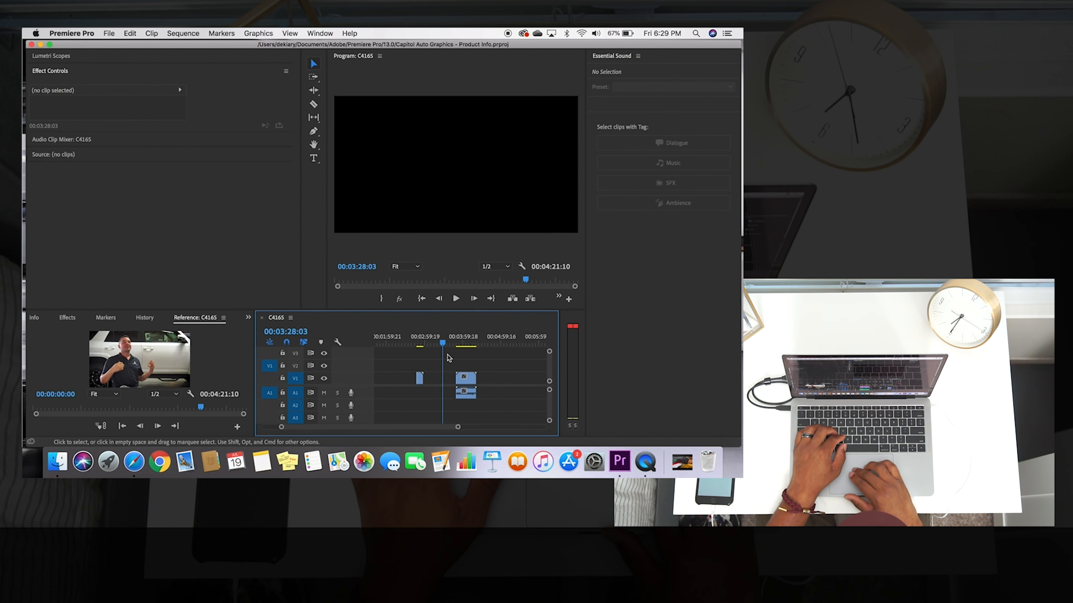
pyautogui.moveTo(531, 383); pyautogui.dragTo(453, 382)
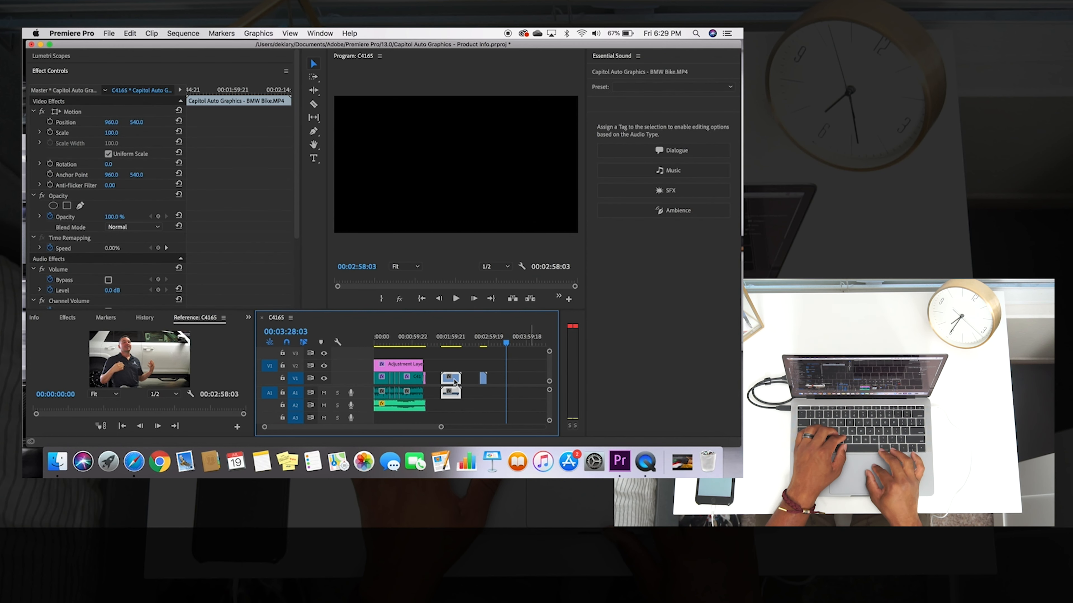
pyautogui.scroll(3, 453, 382)
pyautogui.click(429, 344)
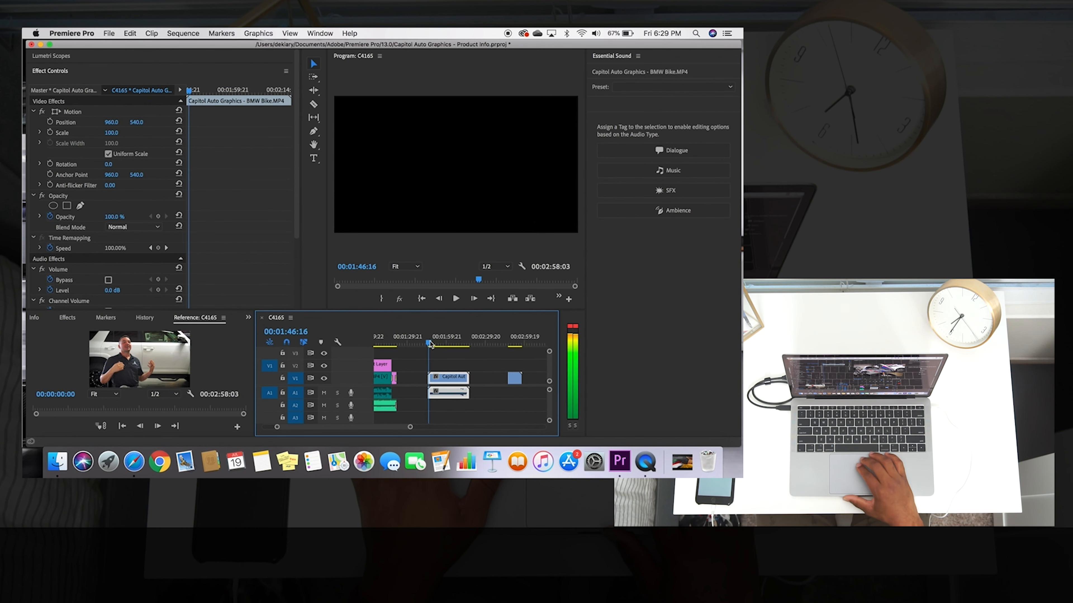
# Unlink the BMW Bike clip's audio from its video and delete that audio.
pyautogui.rightClick(438, 379)
pyautogui.press('Escape')
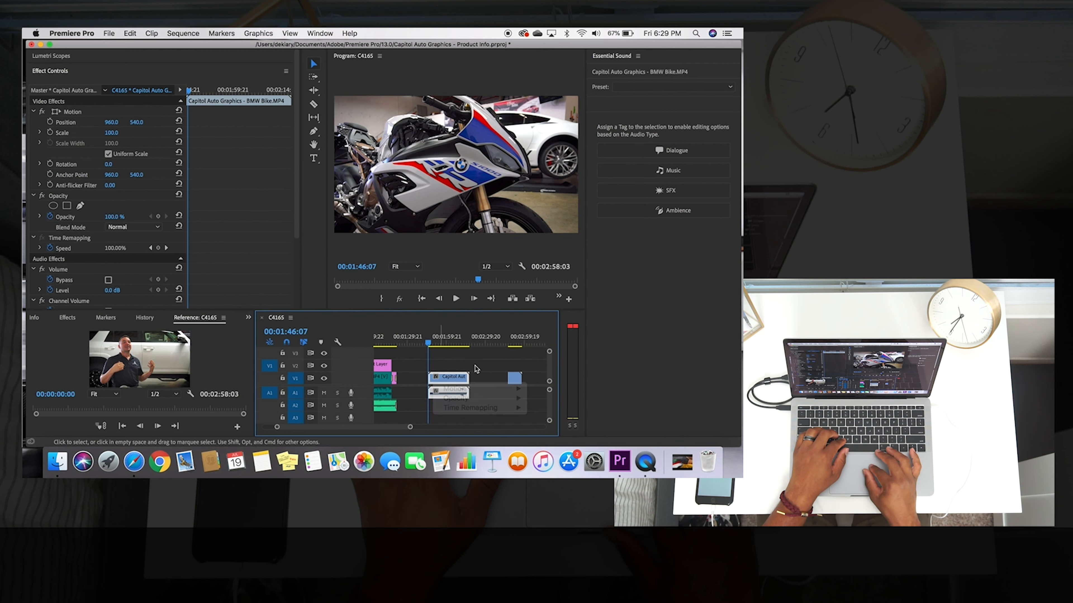
pyautogui.click(452, 360)
pyautogui.scroll(2, 452, 360)
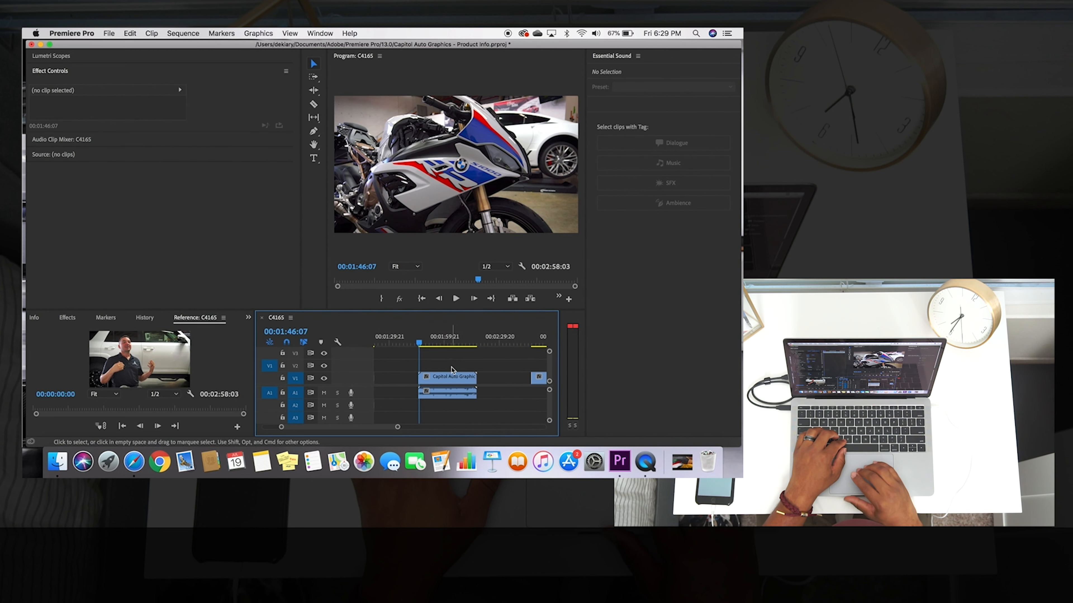
pyautogui.click(449, 378)
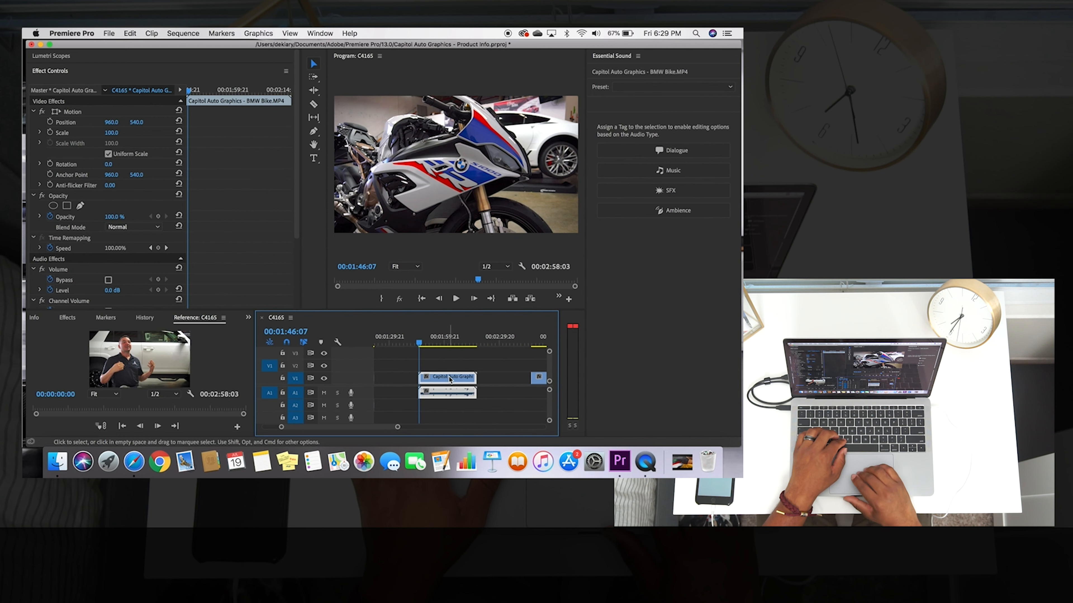
pyautogui.rightClick(450, 379)
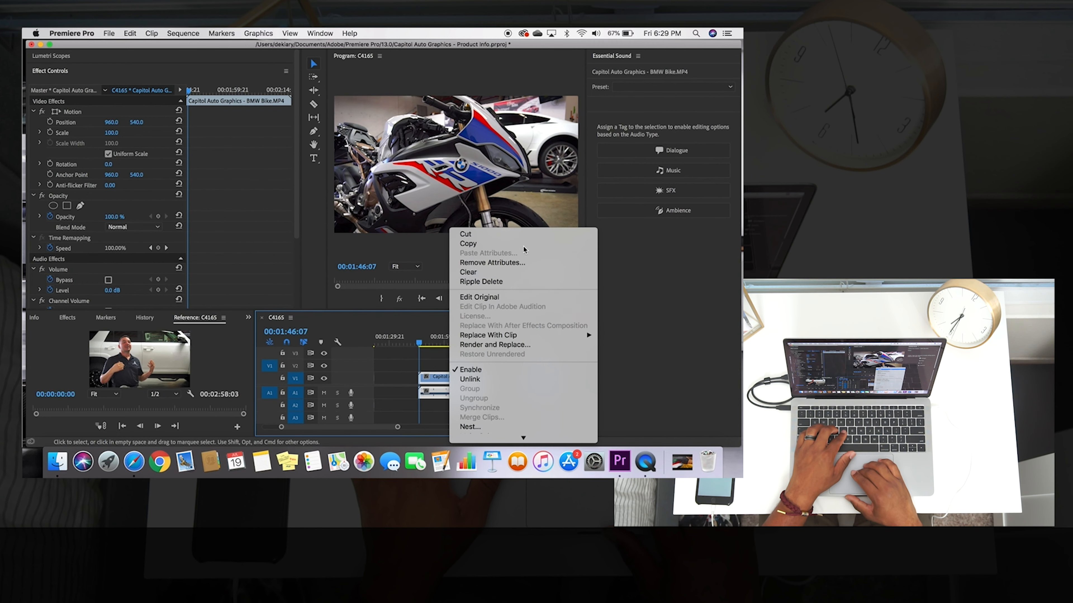
pyautogui.click(463, 379)
pyautogui.click(451, 392)
pyautogui.press('Delete')
# Play the BMW Bike clip through its opening shots to about 00:01:53.
pyautogui.scroll(3, 451, 392)
pyautogui.hscroll(-8, 448, 392)
pyautogui.scroll(-3, 449, 393)
pyautogui.hscroll(5, 448, 392)
pyautogui.hscroll(2, 448, 393)
pyautogui.press('space')
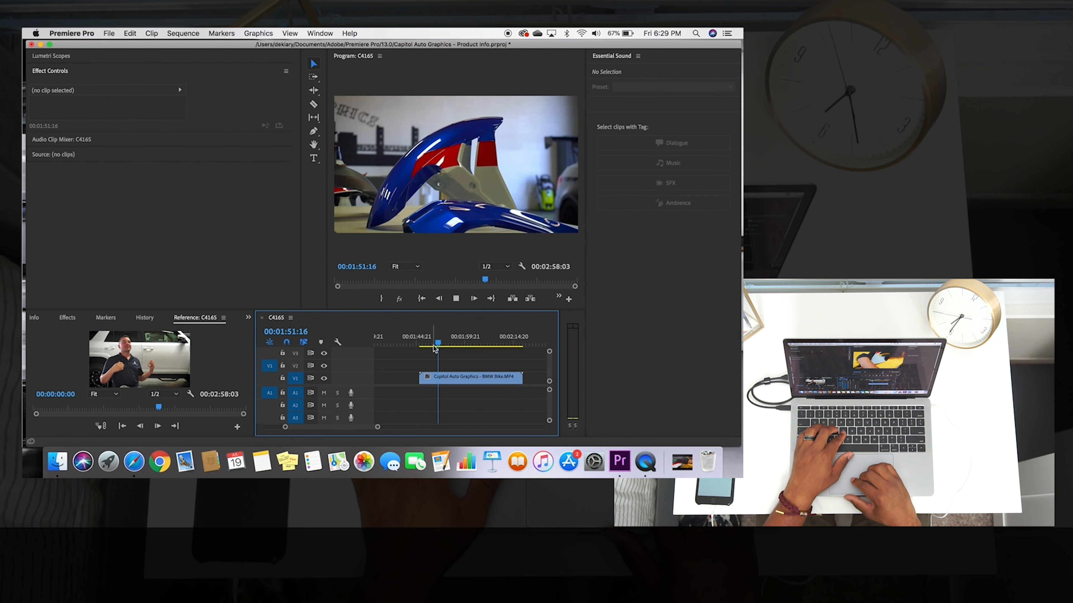
pyautogui.press('space')
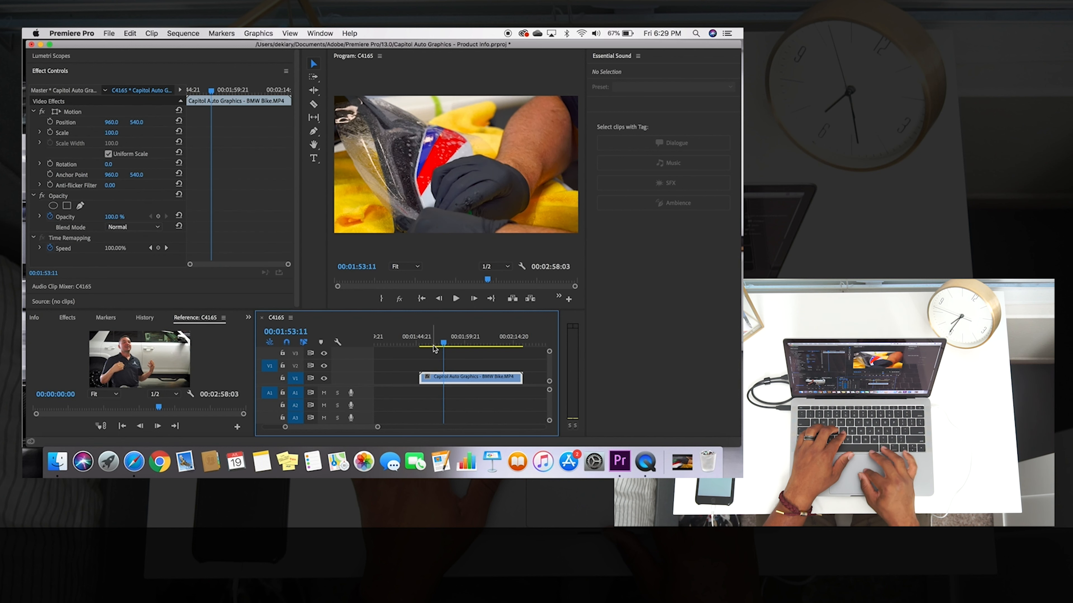
# Trim the start of the BMW Bike clip to 00:01:51:11 and play it from there.
pyautogui.scroll(5, 452, 351)
pyautogui.scroll(-2, 451, 352)
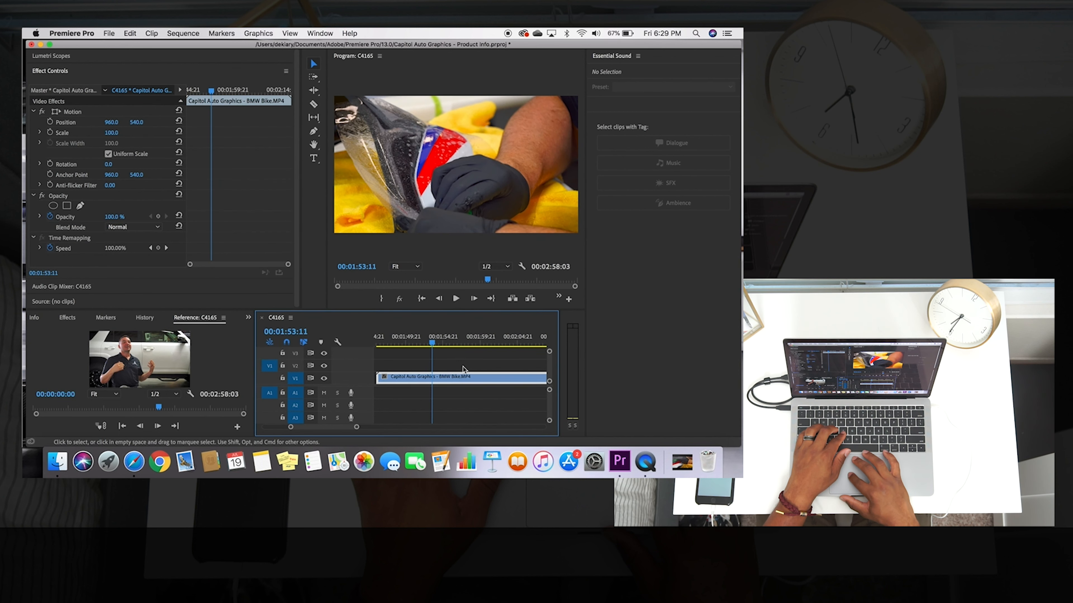
pyautogui.moveTo(435, 346); pyautogui.dragTo(420, 346)
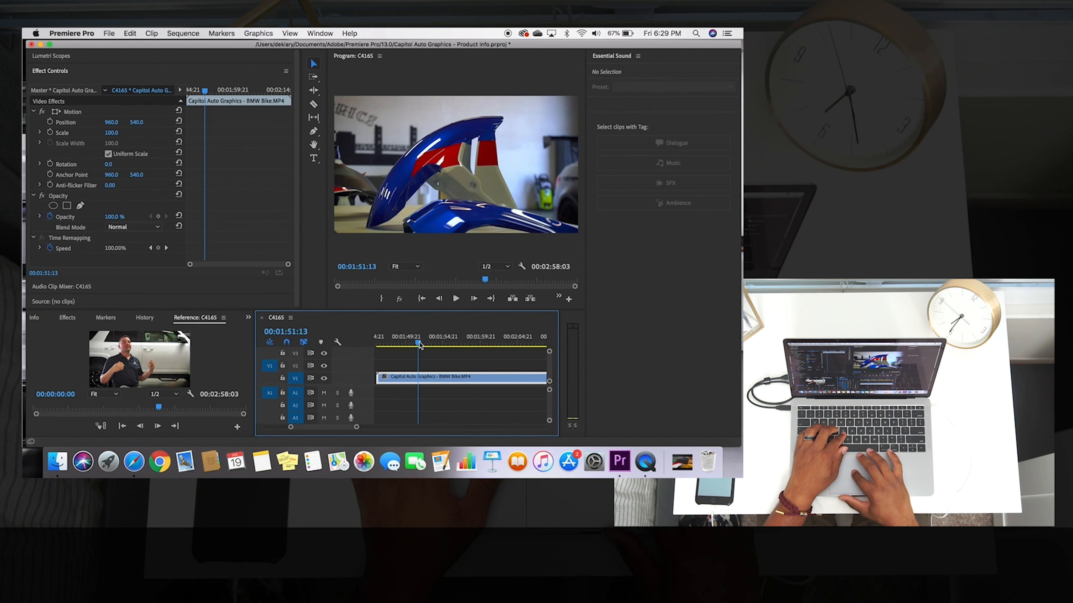
pyautogui.moveTo(374, 377); pyautogui.dragTo(417, 379)
pyautogui.press('space')
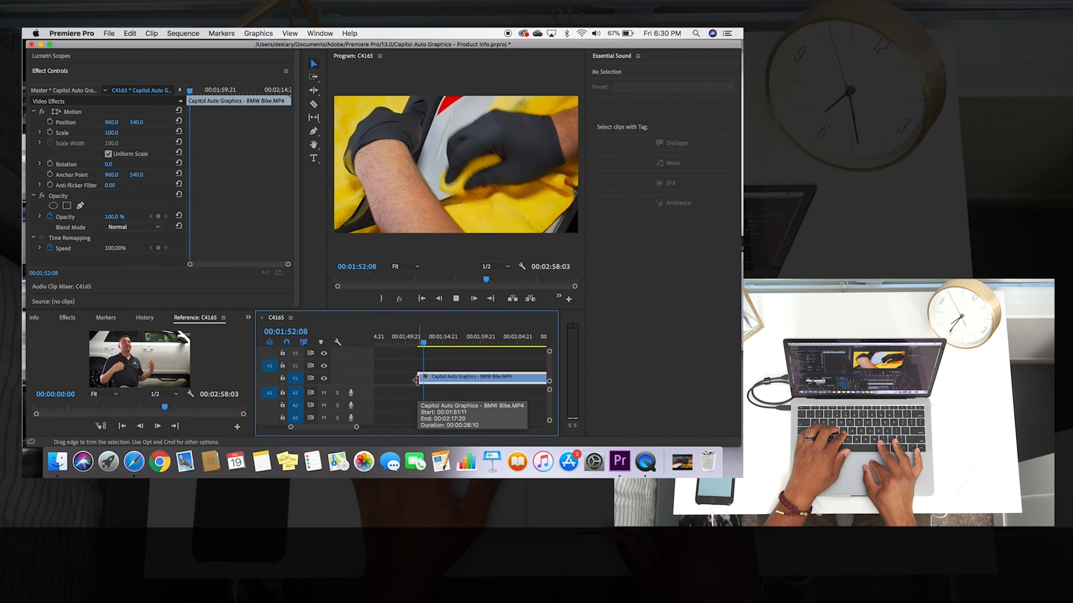
# Replay the BMW Bike clip around 00:01:52 to locate the change from the hand-wiping shot to the film-covered panel.
pyautogui.scroll(2, 416, 380)
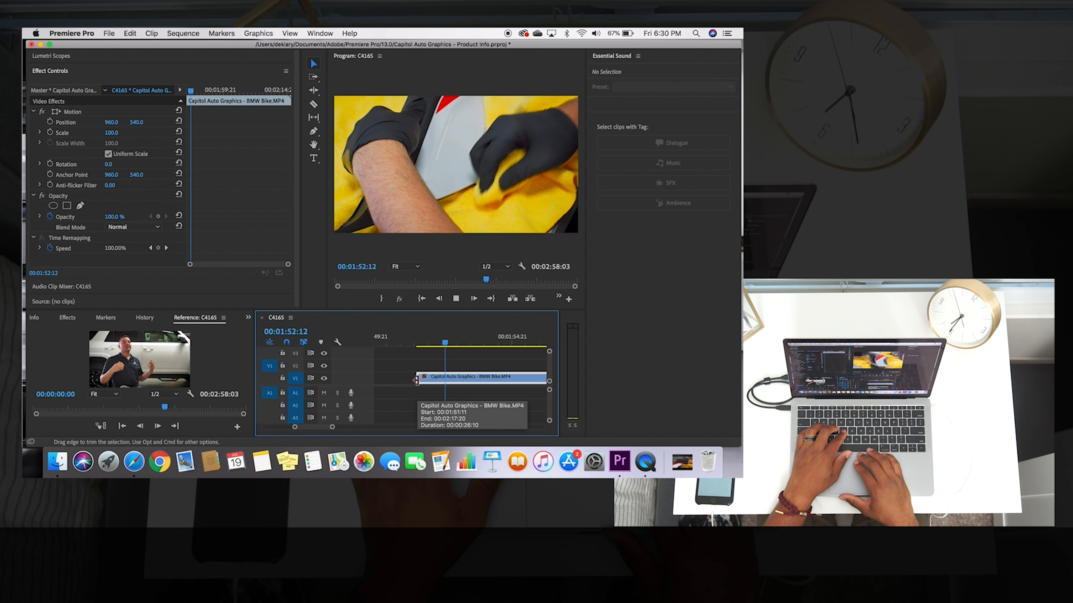
pyautogui.press('space')
pyautogui.scroll(4, 459, 392)
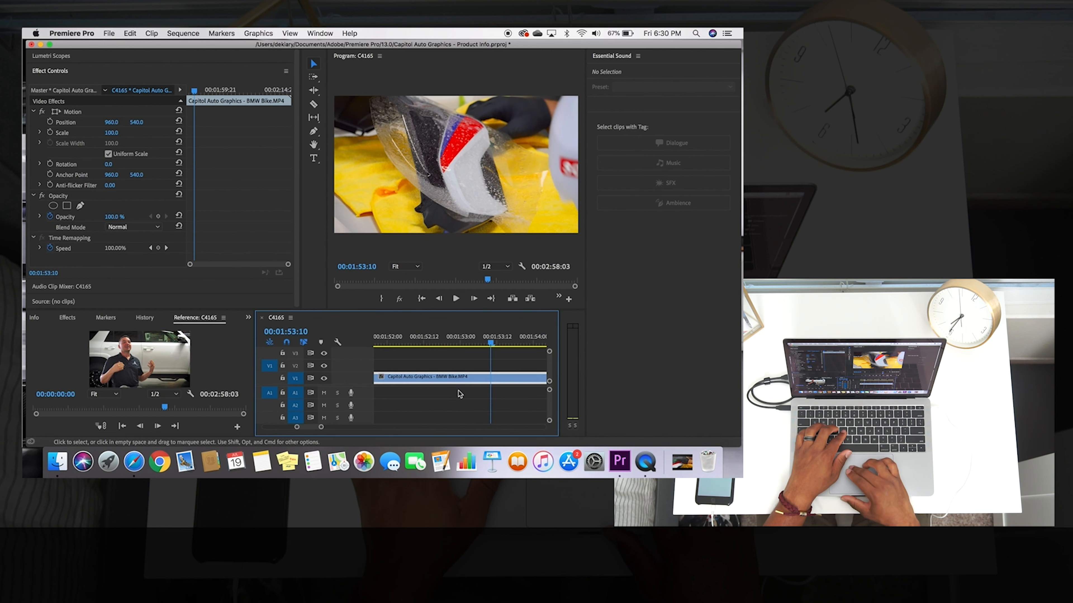
pyautogui.click(396, 343)
pyautogui.press('space')
pyautogui.press('space')
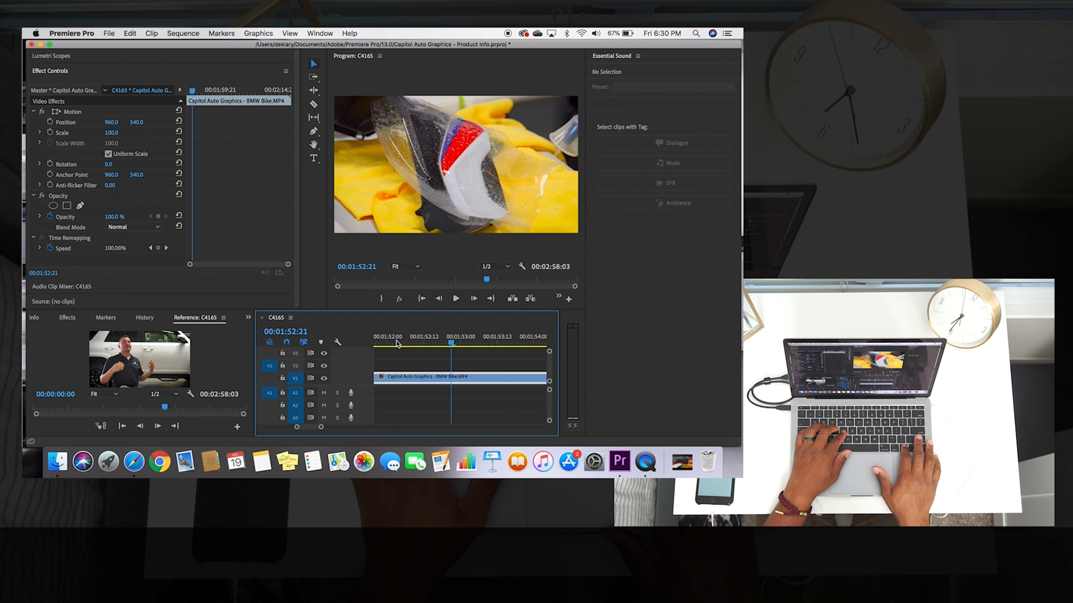
# Step the playhead to the first frame of the film-covered panel shot and trim the BMW Bike clip's start to 00:01:52:15.
pyautogui.press('Left')
pyautogui.press('Left')
pyautogui.press('Left')
pyautogui.press('Left')
pyautogui.press('Left')
pyautogui.press('Left')
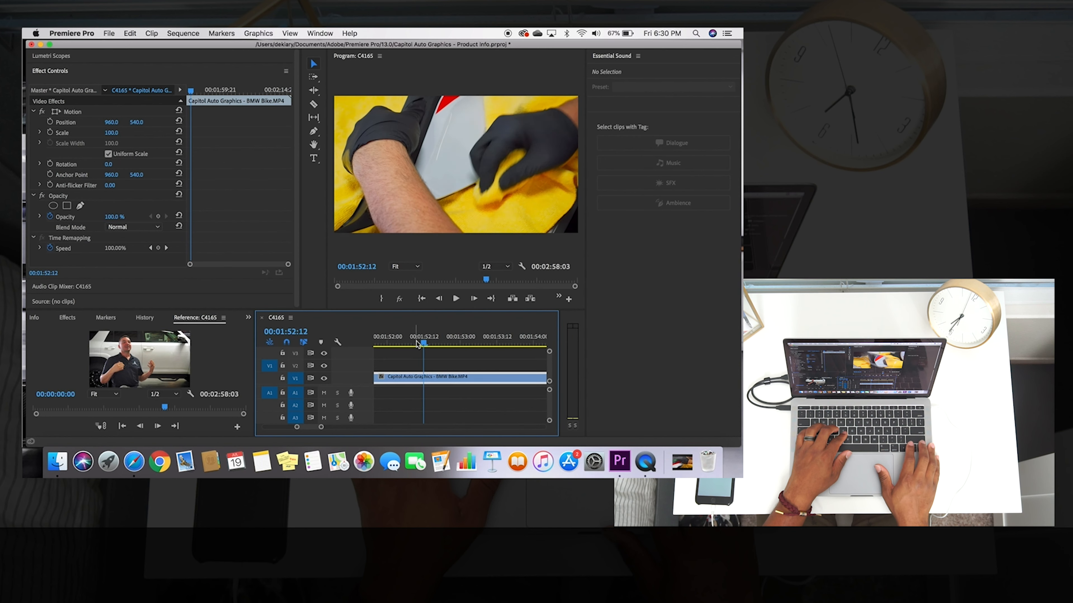
pyautogui.press('Right')
pyautogui.scroll(-3, 413, 374)
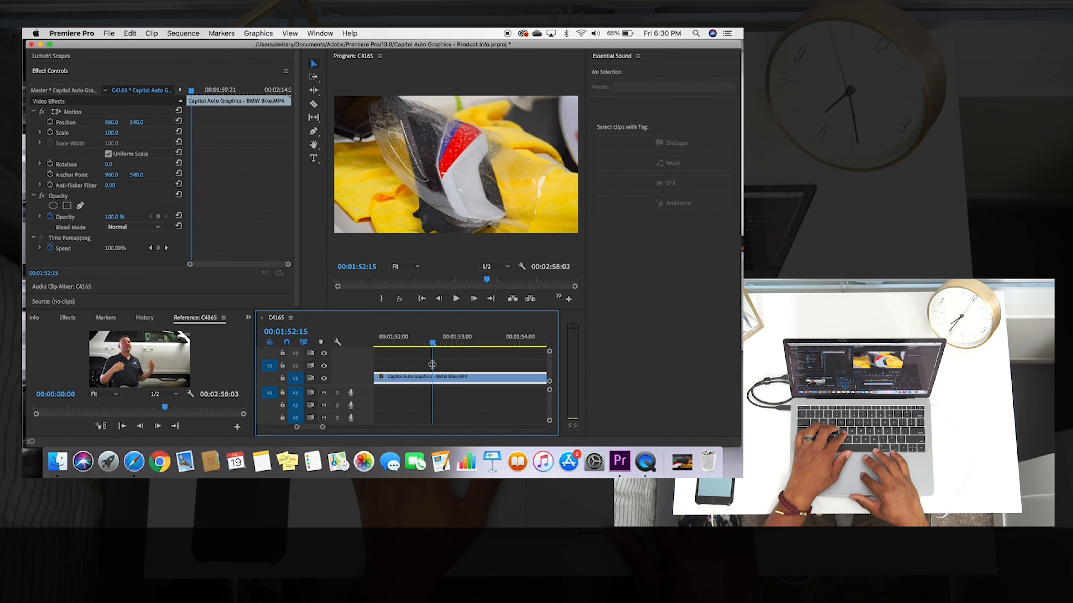
pyautogui.moveTo(396, 377); pyautogui.dragTo(431, 377)
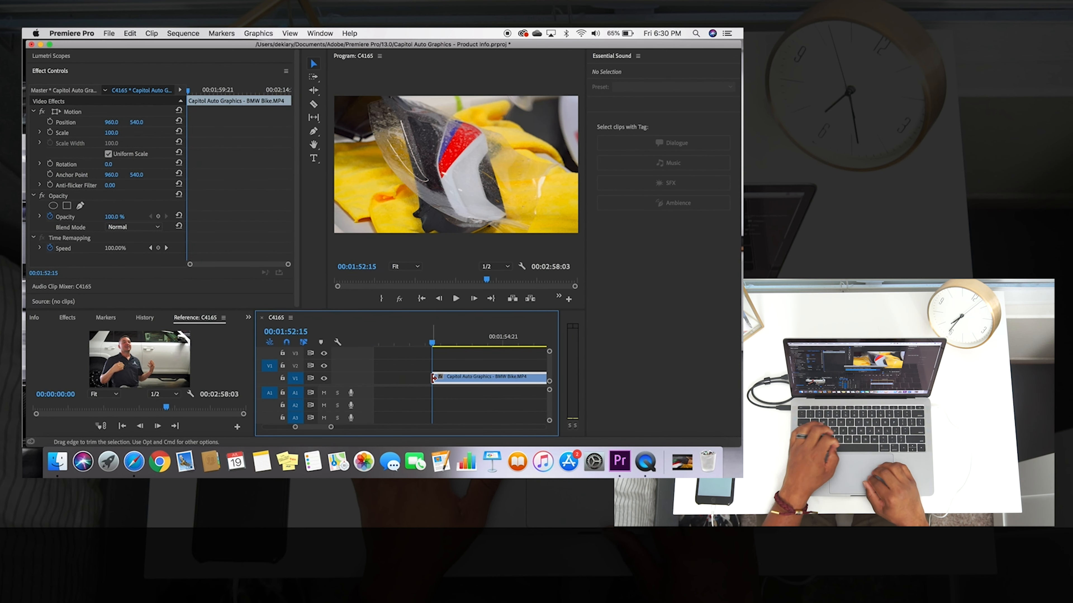
# Save the project and play the trimmed BMW Bike clip through to its end at about 00:02:17.
pyautogui.press('super+s')
pyautogui.press('space')
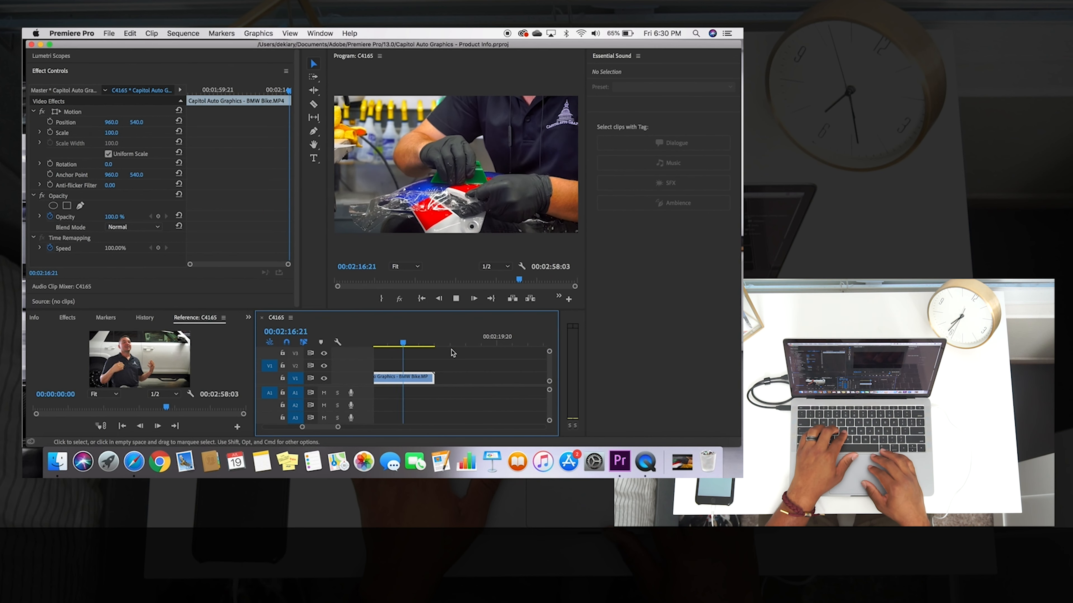
pyautogui.press('super+s')
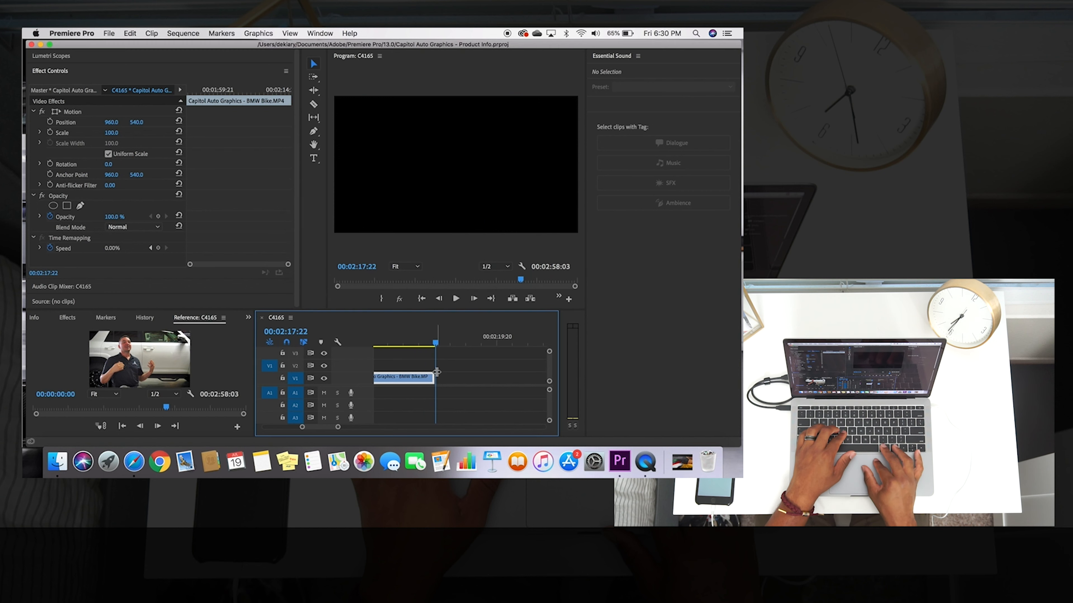
pyautogui.scroll(-5, 437, 372)
pyautogui.scroll(-4, 437, 372)
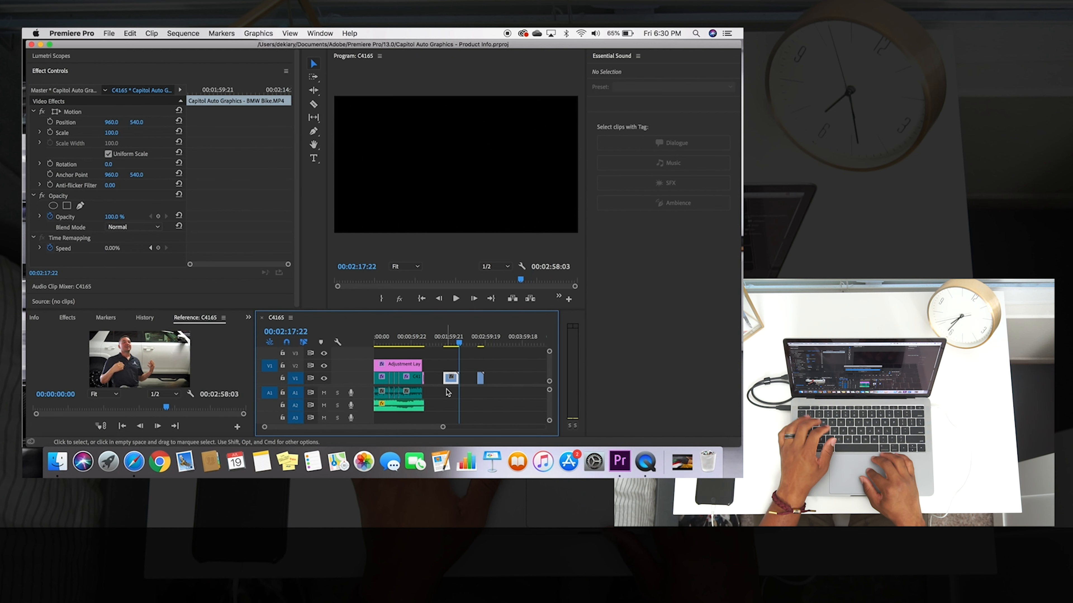
pyautogui.press('super+s')
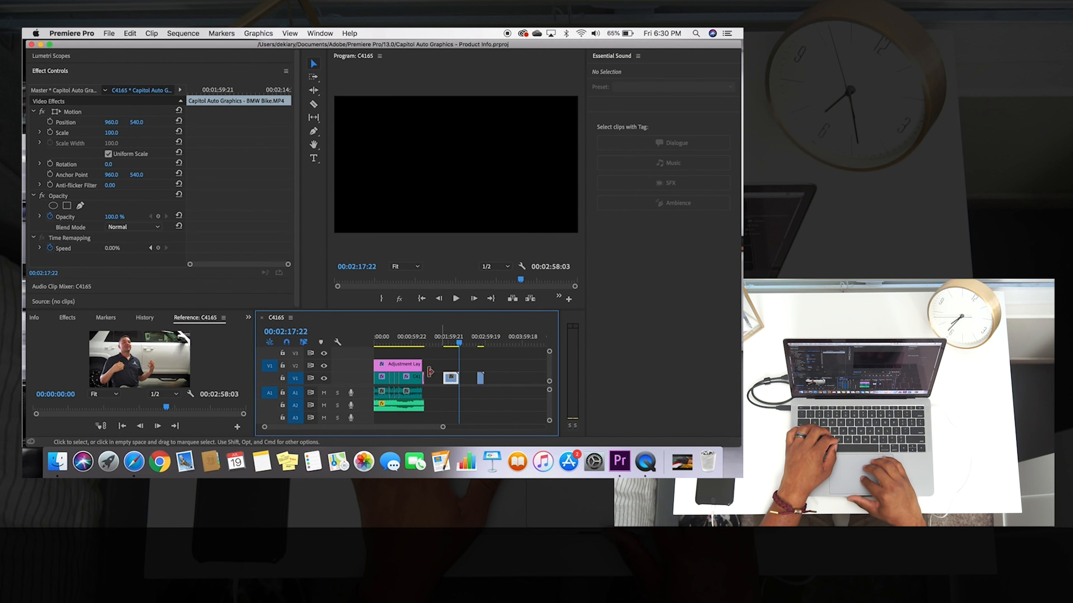
# Move the BMW Bike clip onto track V3 above the adjustment layer in the edited interview section and play it with the interview.
pyautogui.moveTo(454, 382); pyautogui.dragTo(394, 355)
pyautogui.scroll(4, 393, 355)
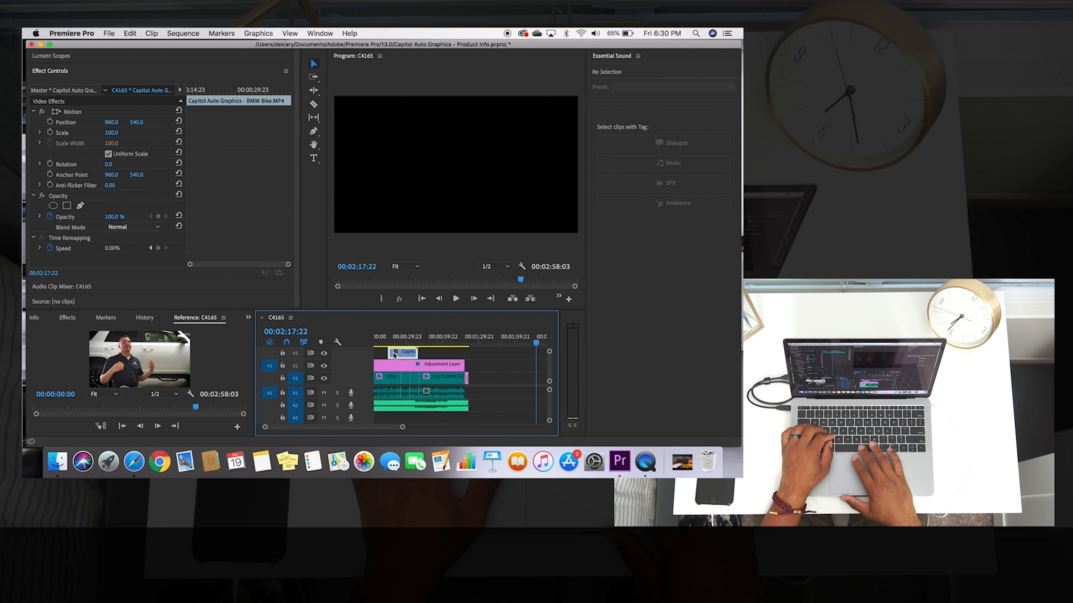
pyautogui.click(387, 334)
pyautogui.press('space')
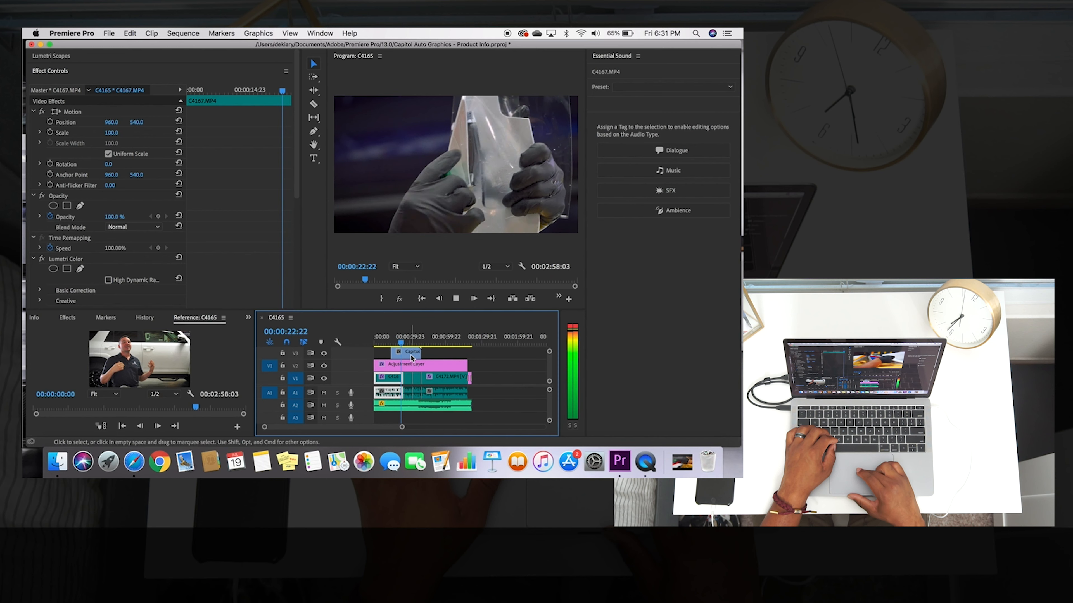
# Shift the BMW Bike clip on V3 to start at about 00:00:25, play through its end, and save the project.
pyautogui.moveTo(412, 358); pyautogui.dragTo(426, 359)
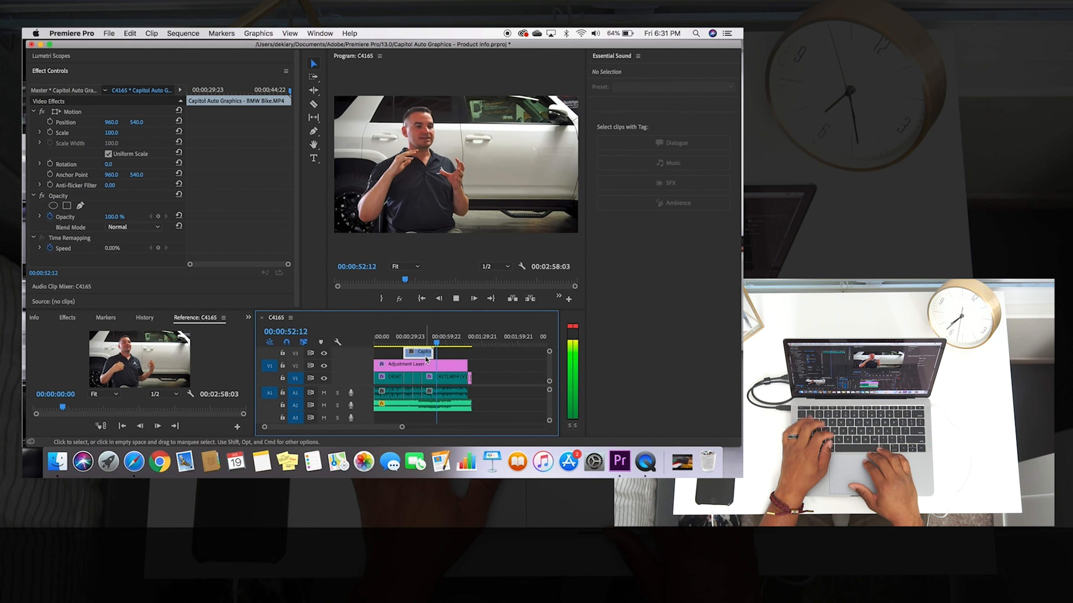
pyautogui.press('space')
pyautogui.press('d')
pyautogui.press('super+s')
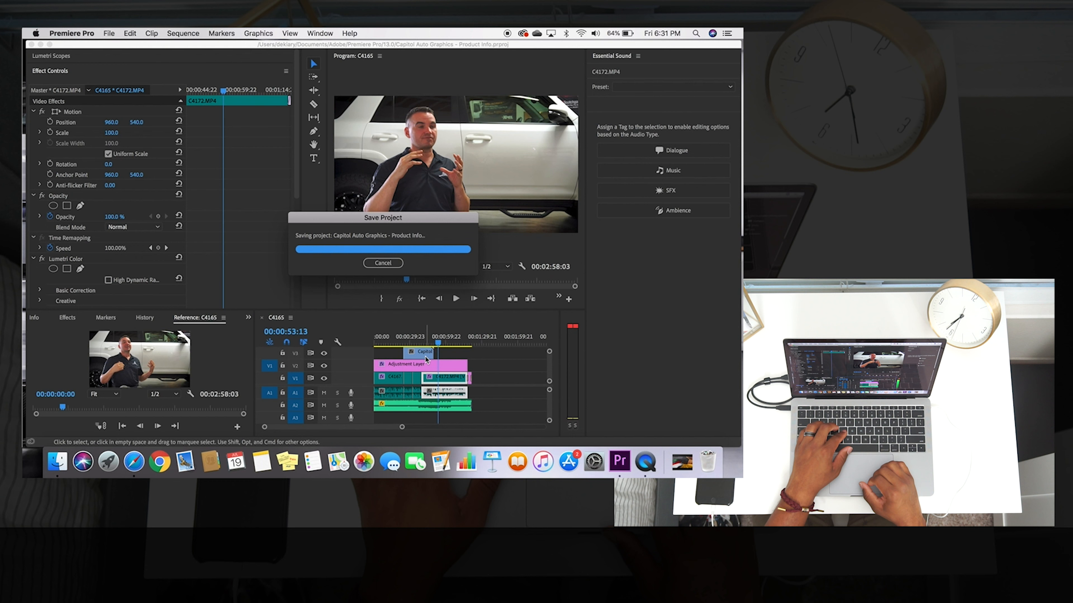
# Play the interview after the BMW Bike footage to about 00:01:06 to review the part without B-roll.
pyautogui.press('space')
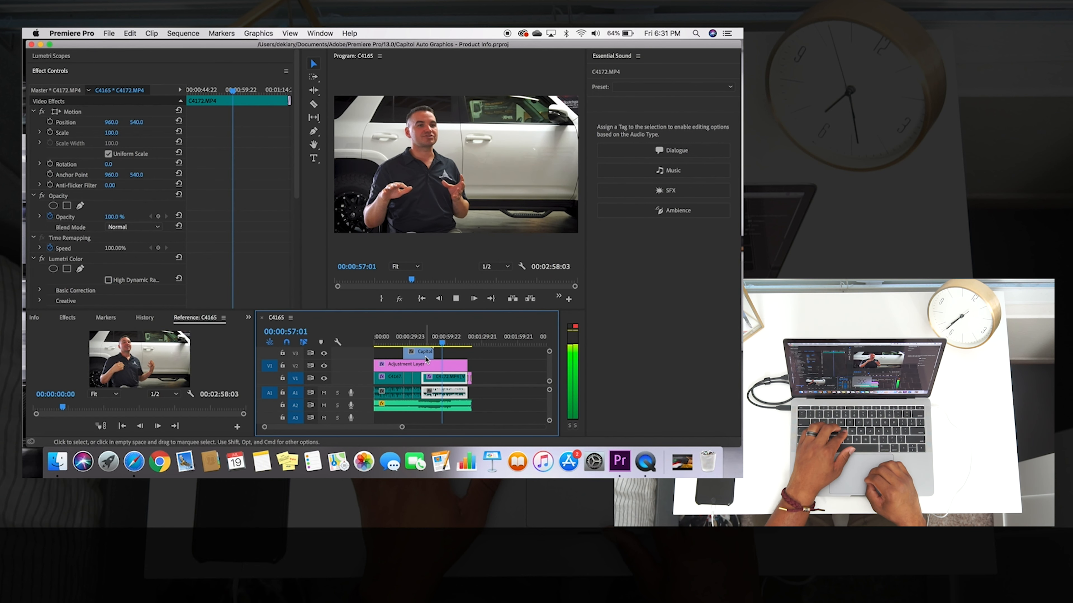
pyautogui.press('F2')
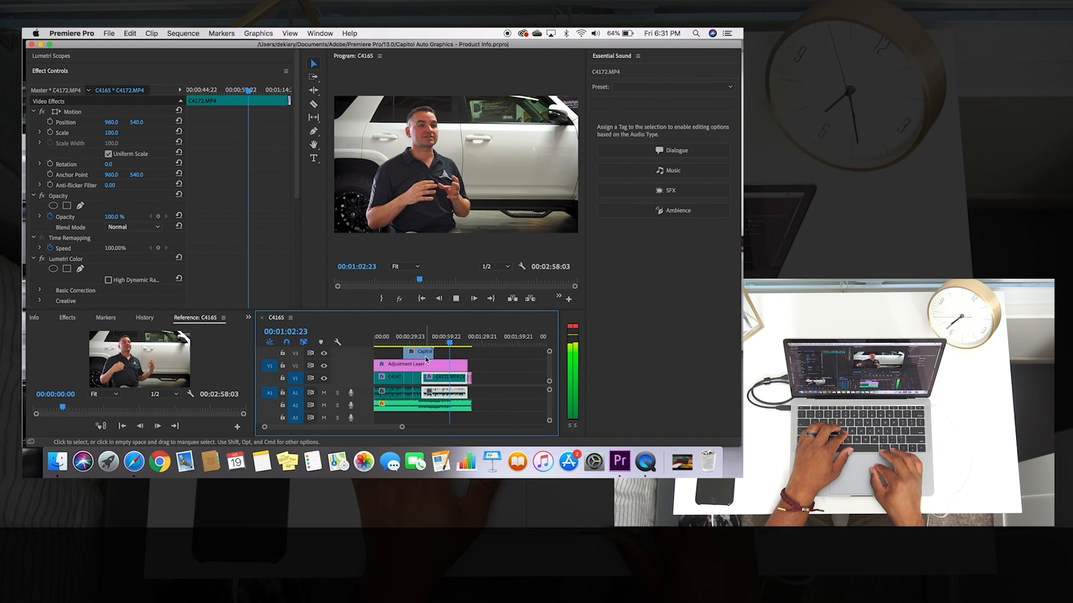
pyautogui.scroll(3, 427, 359)
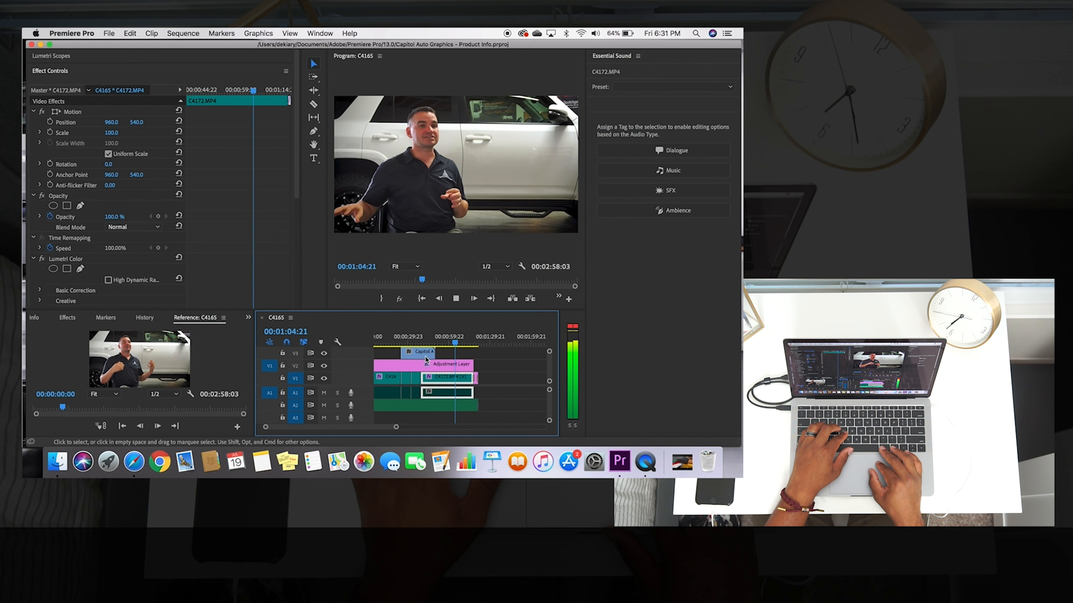
pyautogui.scroll(1, 427, 359)
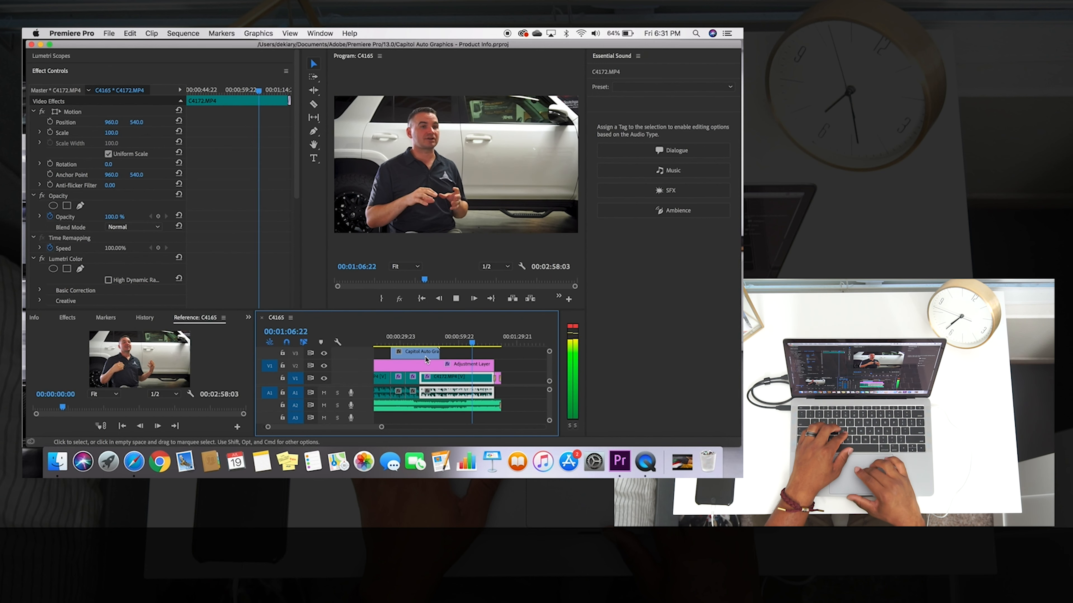
# Play the sequence from its beginning to about 00:00:29 to review the interview's lead-in to the BMW Bike B-roll.
pyautogui.click(421, 298)
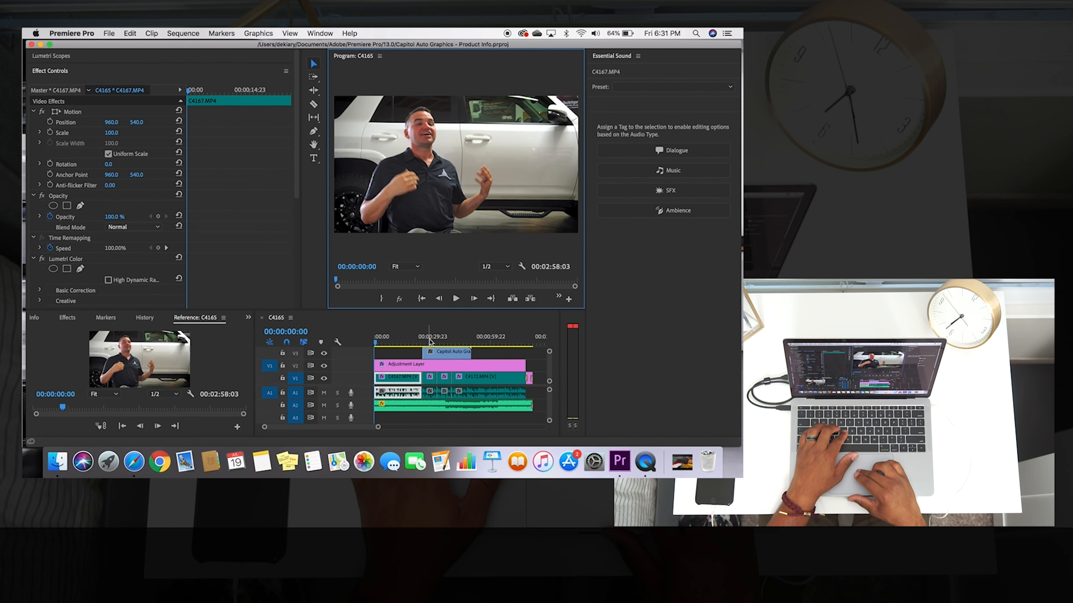
pyautogui.click(377, 345)
pyautogui.press('space')
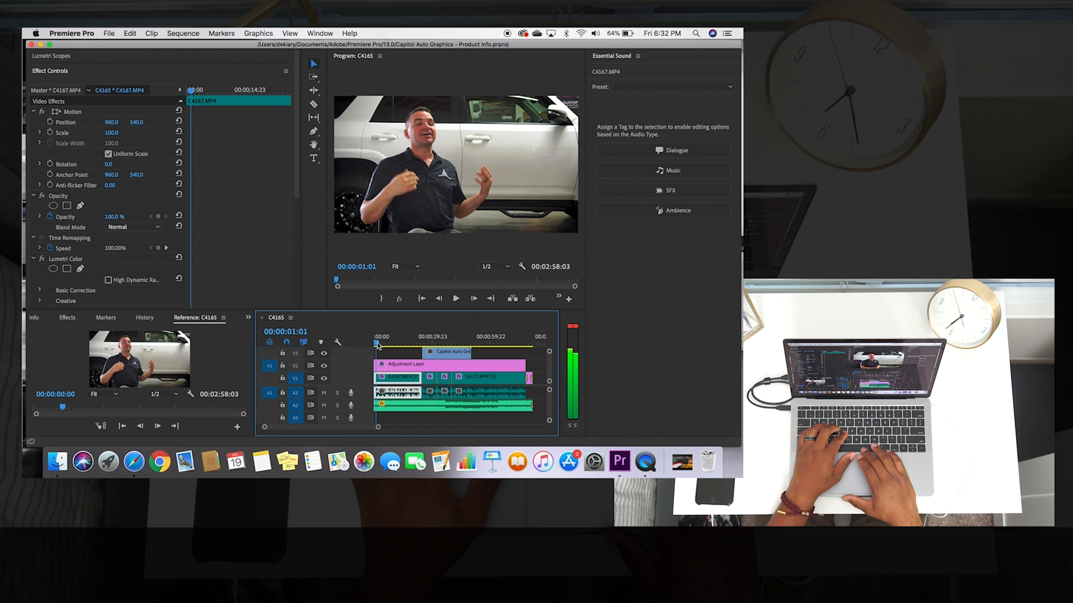
pyautogui.press('space')
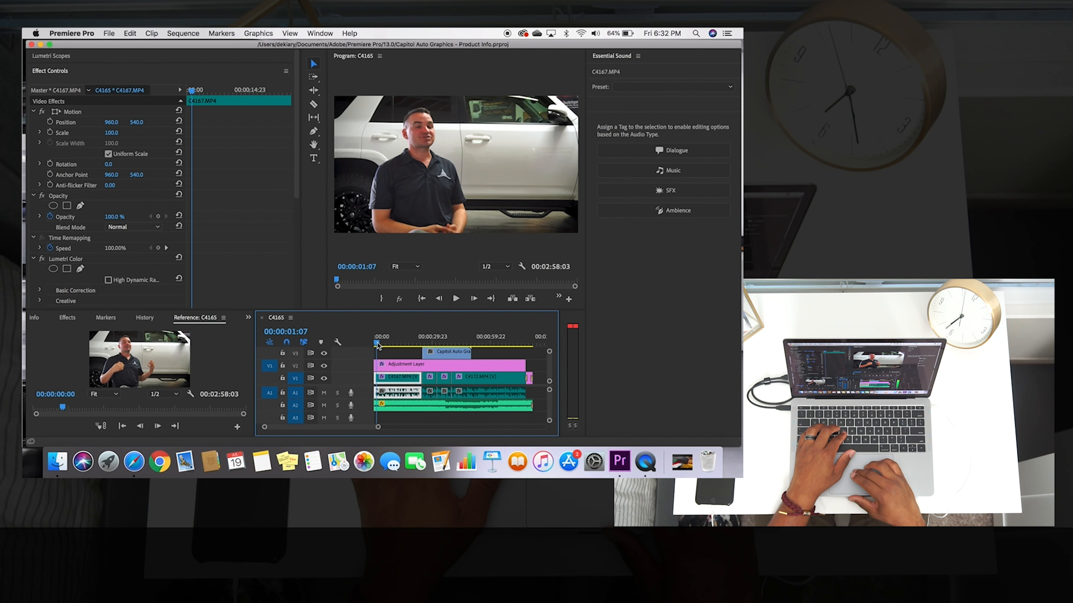
pyautogui.press('space')
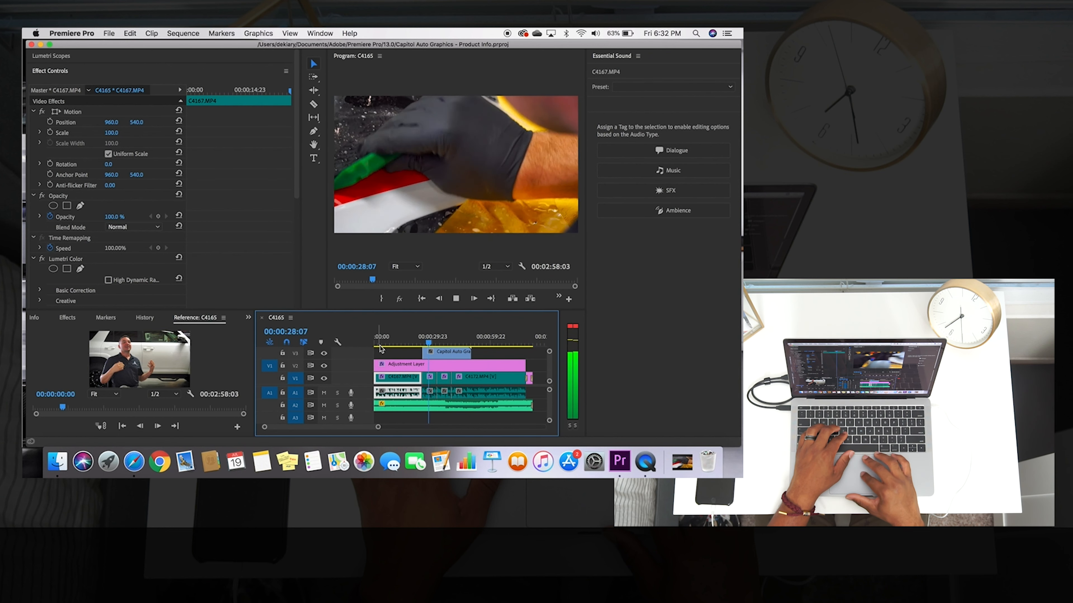
pyautogui.press('space')
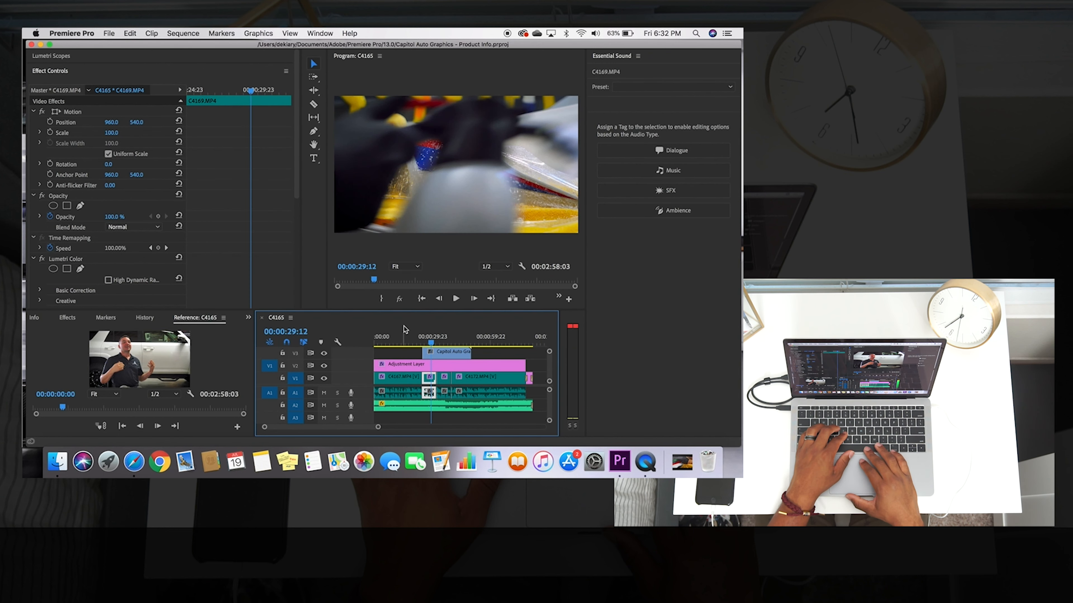
# Review the lead-in and sections of the BMW Bike B-roll up to about 00:00:50, saving the project along the way.
pyautogui.click(404, 334)
pyautogui.press('space')
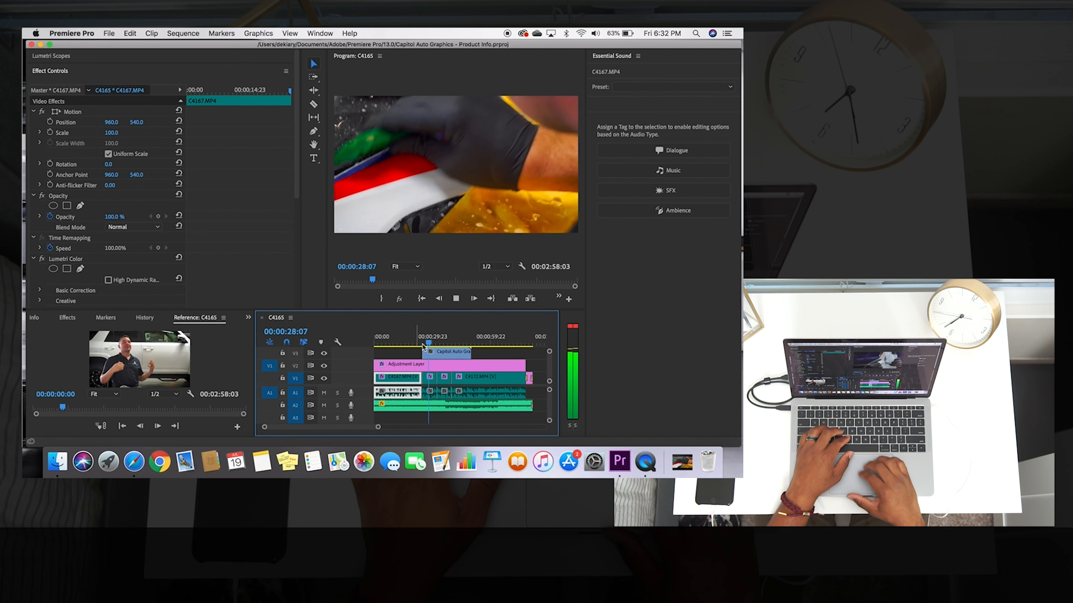
pyautogui.click(436, 342)
pyautogui.press('space')
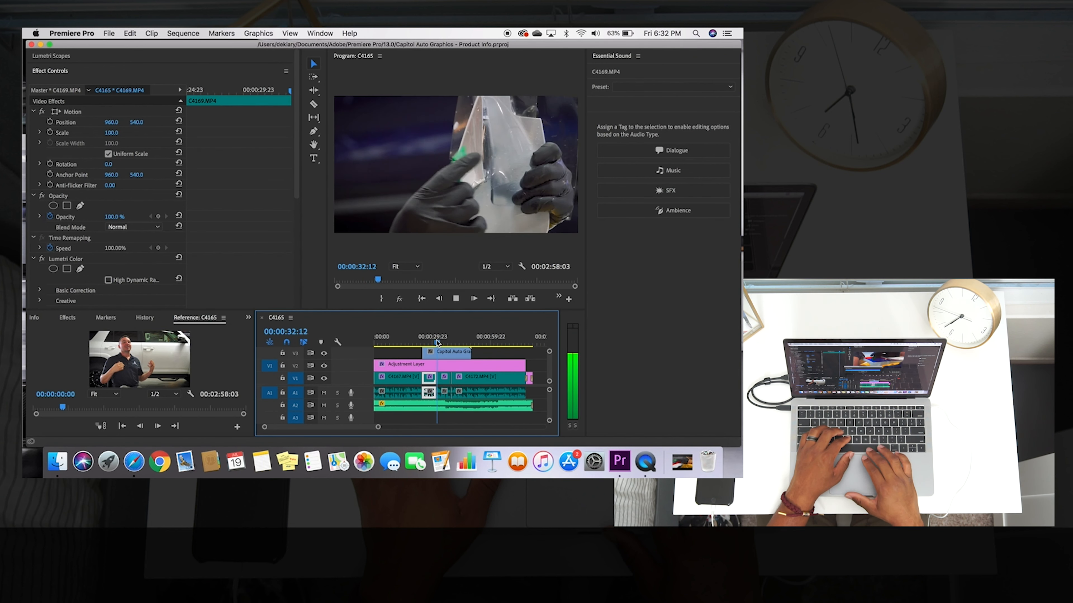
pyautogui.click(447, 343)
pyautogui.press('super+s')
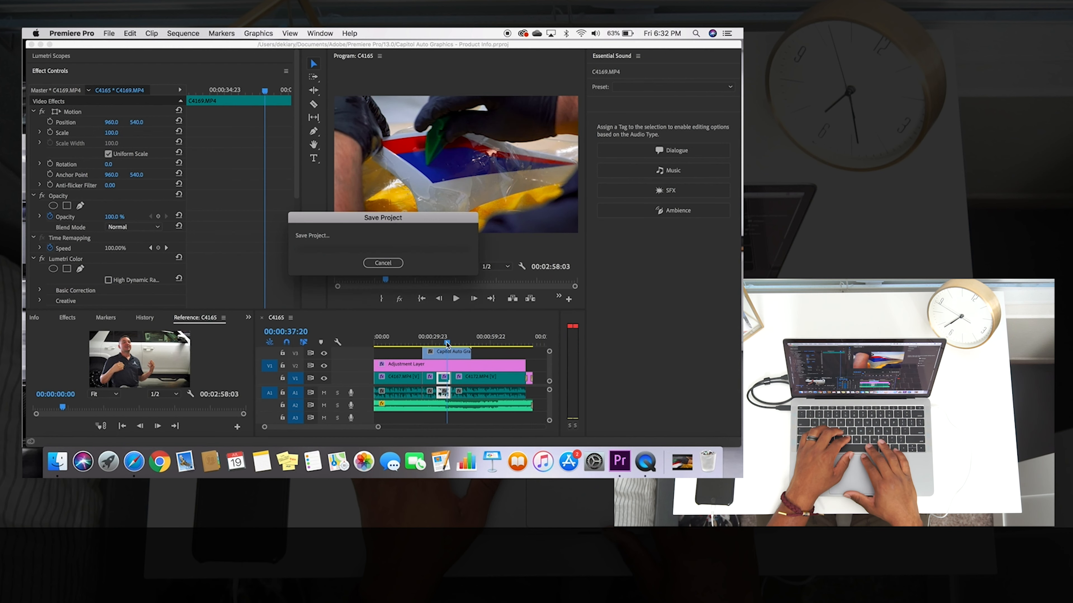
pyautogui.press('space')
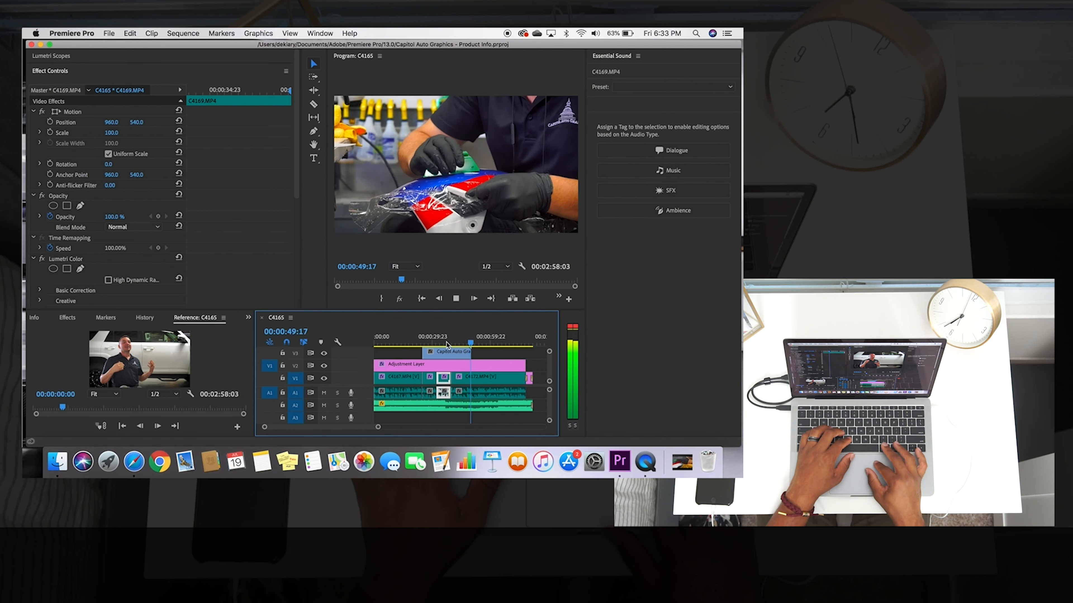
pyautogui.press('space')
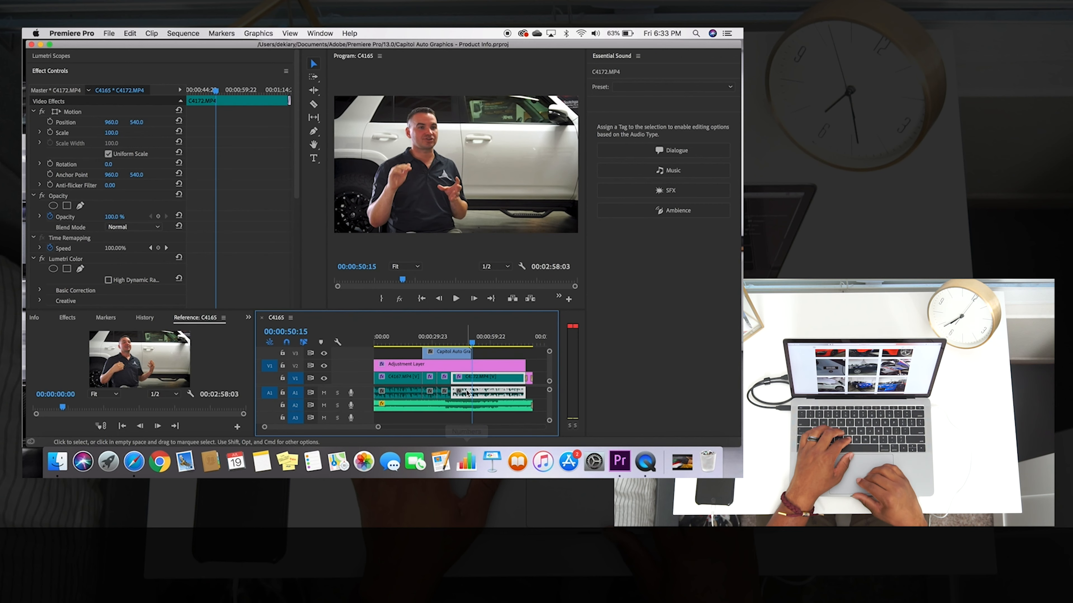
# Switch to Safari, play the window tinting video on the Capitol Auto Graphics Instagram page, and close the post.
pyautogui.scroll(-5, 467, 393)
pyautogui.hotkey('ctrl', 'Right')
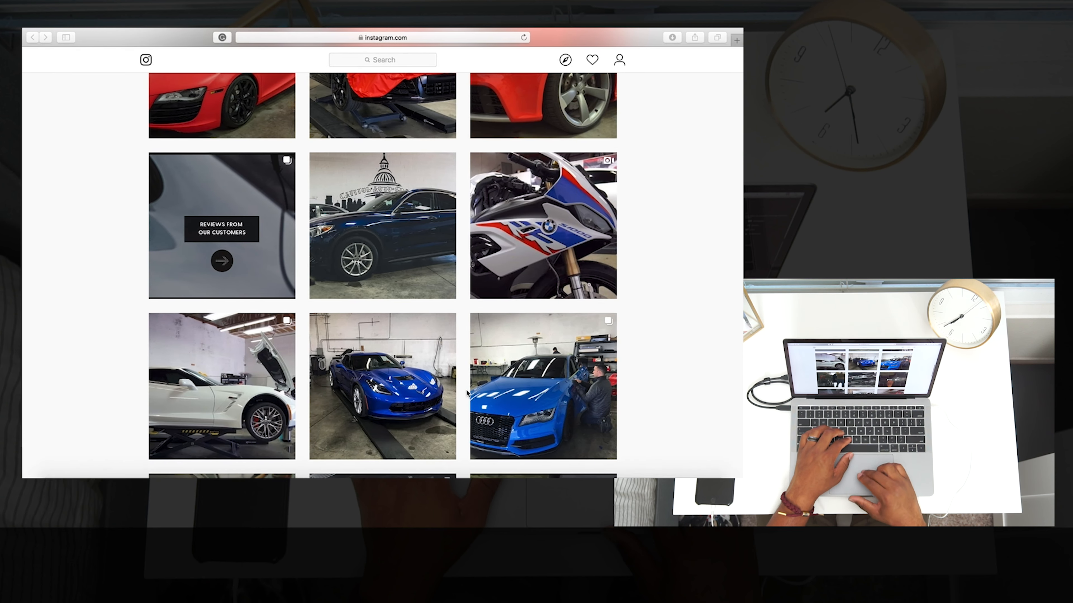
pyautogui.scroll(-5, 467, 393)
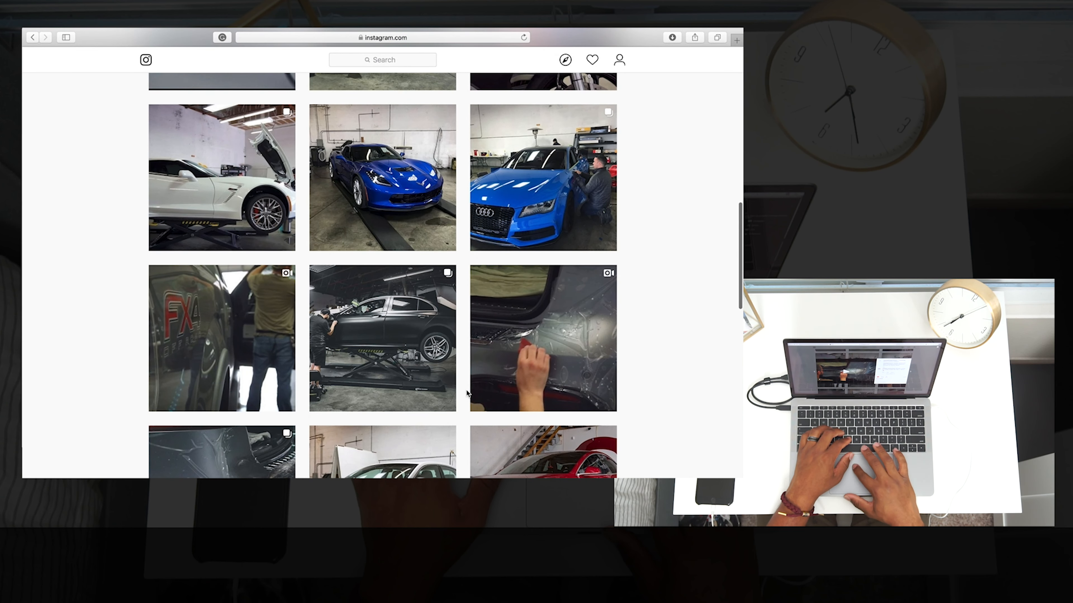
pyautogui.click(472, 392)
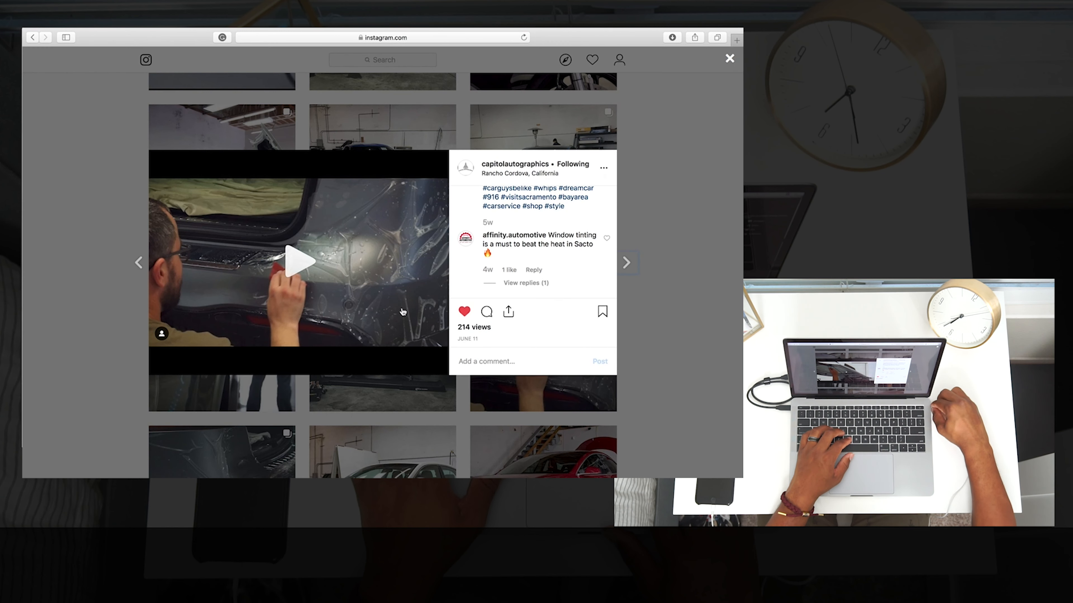
pyautogui.click(301, 267)
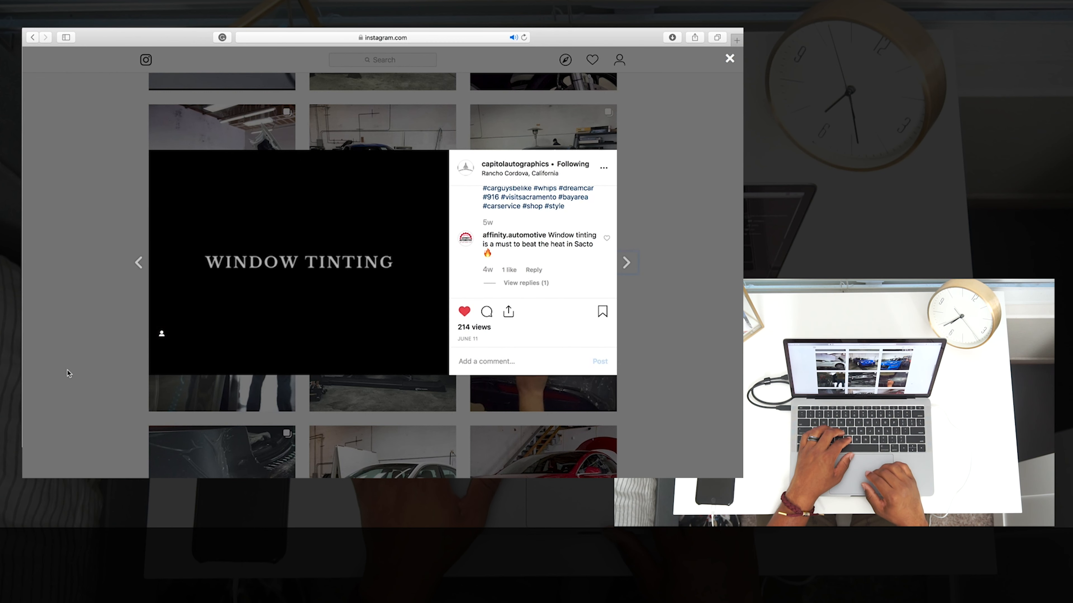
pyautogui.click(101, 250)
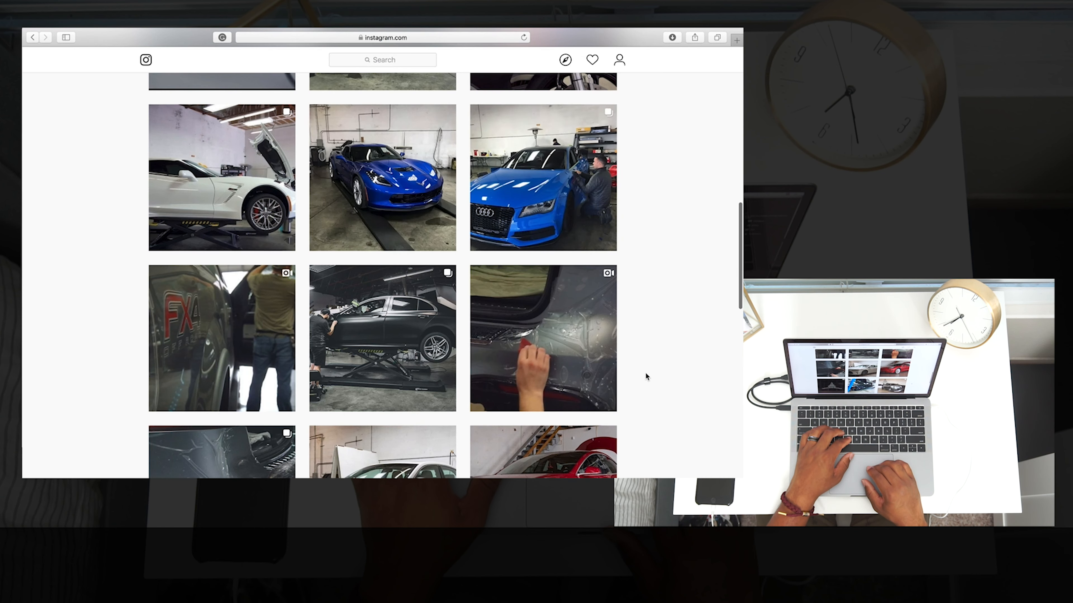
# Browse further posts on the Capitol Auto Graphics Instagram page for usable footage.
pyautogui.scroll(-3, 646, 376)
pyautogui.scroll(-3, 646, 375)
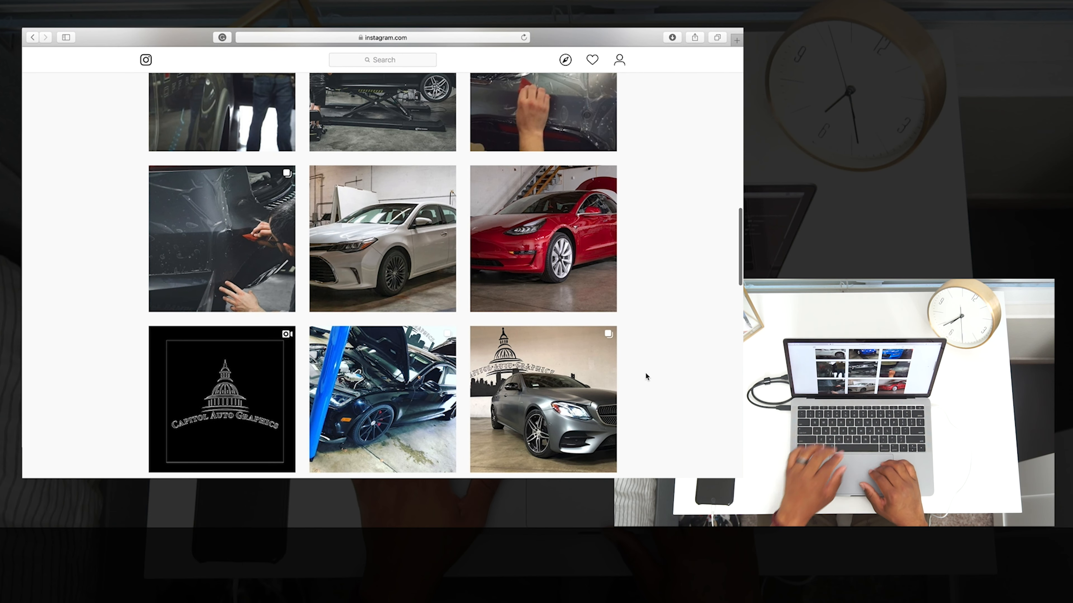
pyautogui.scroll(-2, 646, 376)
pyautogui.scroll(6, 645, 375)
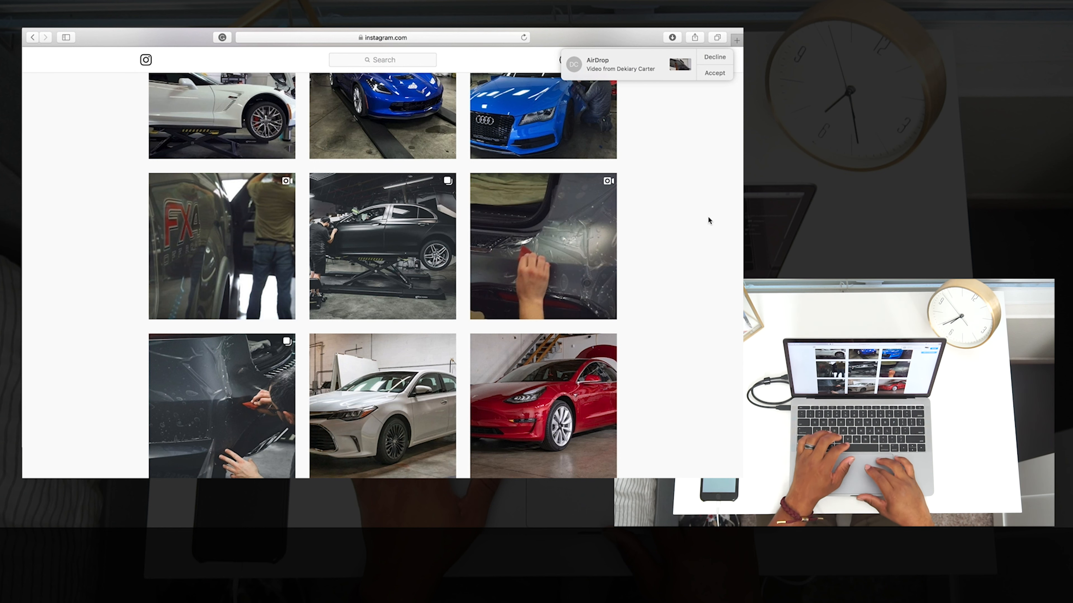
# Accept the incoming AirDrop video into Downloads and switch back to Premiere Pro.
pyautogui.click(713, 74)
pyautogui.click(700, 104)
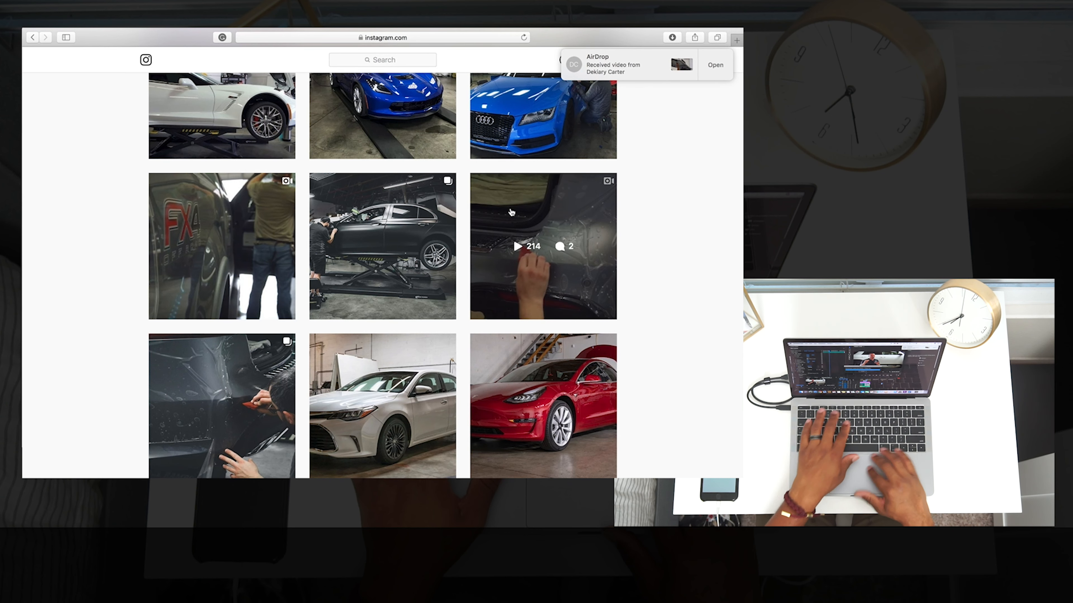
pyautogui.hotkey('ctrl', 'Left')
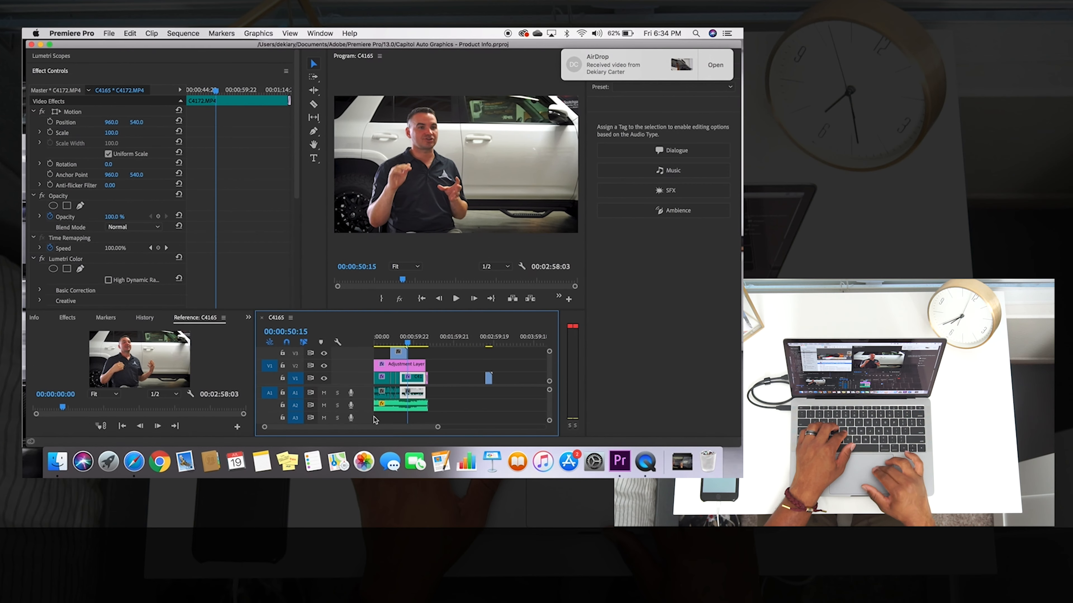
# Add Capitol Auto Graphics - In The Shop.MP4 from the Downloads folder to the sequence, in the empty area beyond the existing clips.
pyautogui.click(60, 469)
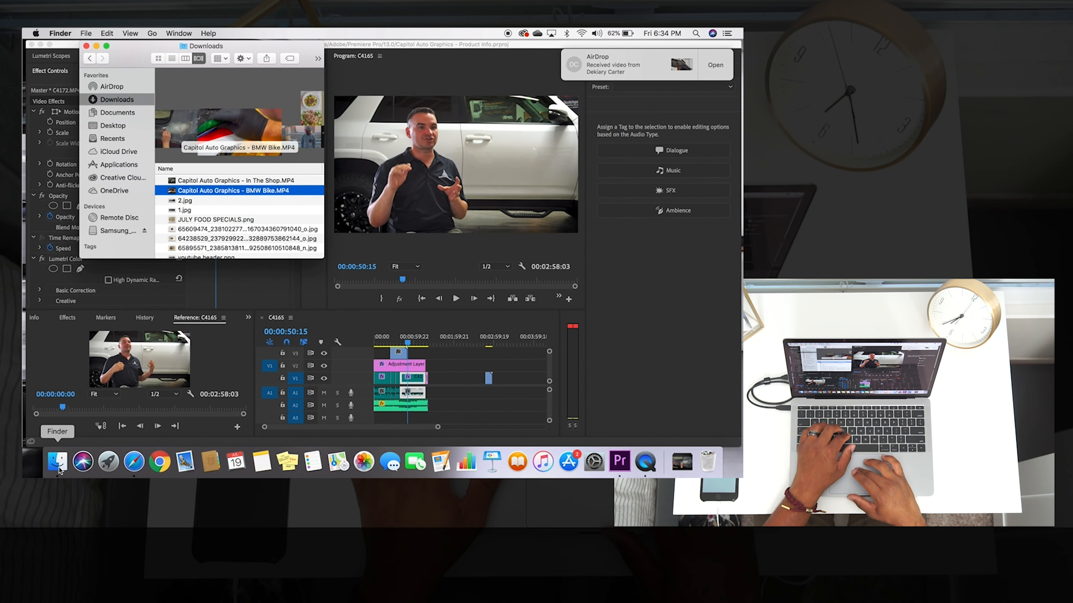
pyautogui.click(201, 180)
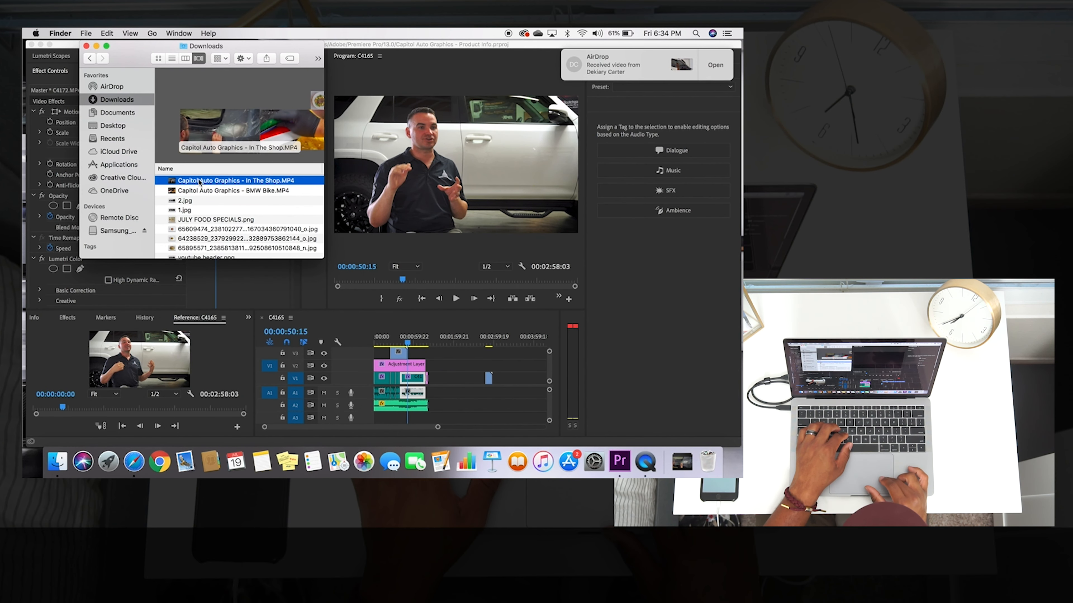
pyautogui.moveTo(197, 182); pyautogui.dragTo(506, 368)
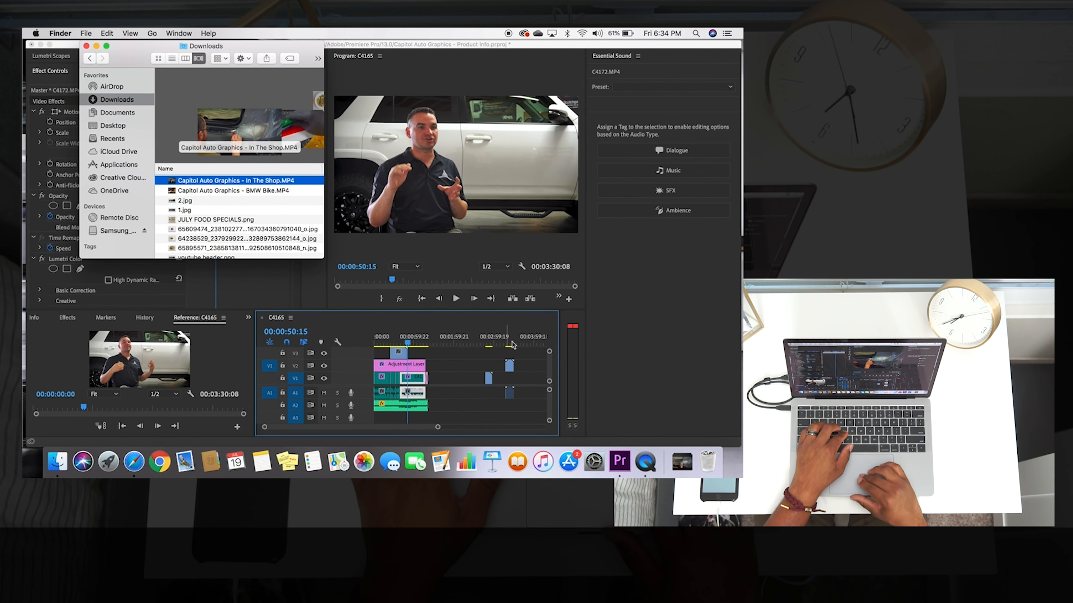
# Unlink the In The Shop clip's audio from its video and delete the audio.
pyautogui.click(510, 343)
pyautogui.click(509, 365)
pyautogui.scroll(3, 509, 365)
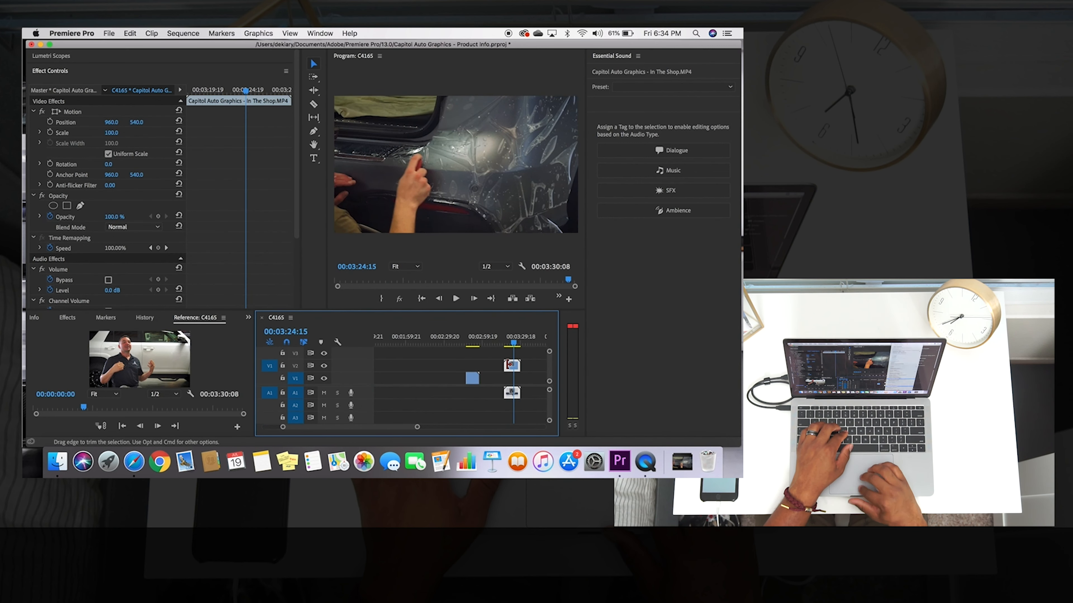
pyautogui.rightClick(511, 372)
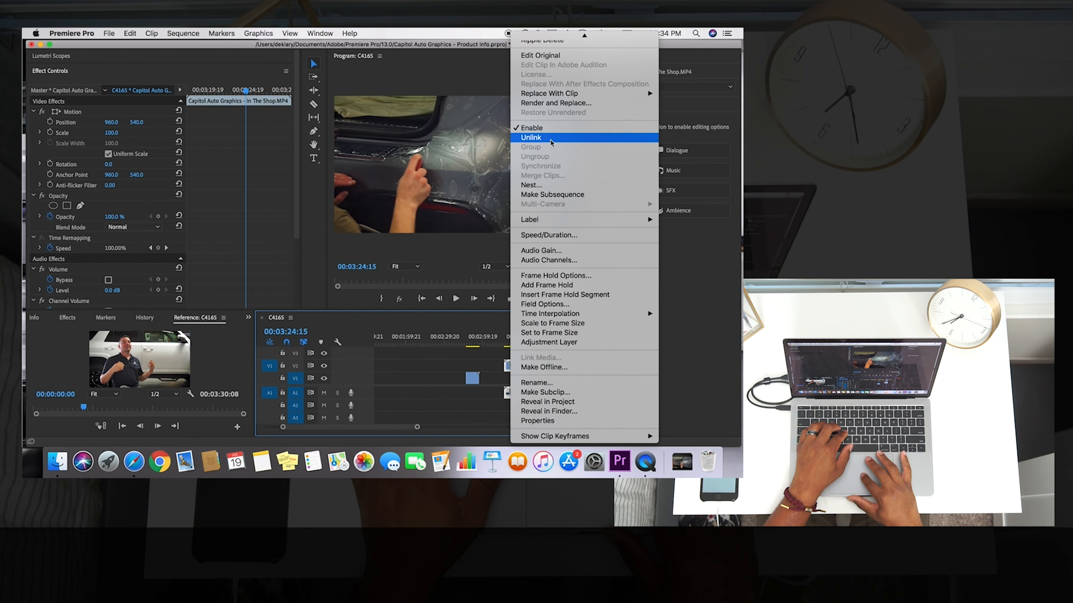
pyautogui.click(549, 136)
pyautogui.click(512, 393)
pyautogui.press('Delete')
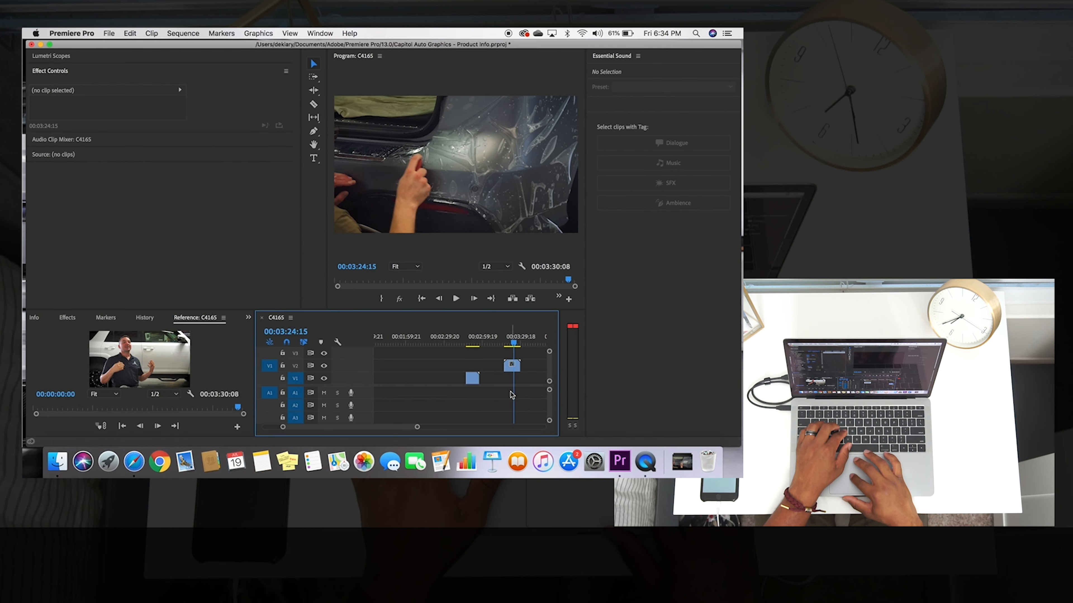
# Move the In The Shop clip earlier to about 00:01:57 and play it from its start to about 00:02:02.
pyautogui.moveTo(508, 367); pyautogui.dragTo(406, 367)
pyautogui.scroll(4, 407, 368)
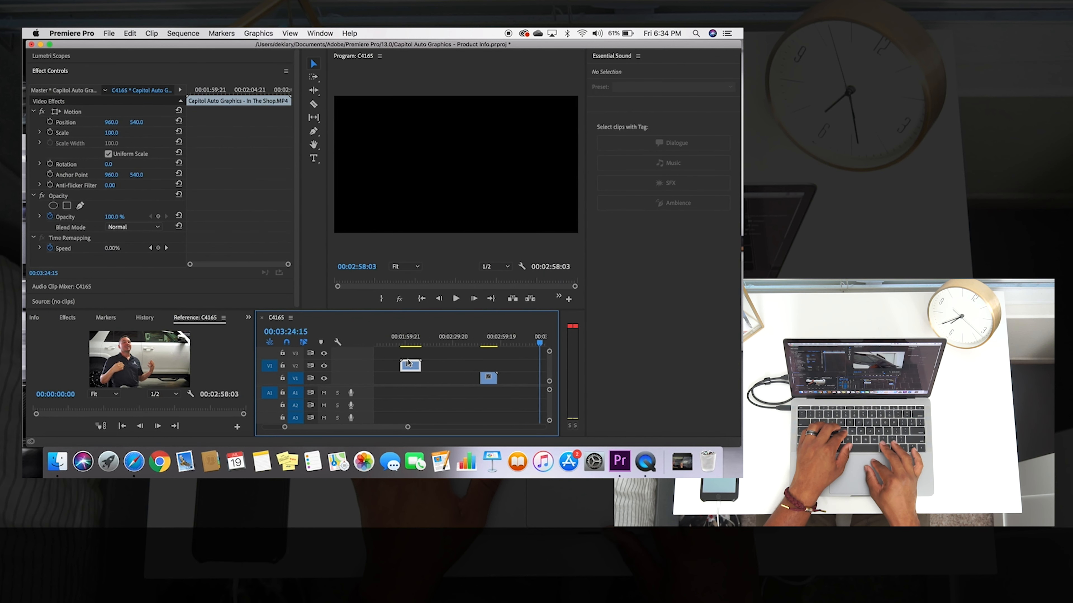
pyautogui.click(397, 340)
pyautogui.press('space')
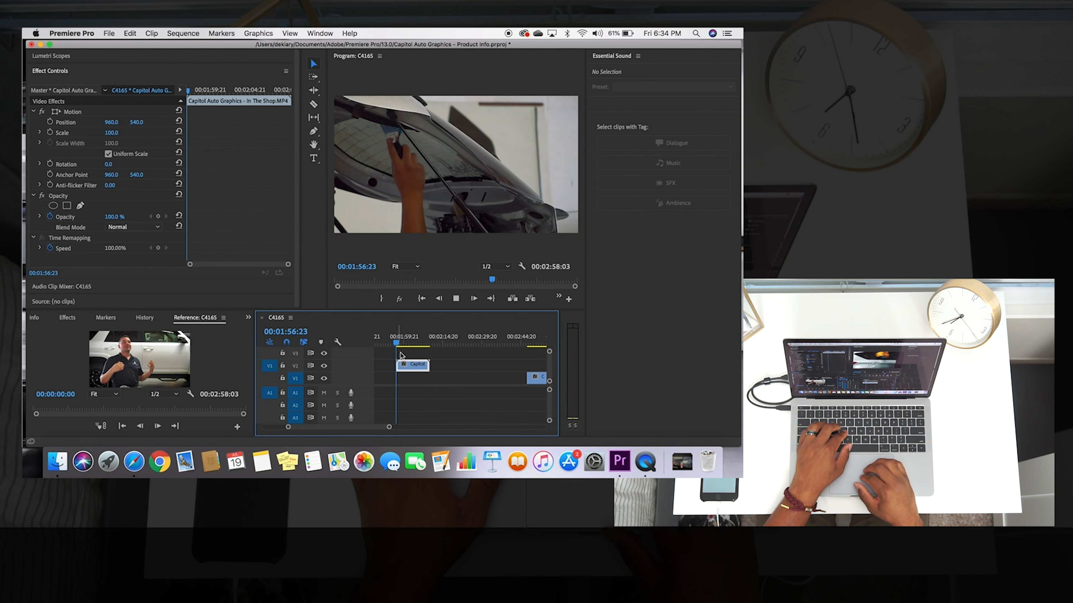
pyautogui.scroll(2, 401, 354)
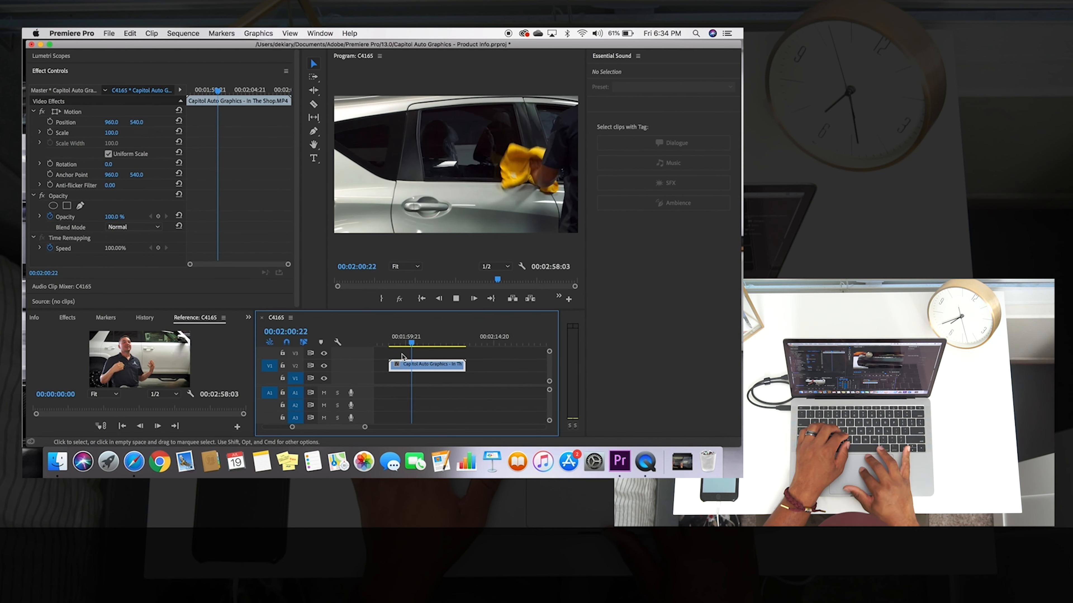
pyautogui.press('space')
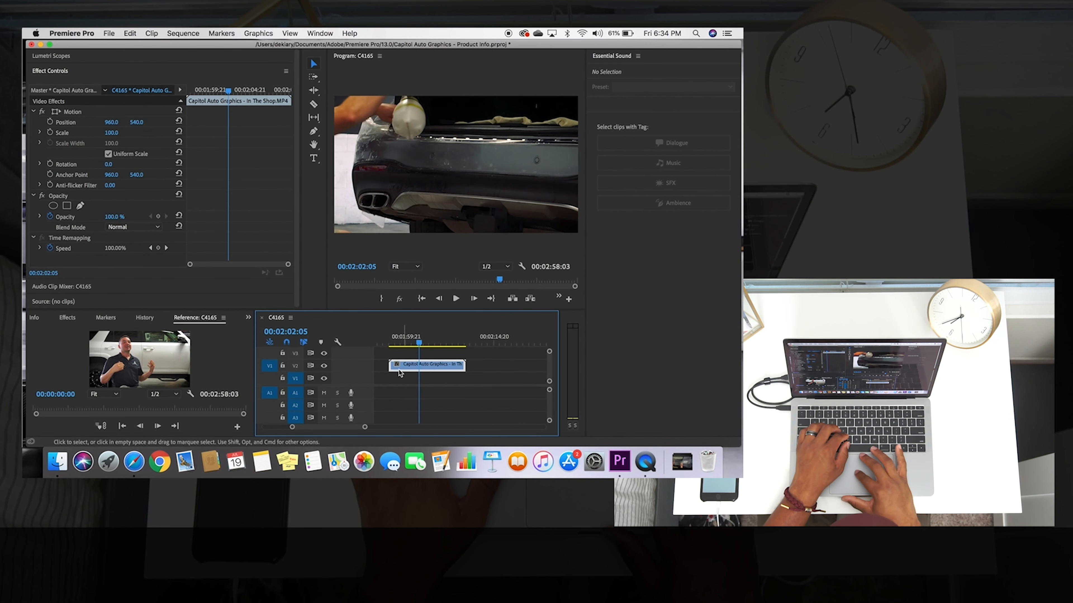
# Trim the start of the In The Shop clip to 00:02:01:06, within the window-wiping shot.
pyautogui.scroll(3, 427, 340)
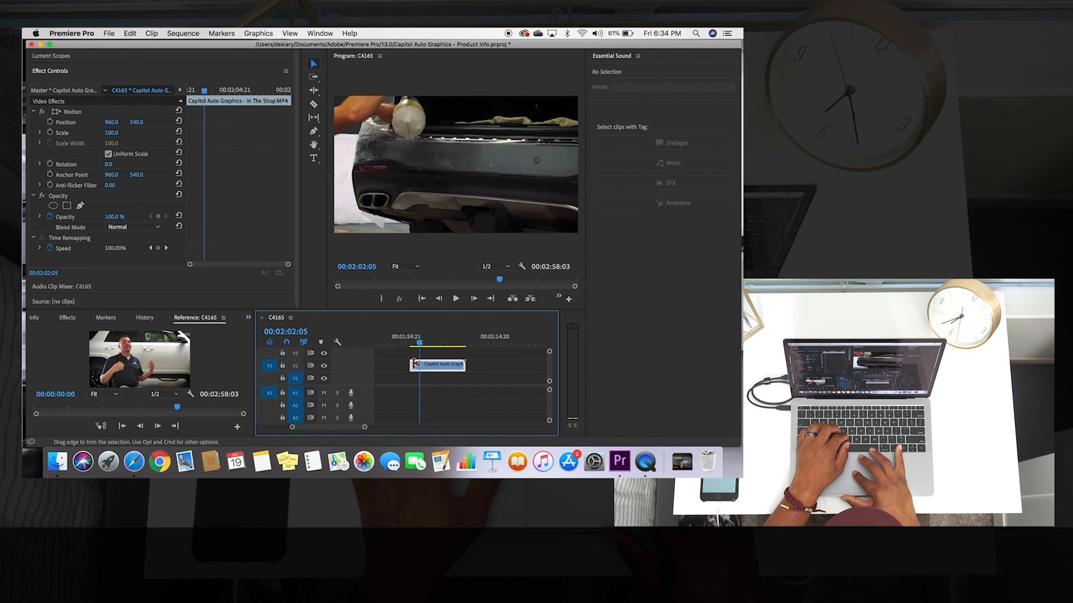
pyautogui.moveTo(414, 343); pyautogui.dragTo(415, 343)
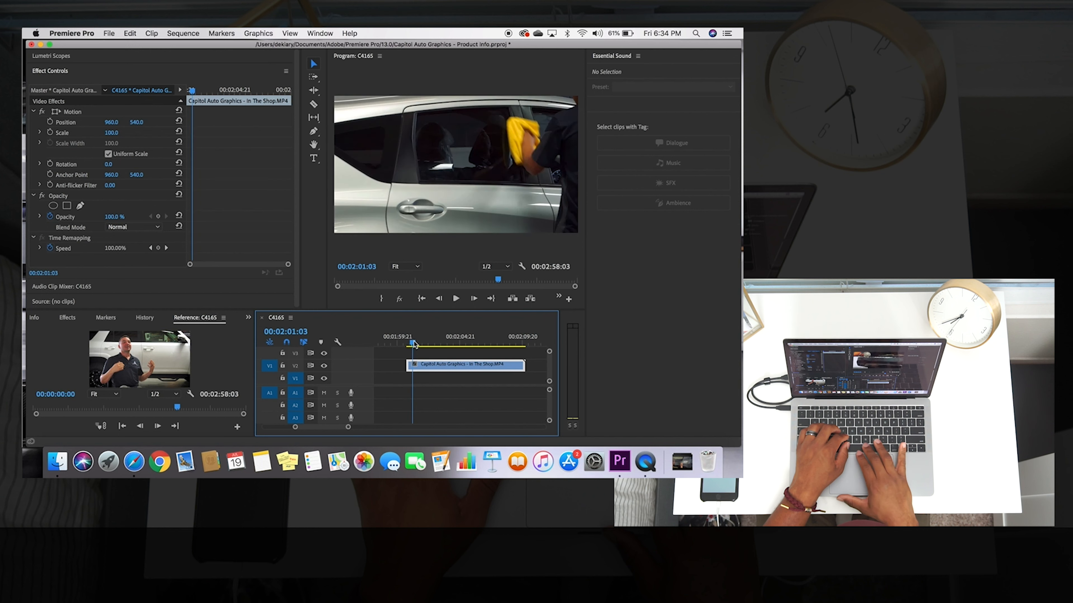
pyautogui.moveTo(410, 364); pyautogui.dragTo(417, 365)
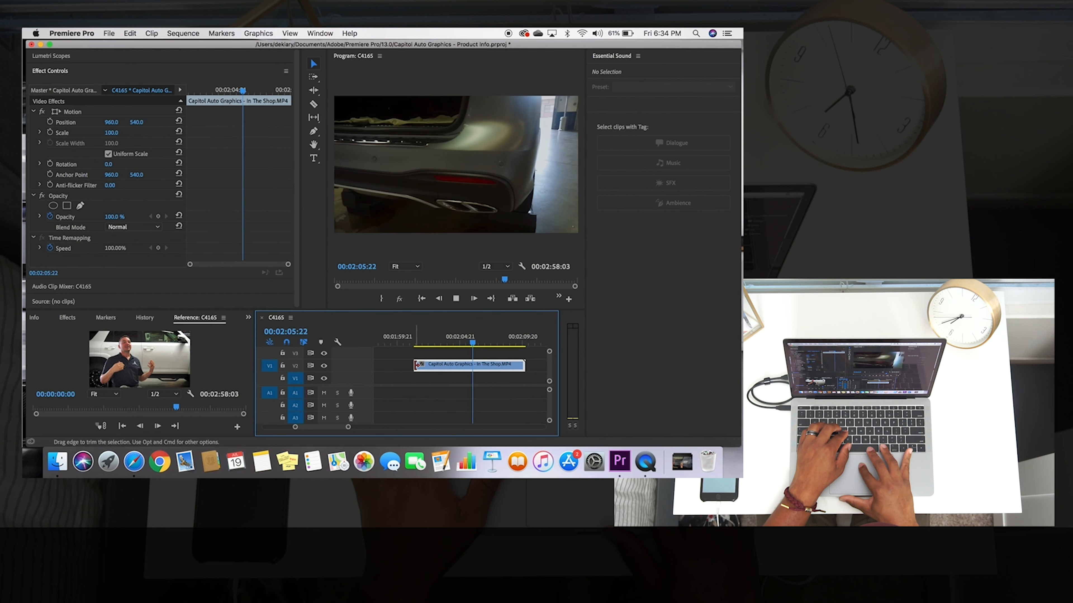
# Trim the end of the In The Shop clip to about 00:02:05:04, before the rear bumper shot.
pyautogui.press('space')
pyautogui.moveTo(483, 345)
pyautogui.mouseDown()
pyautogui.moveTo(456, 346)
pyautogui.moveTo(466, 348)
pyautogui.mouseUp()
pyautogui.moveTo(524, 366); pyautogui.dragTo(460, 366)
pyautogui.press('-')
pyautogui.press('-')
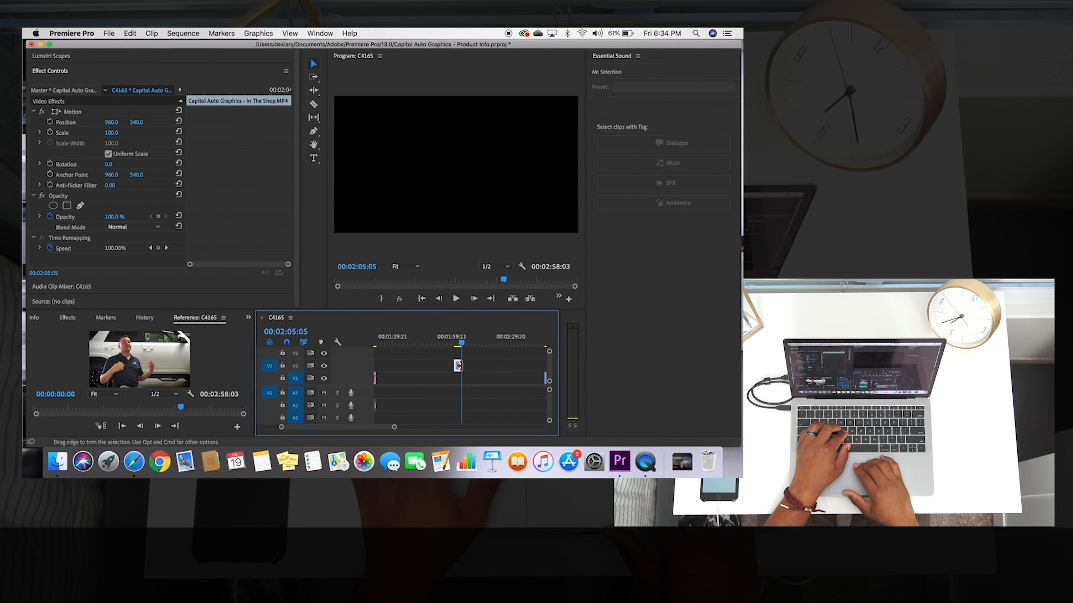
# Move the trimmed In The Shop clip onto track V3 ahead of the BMW Bike clip, starting at about 00:00:12:20.
pyautogui.hscroll(-5, 461, 367)
pyautogui.hscroll(4, 461, 367)
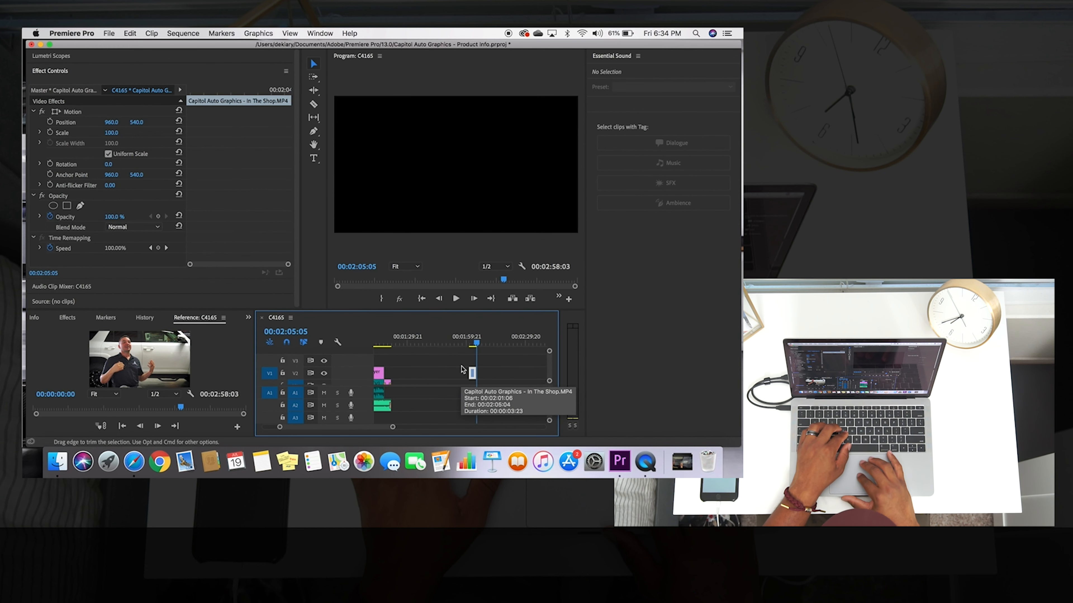
pyautogui.scroll(-6, 461, 366)
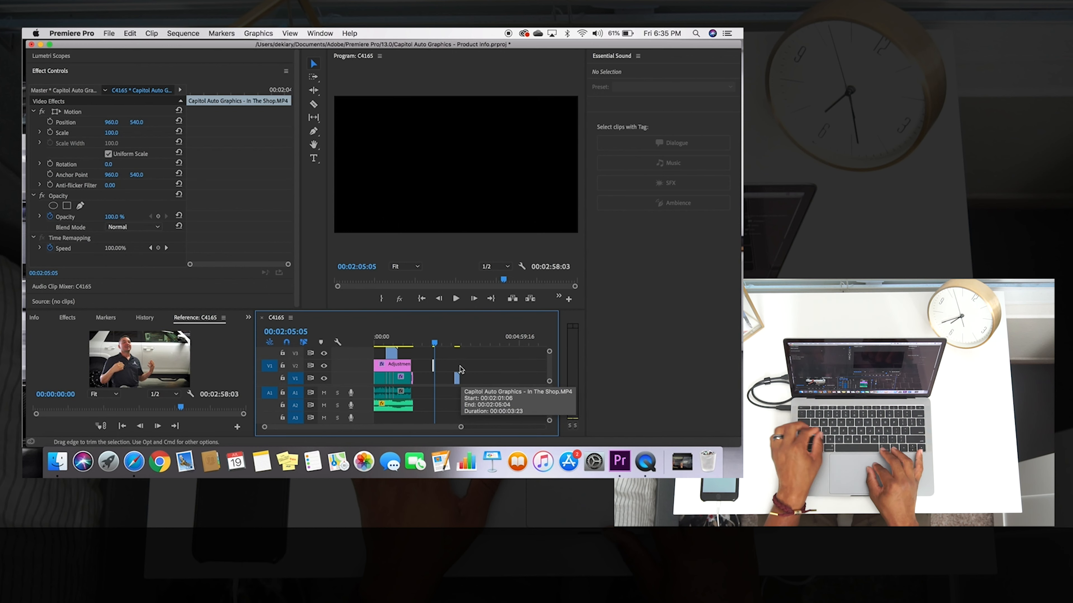
pyautogui.click(432, 369)
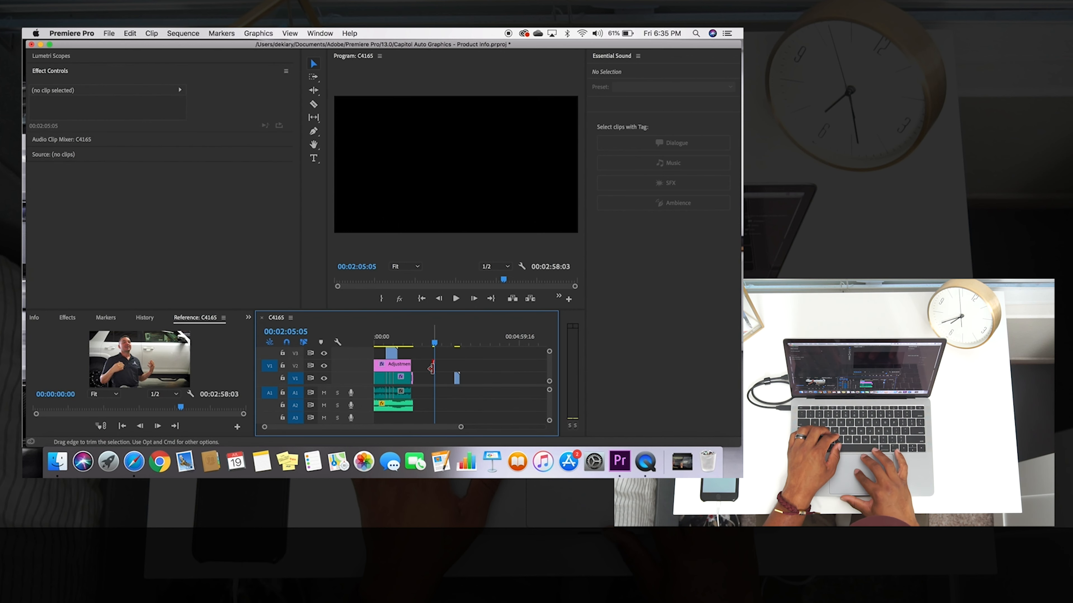
pyautogui.scroll(5, 456, 357)
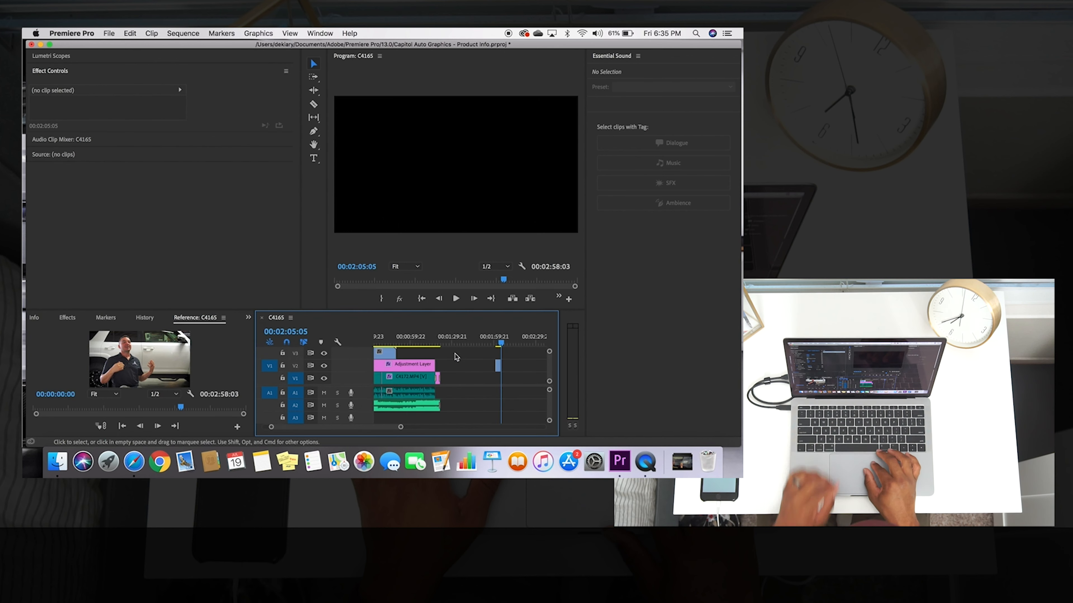
pyautogui.moveTo(498, 364); pyautogui.dragTo(404, 358)
pyautogui.scroll(3, 407, 358)
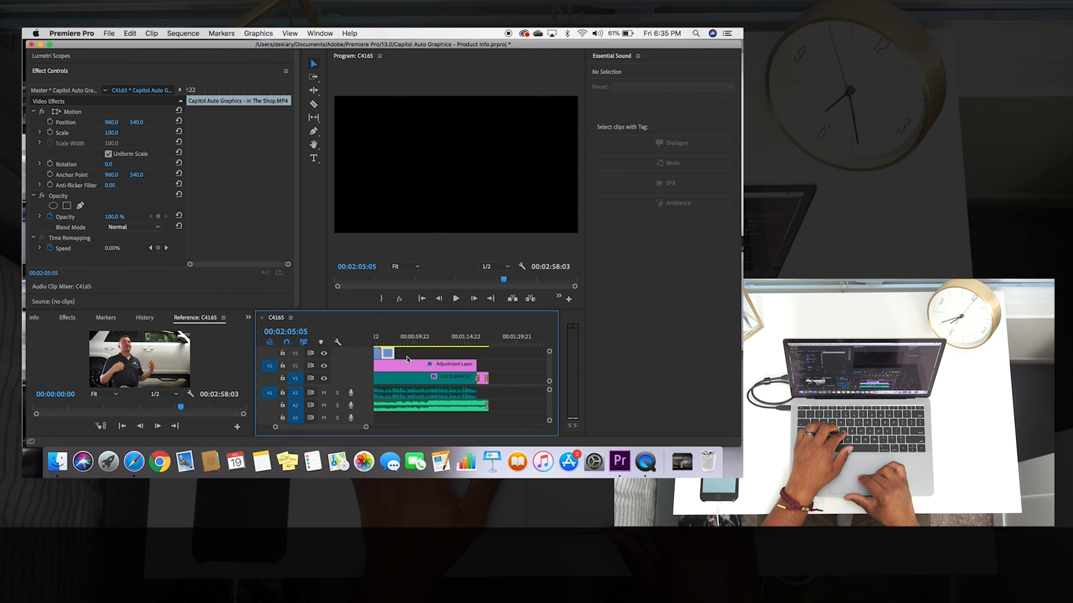
pyautogui.hscroll(-3, 407, 359)
pyautogui.scroll(-3, 407, 360)
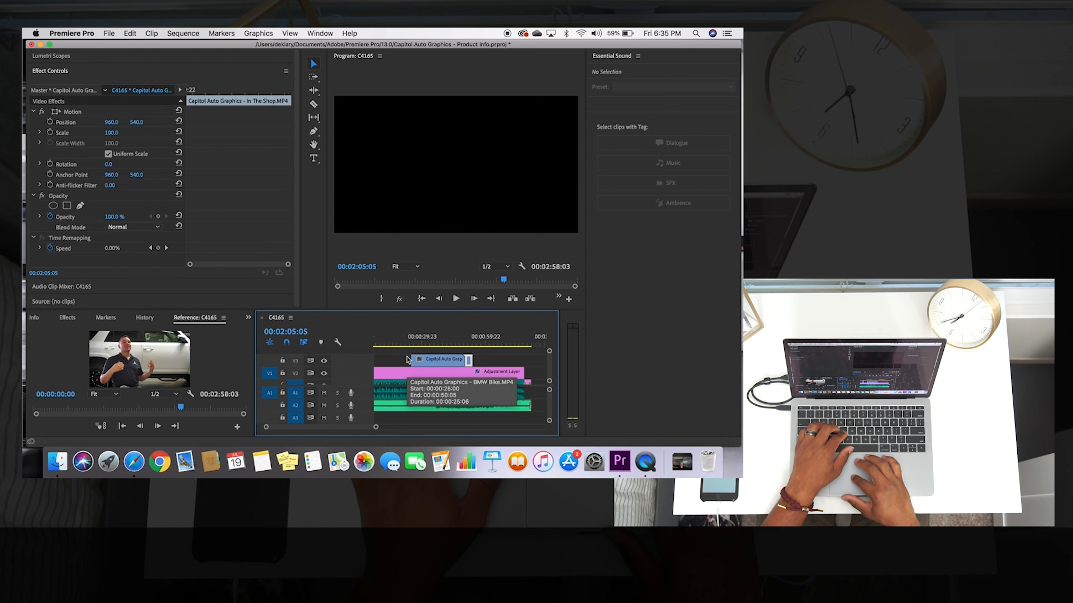
pyautogui.moveTo(468, 360); pyautogui.dragTo(382, 355)
# Lower the system volume and play the In The Shop clip over the interview from 00:00:13:22 to about 00:00:17.
pyautogui.click(388, 342)
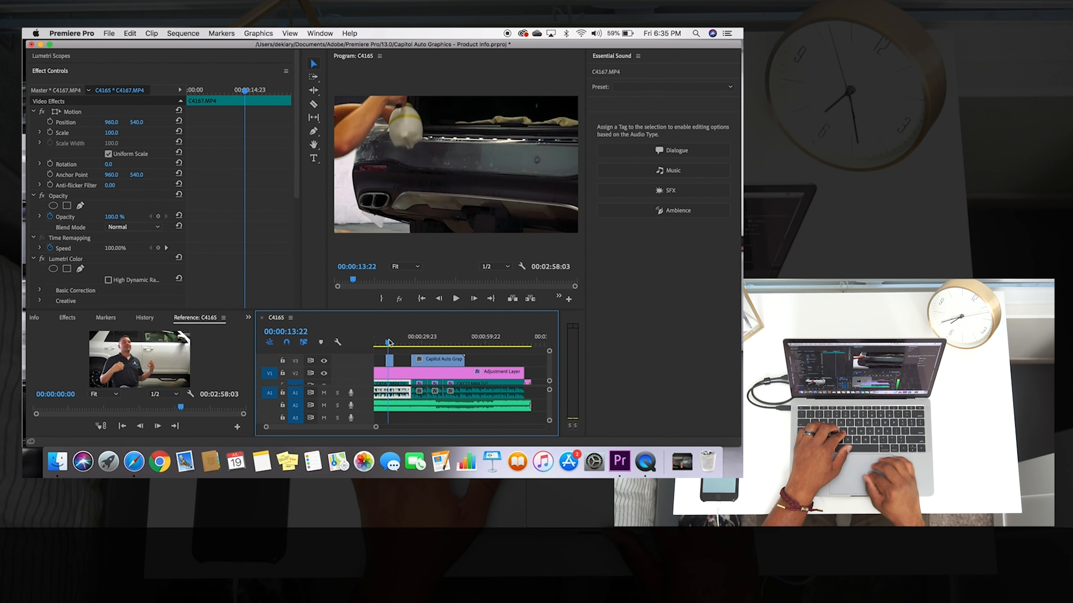
pyautogui.press('XF86AudioLowerVolume')
pyautogui.press('XF86AudioLowerVolume')
pyautogui.press('XF86AudioLowerVolume')
pyautogui.press('XF86AudioLowerVolume')
pyautogui.press('XF86AudioLowerVolume')
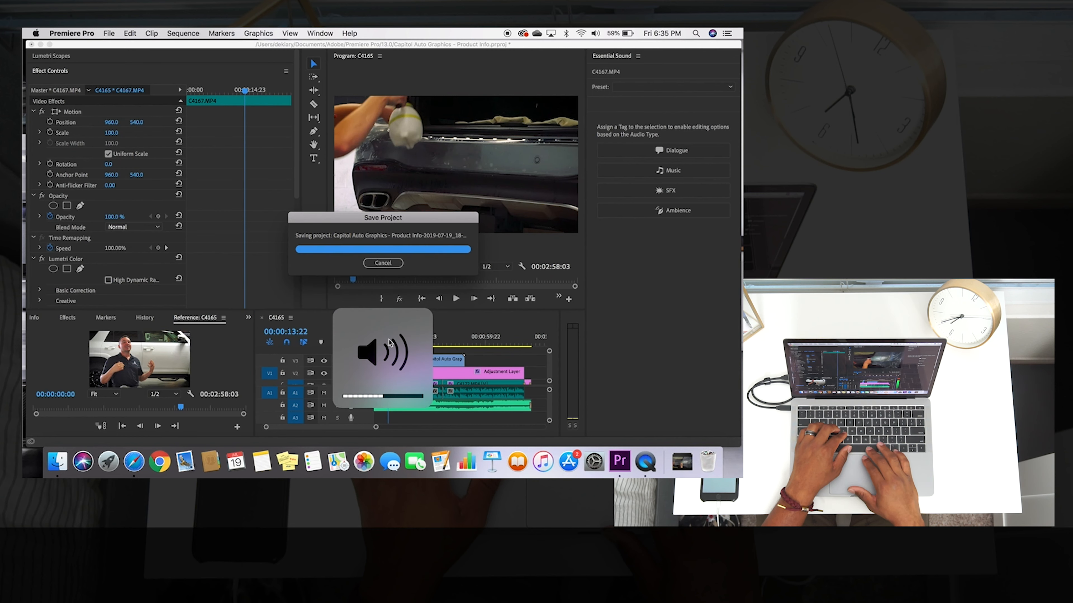
pyautogui.press('space')
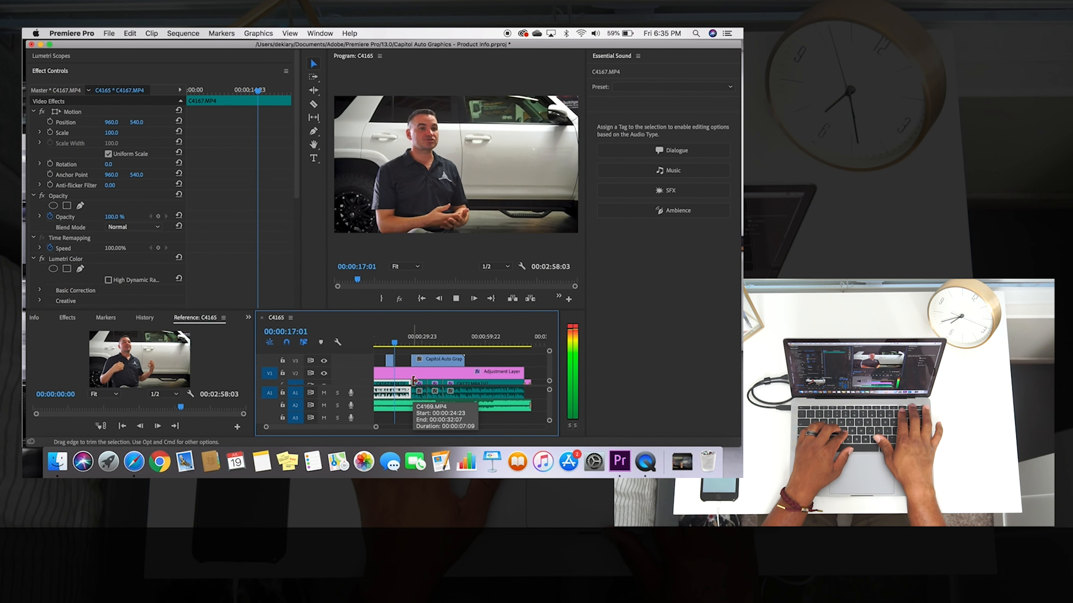
pyautogui.press('space')
# Play the opening of the sequence from 00:00:00:00 to about 00:00:03, adjusting the system volume.
pyautogui.click(421, 300)
pyautogui.press('space')
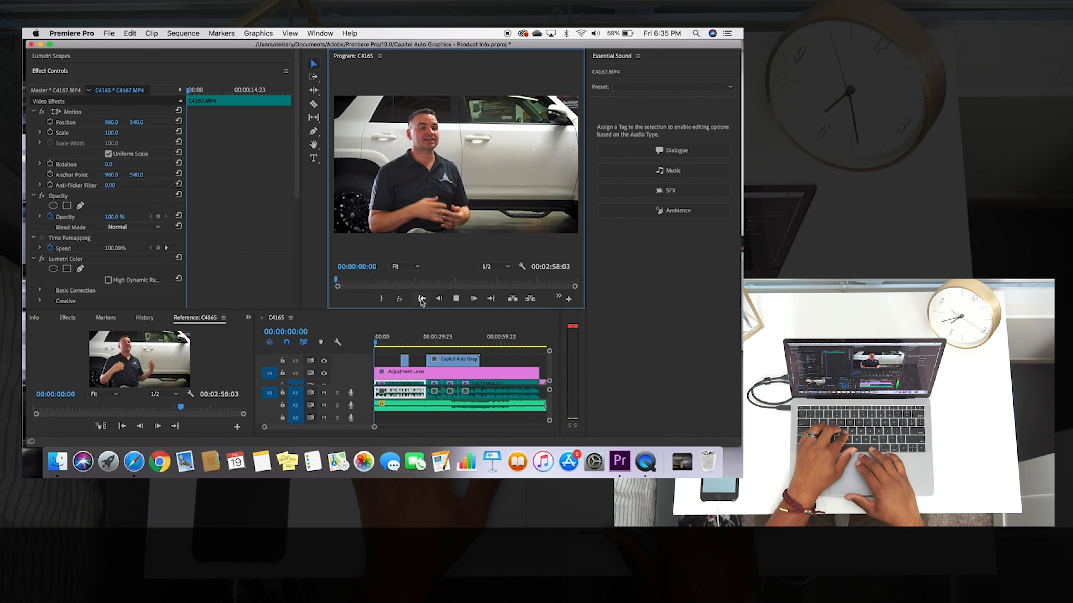
pyautogui.press('XF86AudioLowerVolume')
pyautogui.press('XF86AudioRaiseVolume')
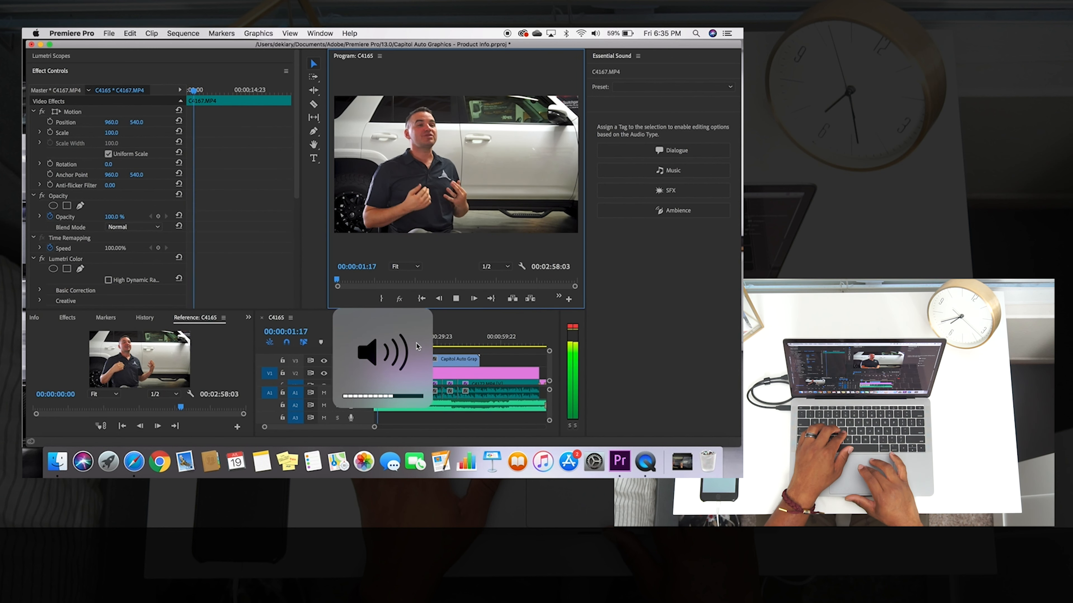
pyautogui.press('space')
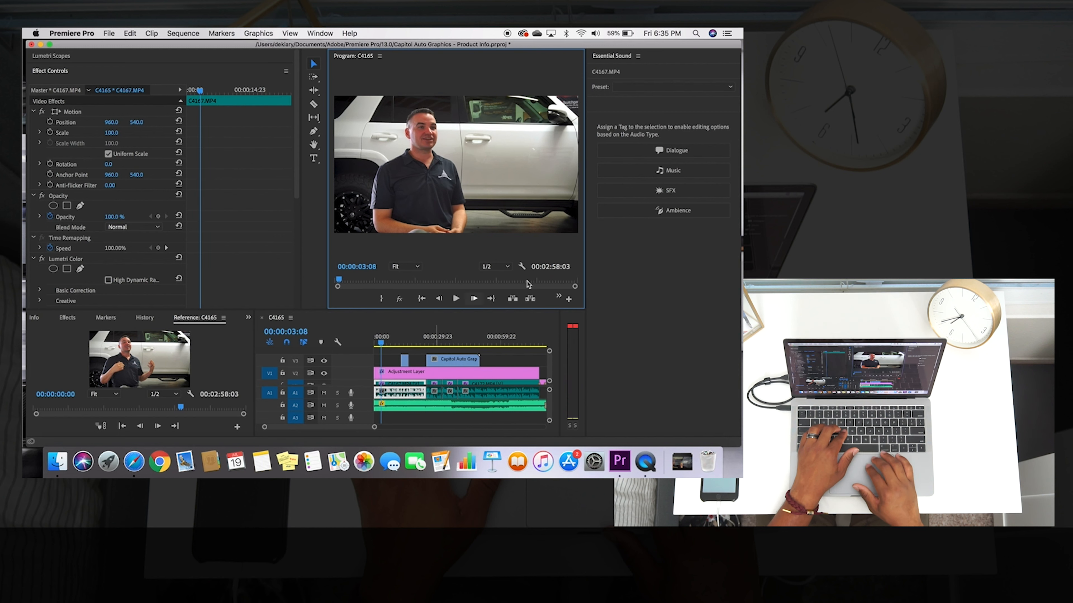
# Set the Program monitor's playback resolution to 1/4 and save the project.
pyautogui.click(510, 266)
pyautogui.click(502, 301)
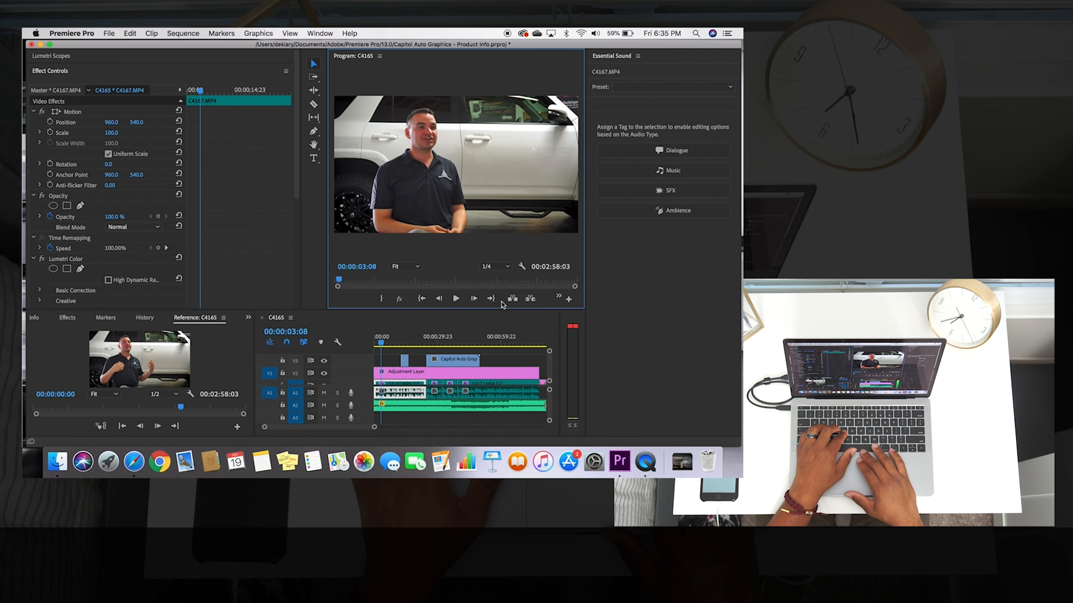
pyautogui.press('super+s')
# Play the interview to about 00:00:09 and move the In The Shop clip on V3 earlier to start at about 00:00:07.
pyautogui.press('space')
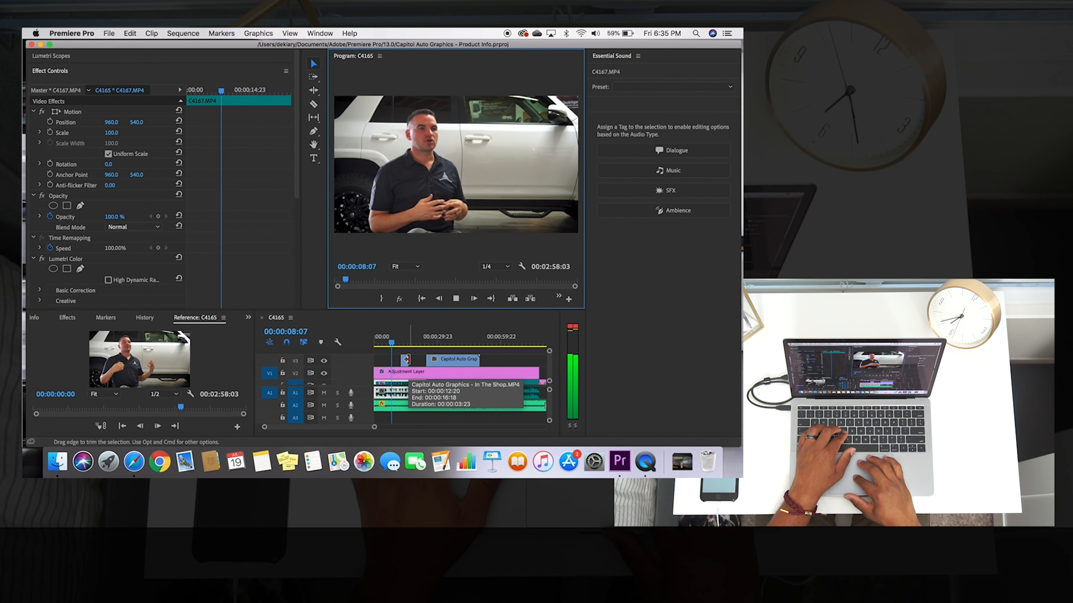
pyautogui.press('space')
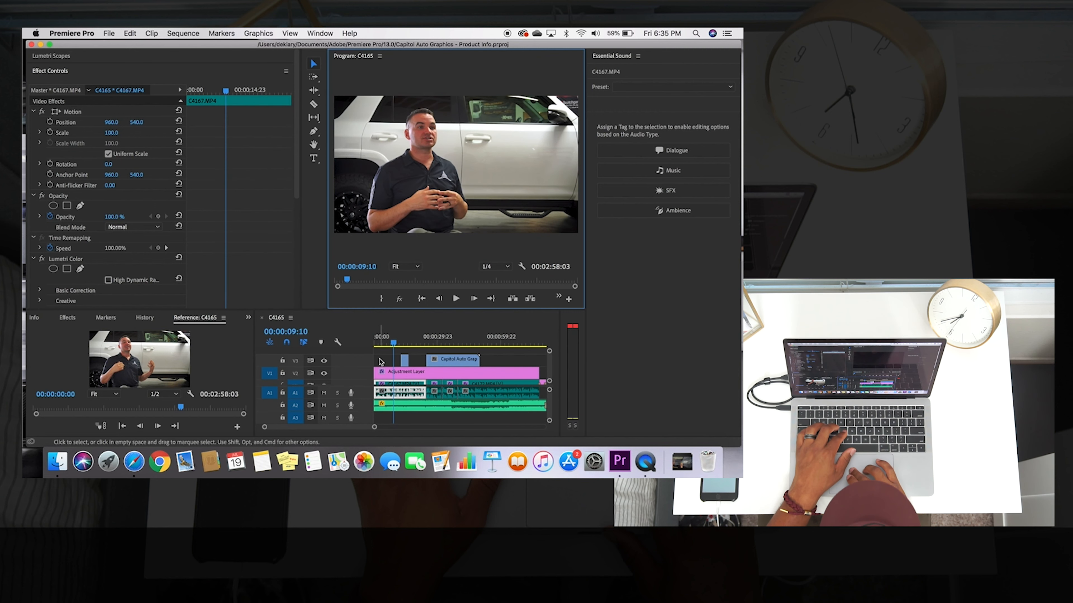
pyautogui.press('=')
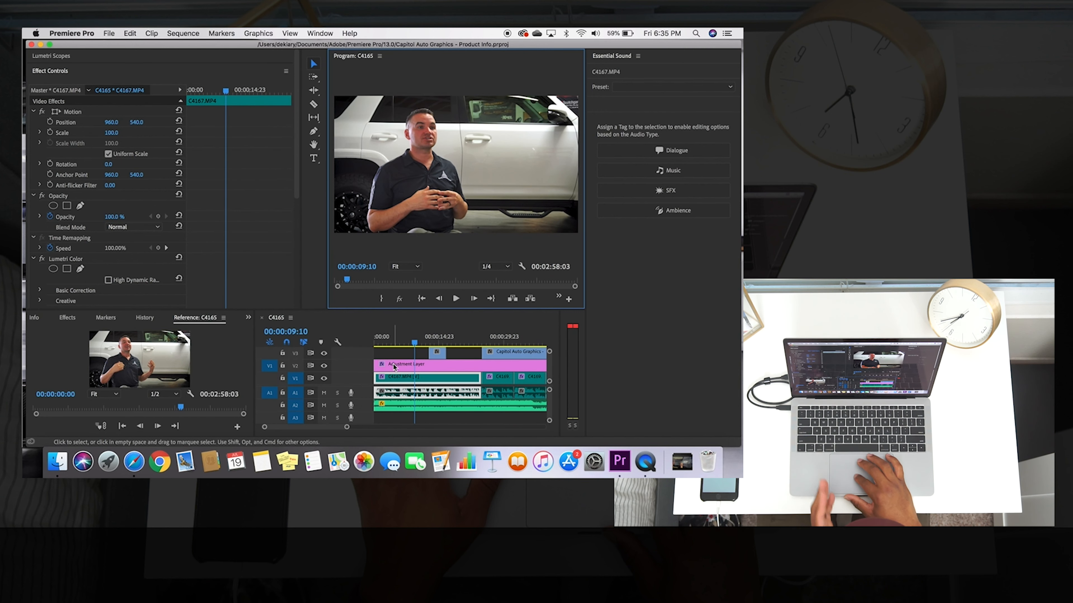
pyautogui.click(397, 337)
pyautogui.click(441, 363)
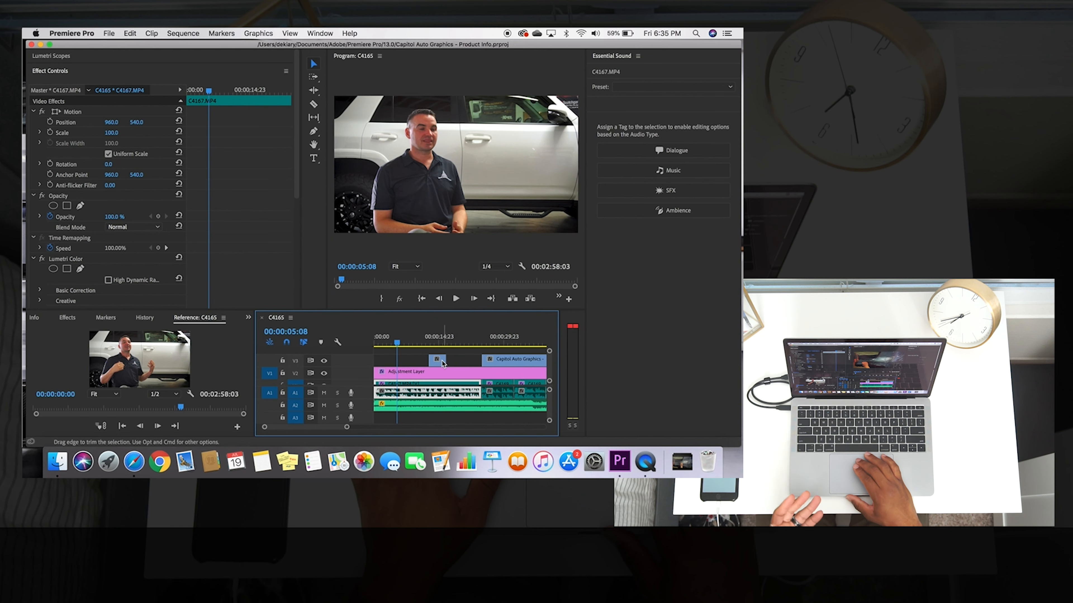
pyautogui.moveTo(441, 365); pyautogui.dragTo(417, 365)
pyautogui.click(416, 341)
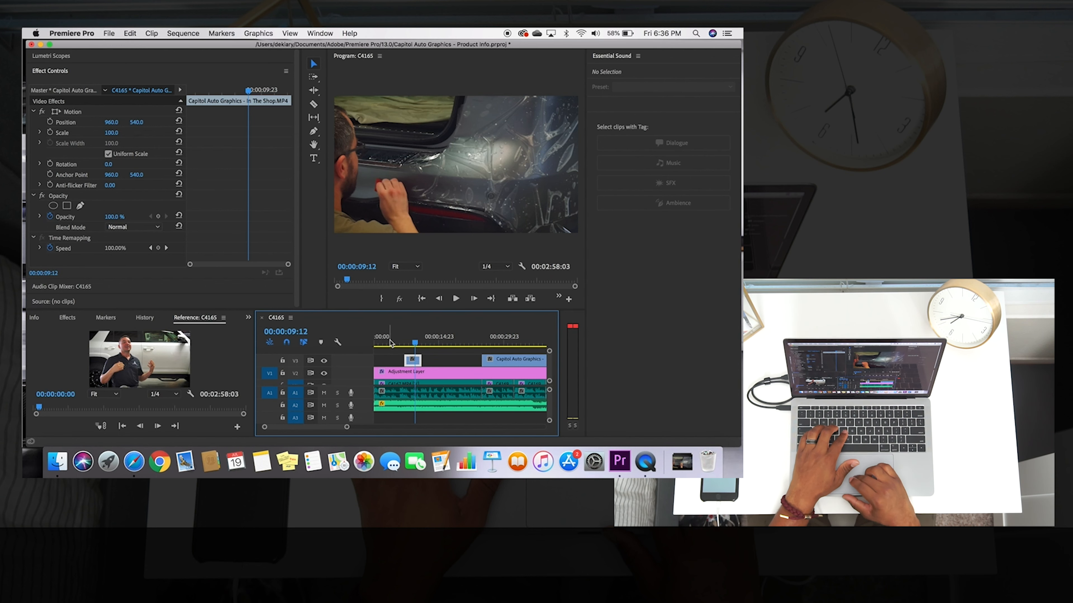
pyautogui.press('XF86AudioRaiseVolume')
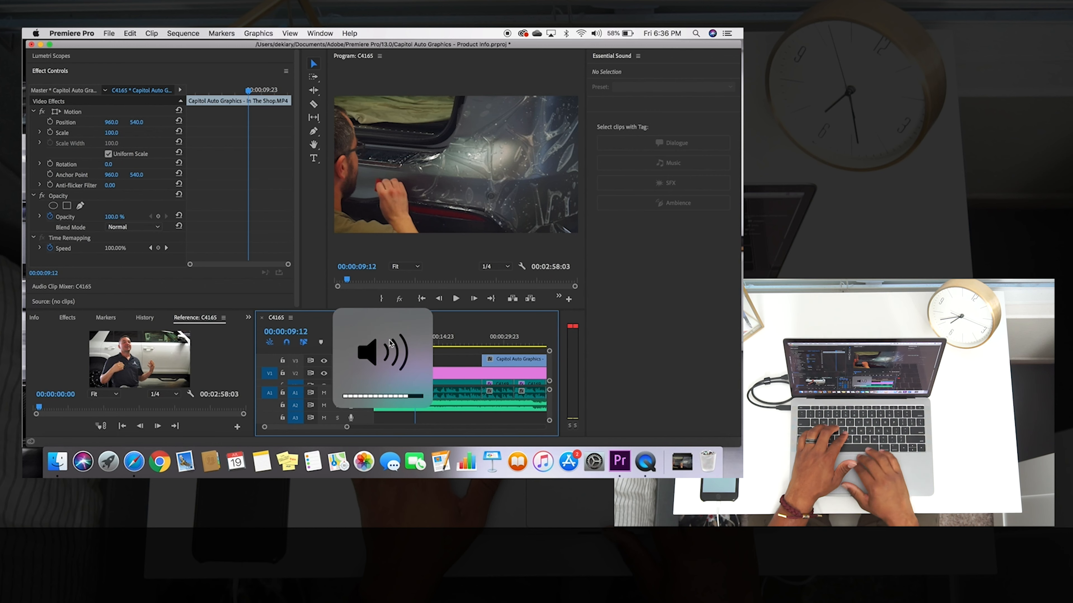
# Raise the system volume and play the sequence from its start to about 00:00:09 to review the In The Shop clip's timing.
pyautogui.press('space')
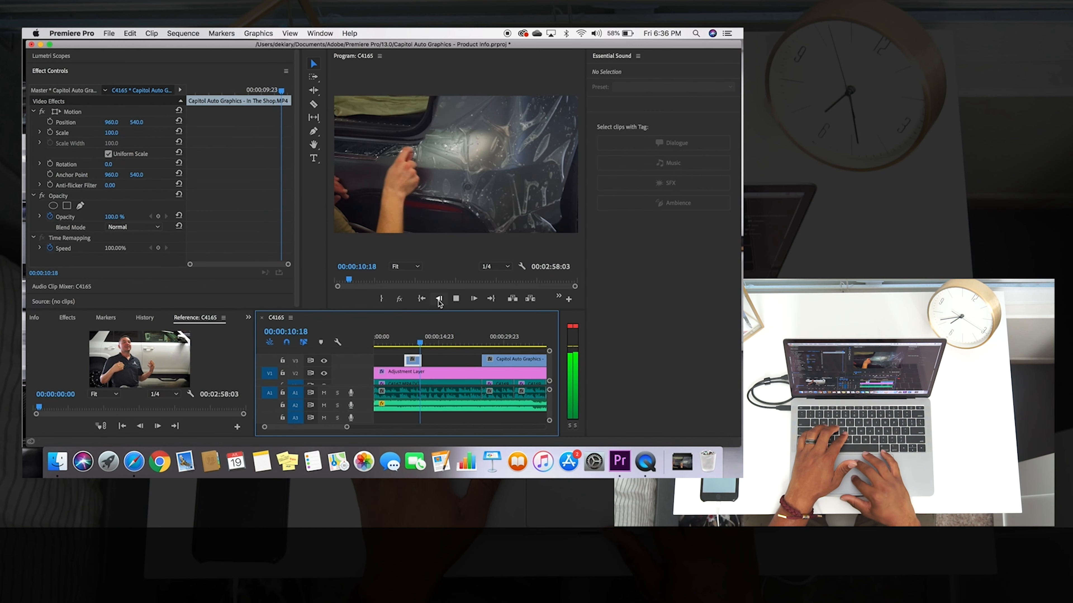
pyautogui.click(422, 299)
pyautogui.press('XF86AudioRaiseVolume')
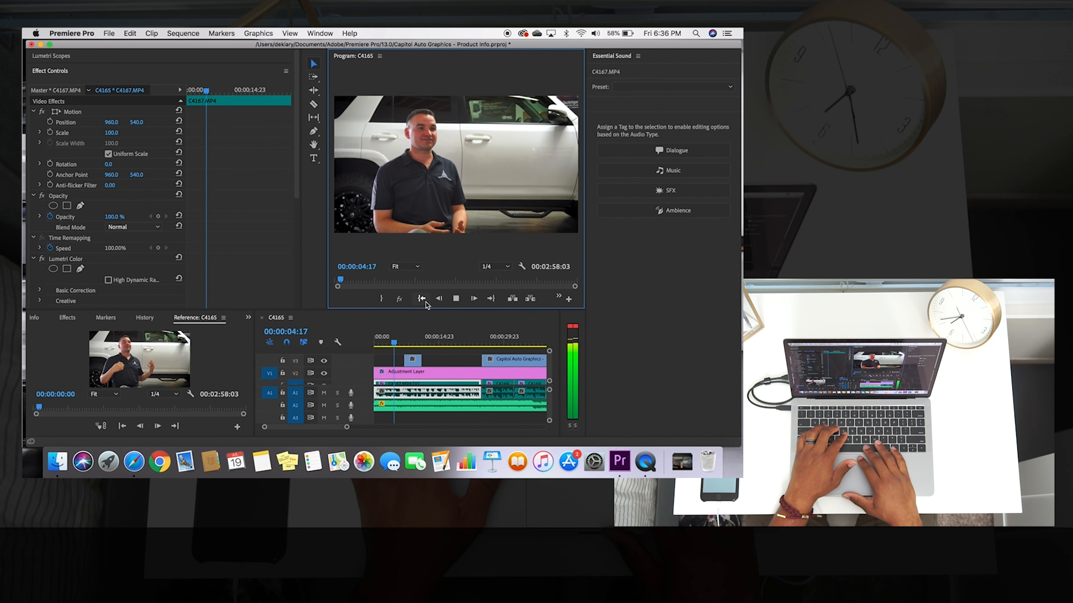
pyautogui.press('space')
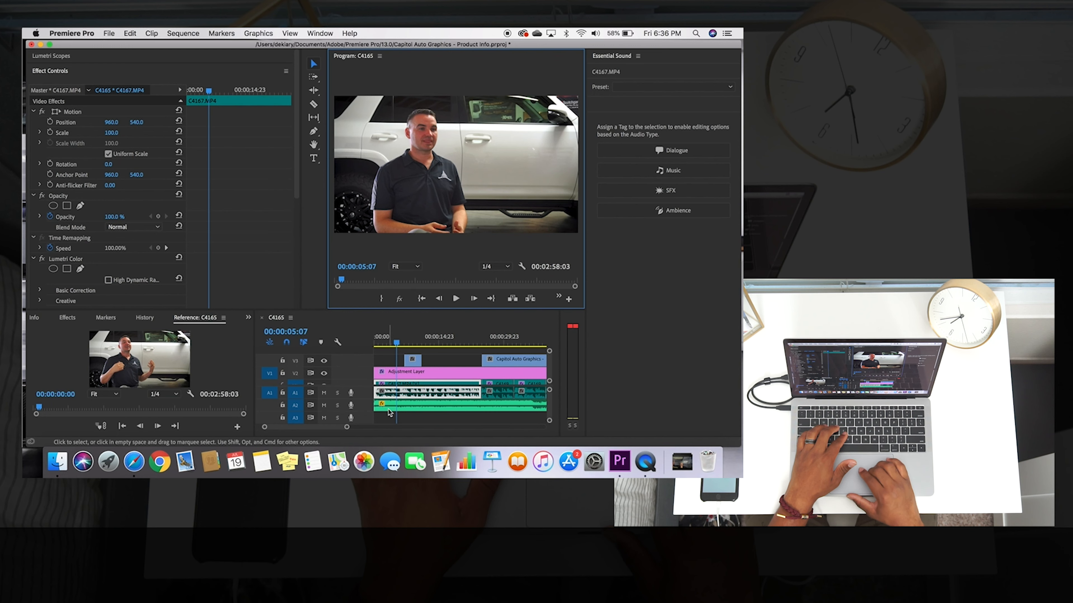
pyautogui.press('space')
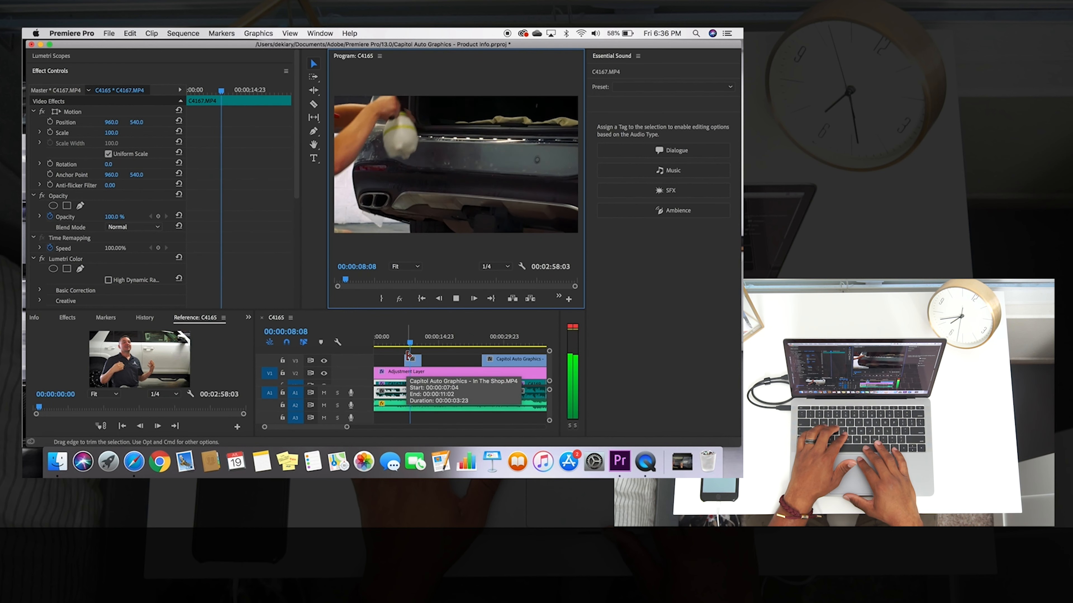
pyautogui.press('space')
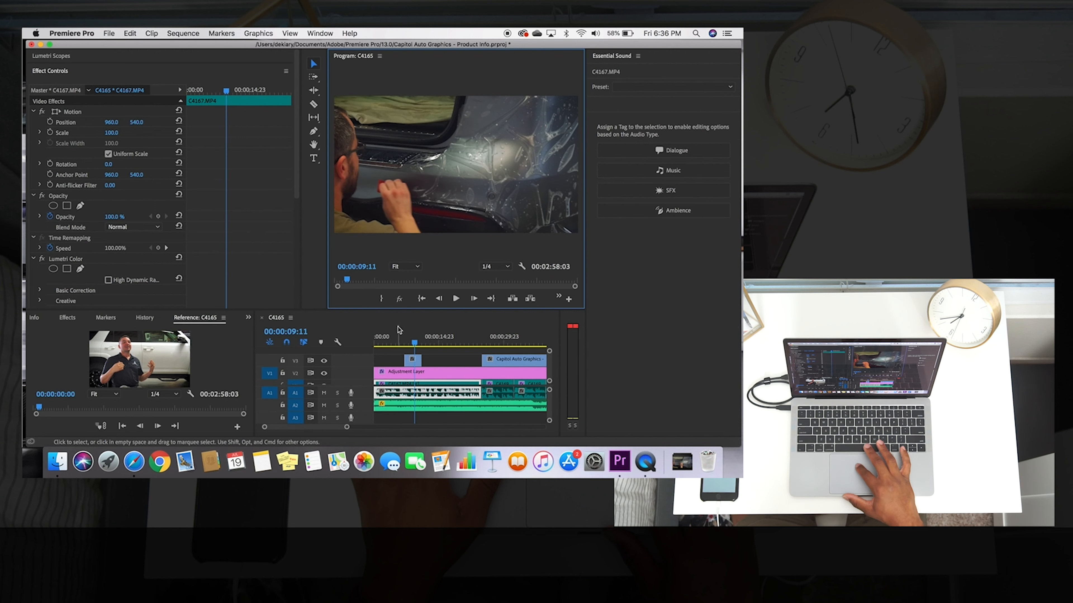
# Play the interview from the start to 00:00:03:12 and move the In The Shop clip on V3 to start there.
pyautogui.press('Home')
pyautogui.press('space')
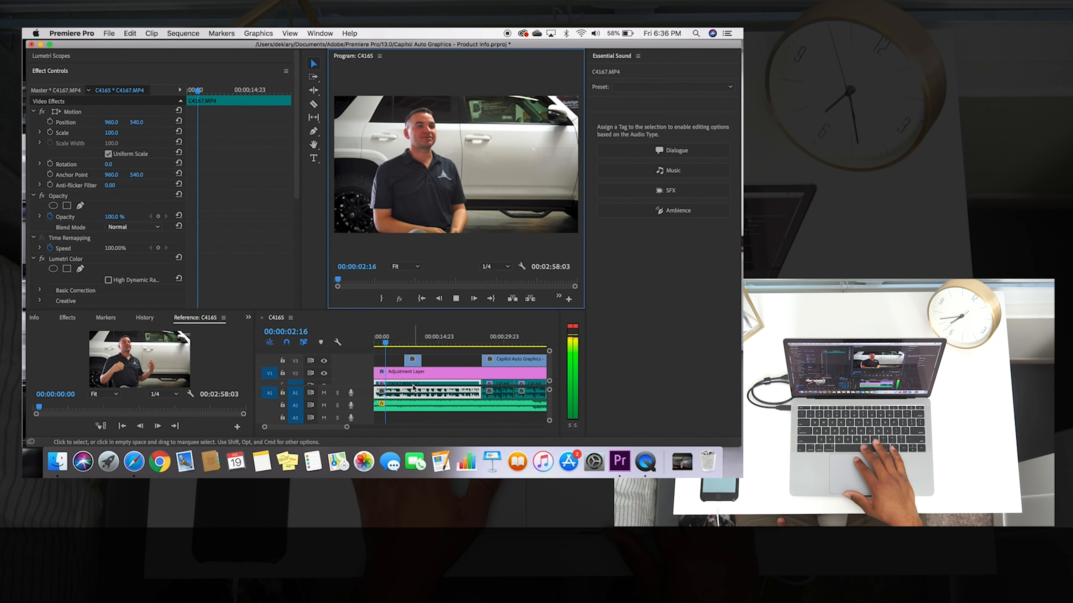
pyautogui.press('space')
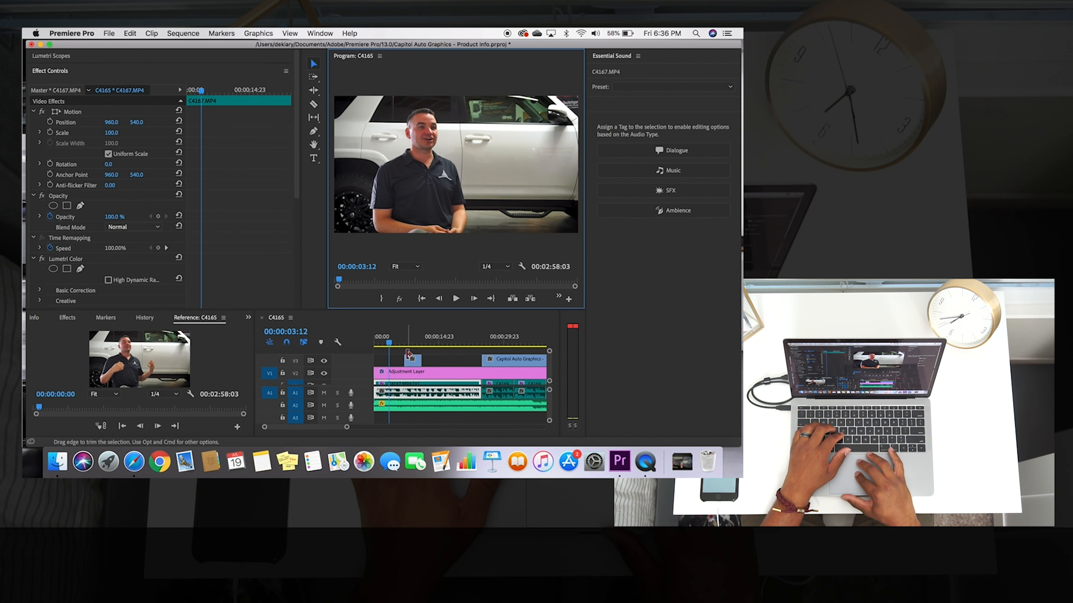
pyautogui.moveTo(414, 366); pyautogui.dragTo(402, 362)
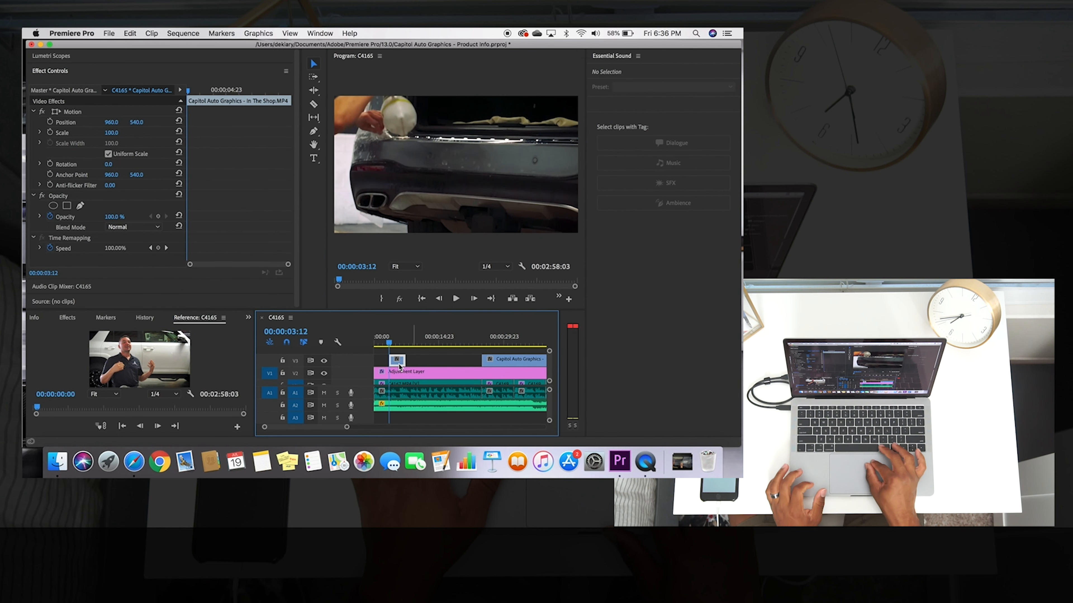
# Play the sequence from near the start to about 00:00:12 to review the repositioned In The Shop clip, and save the project.
pyautogui.press('=')
pyautogui.press('=')
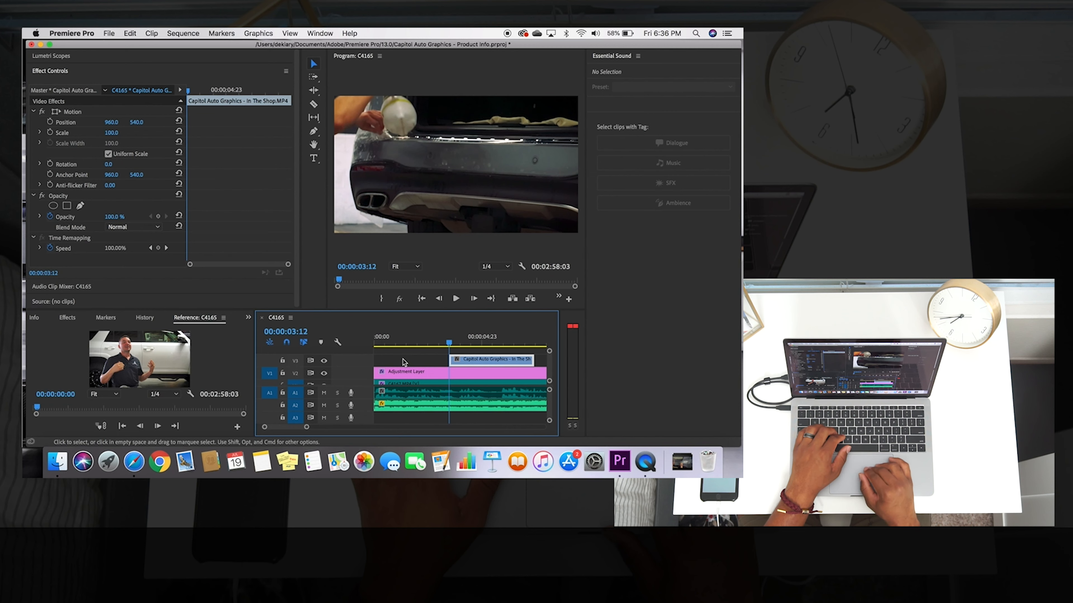
pyautogui.click(399, 343)
pyautogui.press('space')
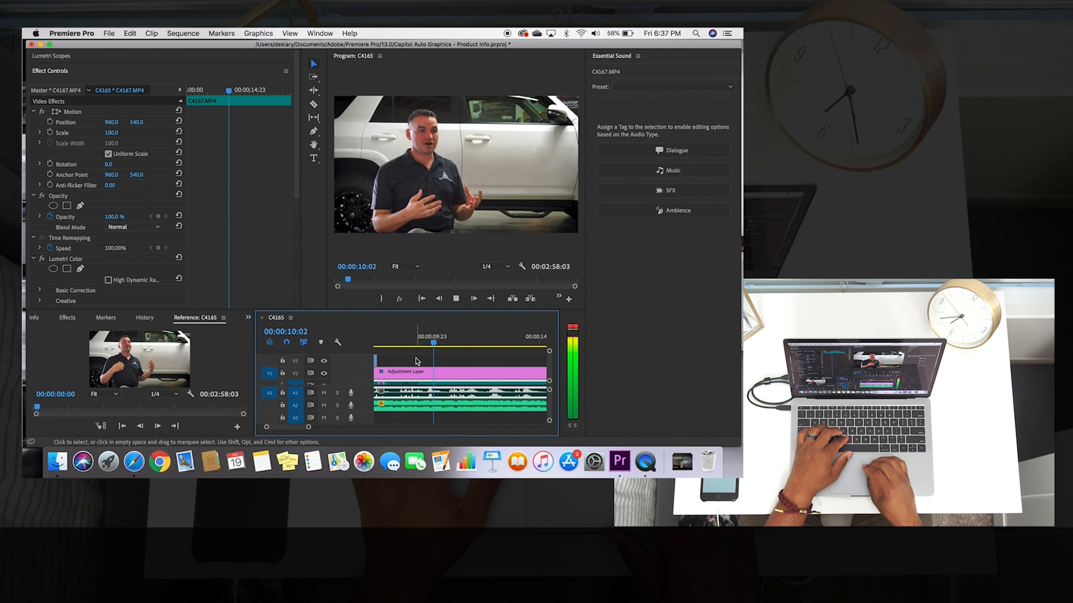
pyautogui.press('super+s')
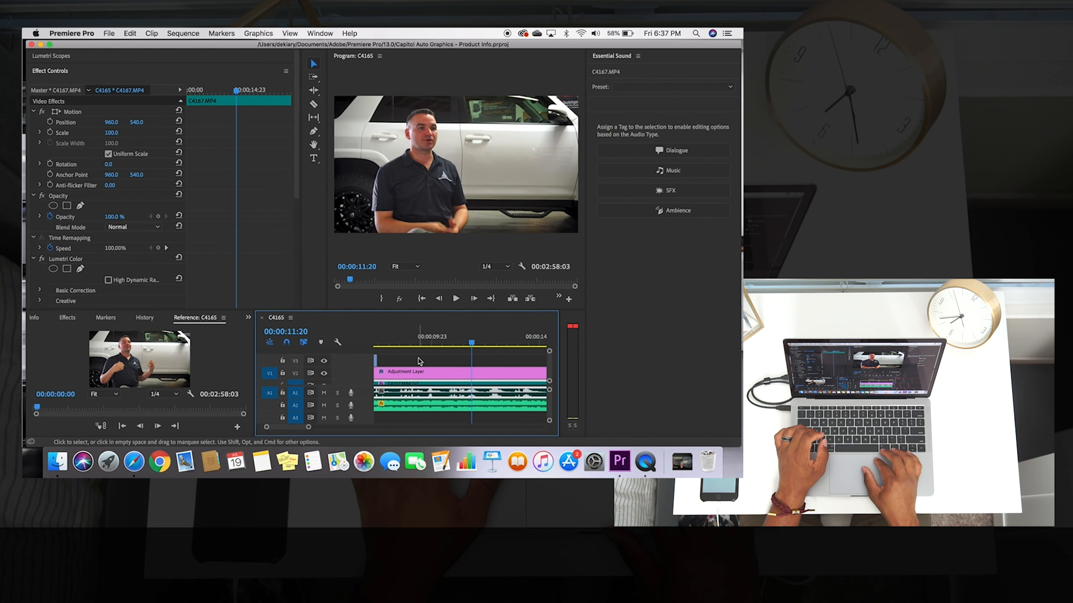
# Play the BMW Bike clip over the interview up to about 00:00:32.
pyautogui.scroll(-5, 396, 358)
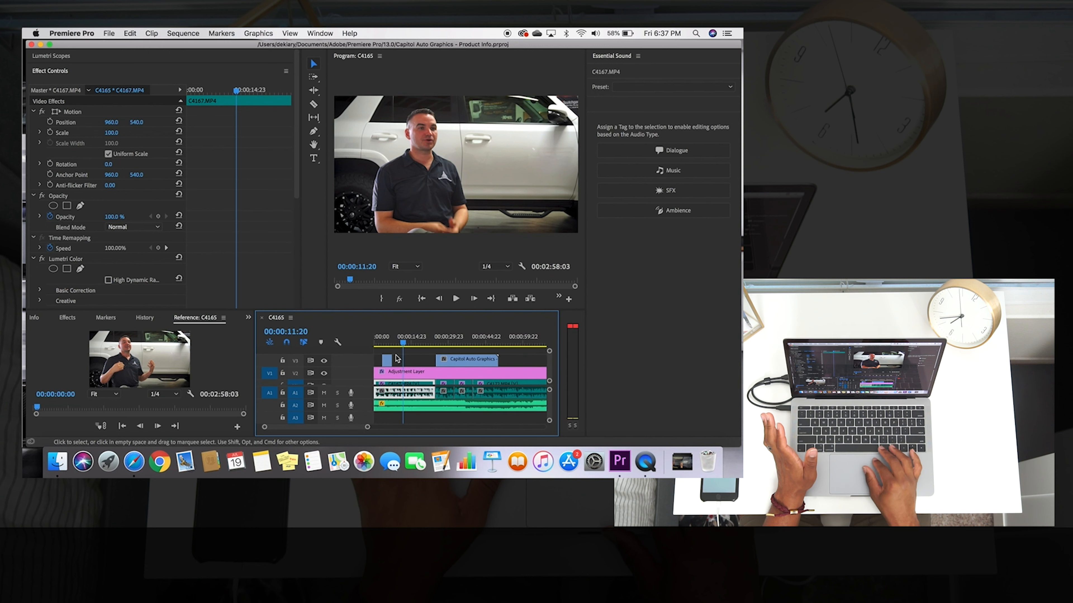
pyautogui.moveTo(406, 343); pyautogui.dragTo(438, 346)
pyautogui.press('space')
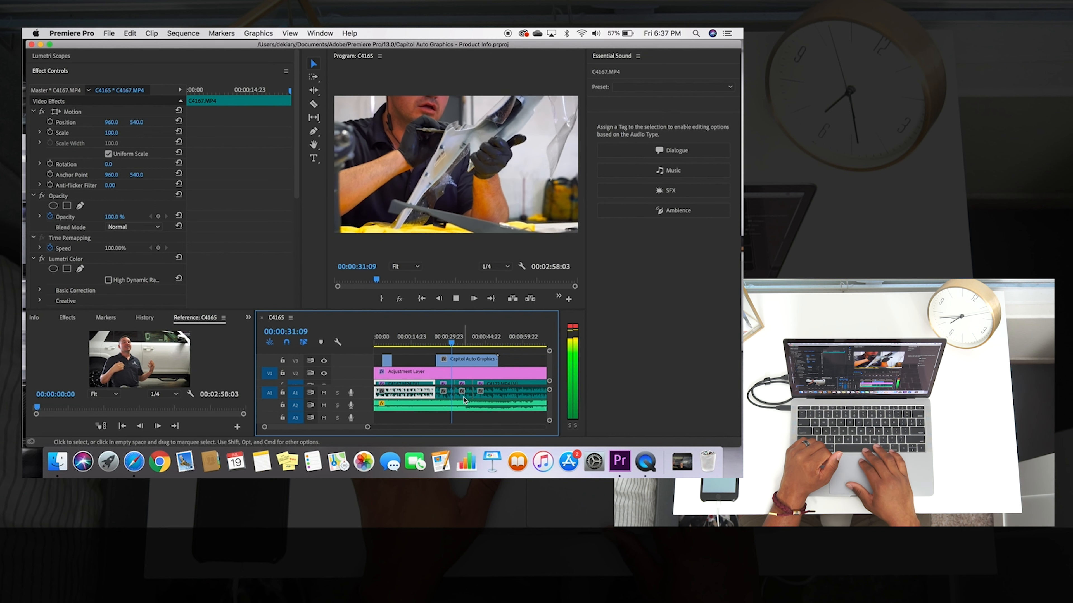
pyautogui.press('space')
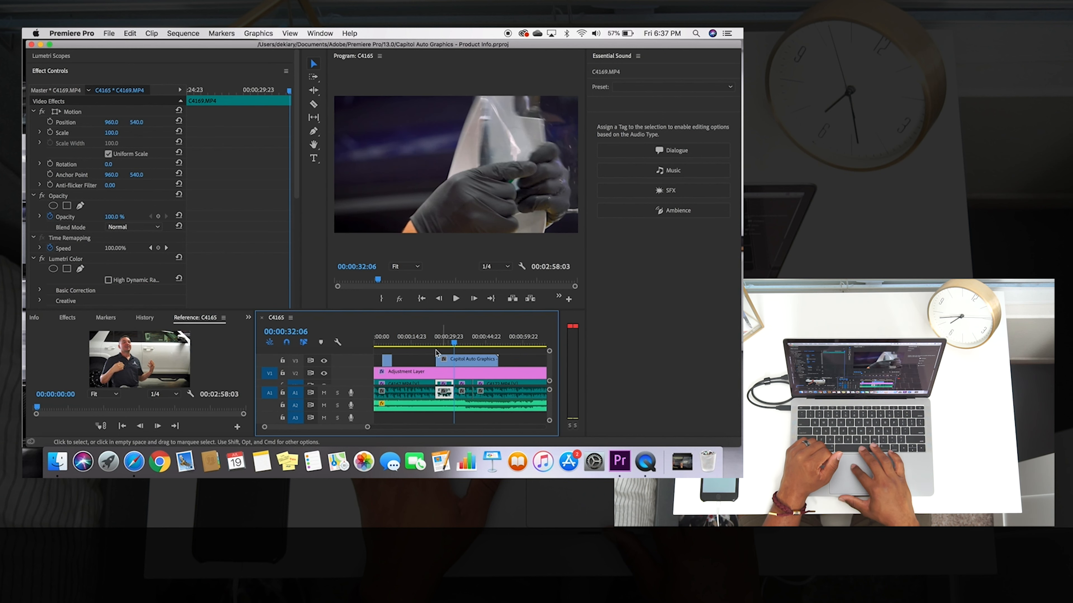
# Move the BMW Bike clip on V3 earlier to directly follow the In The Shop clip, and save the project.
pyautogui.moveTo(467, 364); pyautogui.dragTo(423, 363)
pyautogui.press('super+z')
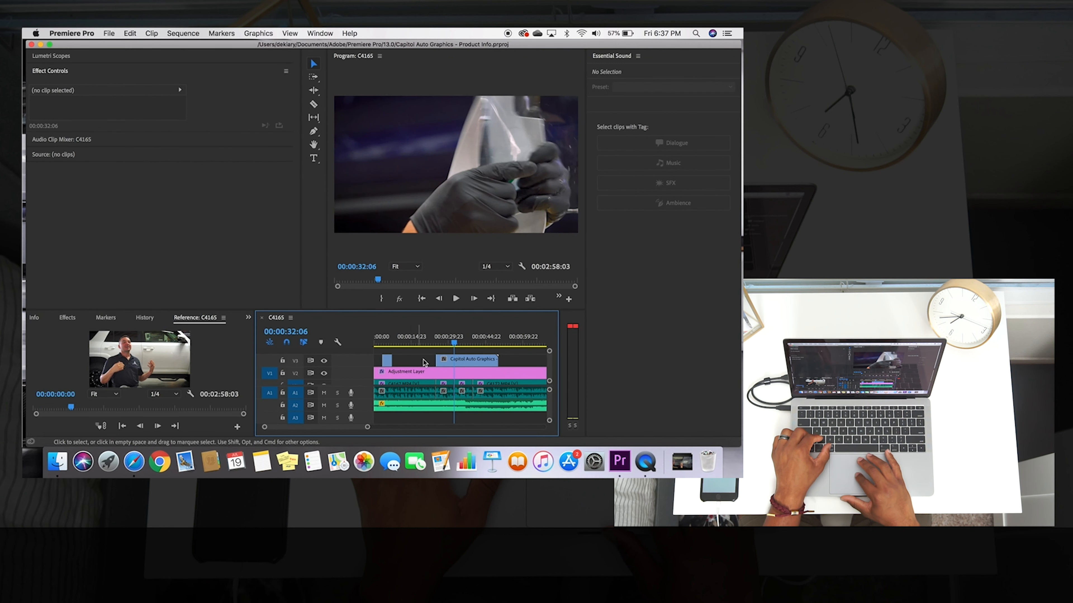
pyautogui.moveTo(452, 361); pyautogui.dragTo(409, 361)
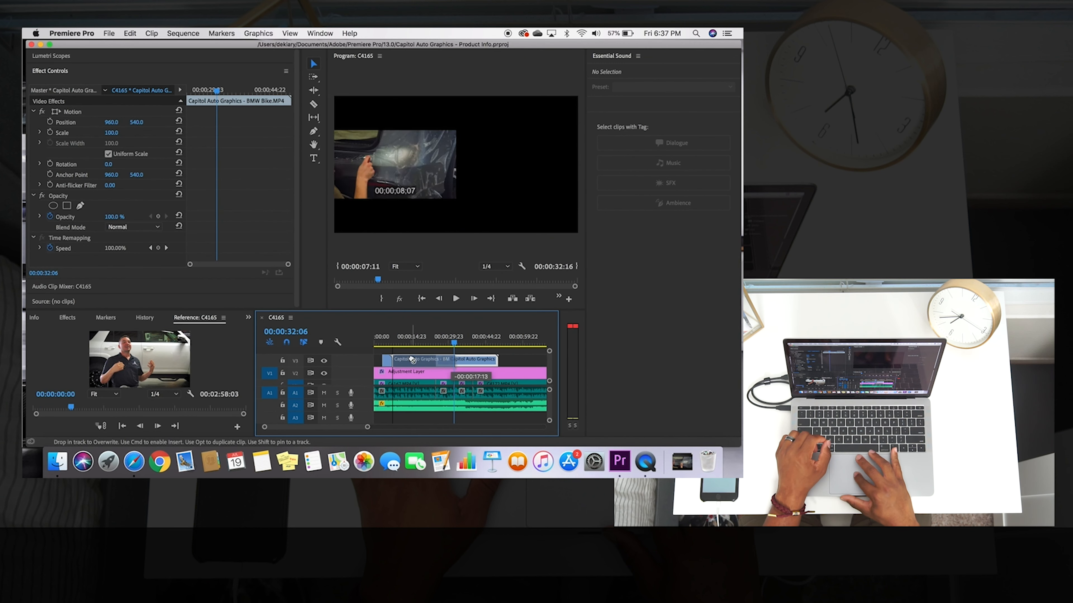
pyautogui.click(388, 340)
pyautogui.click(406, 385)
pyautogui.press('super+s')
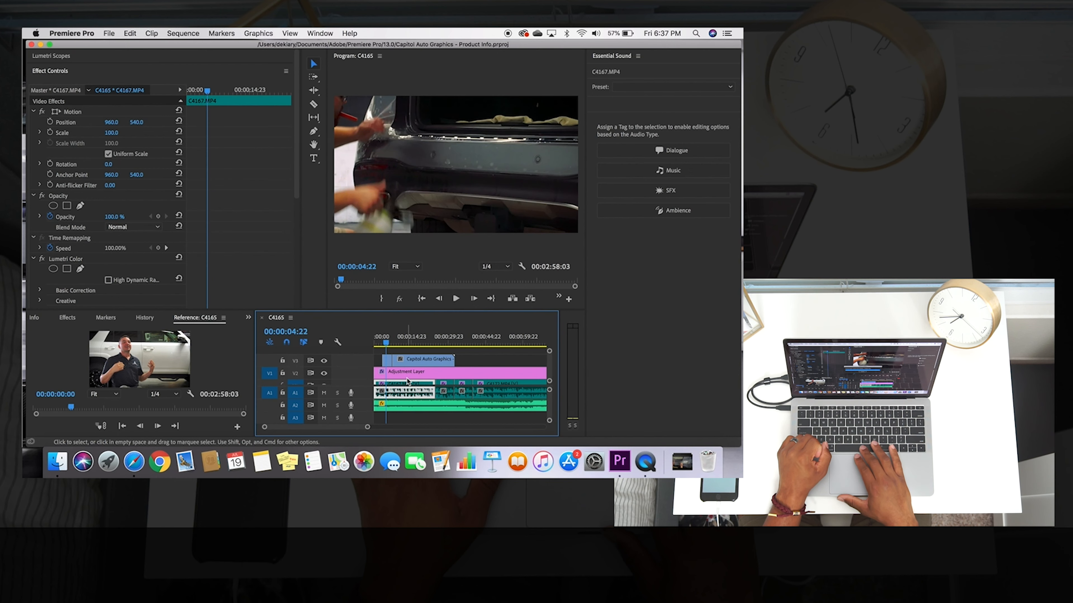
# Play the B-roll from 00:00:04:22 to about 00:00:12 and replay the last seconds to locate the BMW Bike clip's shot change.
pyautogui.press('space')
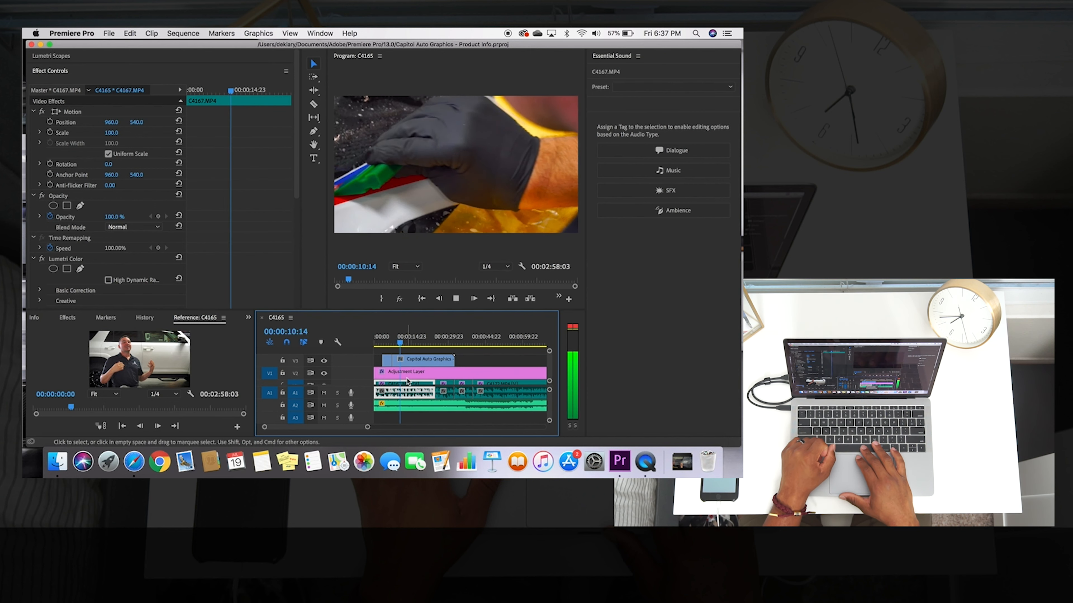
pyautogui.press('space')
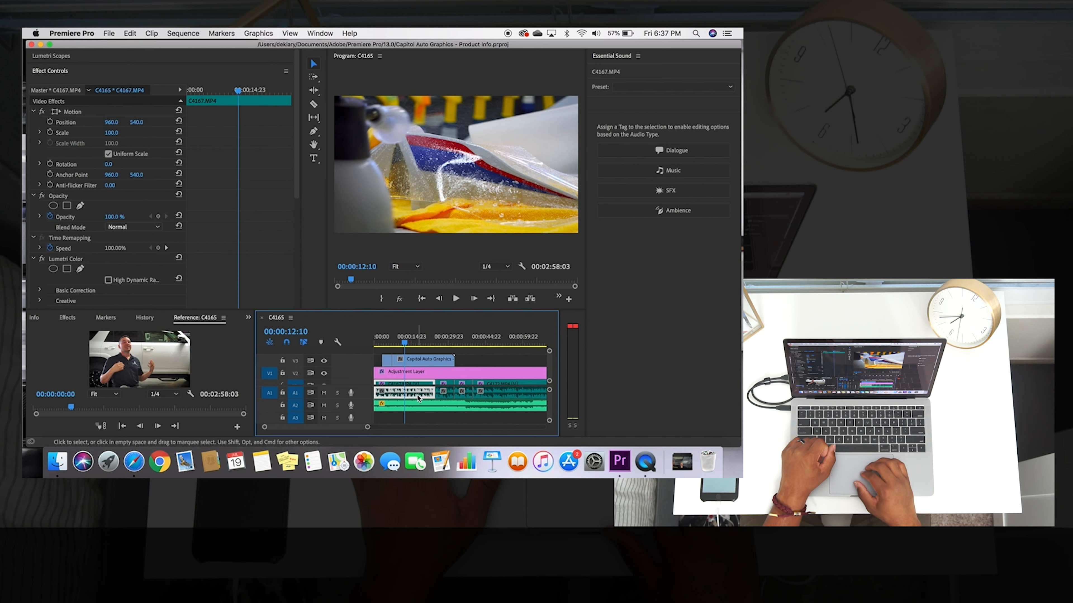
pyautogui.scroll(5, 419, 398)
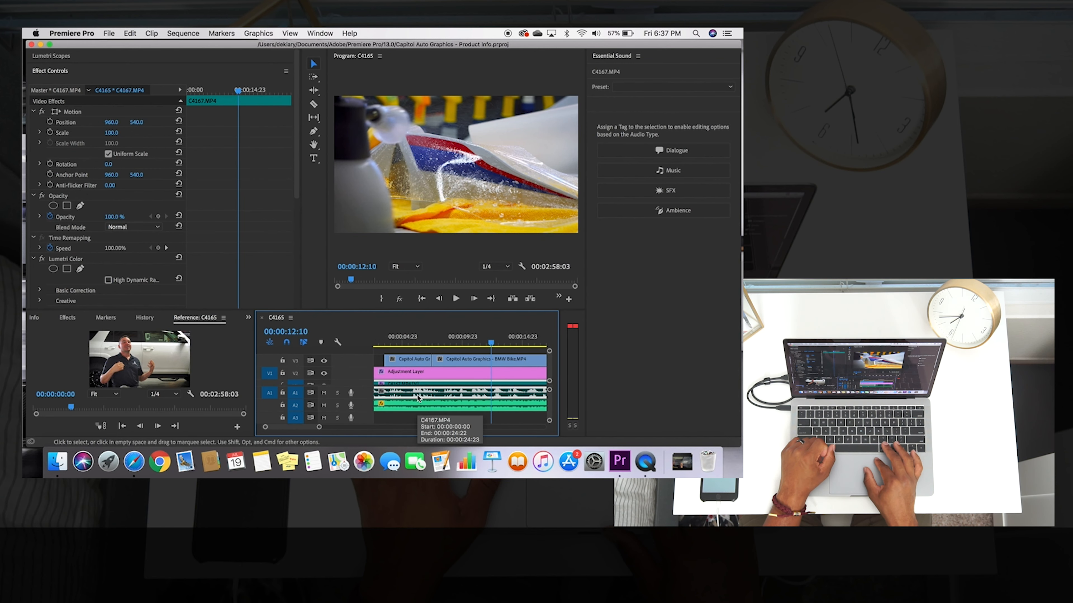
pyautogui.click(469, 338)
pyautogui.press('space')
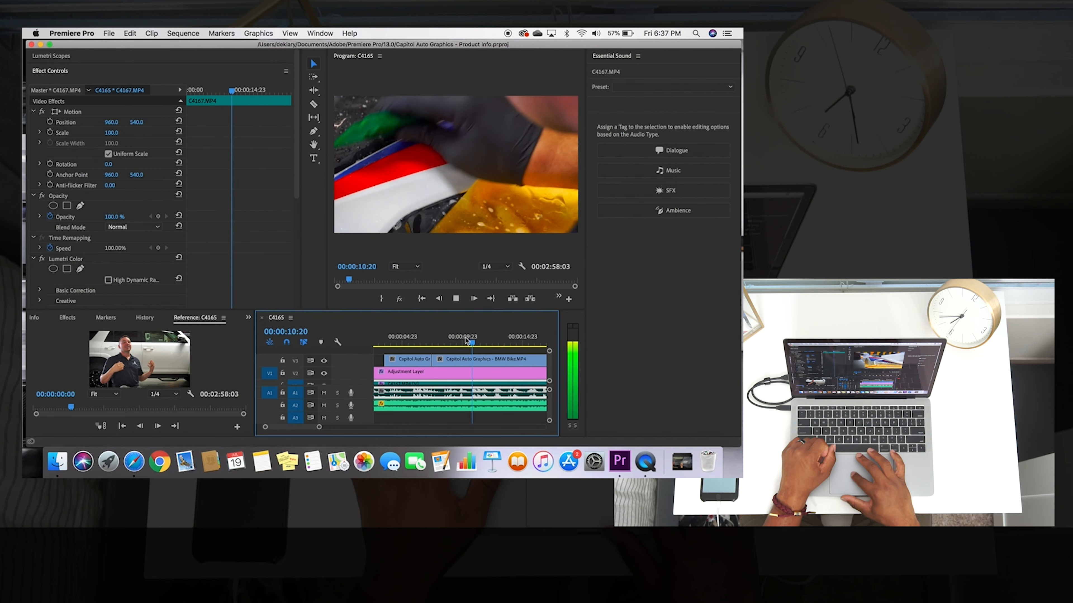
pyautogui.press('space')
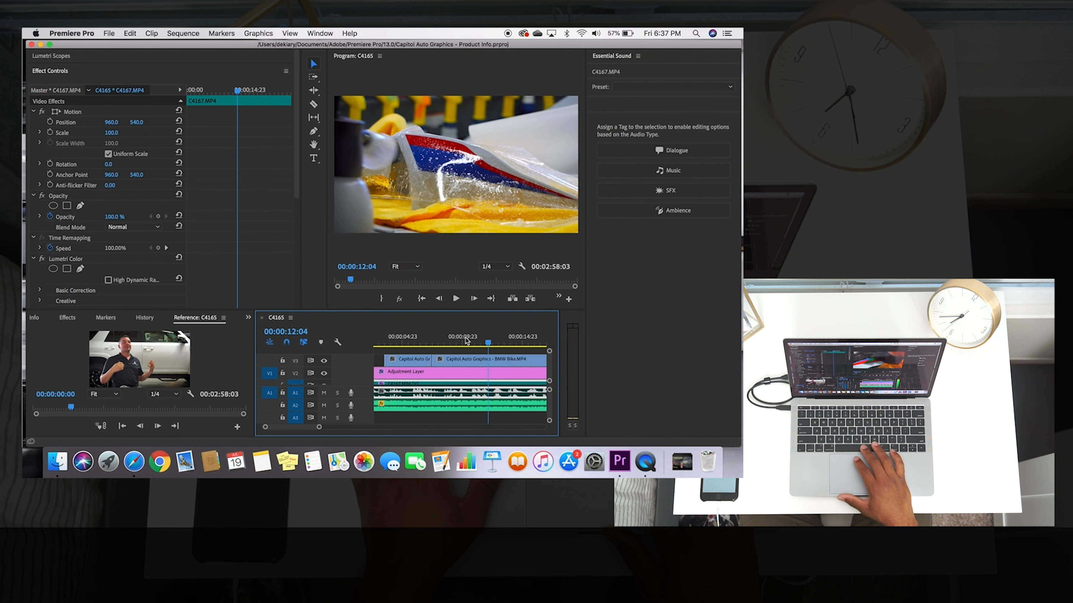
# Step back to the shot change at 00:00:11:21 and split the BMW Bike clip there with the Razor tool.
pyautogui.click(463, 338)
pyautogui.press('space')
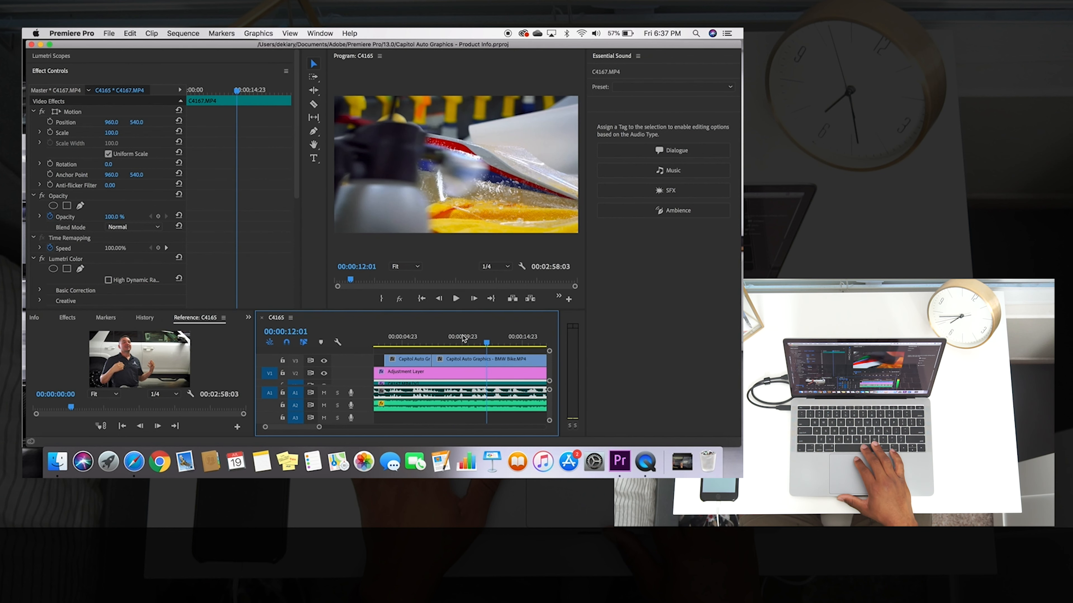
pyautogui.press('Left')
pyautogui.press('Left')
pyautogui.press('Left')
pyautogui.press('Left')
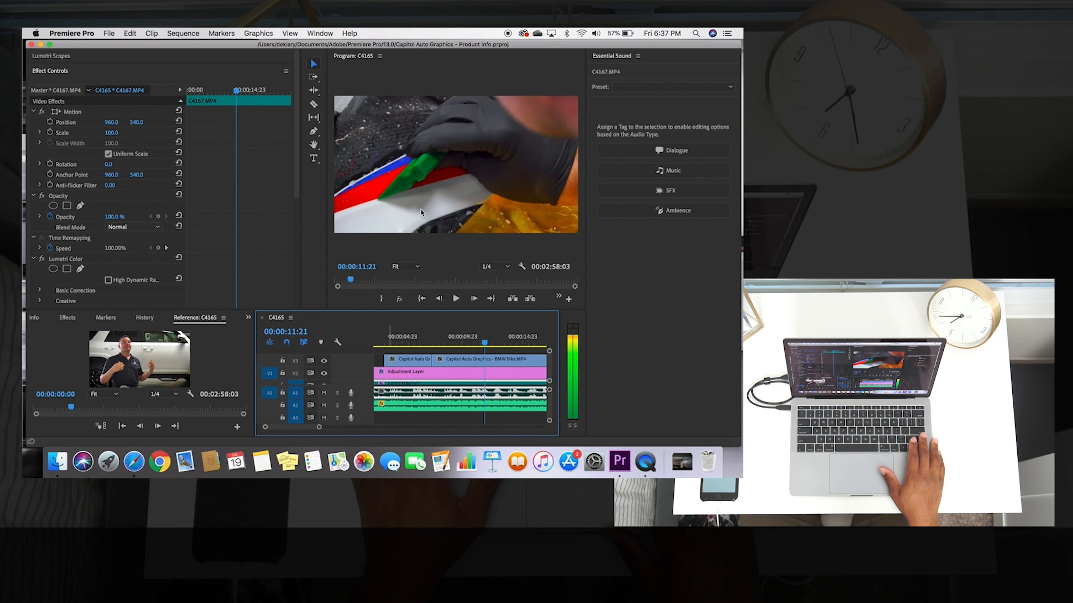
pyautogui.click(312, 105)
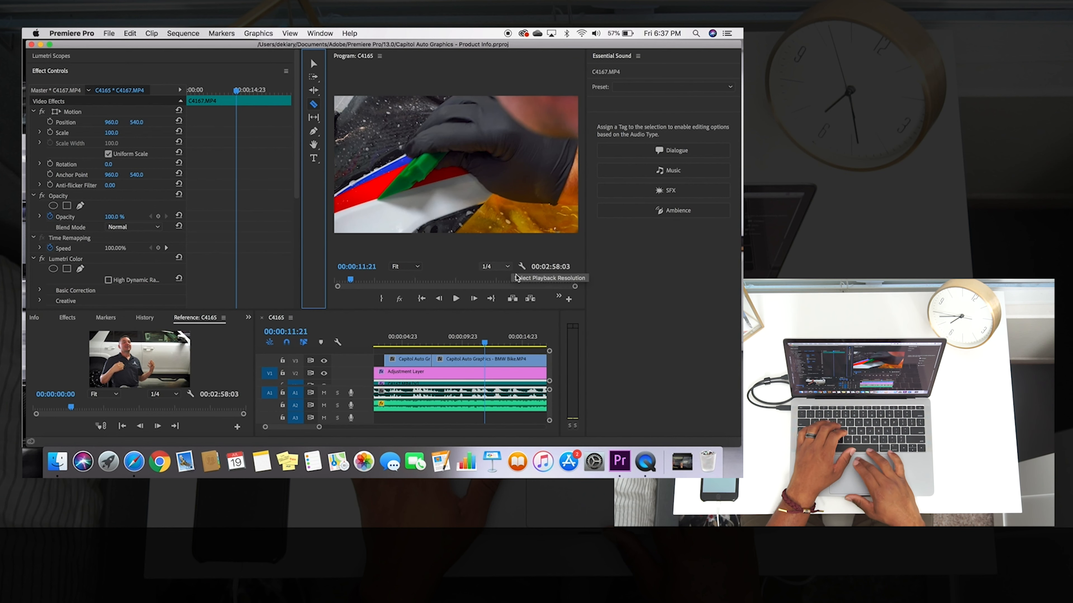
pyautogui.click(489, 362)
# Play the BMW Bike clip from 00:00:11:21 to about 00:00:19 and replay it from 00:00:16:18 to find the next shot change.
pyautogui.press('space')
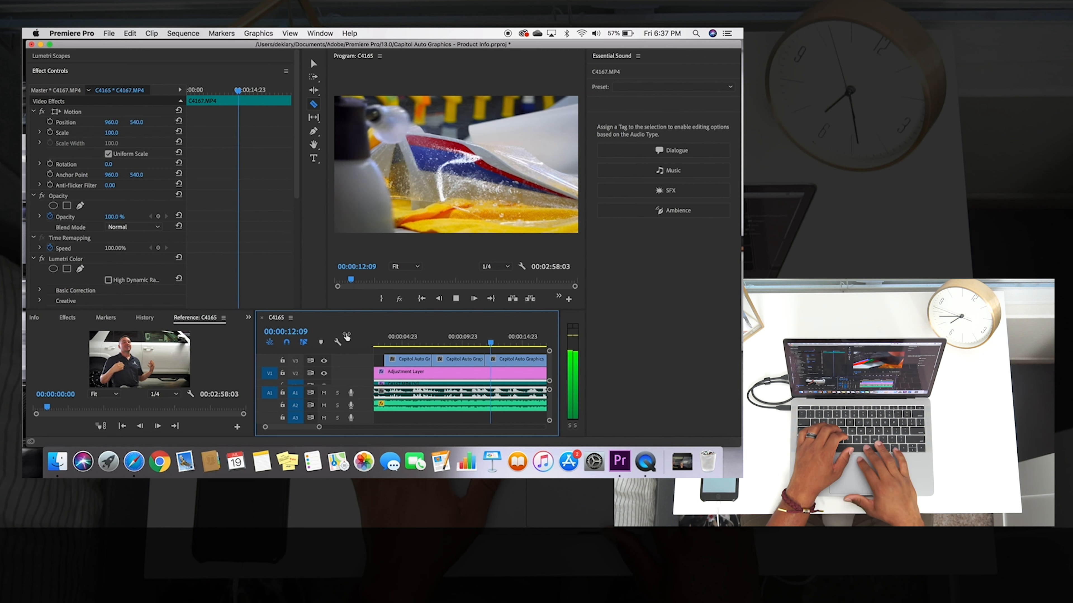
pyautogui.scroll(-3, 426, 379)
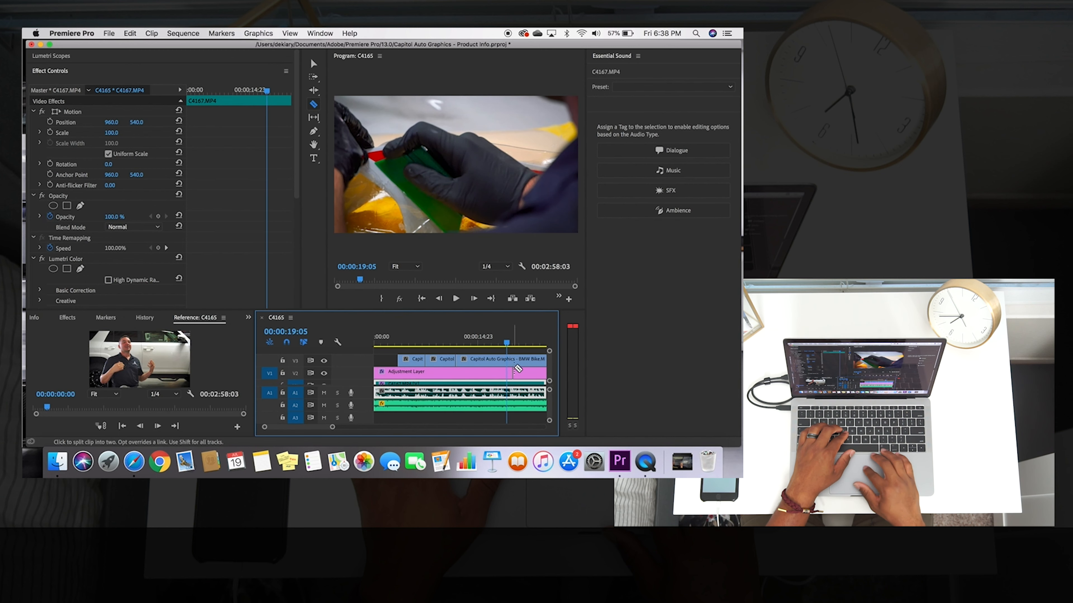
pyautogui.click(490, 343)
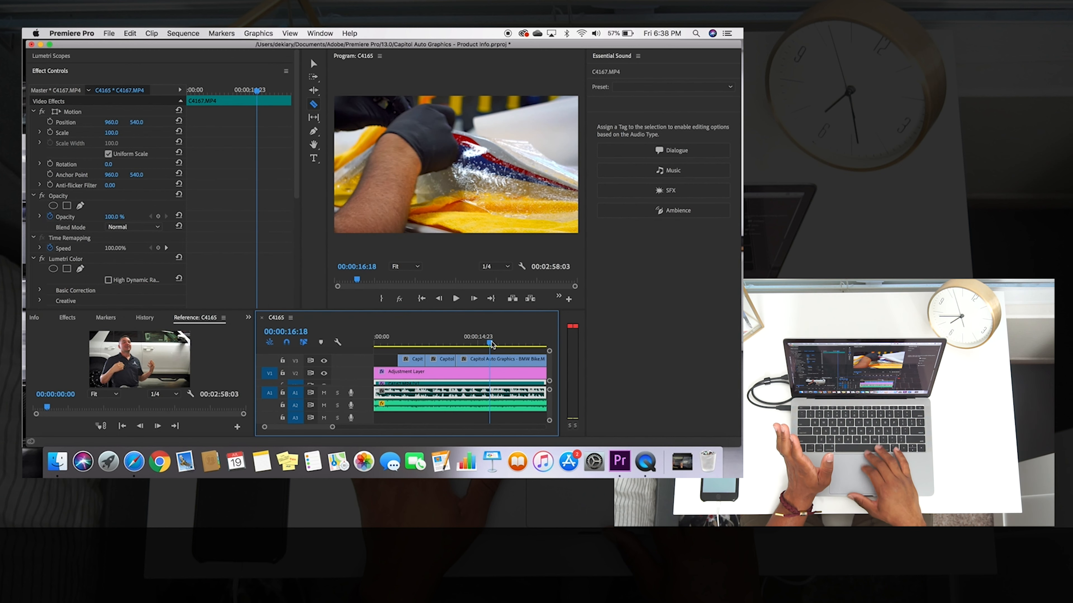
pyautogui.press('space')
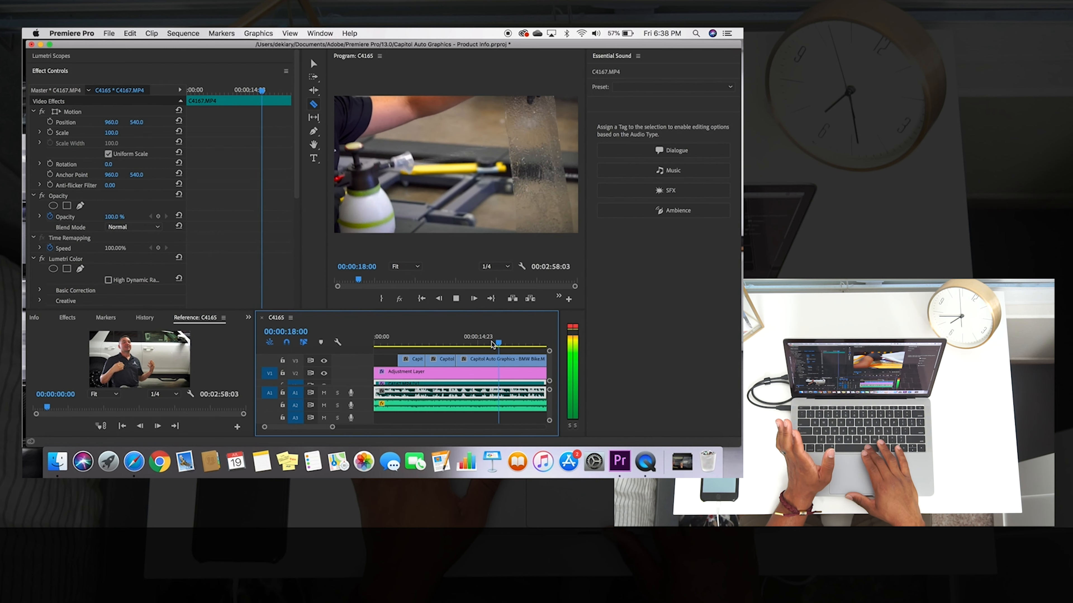
pyautogui.press('space')
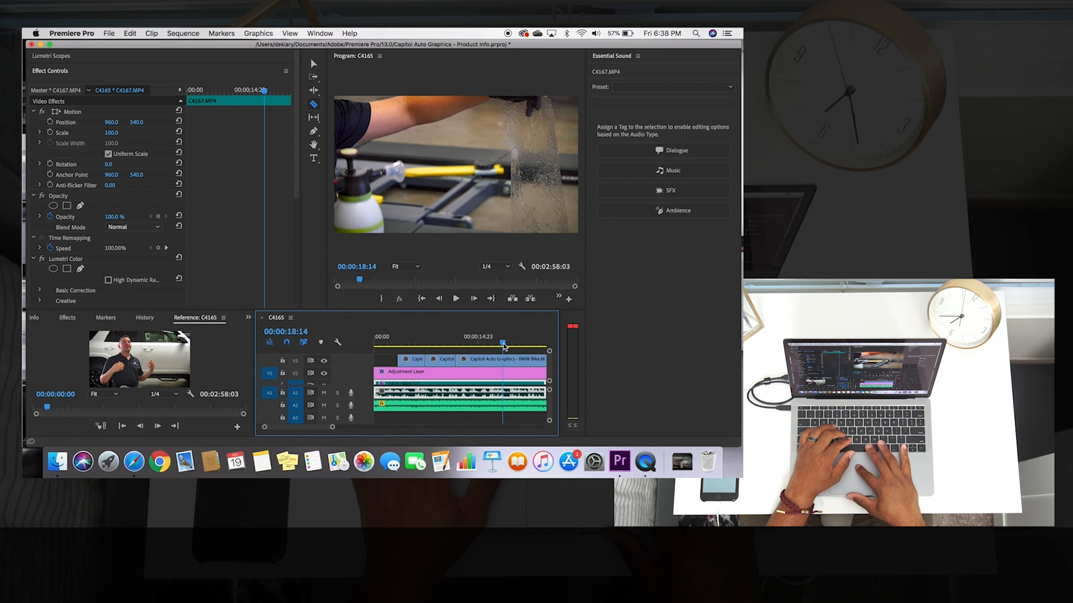
# Replay the BMW Bike clip to 00:00:17:16 and split it there with the Razor tool.
pyautogui.click(492, 343)
pyautogui.press('space')
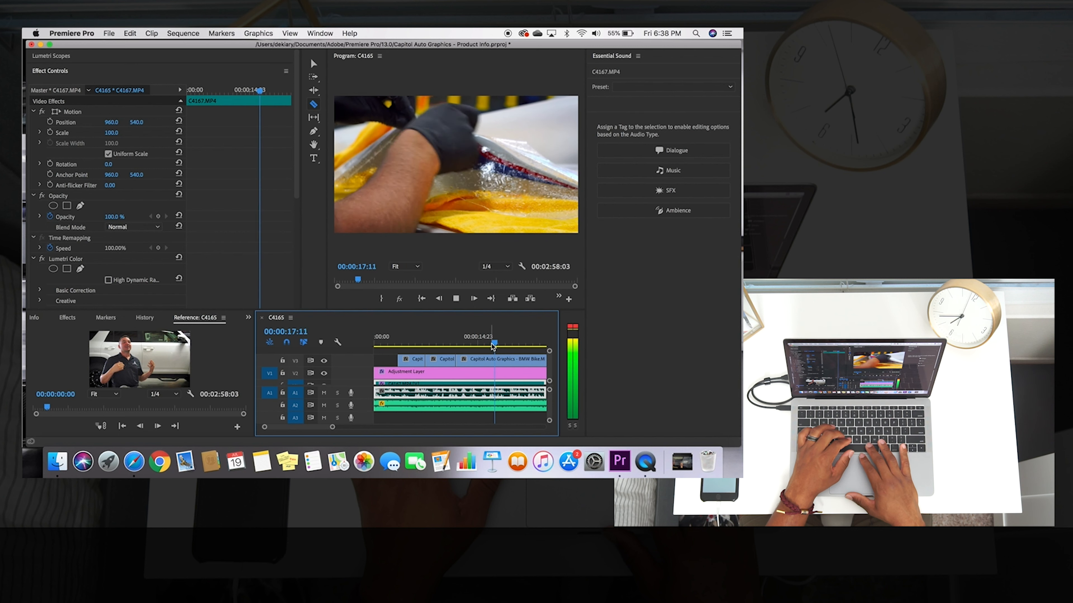
pyautogui.press('space')
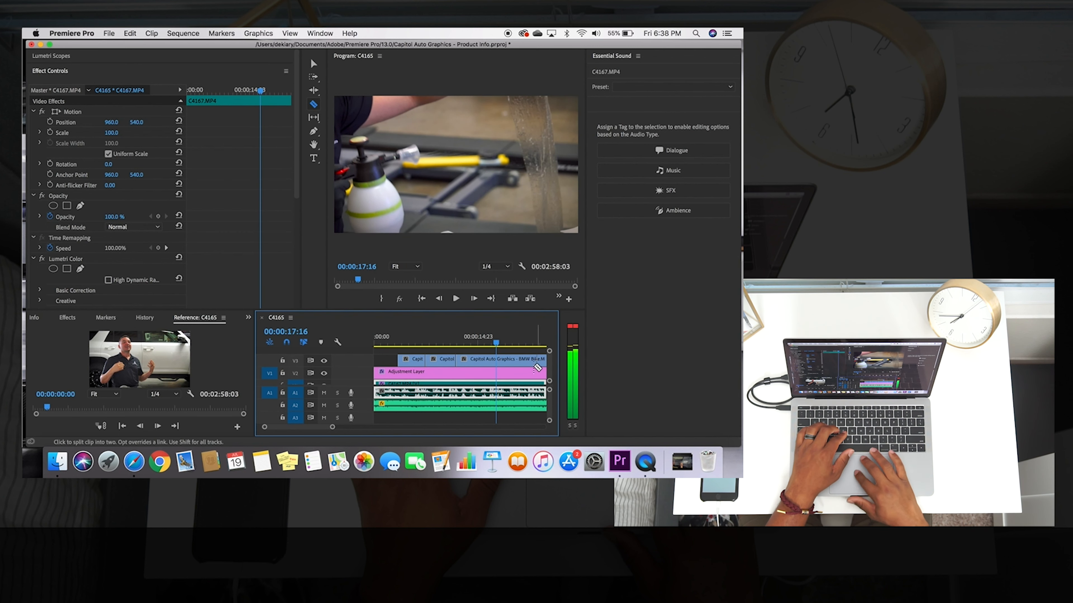
pyautogui.click(501, 360)
# Play the BMW Bike clip from 00:00:17:16, step back to the shot change at 00:00:21:01 and split it there with the Razor tool.
pyautogui.press('space')
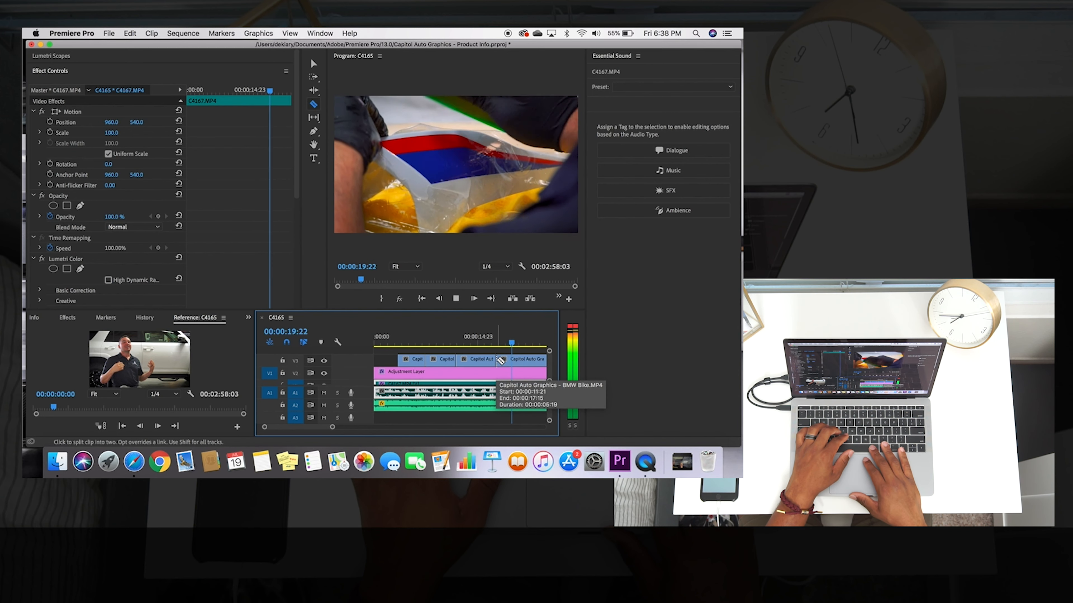
pyautogui.press('space')
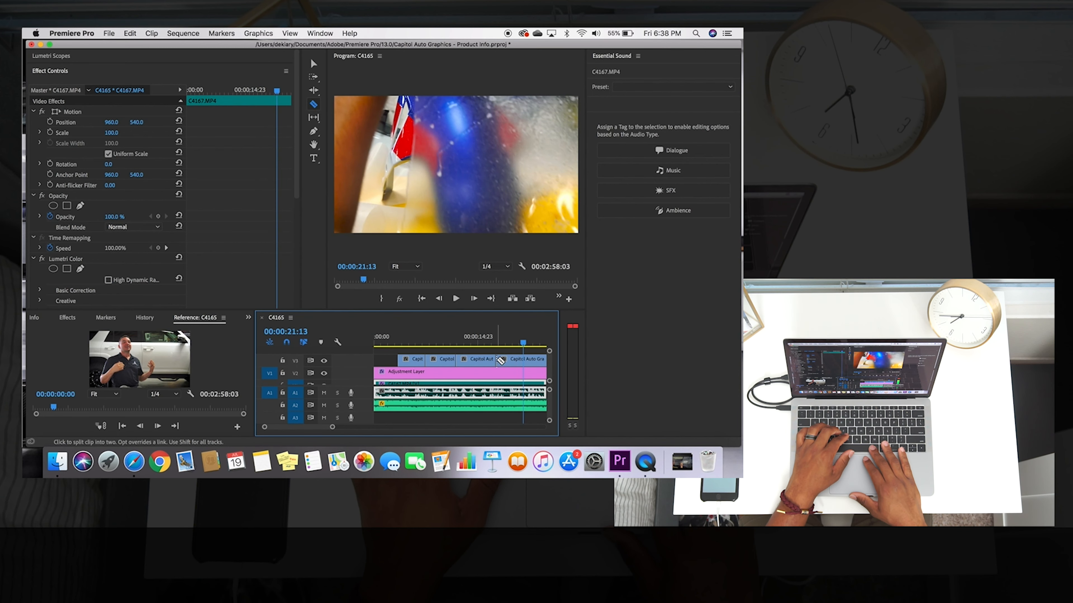
pyautogui.press('Left')
pyautogui.press('Left')
pyautogui.press('Left')
pyautogui.press('Left')
pyautogui.press('Left')
pyautogui.press('Left')
pyautogui.press('Left')
pyautogui.press('Left')
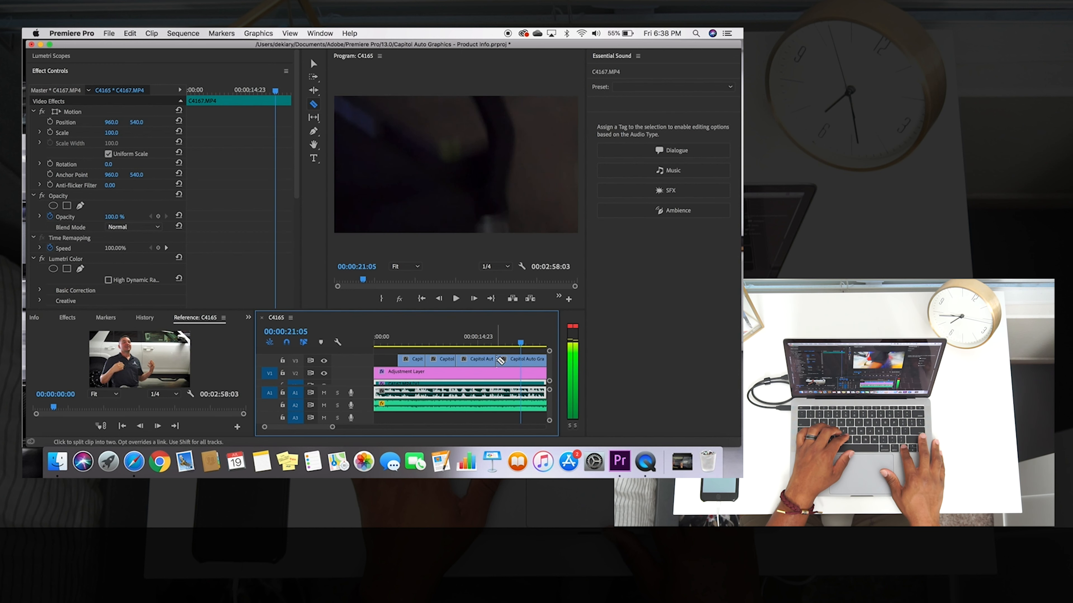
pyautogui.press('Left')
pyautogui.press('Left')
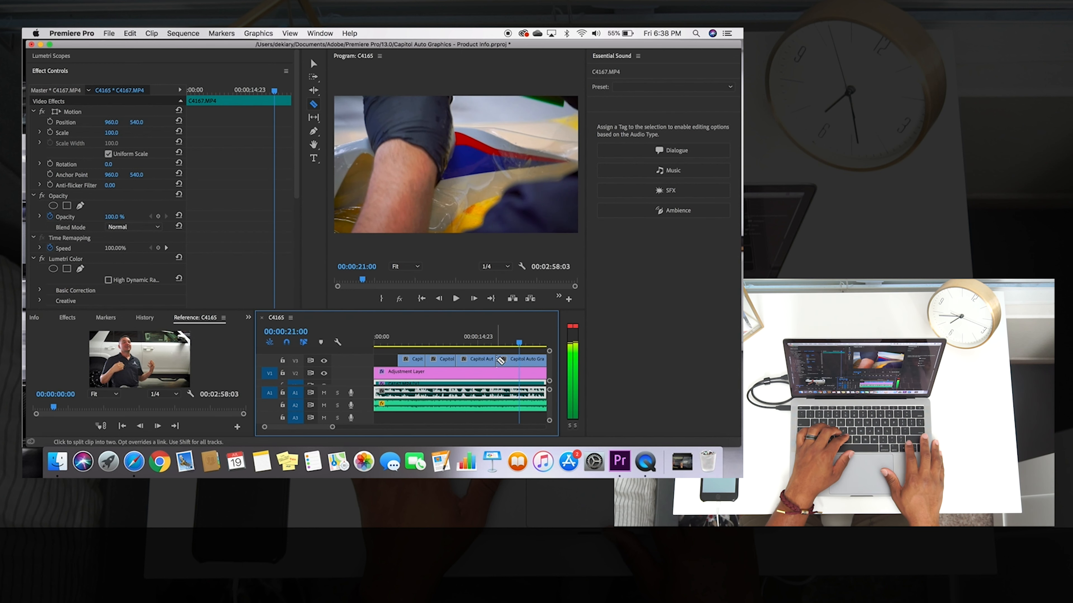
pyautogui.press('Right')
pyautogui.press('Right')
pyautogui.press('Left')
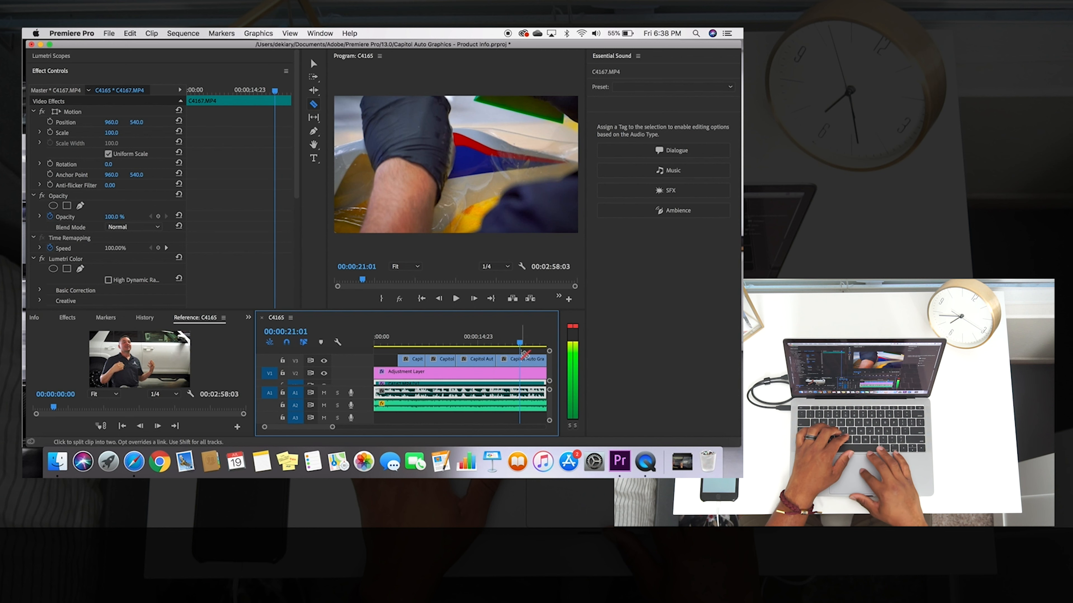
pyautogui.click(520, 360)
# Delete the remaining BMW Bike segment after 00:00:21:01 and save the project.
pyautogui.click(313, 64)
pyautogui.hscroll(3, 525, 362)
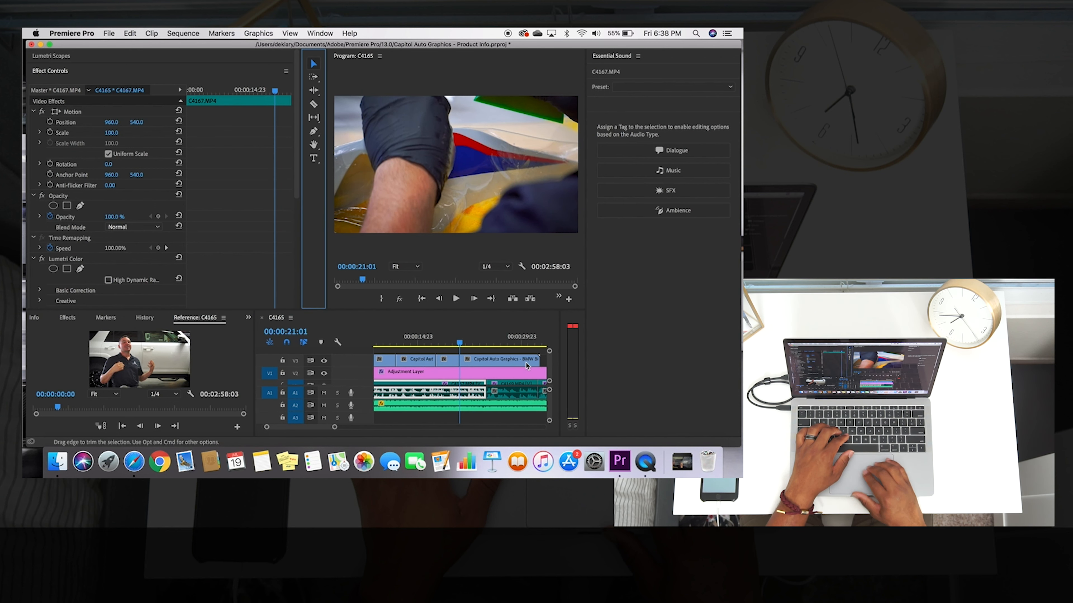
pyautogui.press('space')
pyautogui.moveTo(464, 343)
pyautogui.mouseDown()
pyautogui.moveTo(516, 342)
pyautogui.moveTo(453, 339)
pyautogui.moveTo(502, 342)
pyautogui.moveTo(466, 341)
pyautogui.moveTo(483, 343)
pyautogui.mouseUp()
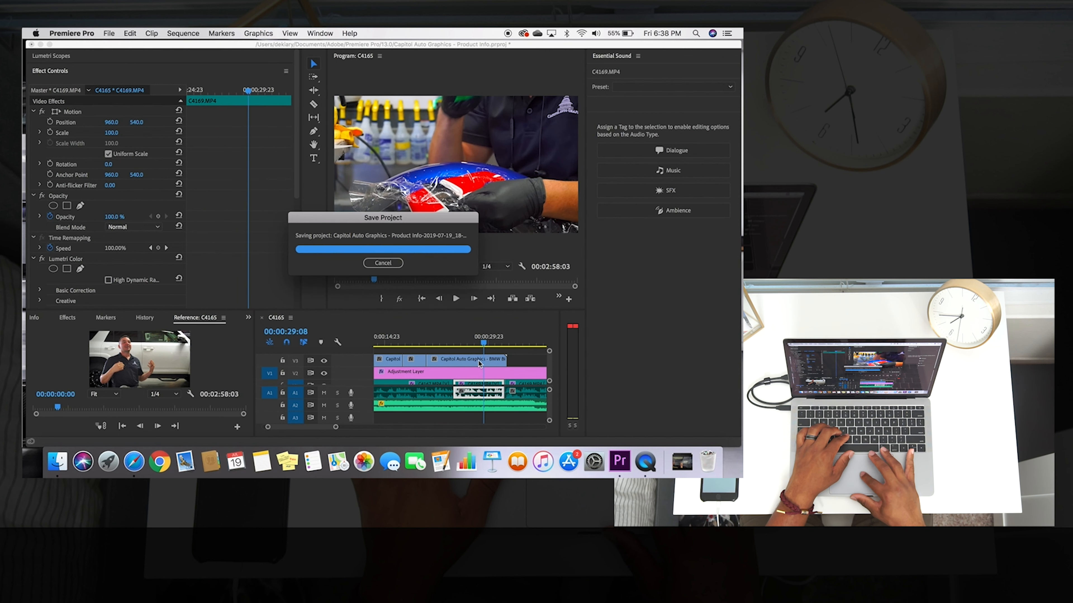
pyautogui.click(478, 360)
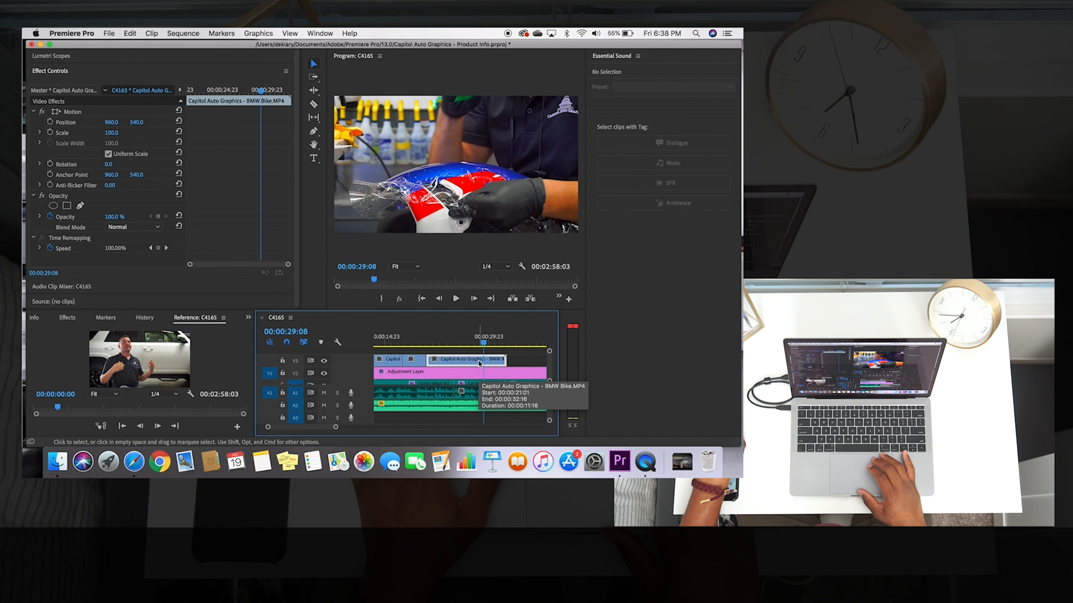
pyautogui.press('Delete')
pyautogui.press('super+s')
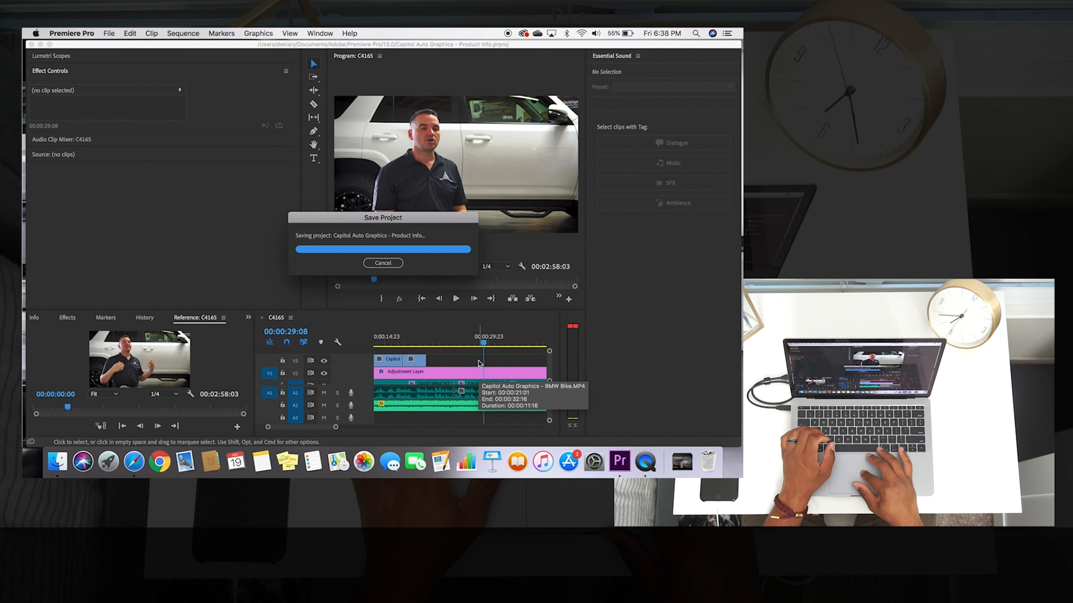
# Review the B-roll from its start to about 00:00:05:21 and from about 00:00:11:18 to 00:00:13:17.
pyautogui.scroll(-5, 424, 363)
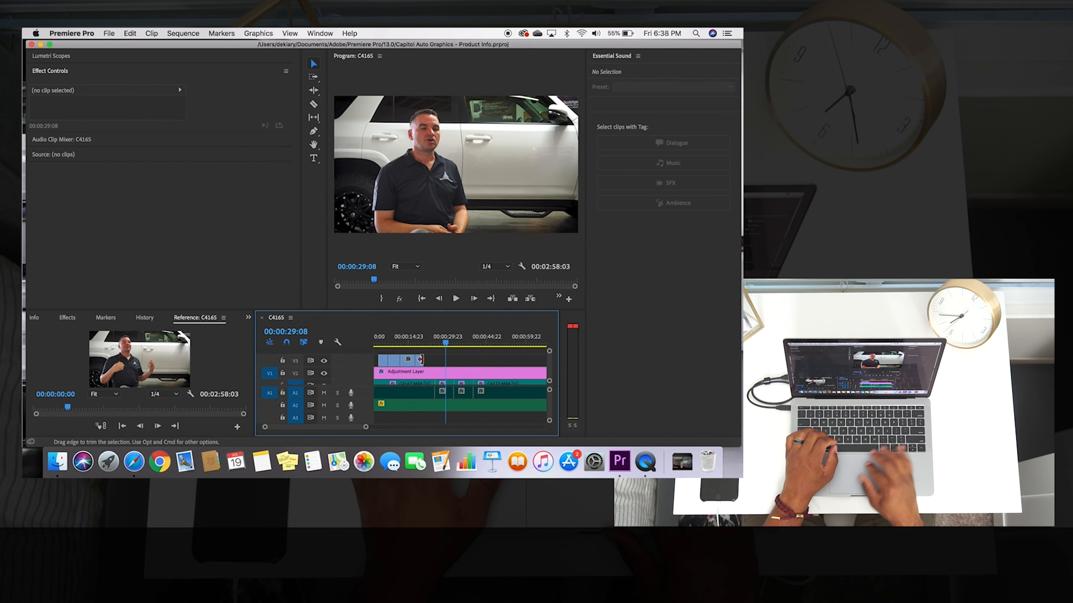
pyautogui.click(381, 342)
pyautogui.press('space')
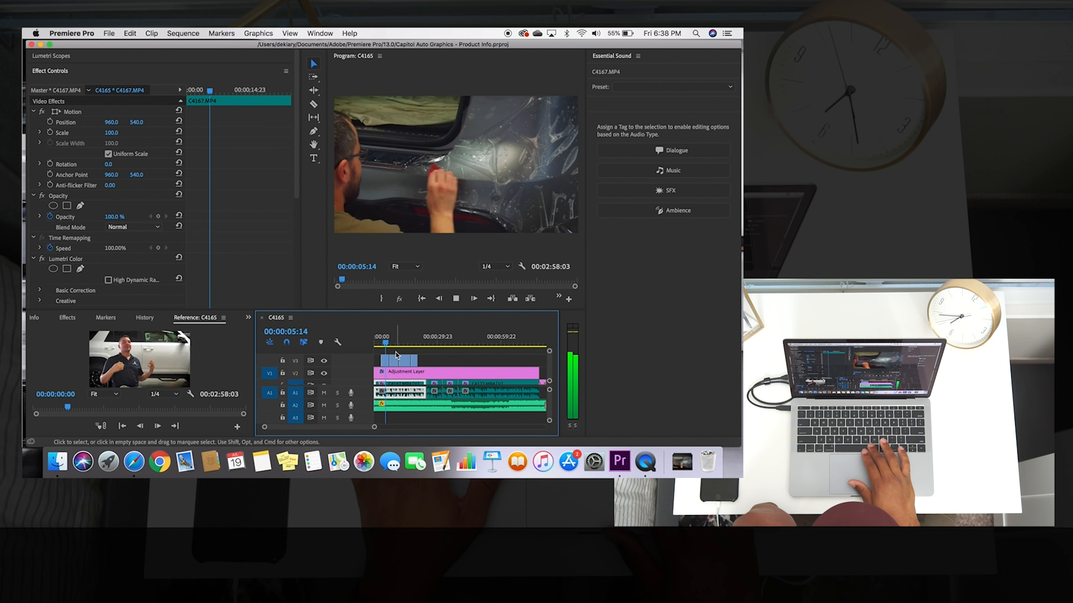
pyautogui.press('space')
pyautogui.scroll(3, 390, 375)
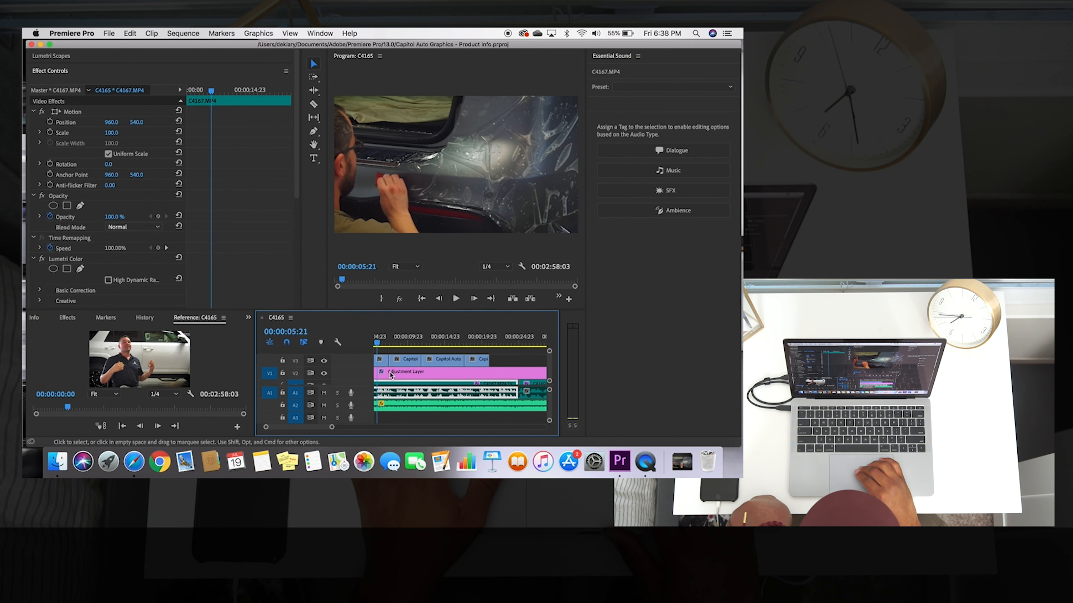
pyautogui.hscroll(-3, 390, 375)
pyautogui.click(461, 340)
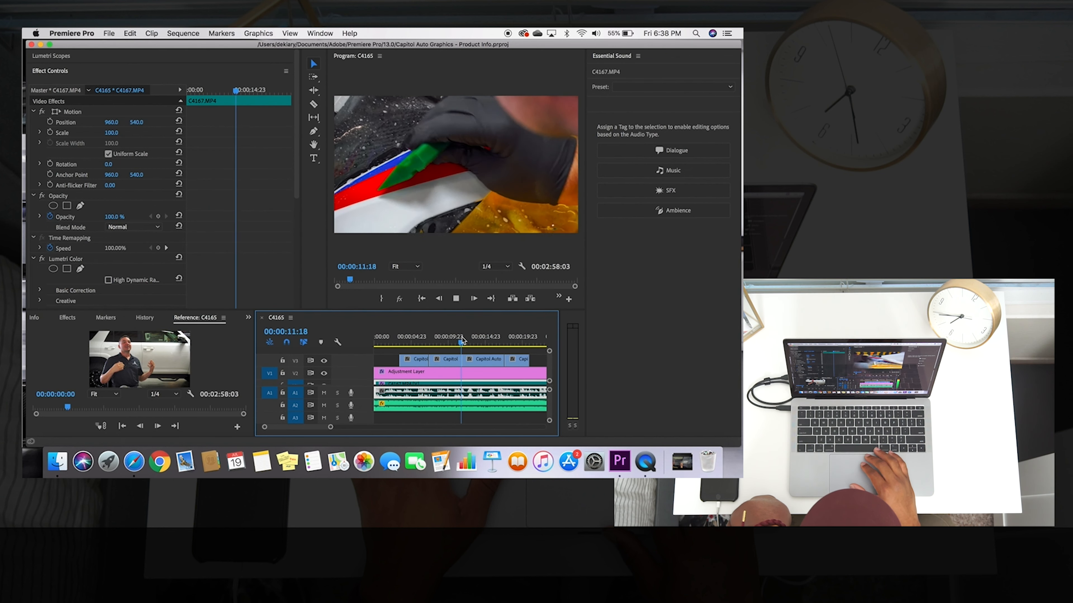
pyautogui.press('space')
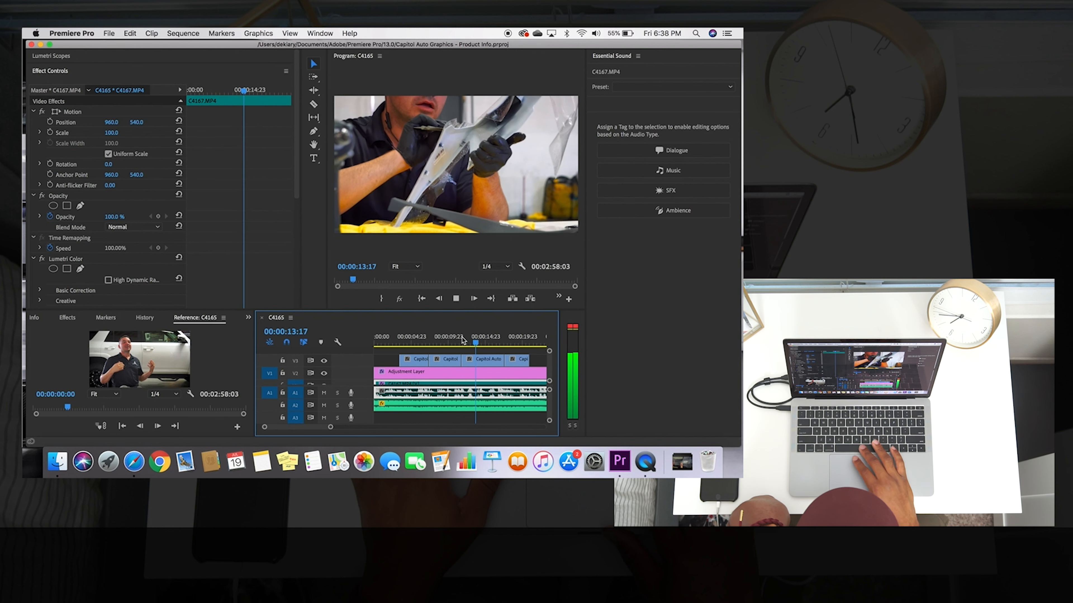
pyautogui.press('space')
# Replay the B-roll segments up to about 00:00:21:14, going over the segment that starts at 00:00:11:21 several times.
pyautogui.click(452, 345)
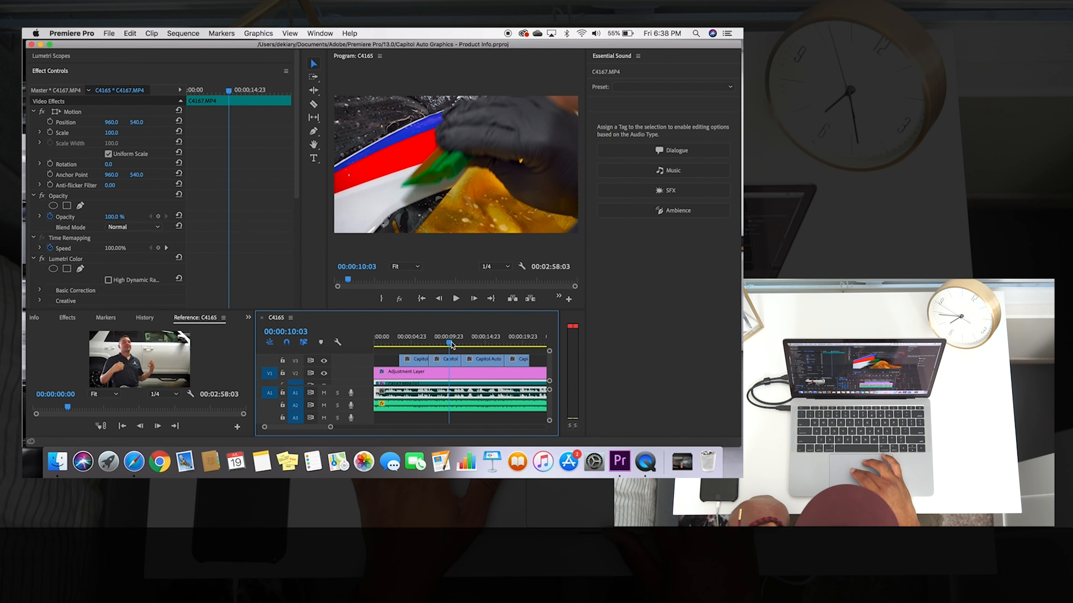
pyautogui.click(429, 344)
pyautogui.press('space')
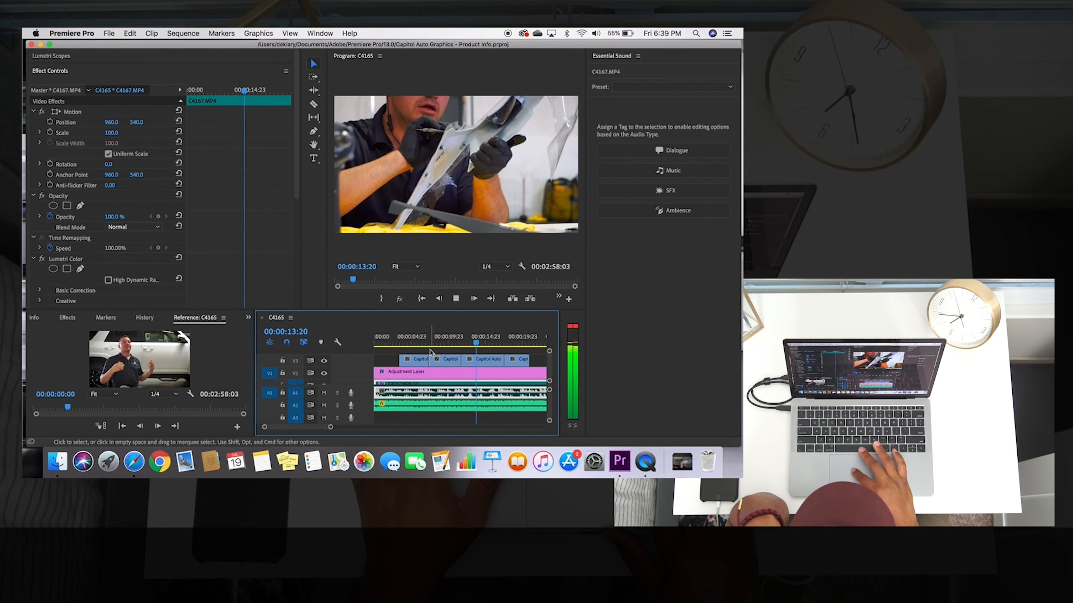
pyautogui.press('space')
pyautogui.click(502, 342)
pyautogui.press('space')
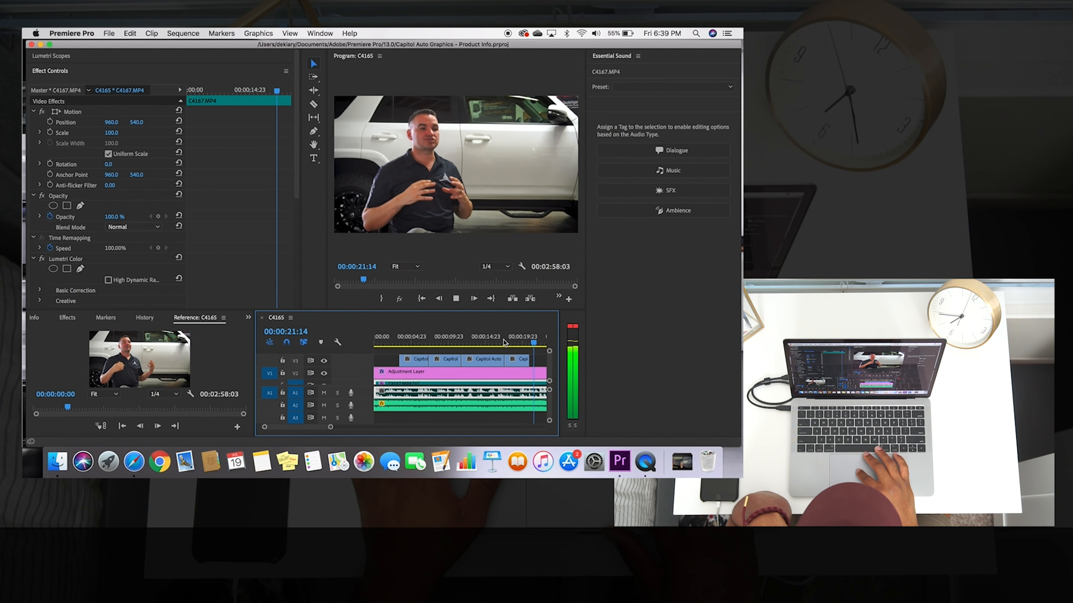
pyautogui.press('space')
pyautogui.click(458, 342)
pyautogui.press('space')
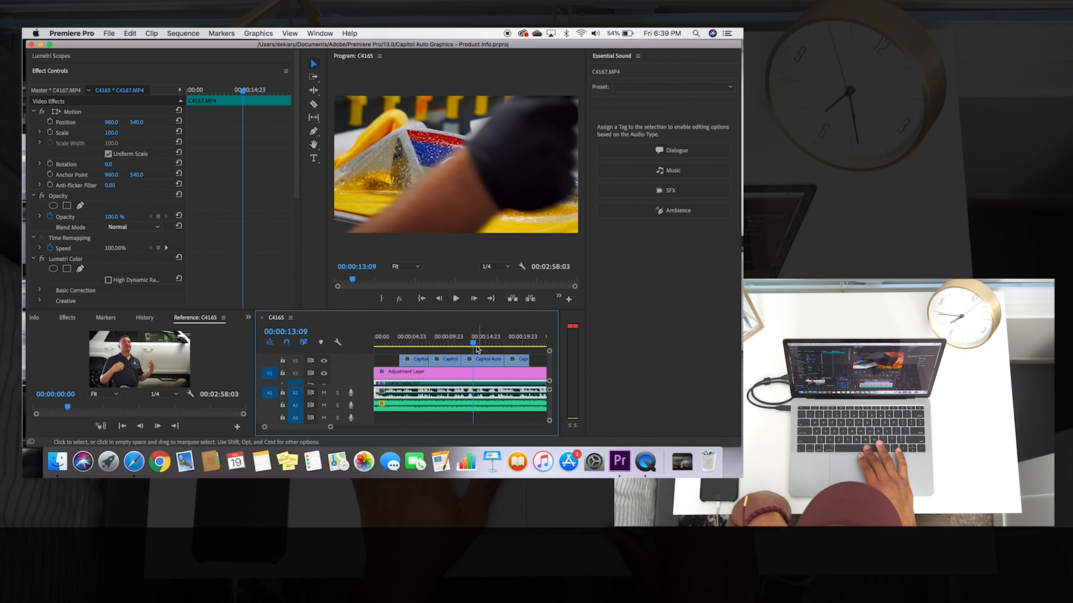
pyautogui.click(460, 341)
pyautogui.press('space')
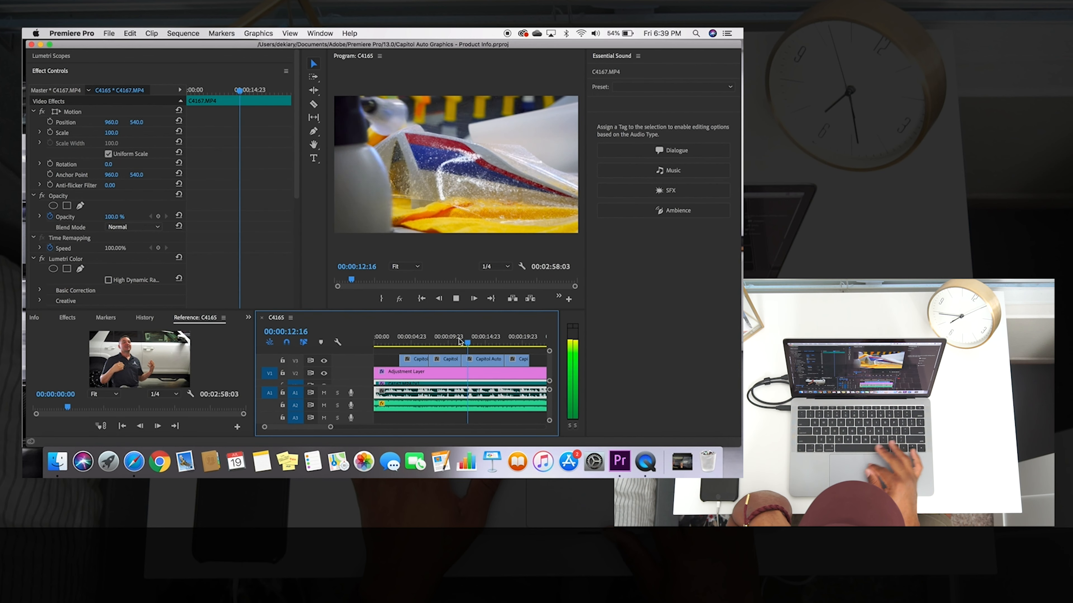
pyautogui.press('space')
# Trim the start of the BMW Bike segment that begins at 00:00:11:21 to 00:00:16:09 and save the project.
pyautogui.press('=')
pyautogui.moveTo(467, 346)
pyautogui.mouseDown()
pyautogui.moveTo(458, 345)
pyautogui.moveTo(481, 346)
pyautogui.mouseUp()
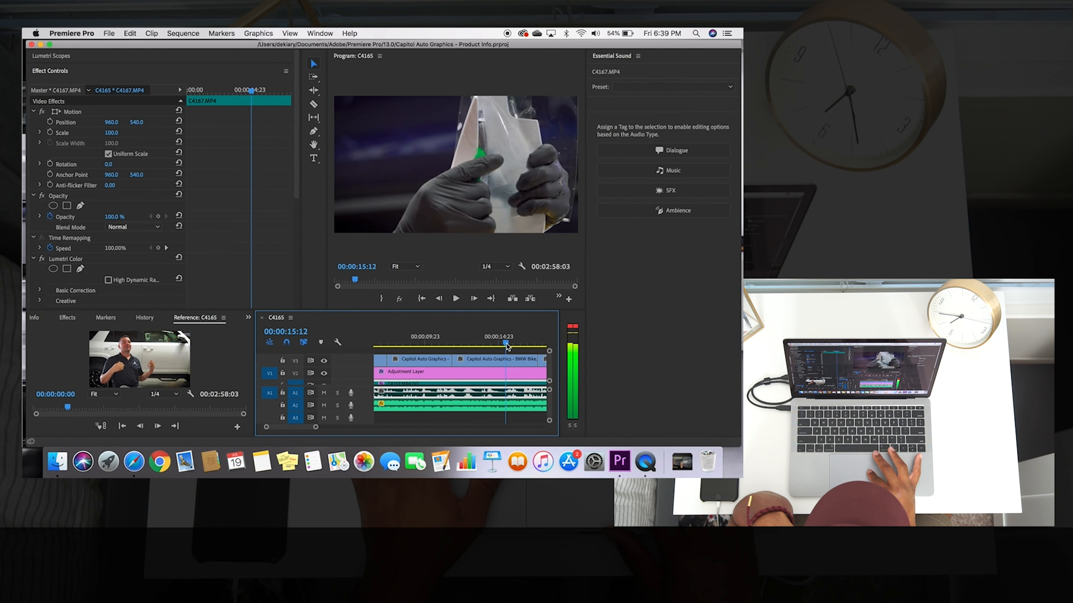
pyautogui.moveTo(515, 346); pyautogui.dragTo(521, 346)
pyautogui.press('Left')
pyautogui.press('Left')
pyautogui.press('Left')
pyautogui.press('Left')
pyautogui.press('Left')
pyautogui.press('Right')
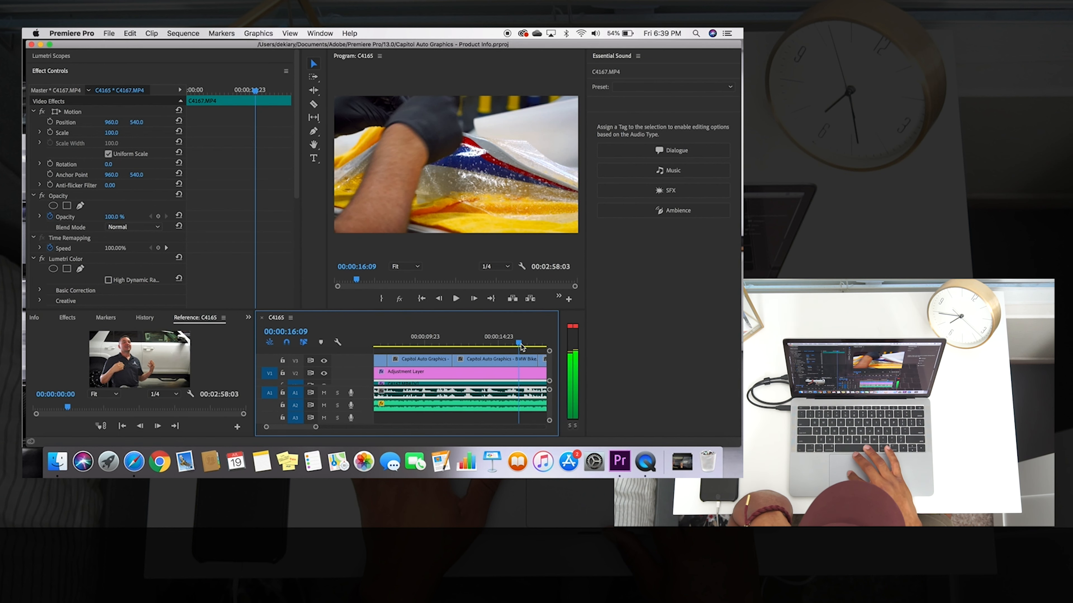
pyautogui.moveTo(455, 359); pyautogui.dragTo(520, 363)
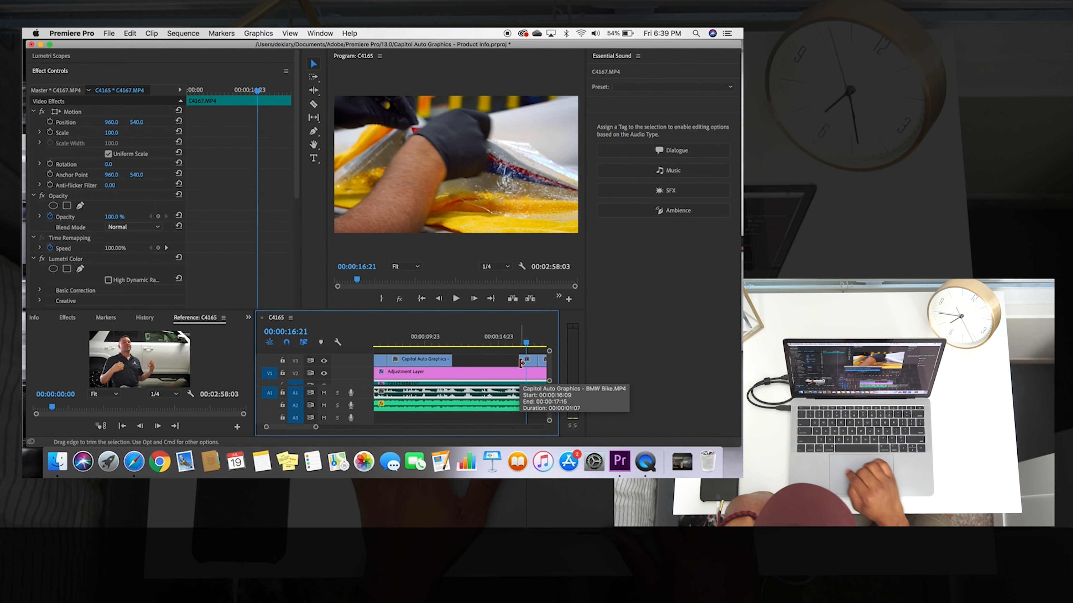
pyautogui.press('super+s')
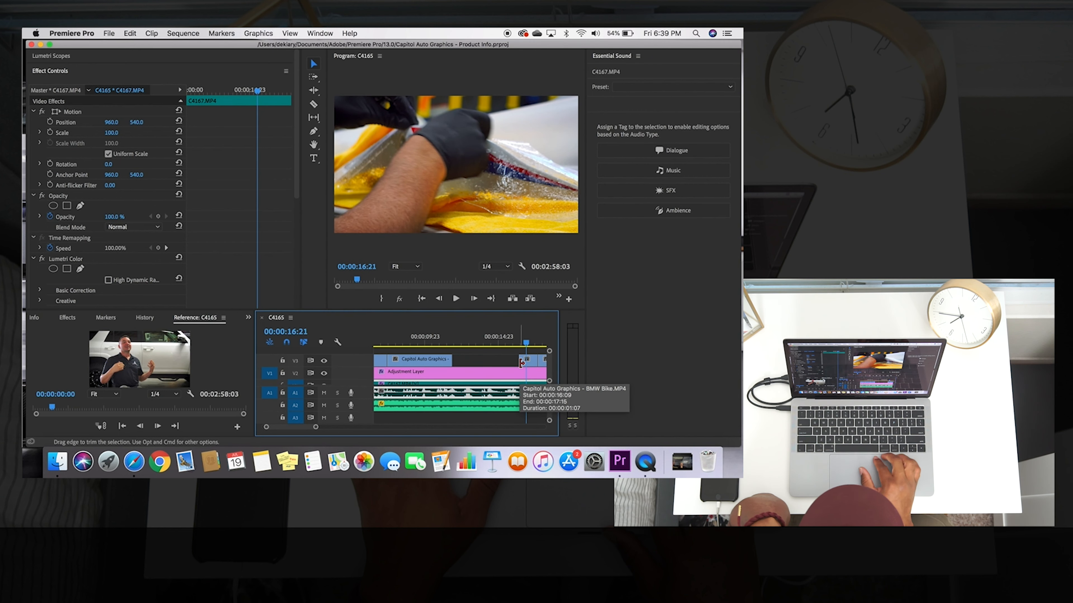
# Play the remaining BMW Bike segments from 00:00:16:21 and split the last one at 00:00:19:01 with the Razor tool.
pyautogui.press('-')
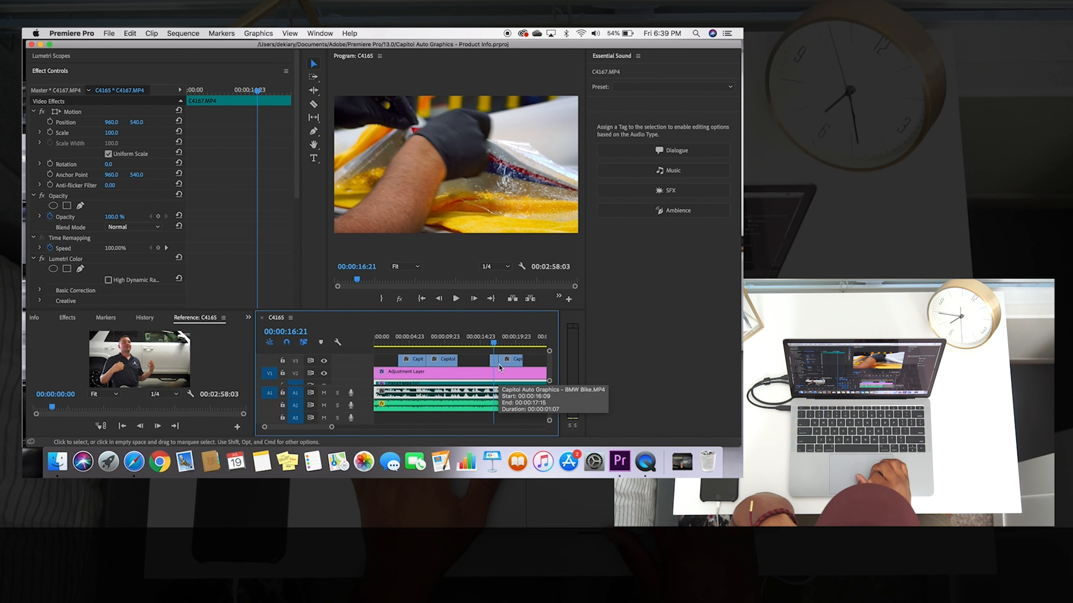
pyautogui.hscroll(1, 500, 368)
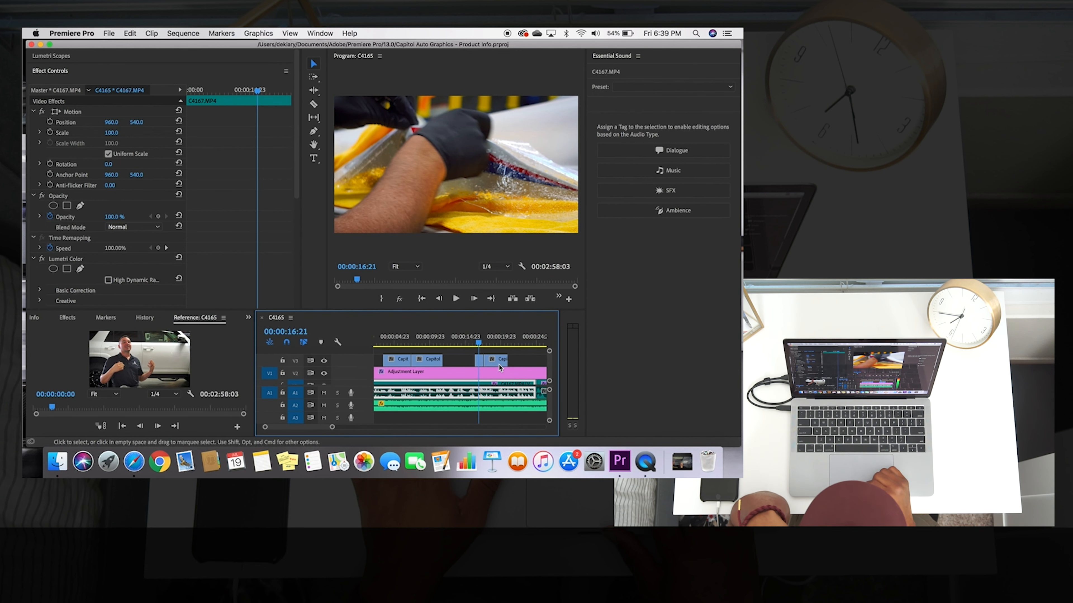
pyautogui.press('space')
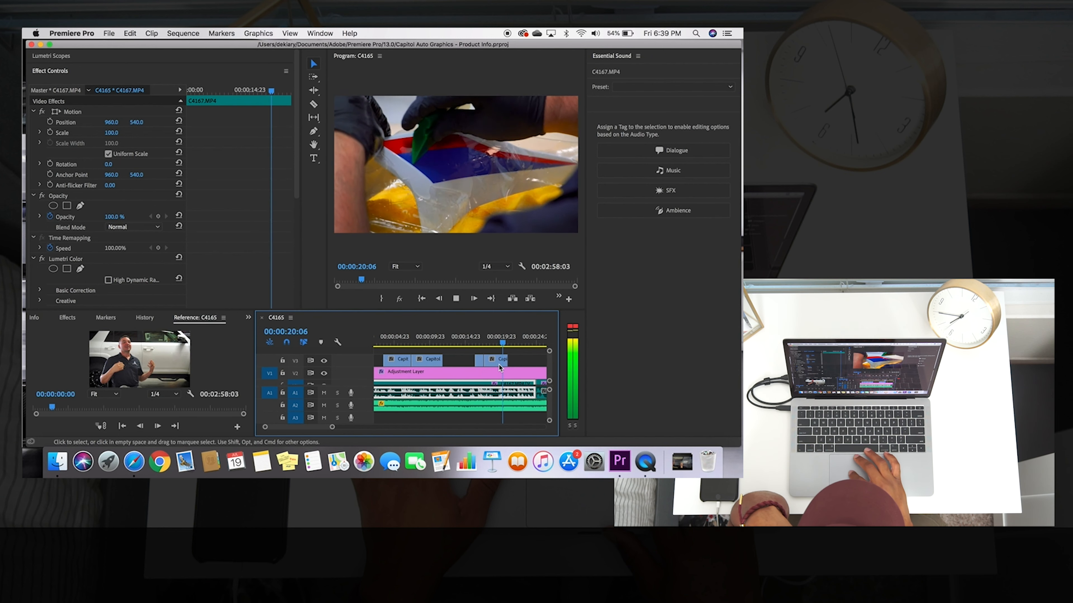
pyautogui.press('space')
pyautogui.click(484, 343)
pyautogui.press('space')
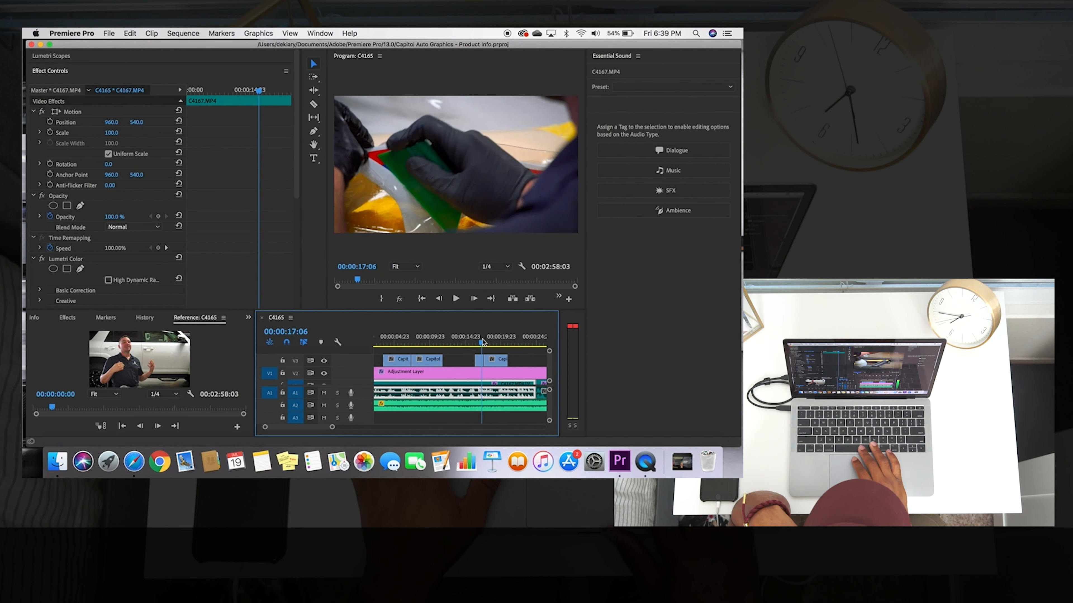
pyautogui.press('space')
pyautogui.press('space')
pyautogui.press('space')
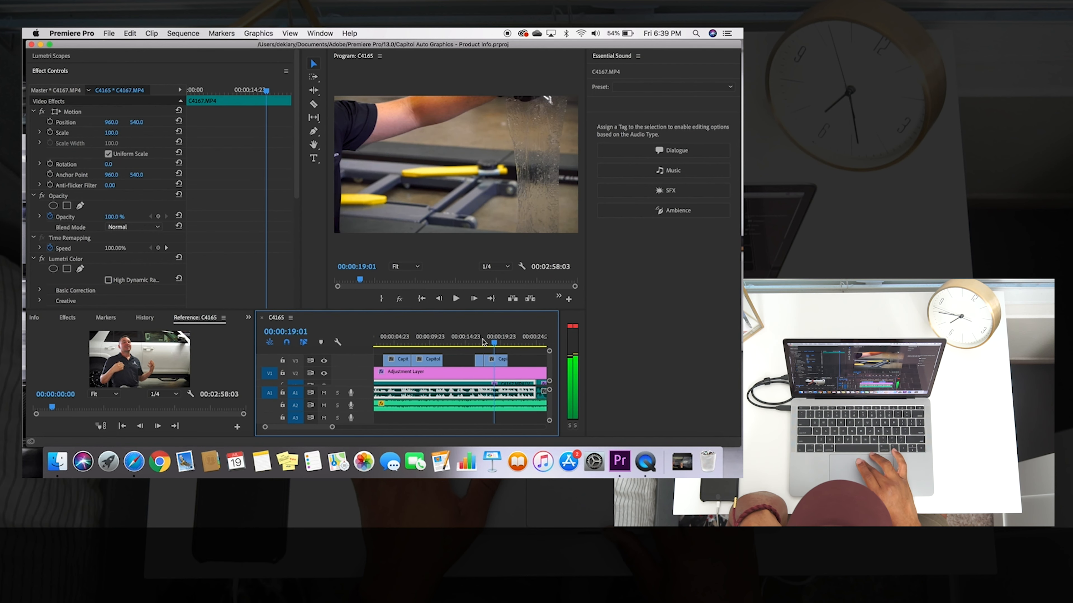
pyautogui.click(313, 104)
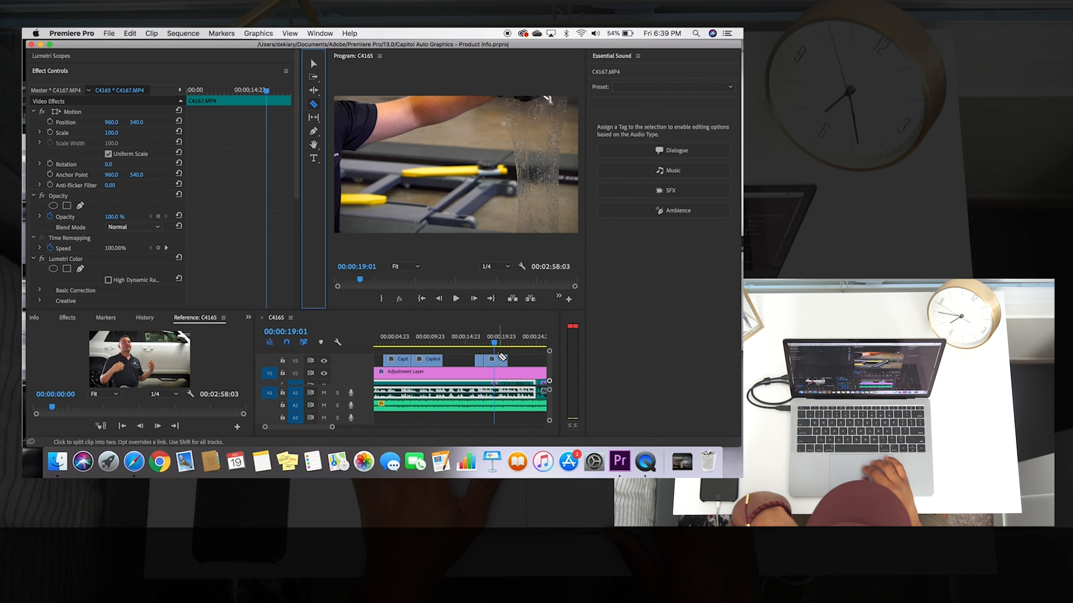
pyautogui.click(495, 360)
# Move the BMW Bike piece between 00:00:17:16 and 00:00:19:01 to the empty space after the last B-roll segment and play the result.
pyautogui.click(312, 62)
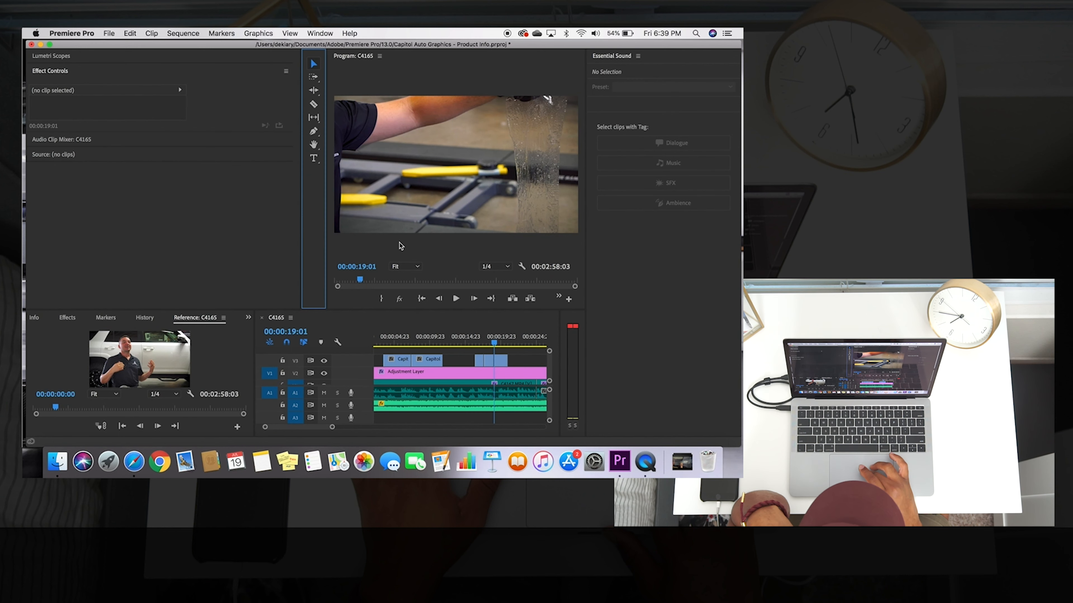
pyautogui.moveTo(489, 362); pyautogui.dragTo(532, 364)
pyautogui.press('space')
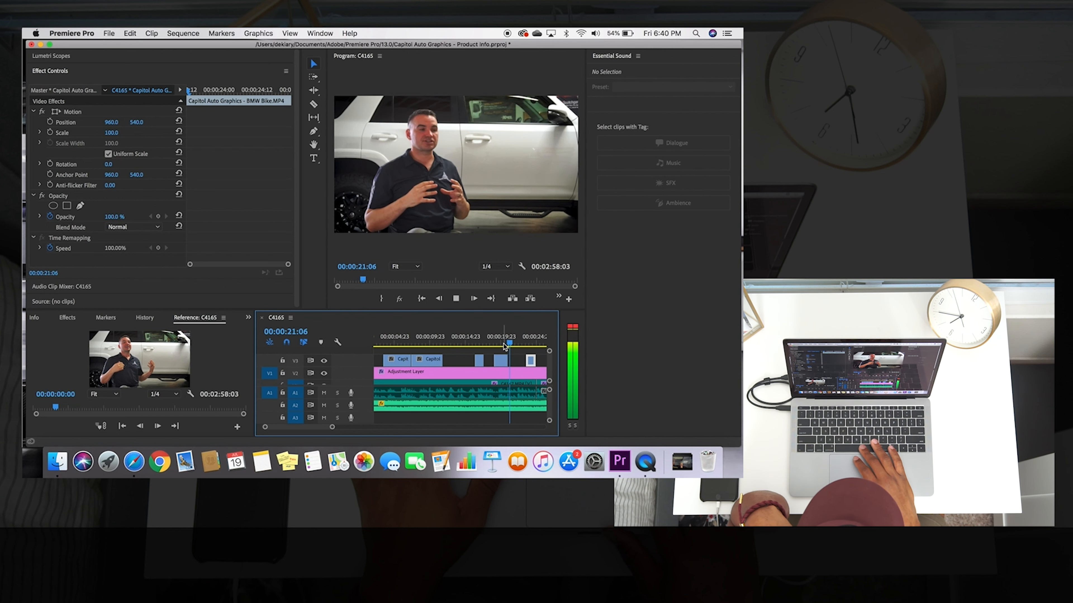
pyautogui.press('space')
# Replay from about 00:00:16:09, delete the short BMW Bike segment starting there and save the project.
pyautogui.click(477, 342)
pyautogui.press('space')
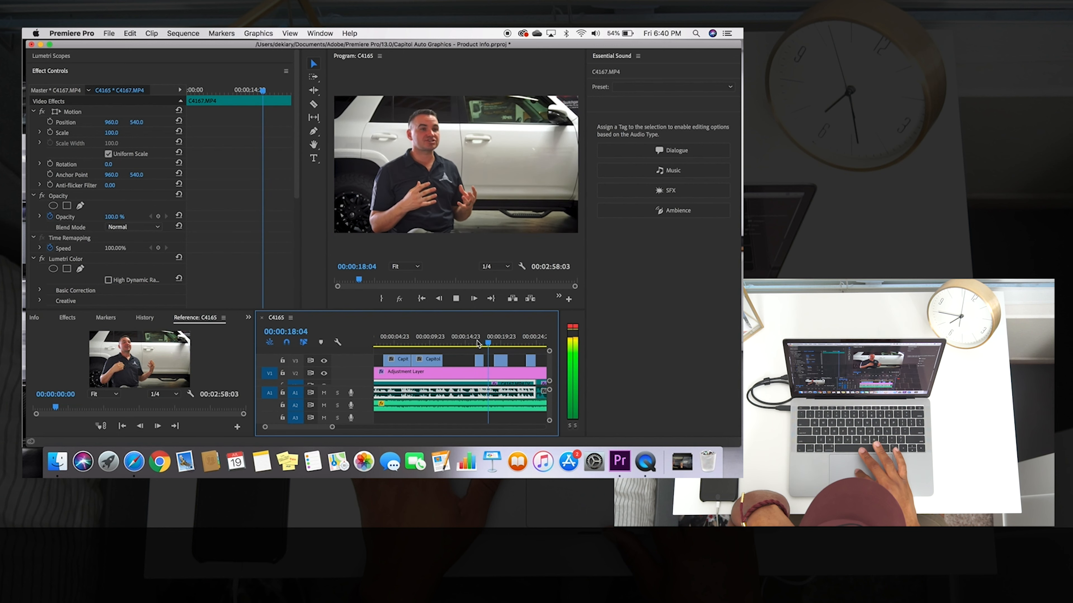
pyautogui.click(476, 342)
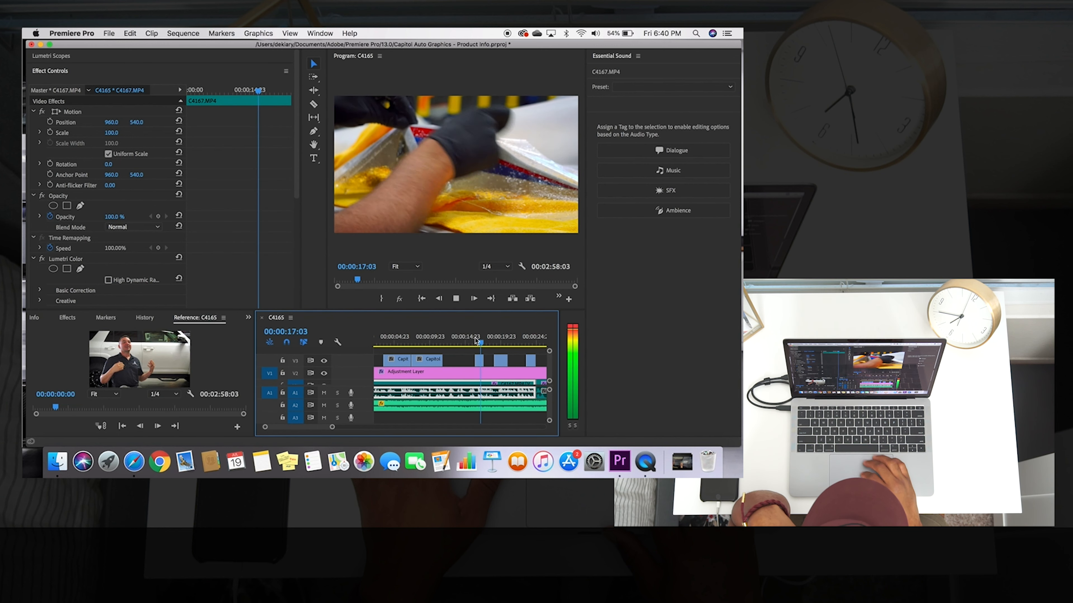
pyautogui.press('space')
pyautogui.click(479, 363)
pyautogui.press('super+s')
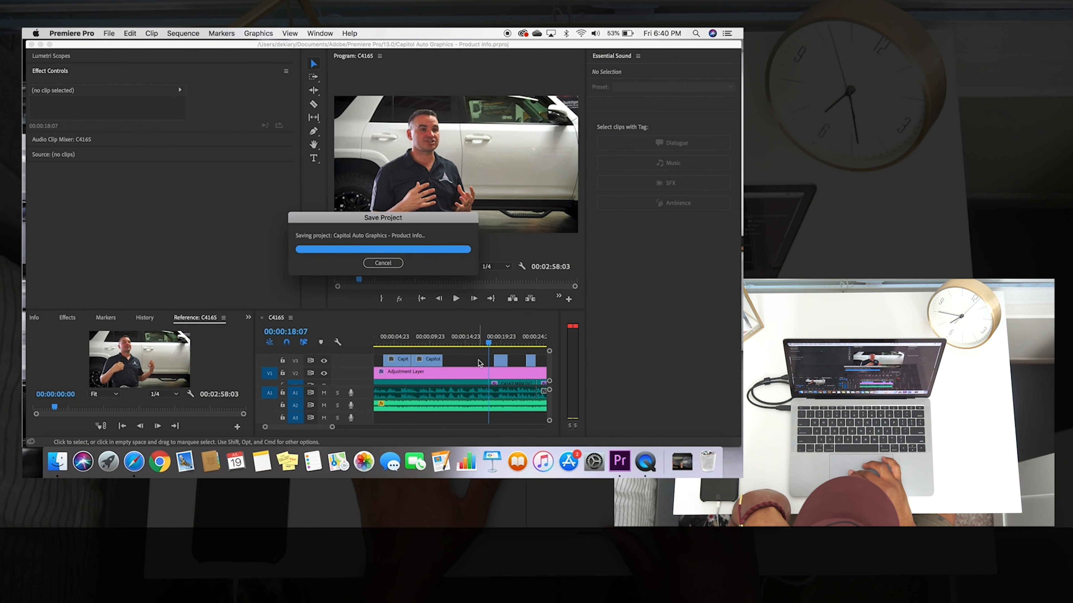
# Trim the start of the BMW Bike segment playing at 00:00:10:13 to that frame, move the piece to 00:00:32:08 and save the project.
pyautogui.click(411, 341)
pyautogui.press('space')
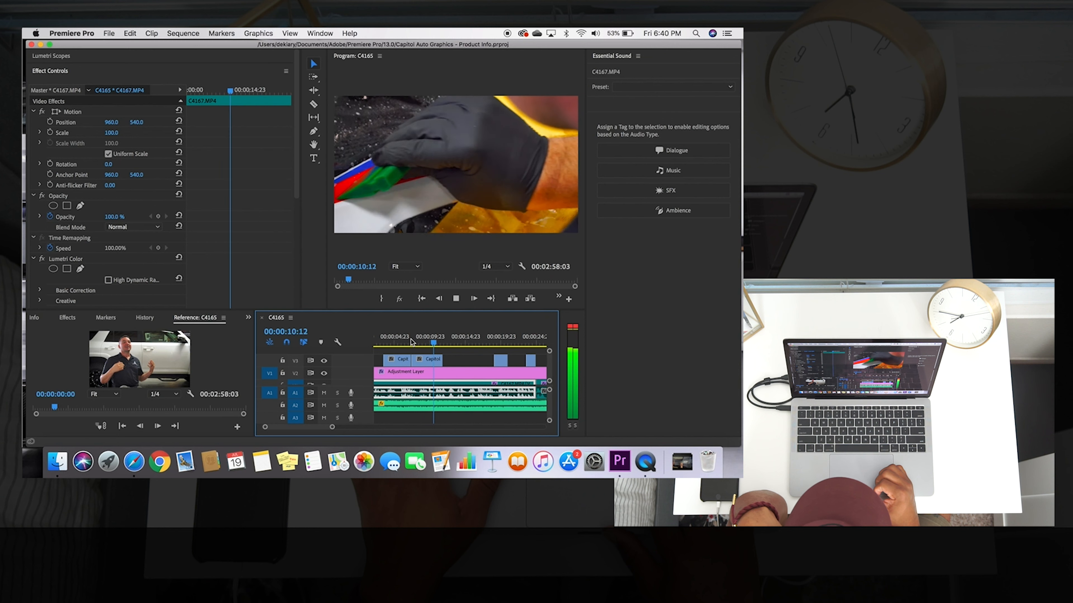
pyautogui.press('space')
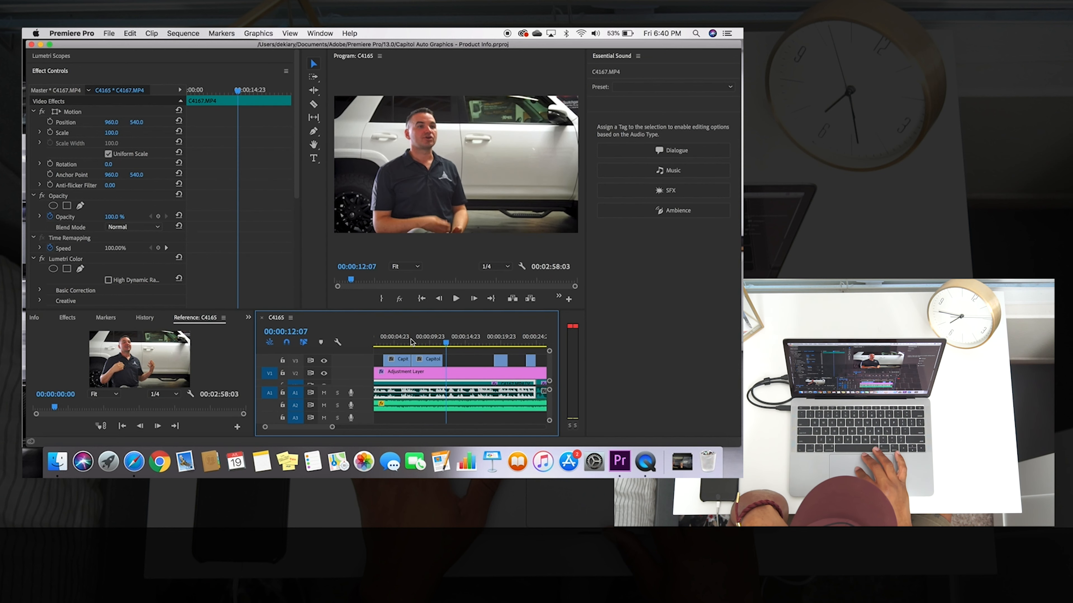
pyautogui.click(411, 341)
pyautogui.press('space')
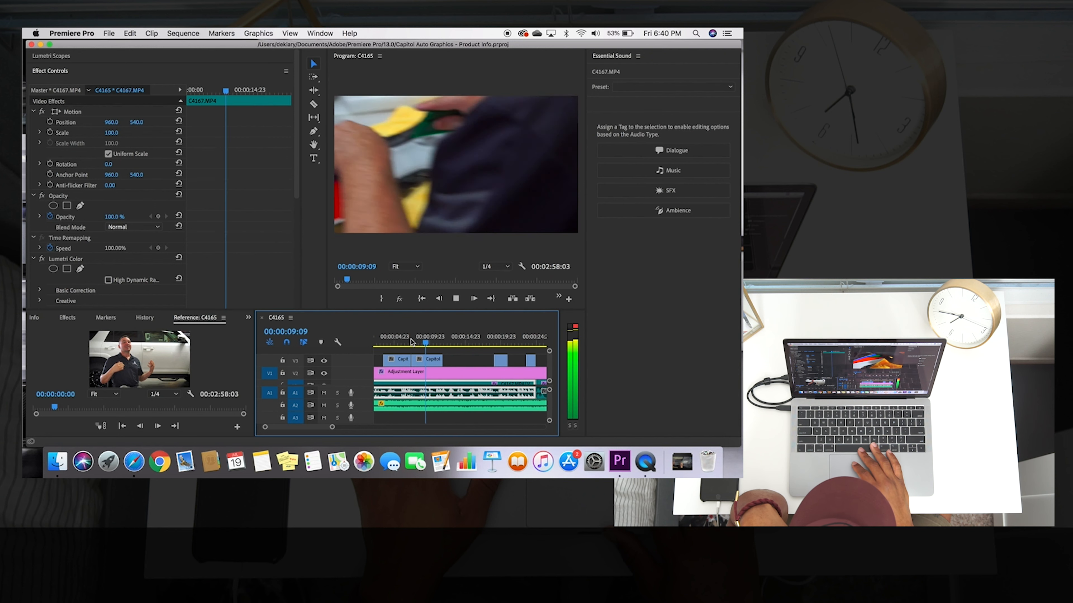
pyautogui.press('space')
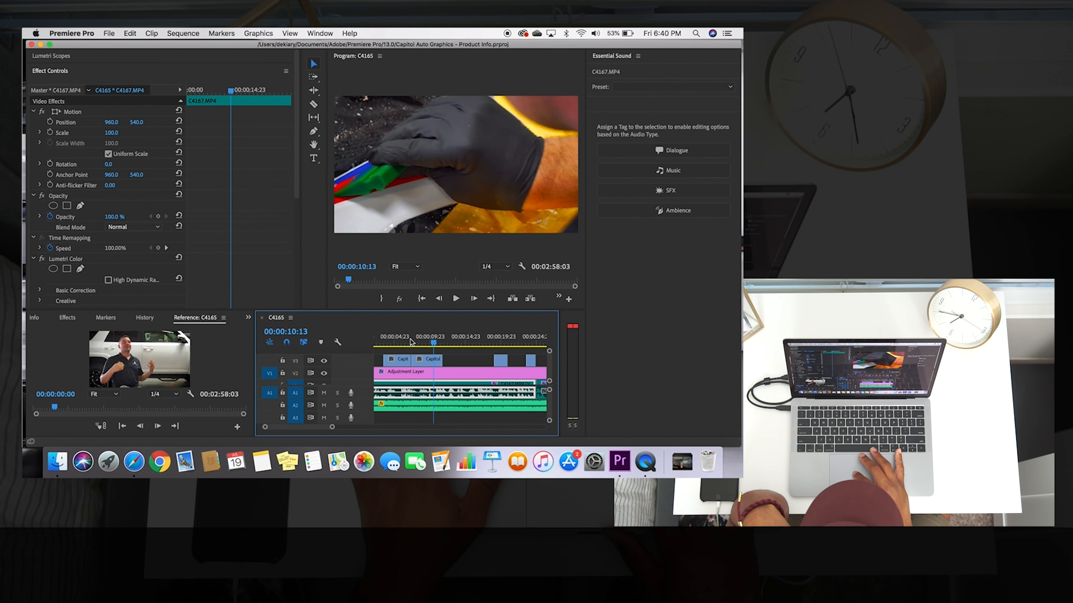
pyautogui.moveTo(416, 362); pyautogui.dragTo(486, 363)
pyautogui.press('-')
pyautogui.hscroll(2, 435, 362)
pyautogui.press('super+s')
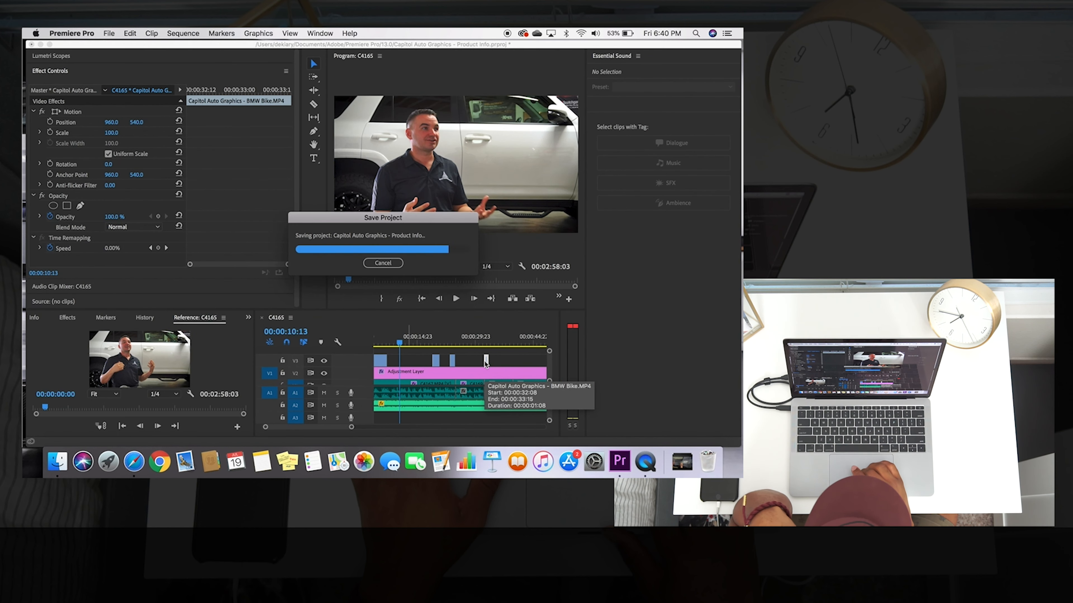
# Move the two BMW Bike segments between about 00:00:19 and 00:00:25 together to start at 00:00:10:13, and play the opening of the sequence.
pyautogui.hscroll(-2, 486, 363)
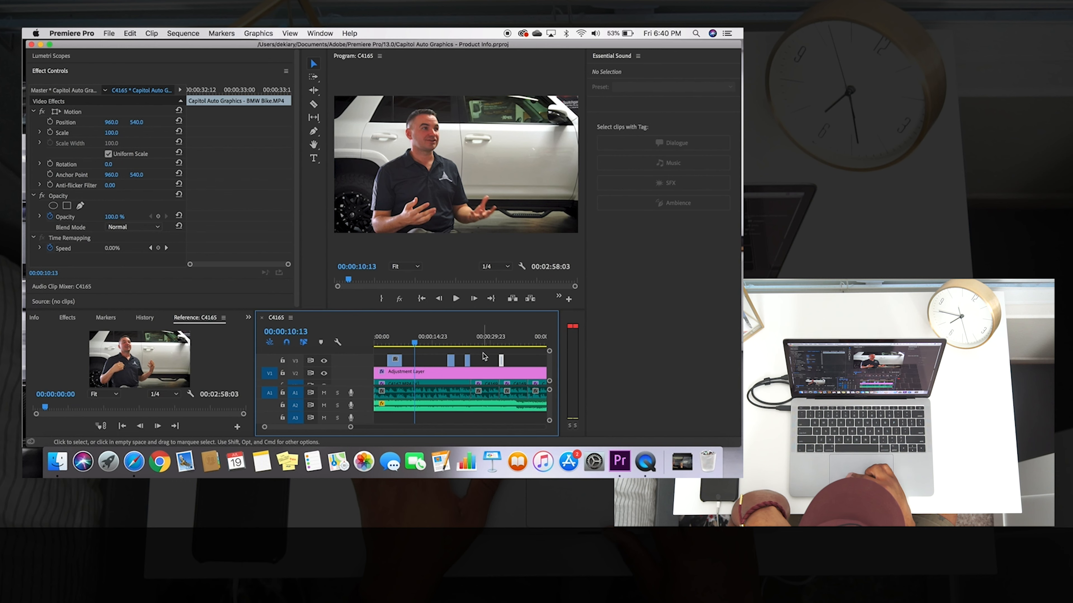
pyautogui.moveTo(458, 355); pyautogui.dragTo(422, 362)
pyautogui.click(382, 338)
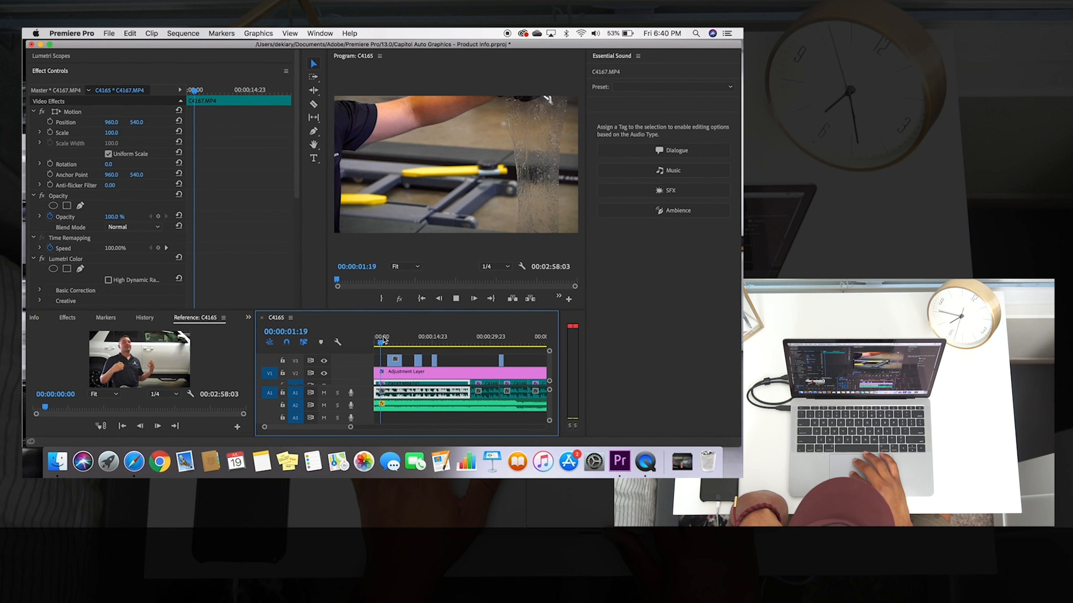
pyautogui.press('space')
pyautogui.click(422, 299)
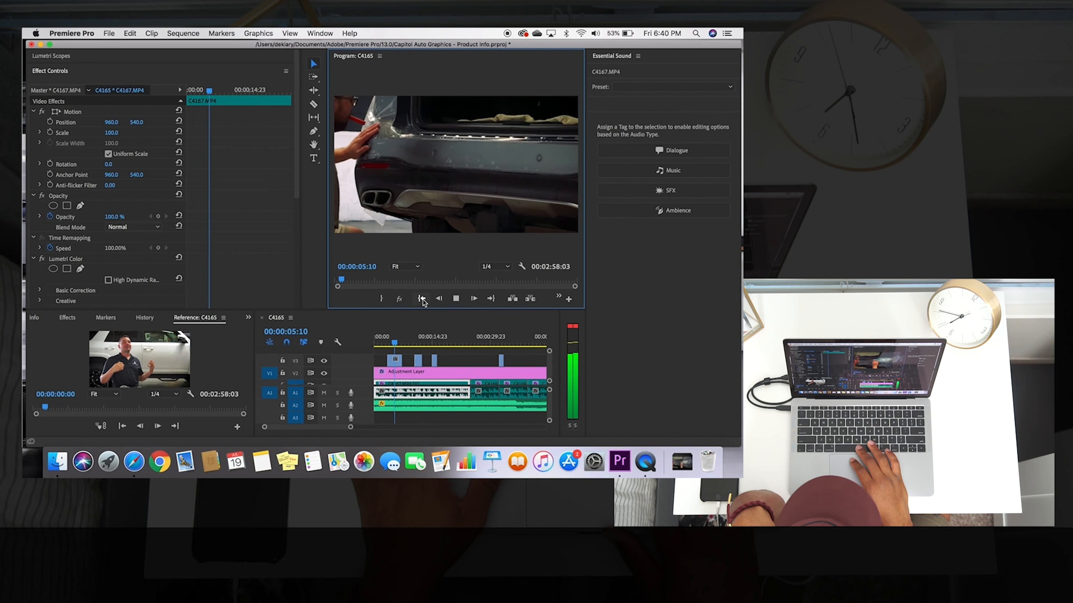
pyautogui.press('space')
# Move the opening In The Shop segment to about 00:00:21, then place the two-second BMW Bike segment at 00:00:03:19 and play it.
pyautogui.moveTo(396, 364)
pyautogui.mouseDown()
pyautogui.moveTo(464, 364)
pyautogui.moveTo(397, 364)
pyautogui.mouseUp()
pyautogui.click(381, 339)
pyautogui.press('space')
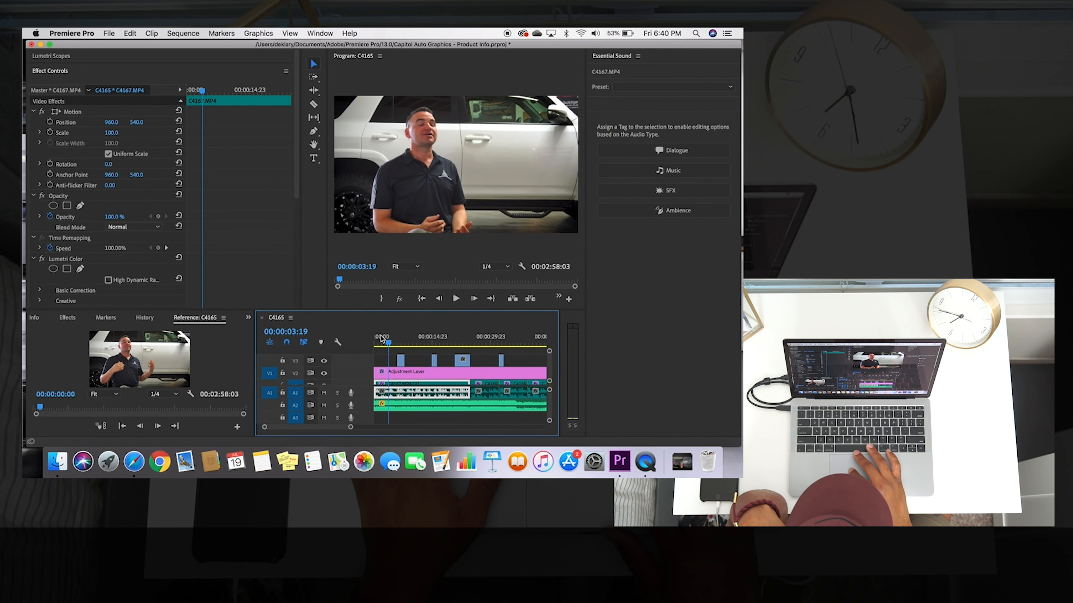
pyautogui.moveTo(400, 361); pyautogui.dragTo(392, 363)
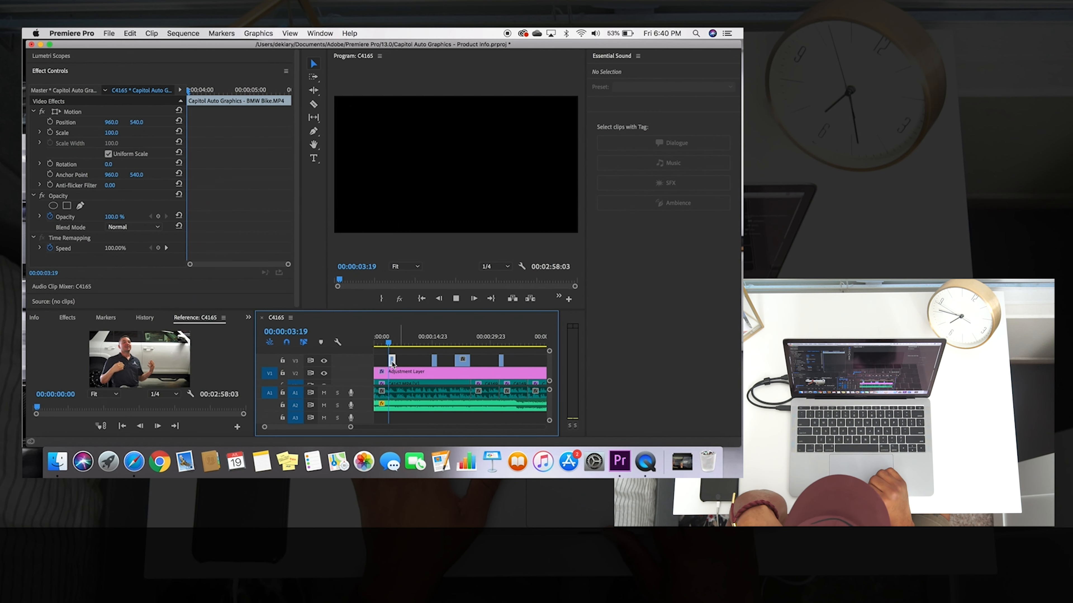
pyautogui.press('space')
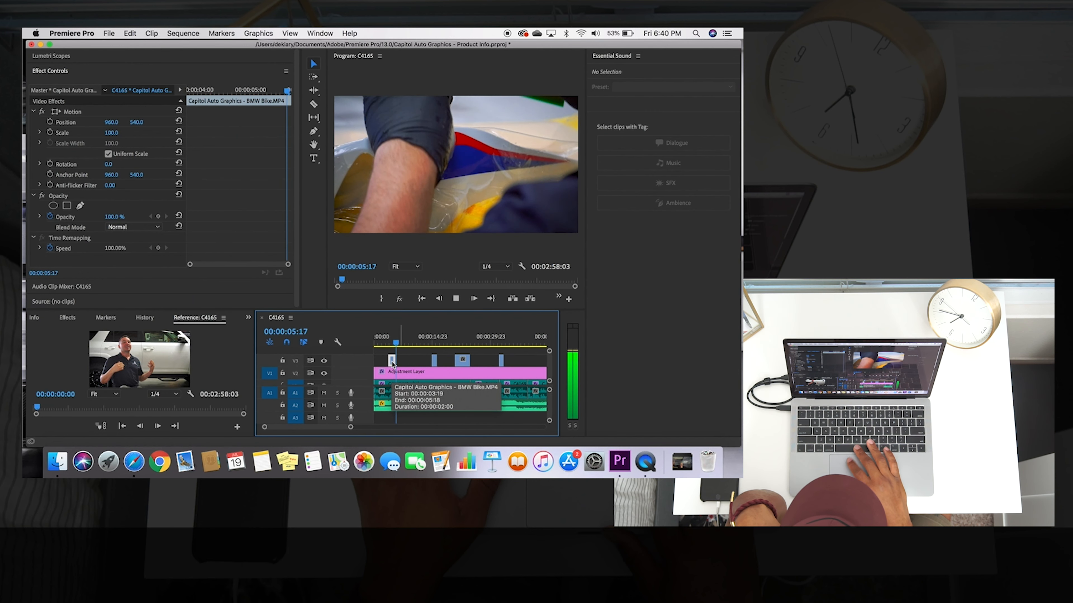
pyautogui.press('space')
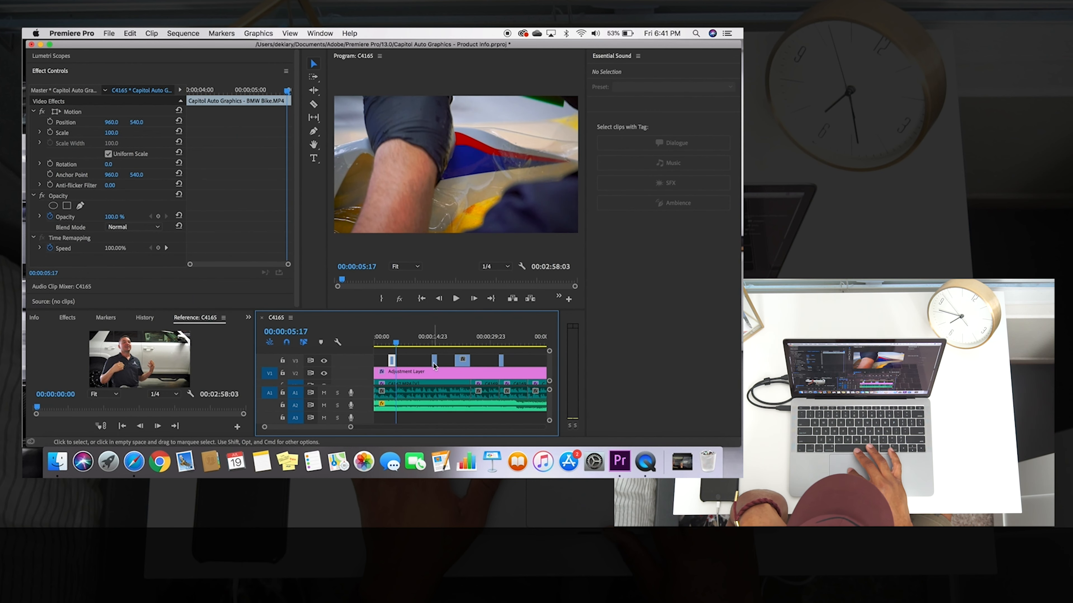
# Move the two-second BMW Bike segment to about 00:00:09, put the shorter film-peeling segment at about 00:00:04, and play the result.
pyautogui.moveTo(392, 361)
pyautogui.mouseDown()
pyautogui.moveTo(410, 361)
pyautogui.moveTo(393, 364)
pyautogui.mouseUp()
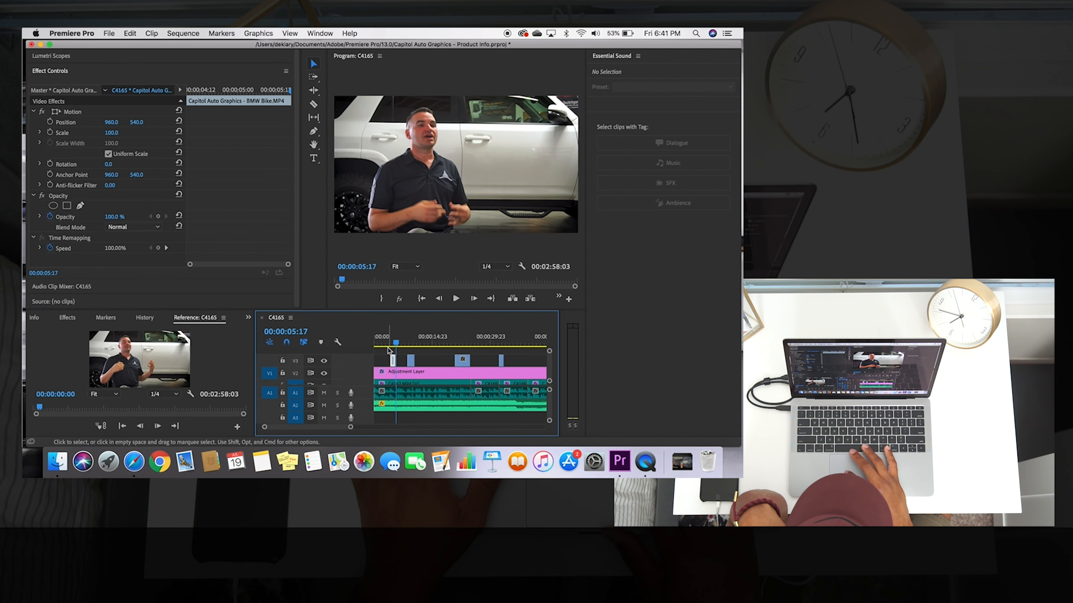
pyautogui.click(387, 340)
pyautogui.press('space')
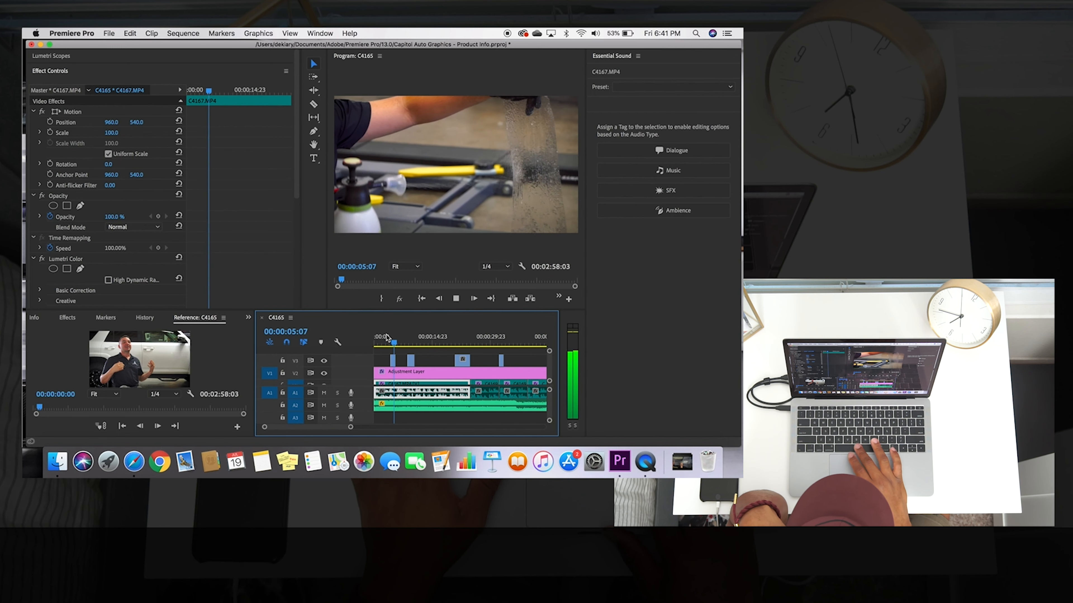
pyautogui.press('space')
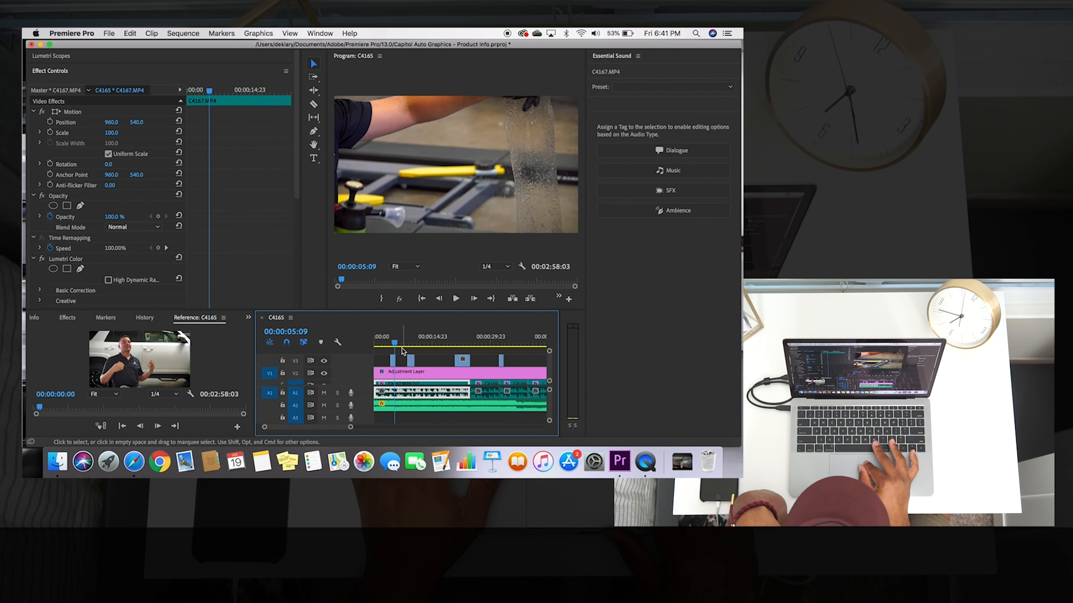
# Replay from 00:00:03:02 and shift the film-peeling BMW Bike segment earlier so it starts at about 00:00:03:18.
pyautogui.press('=')
pyautogui.click(401, 335)
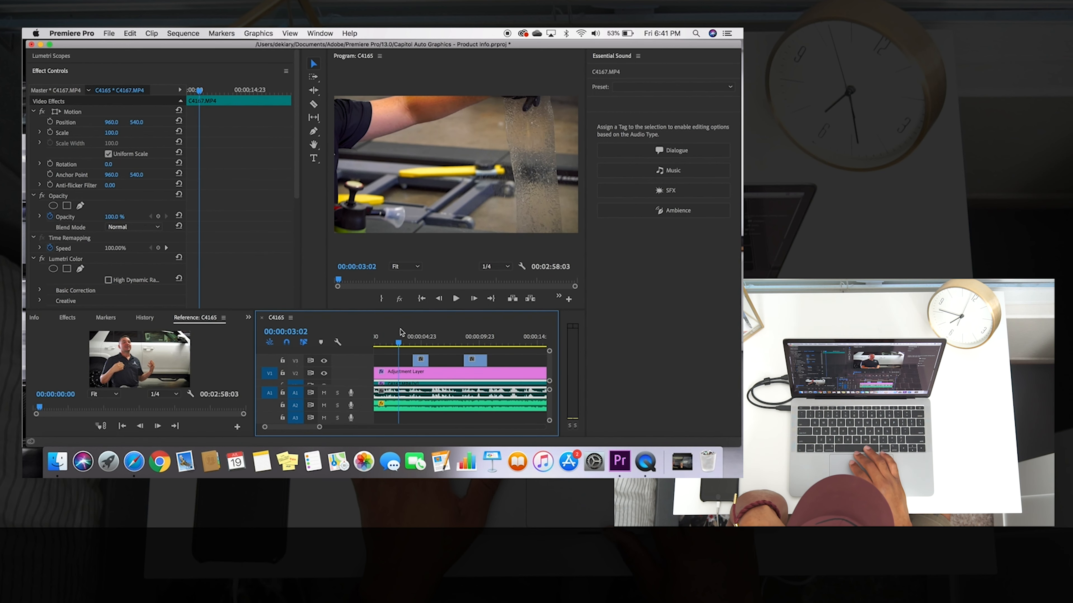
pyautogui.press('space')
pyautogui.press('space')
pyautogui.moveTo(421, 360); pyautogui.dragTo(412, 360)
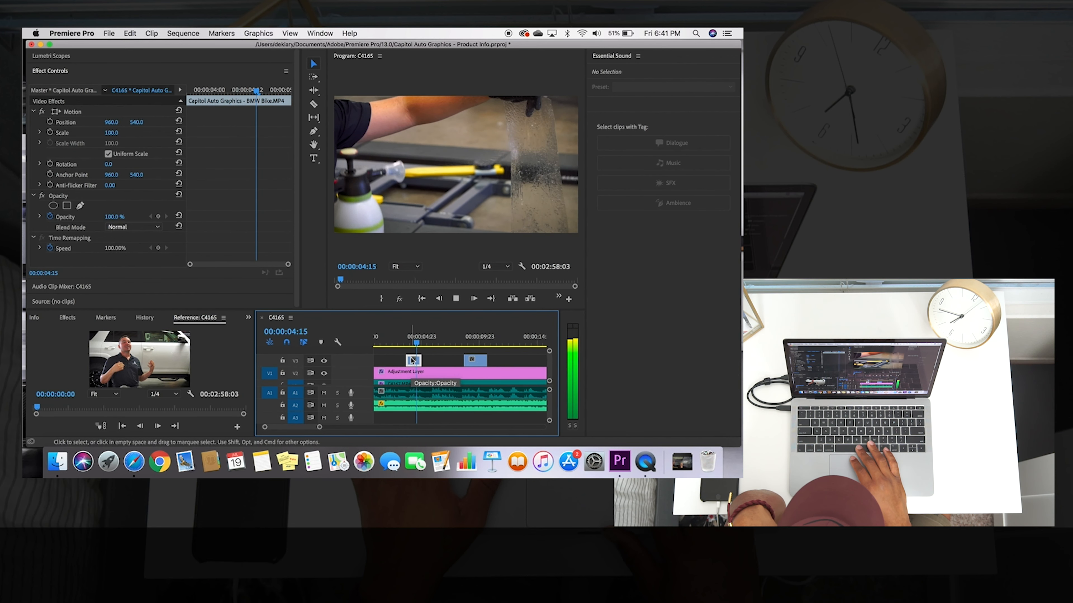
pyautogui.press('space')
# Place the two-second BMW Bike segment directly after the film-peeling one at 00:00:05:02, play both and save the project.
pyautogui.moveTo(480, 364); pyautogui.dragTo(439, 364)
pyautogui.scroll(2, 439, 362)
pyautogui.hscroll(-1, 440, 363)
pyautogui.click(416, 342)
pyautogui.press('space')
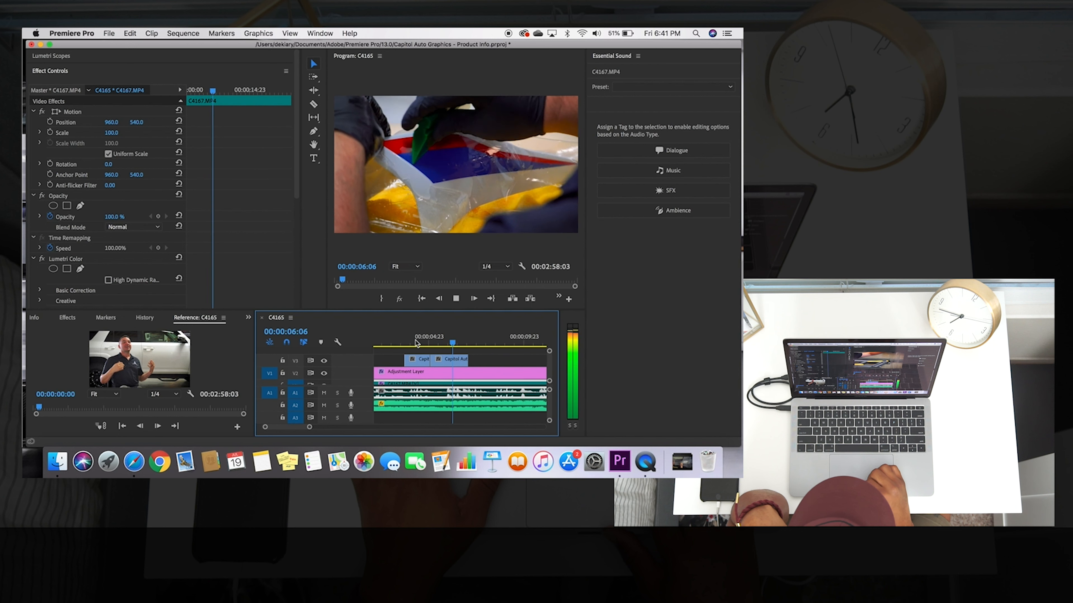
pyautogui.press('space')
pyautogui.press('-')
pyautogui.press('space')
pyautogui.press('space')
pyautogui.press('super+s')
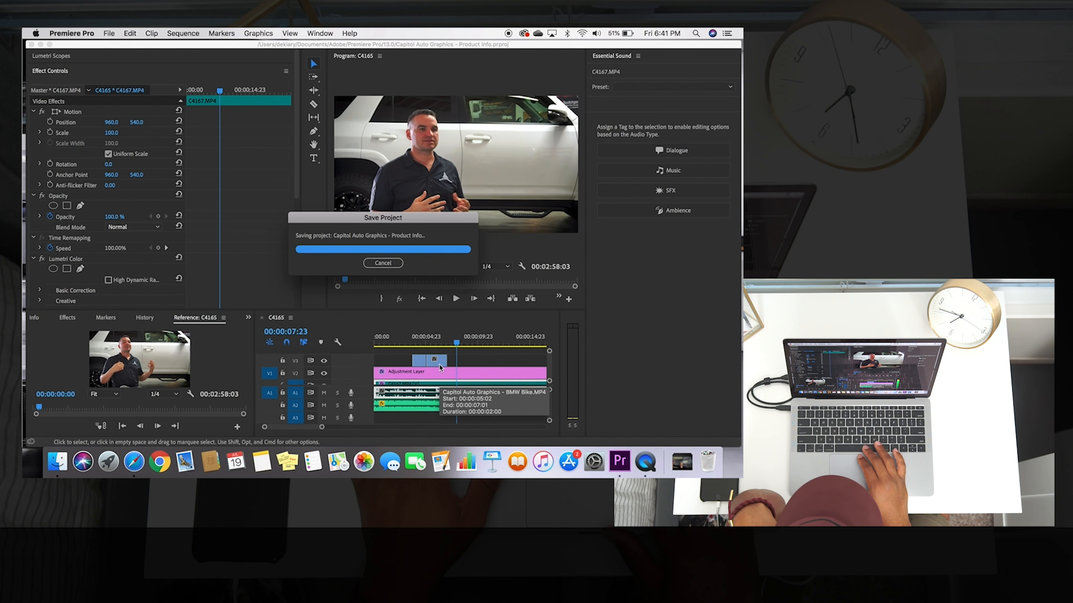
# Trim the start of the In The Shop segment to 00:00:23:01 and move the remaining piece directly after the two opening BMW Bike segments.
pyautogui.press('space')
pyautogui.press('-')
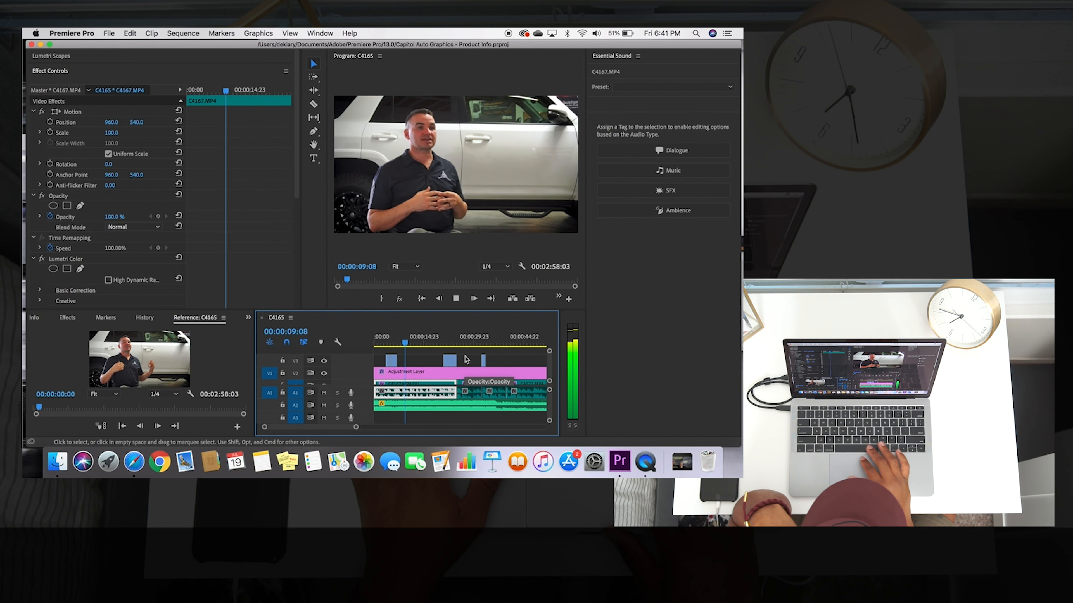
pyautogui.click(441, 338)
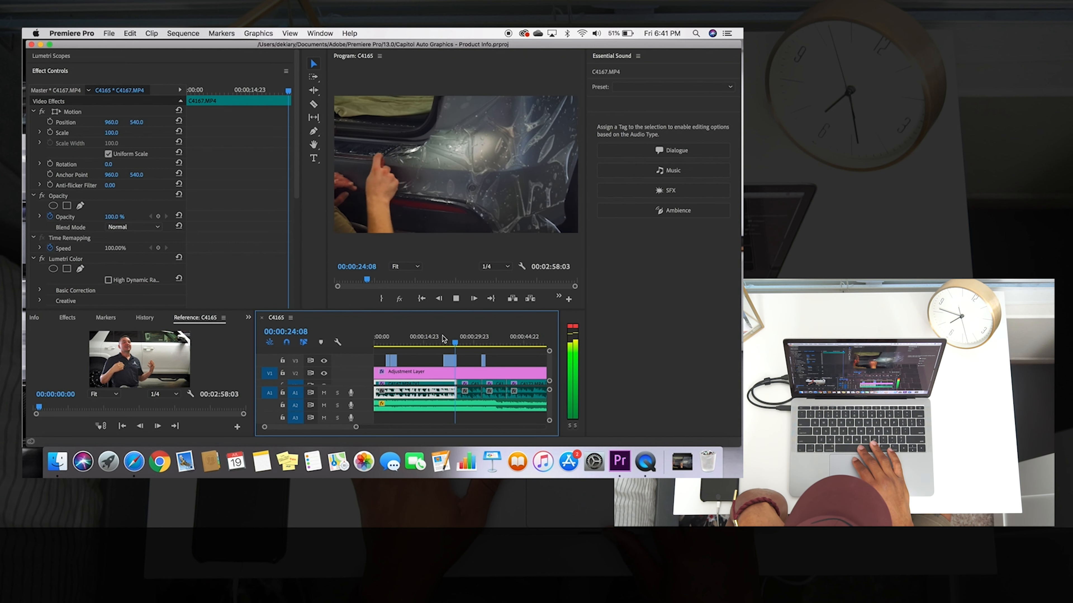
pyautogui.press('space')
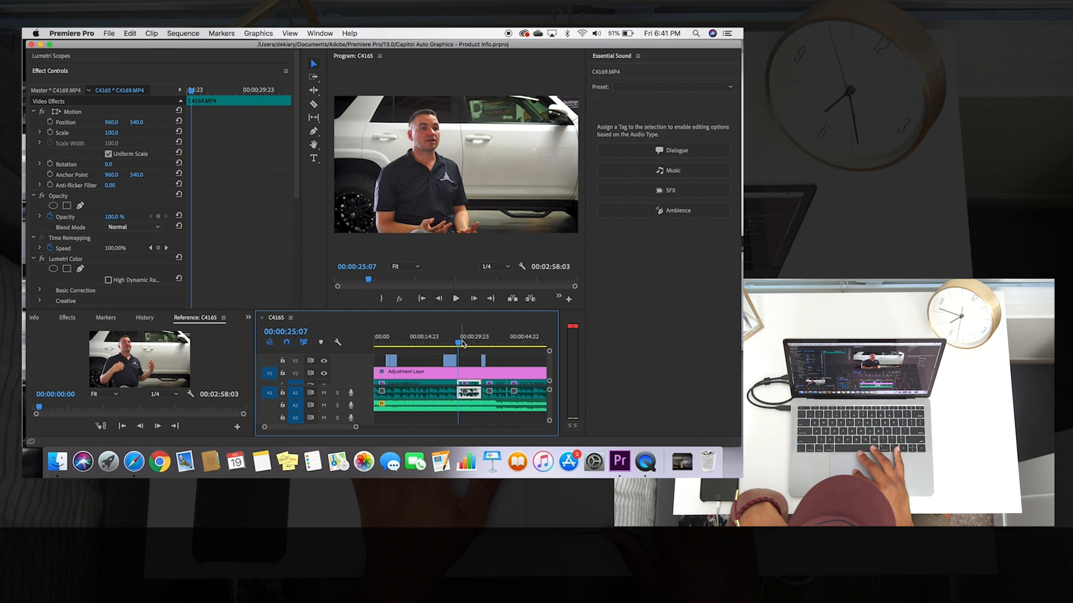
pyautogui.moveTo(461, 346)
pyautogui.mouseDown()
pyautogui.moveTo(444, 345)
pyautogui.moveTo(454, 347)
pyautogui.moveTo(451, 361)
pyautogui.mouseUp()
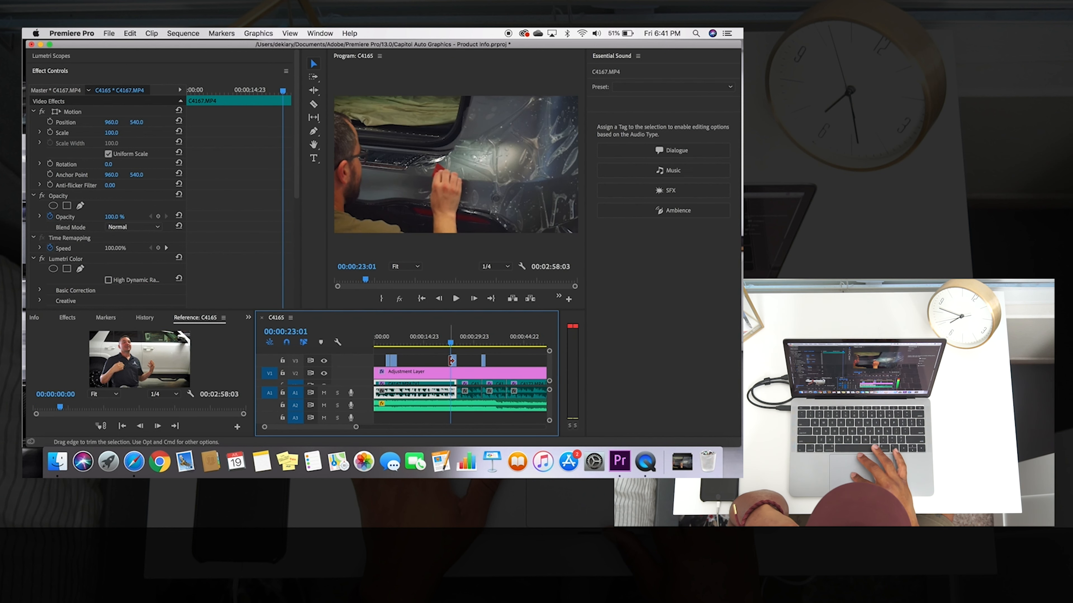
pyautogui.moveTo(453, 361); pyautogui.dragTo(403, 360)
# Save the project and replay the opening B-roll sequence from 00:00:01:05 to 00:00:14:18.
pyautogui.click(378, 338)
pyautogui.press('super+s')
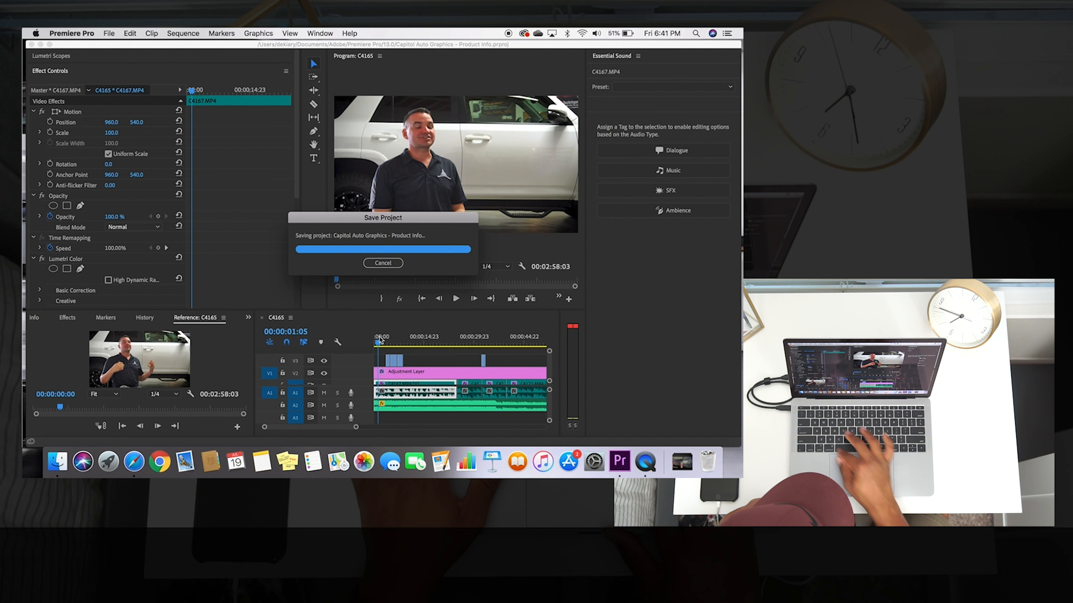
pyautogui.press('space')
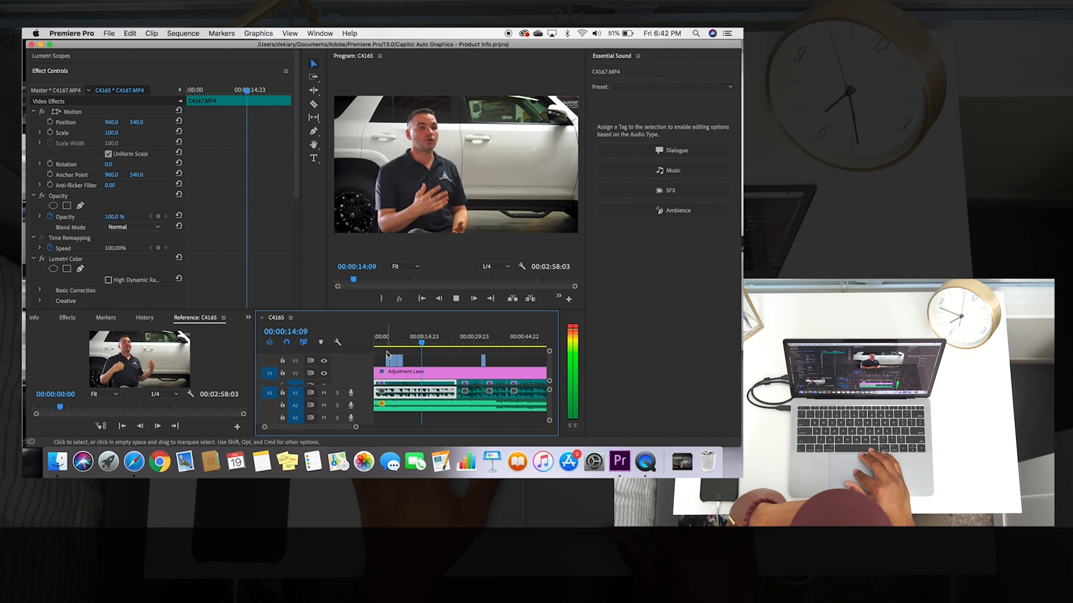
pyautogui.press('space')
pyautogui.press('super+s')
# Play the last BMW Bike segment from 00:00:31:21, delete that segment at 00:00:32:08 and save the project.
pyautogui.scroll(-3, 477, 357)
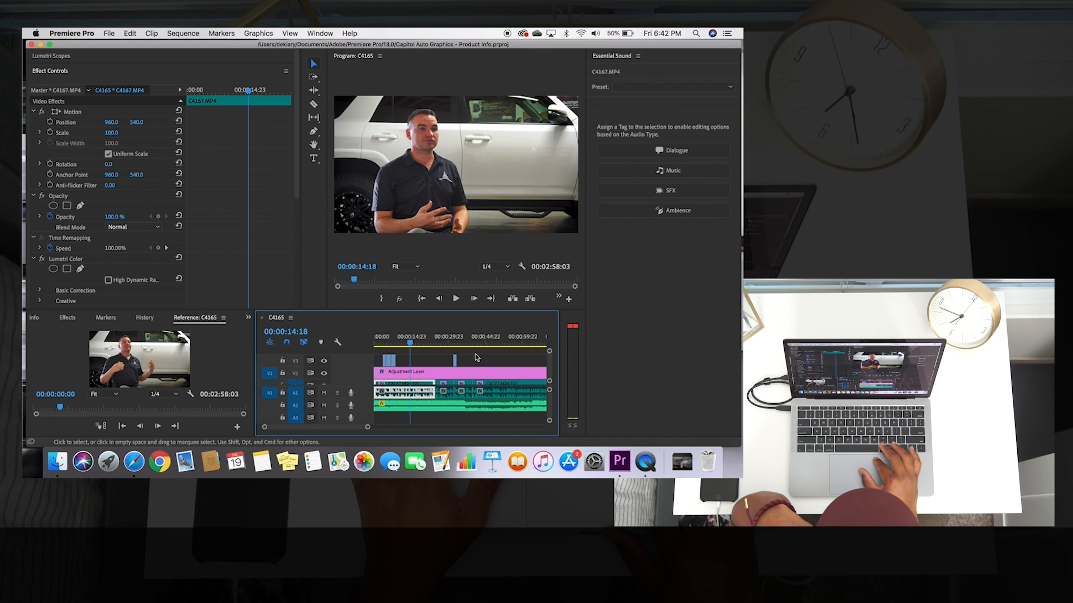
pyautogui.hscroll(3, 466, 360)
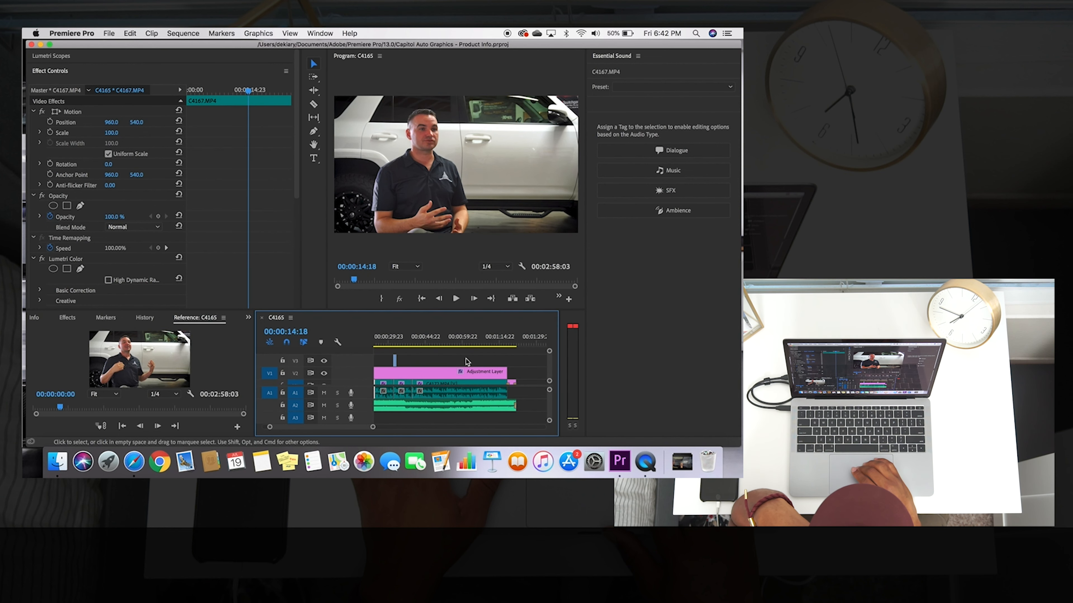
pyautogui.scroll(2, 466, 359)
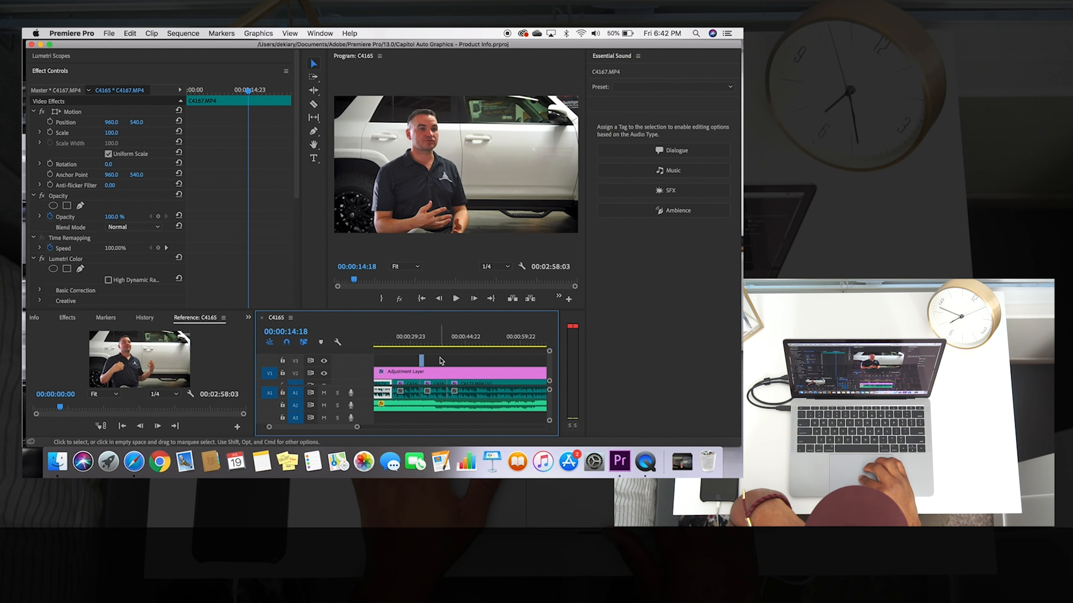
pyautogui.click(421, 344)
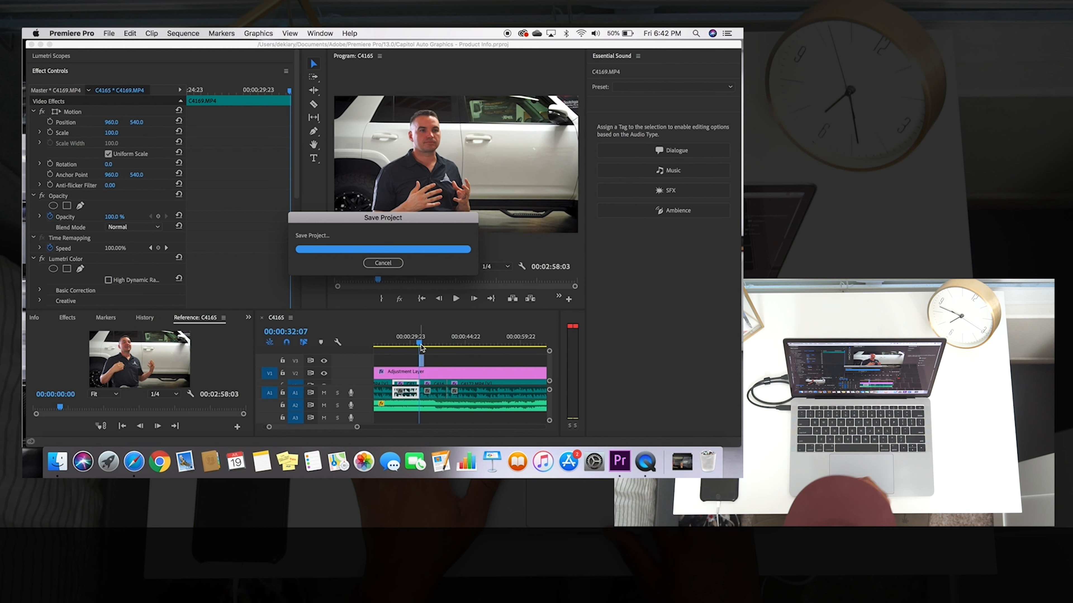
pyautogui.scroll(3, 421, 354)
pyautogui.scroll(-1, 421, 354)
pyautogui.moveTo(420, 344); pyautogui.dragTo(418, 344)
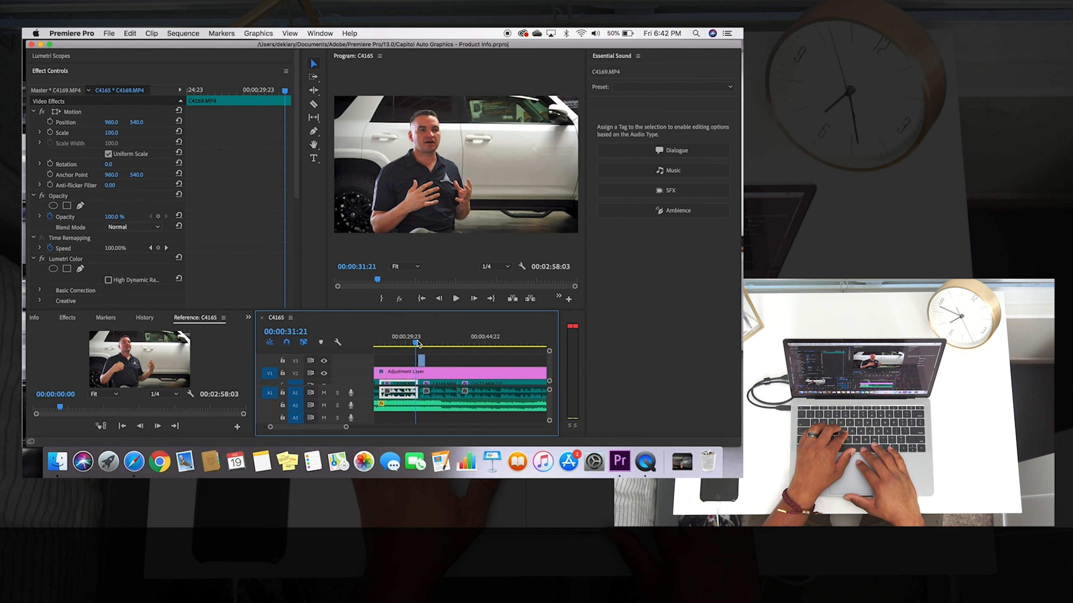
pyautogui.press('space')
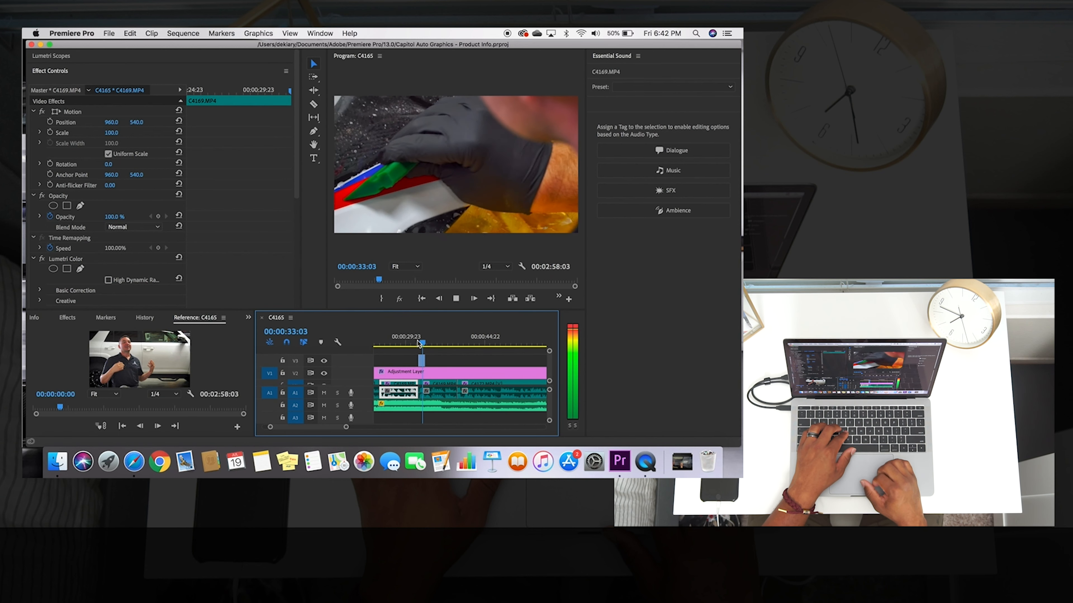
pyautogui.press('space')
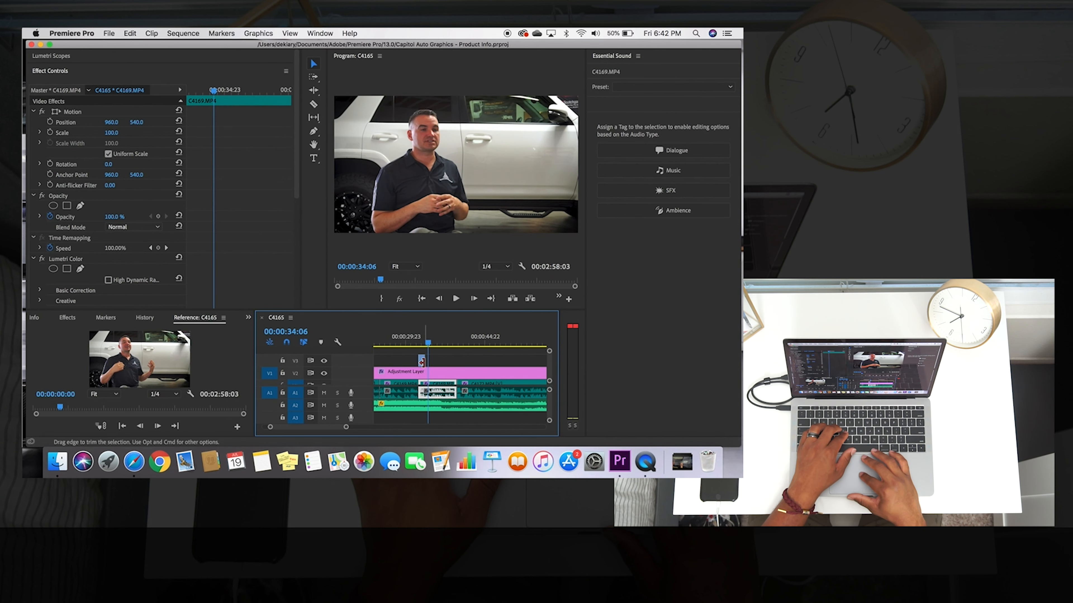
pyautogui.click(423, 361)
pyautogui.press('Delete')
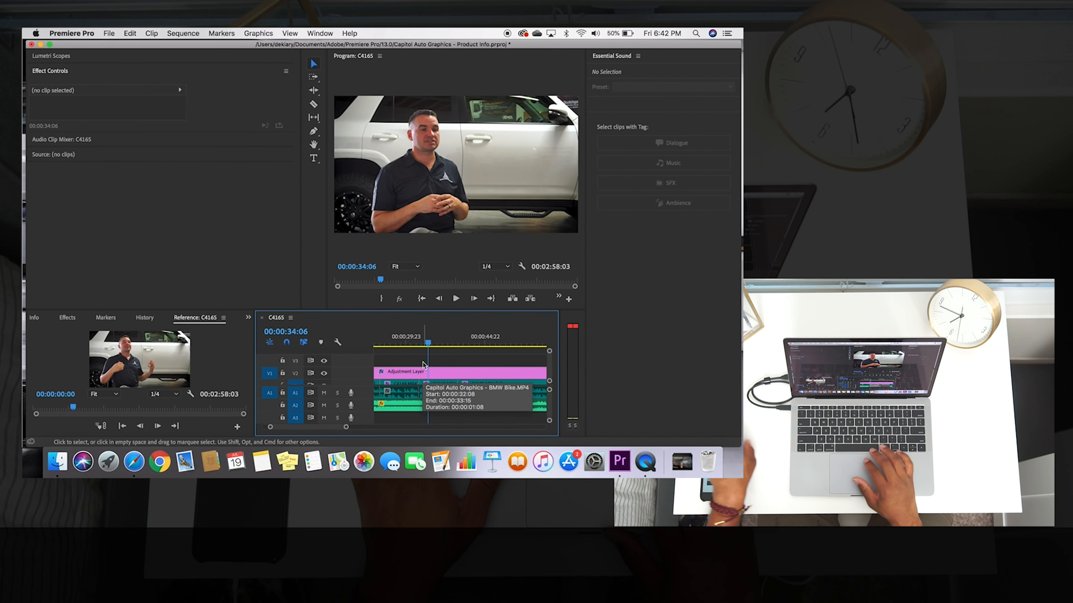
pyautogui.press('super+s')
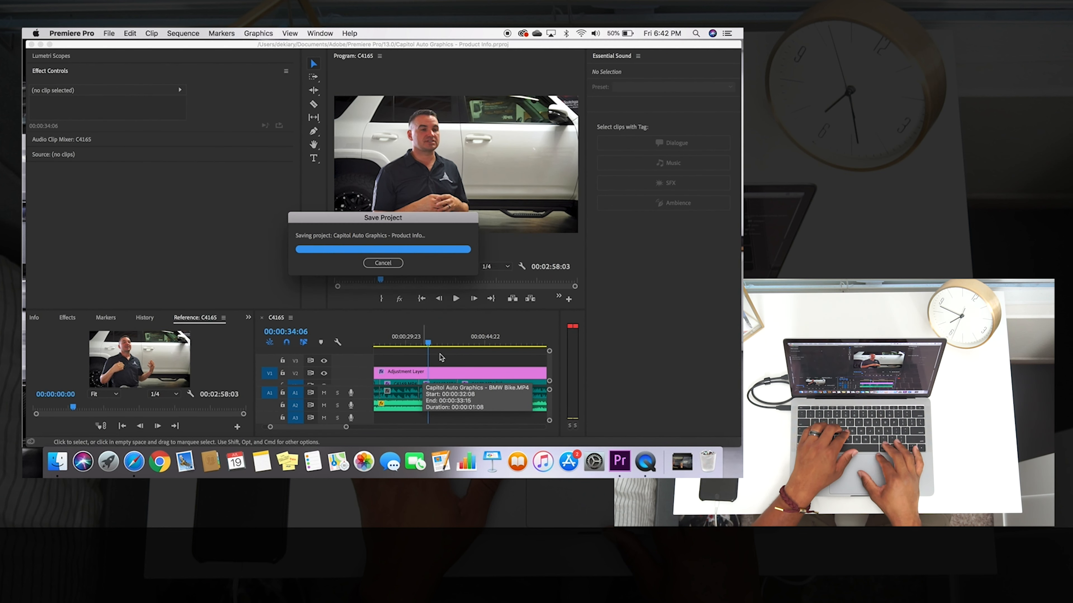
# Play the C3747.MP4 clip parked at the far end of the sequence from 00:02:47:21 to 00:02:50:06.
pyautogui.scroll(-5, 441, 358)
pyautogui.click(445, 341)
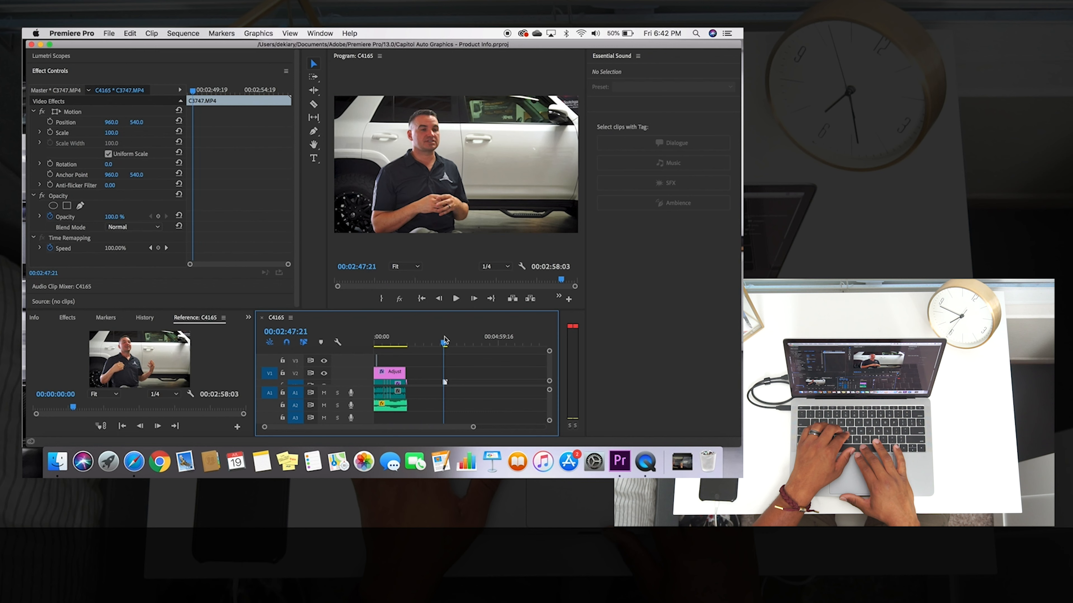
pyautogui.press('space')
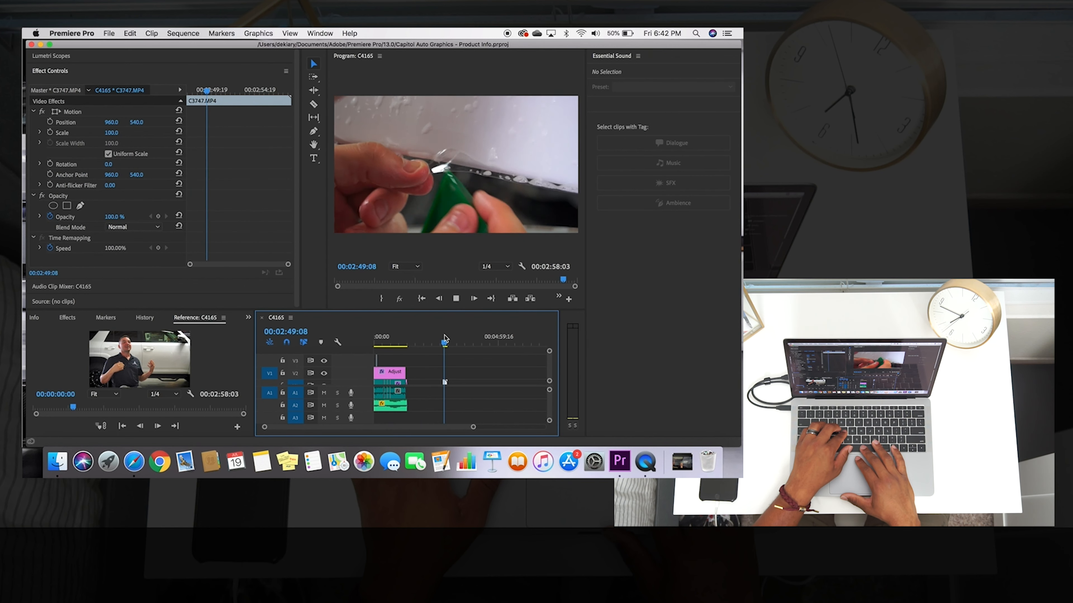
pyautogui.press('space')
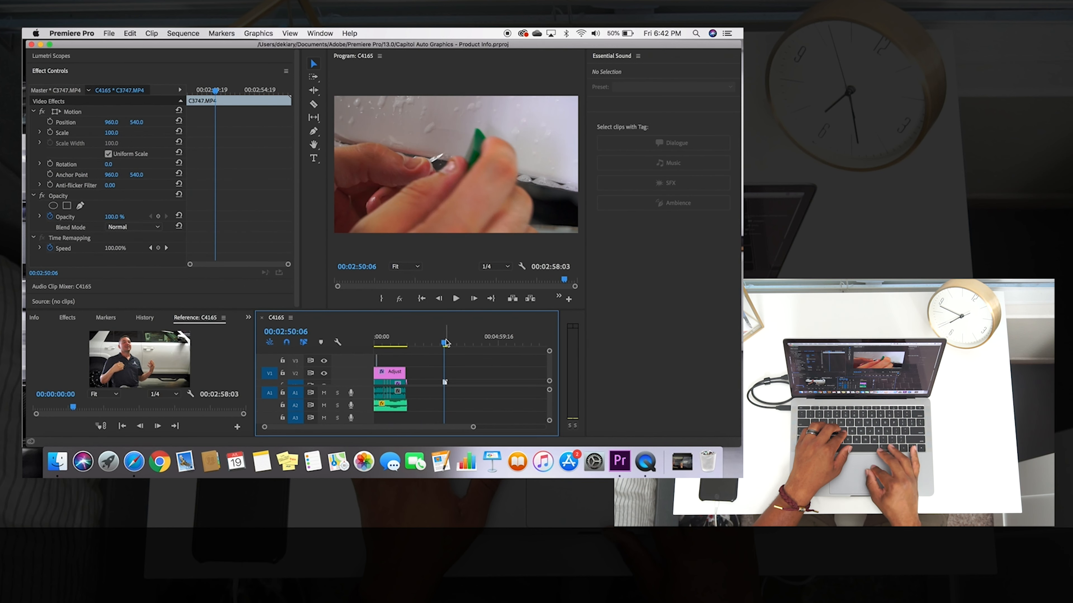
# Move the C3747.MP4 clip onto video track V3 above the adjustment layer, starting at about 00:00:14 after the opening B-roll.
pyautogui.scroll(-1, 441, 359)
pyautogui.scroll(3, 440, 360)
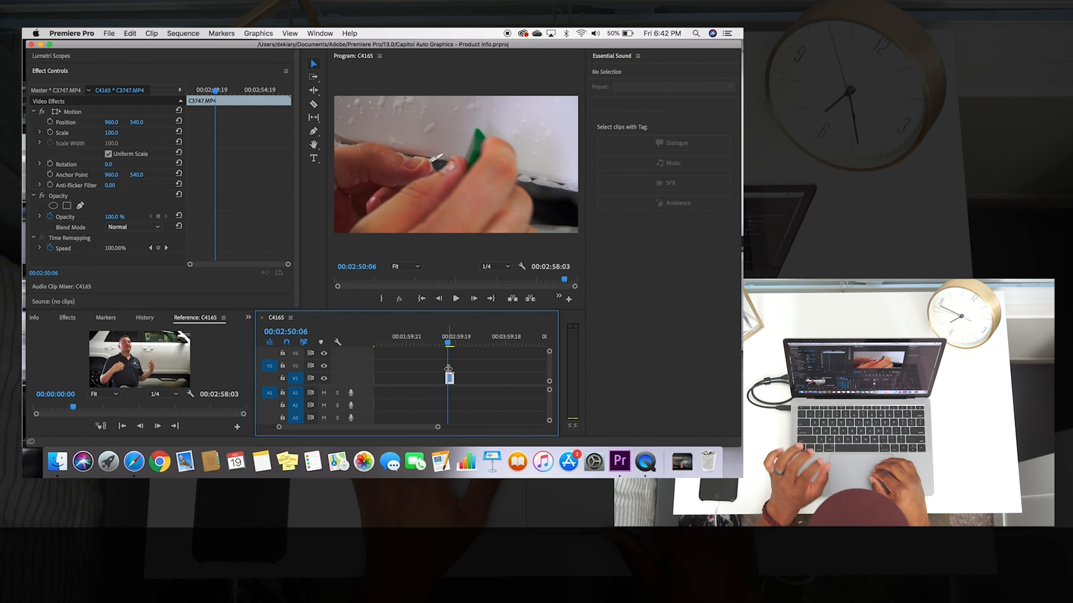
pyautogui.moveTo(451, 381); pyautogui.dragTo(398, 363)
pyautogui.hscroll(-4, 398, 363)
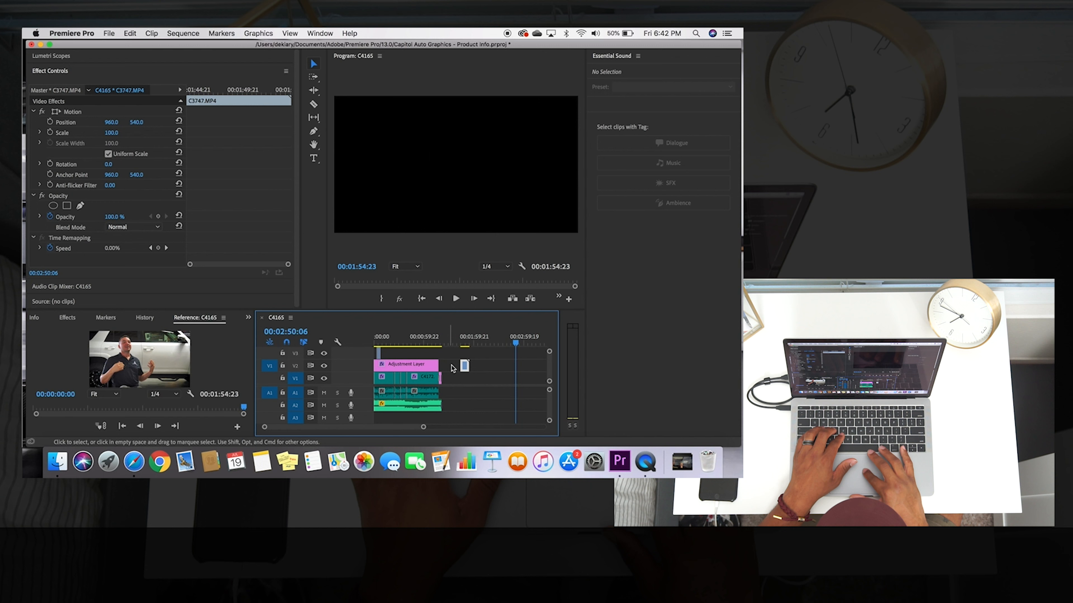
pyautogui.moveTo(465, 368); pyautogui.dragTo(391, 355)
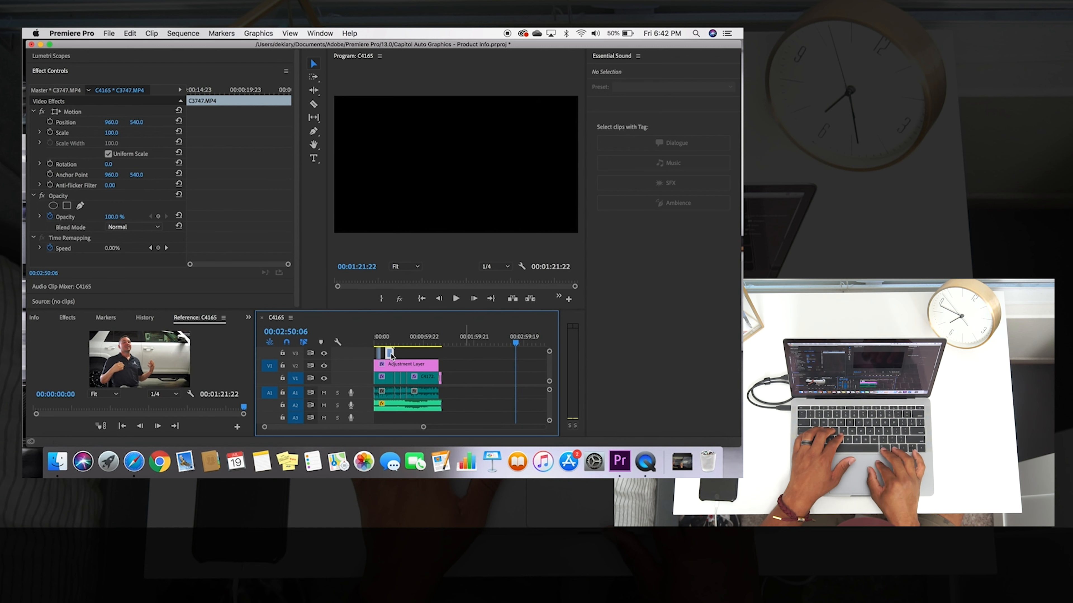
# Play the sequence from 00:00:13:07 through the C3747.MP4 clip over the interview, pausing at 00:00:17:11, 00:00:21:12 and 00:00:22:19.
pyautogui.press('\\')
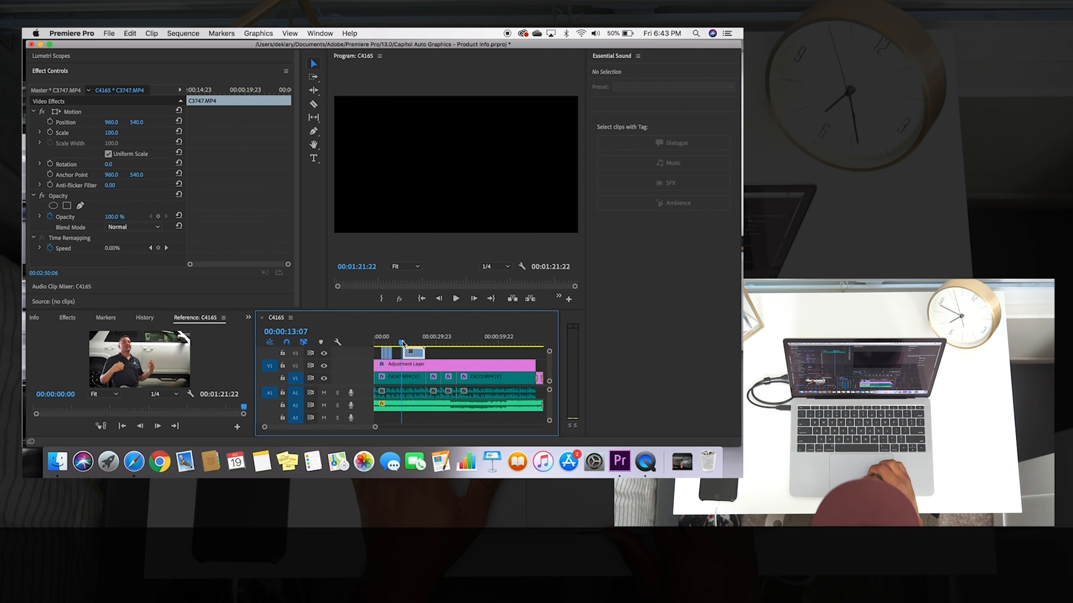
pyautogui.click(401, 343)
pyautogui.press('space')
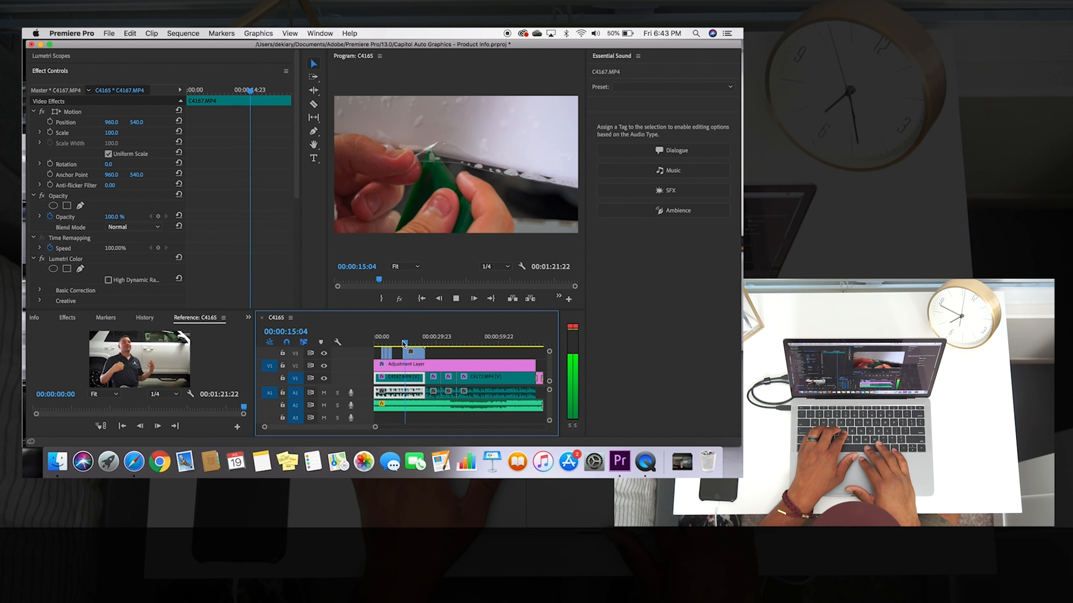
pyautogui.press('space')
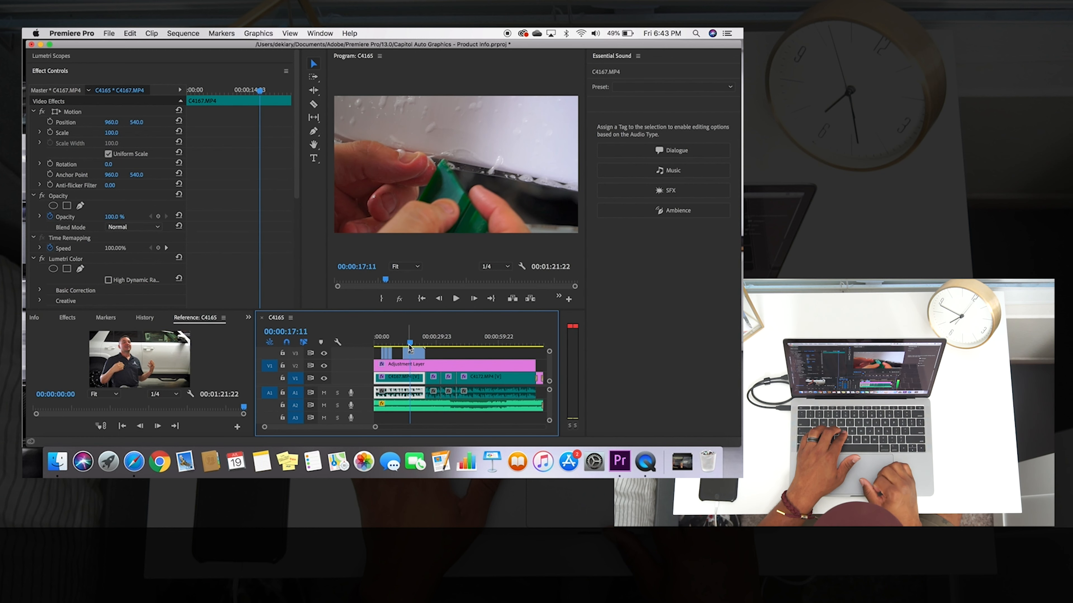
pyautogui.press('space')
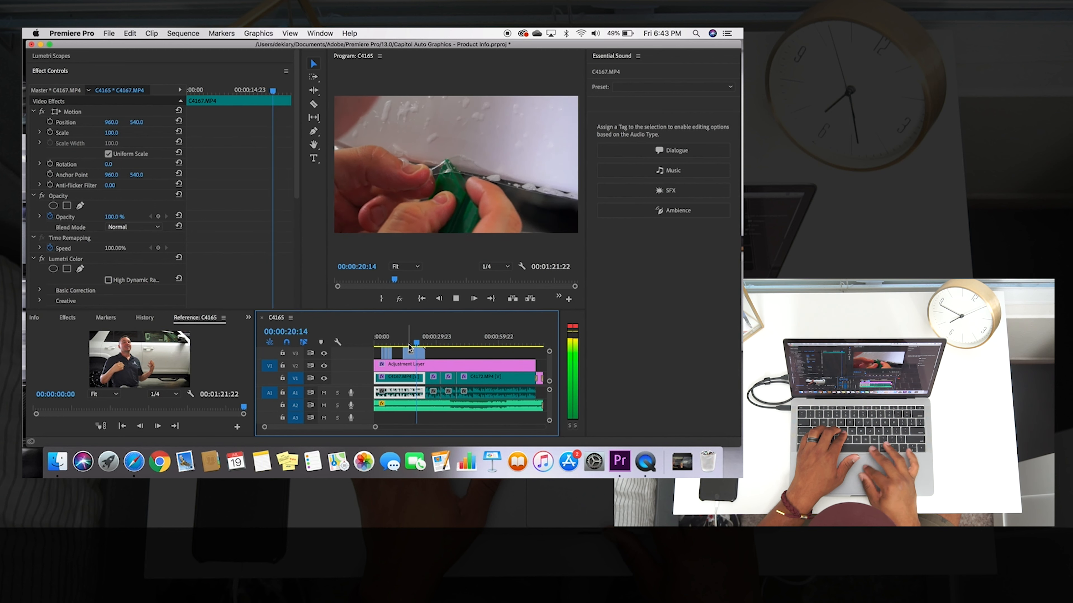
pyautogui.press('space')
pyautogui.press('=')
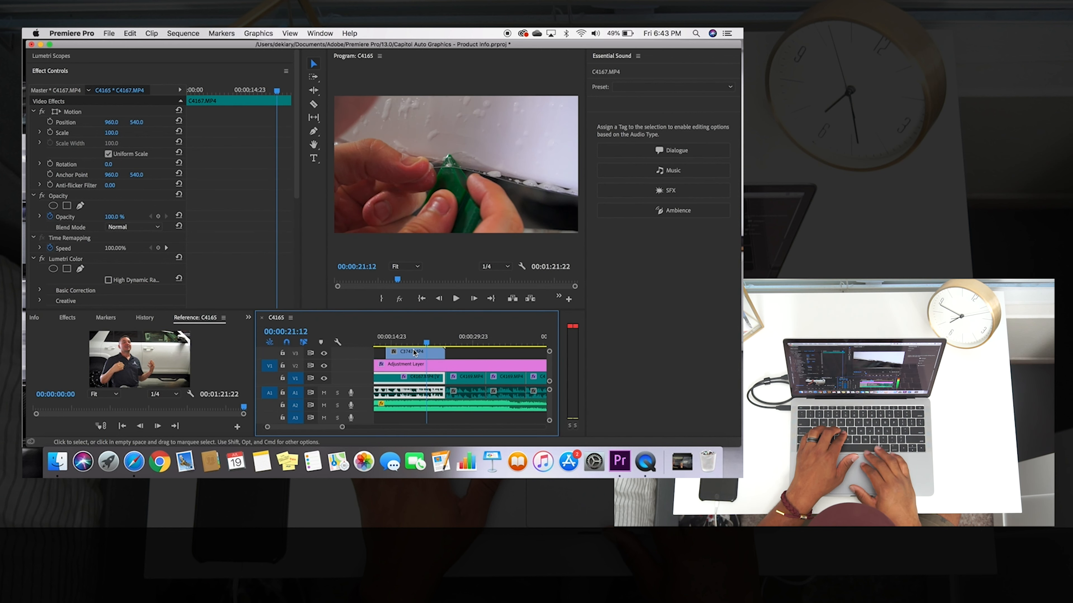
pyautogui.press('space')
pyautogui.press('space')
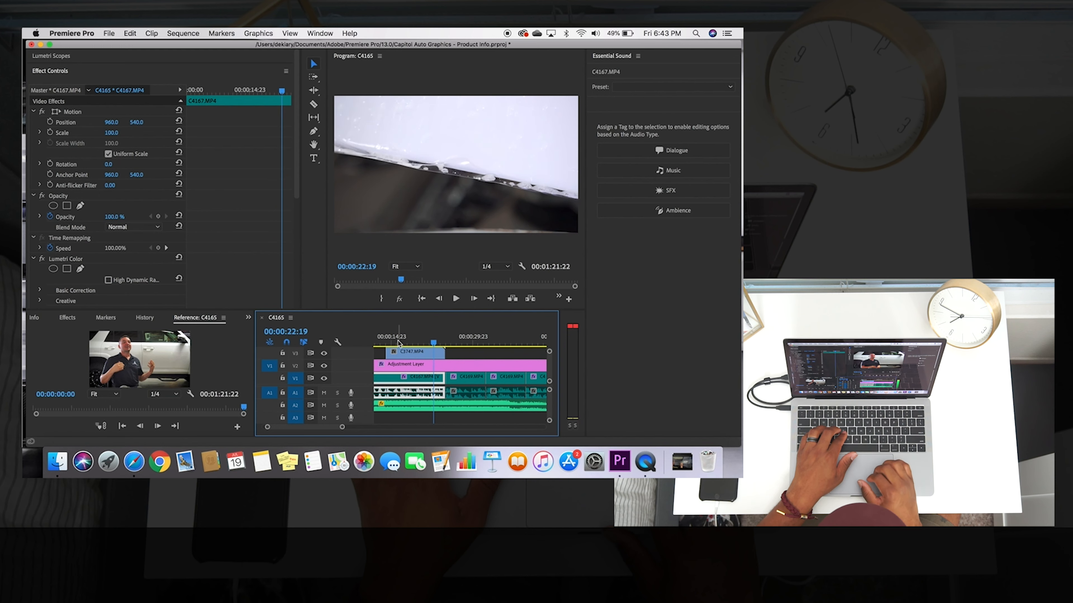
# Replay the opening part of the C3747.MP4 clip over the interview and stop at 00:00:18:02.
pyautogui.click(384, 341)
pyautogui.press('space')
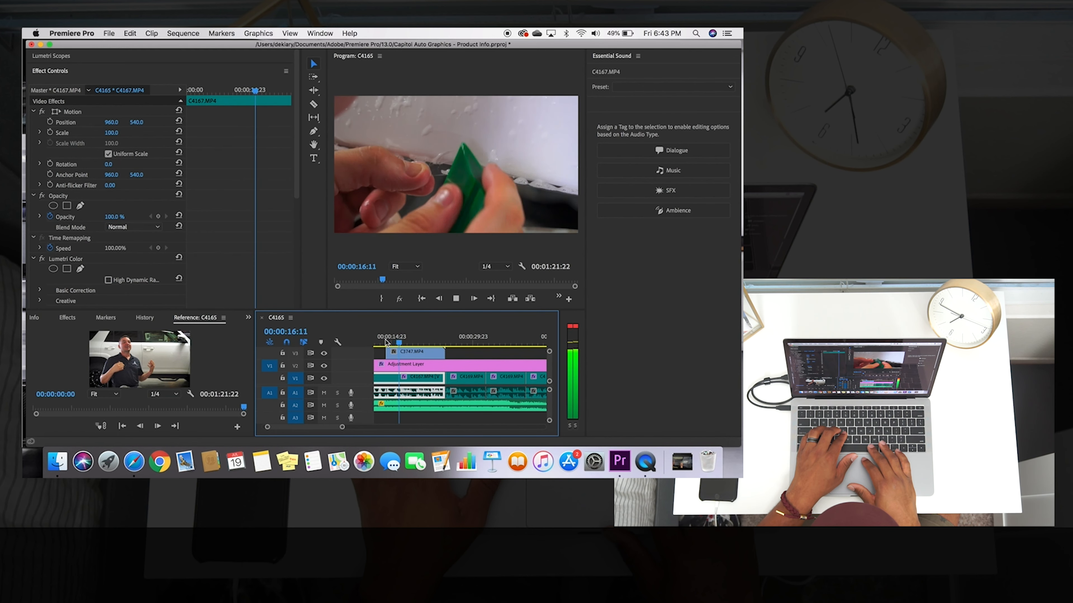
pyautogui.press('space')
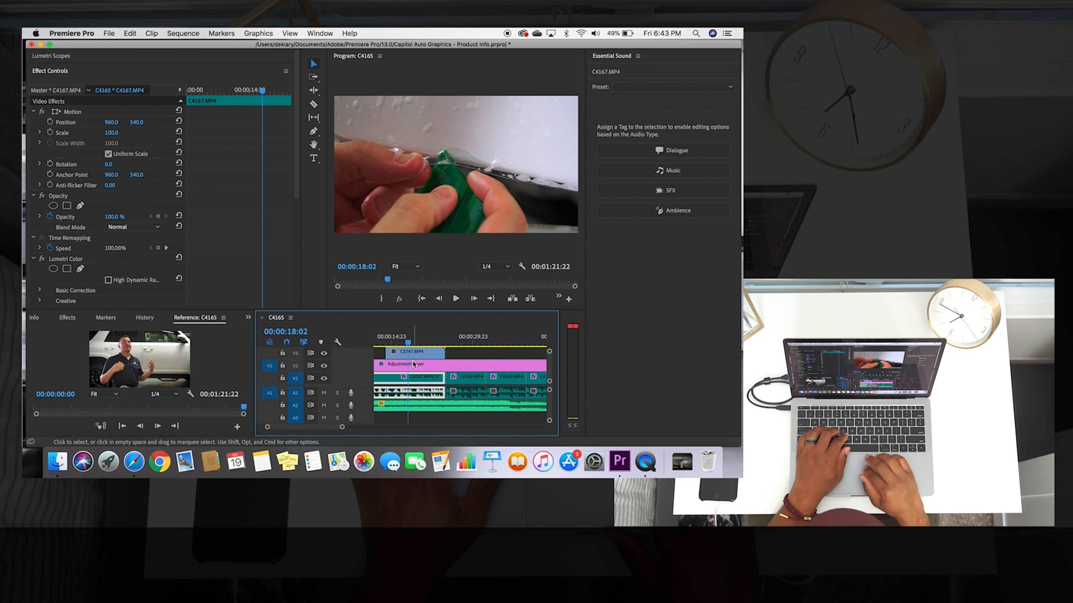
pyautogui.scroll(-3, 414, 365)
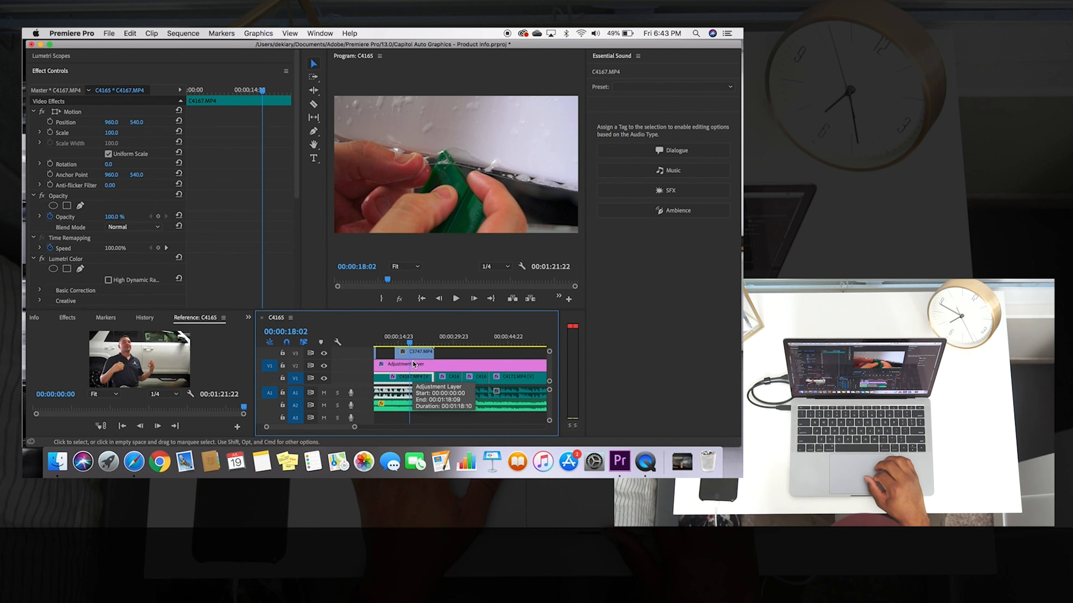
pyautogui.scroll(-3, 414, 364)
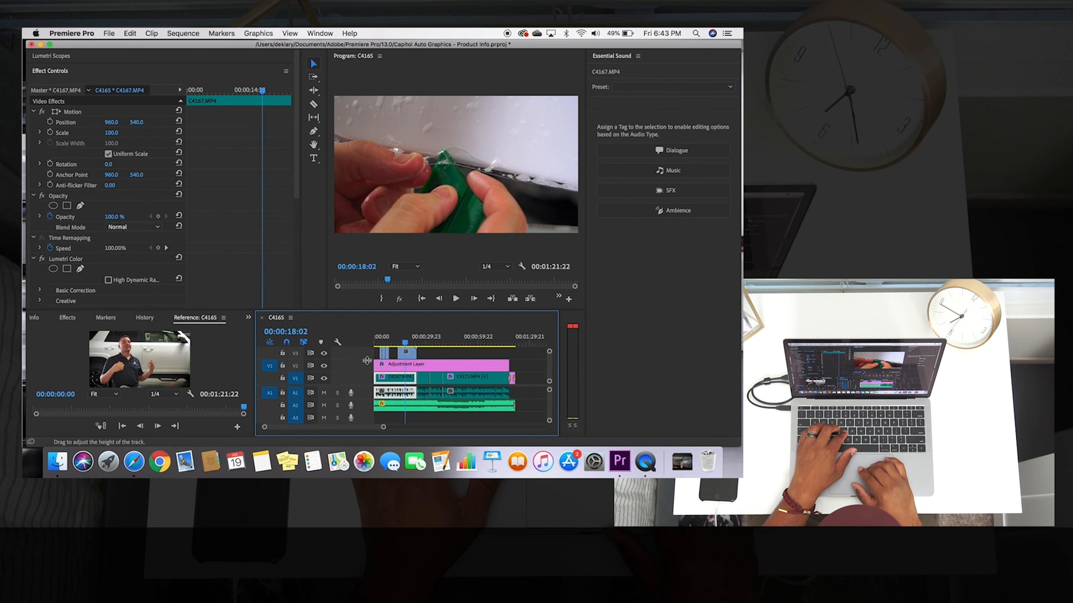
# Play the opening of the sequence from near its start to review the B-roll, and save the project.
pyautogui.press('=')
pyautogui.press('=')
pyautogui.click(386, 339)
pyautogui.press('space')
pyautogui.press('space')
pyautogui.press('super+s')
pyautogui.press('space')
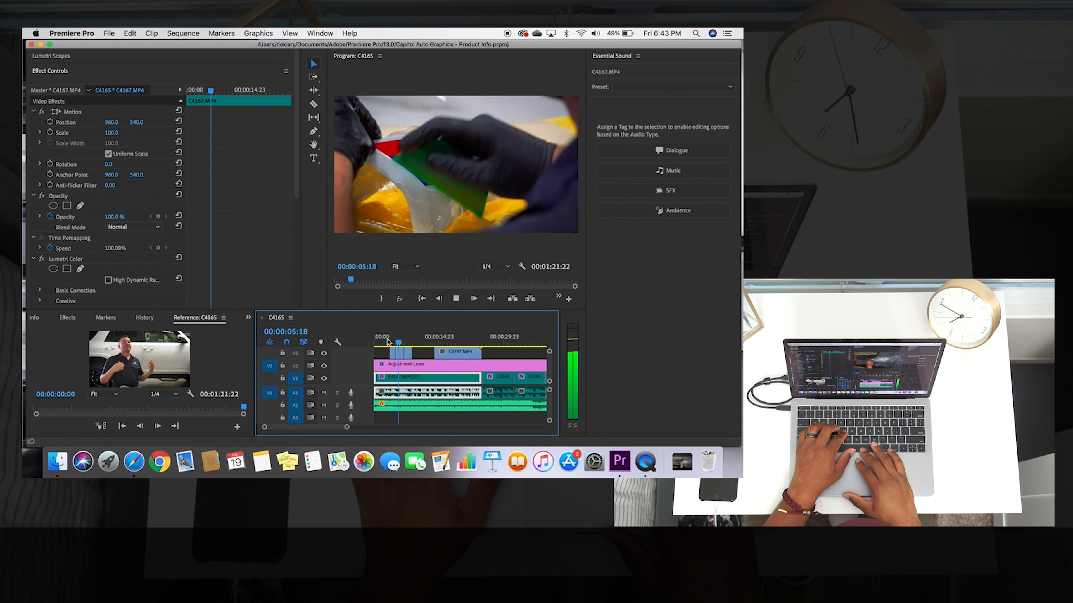
pyautogui.press('space')
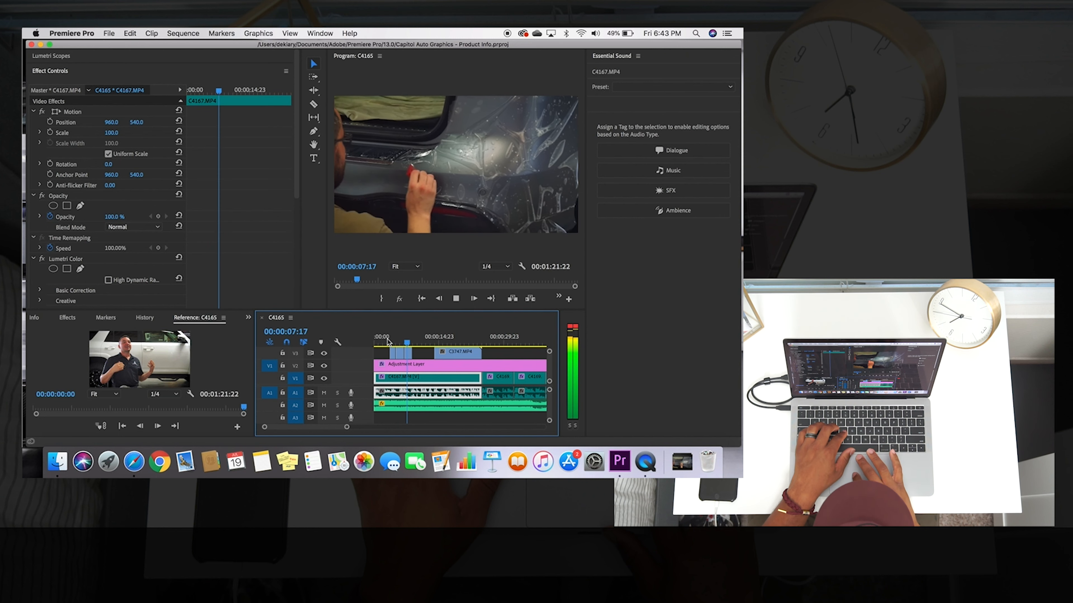
# Move the short In The Shop clip on V3 later to about 00:00:11, opening a gap before it, and save the project.
pyautogui.moveTo(409, 356); pyautogui.dragTo(424, 357)
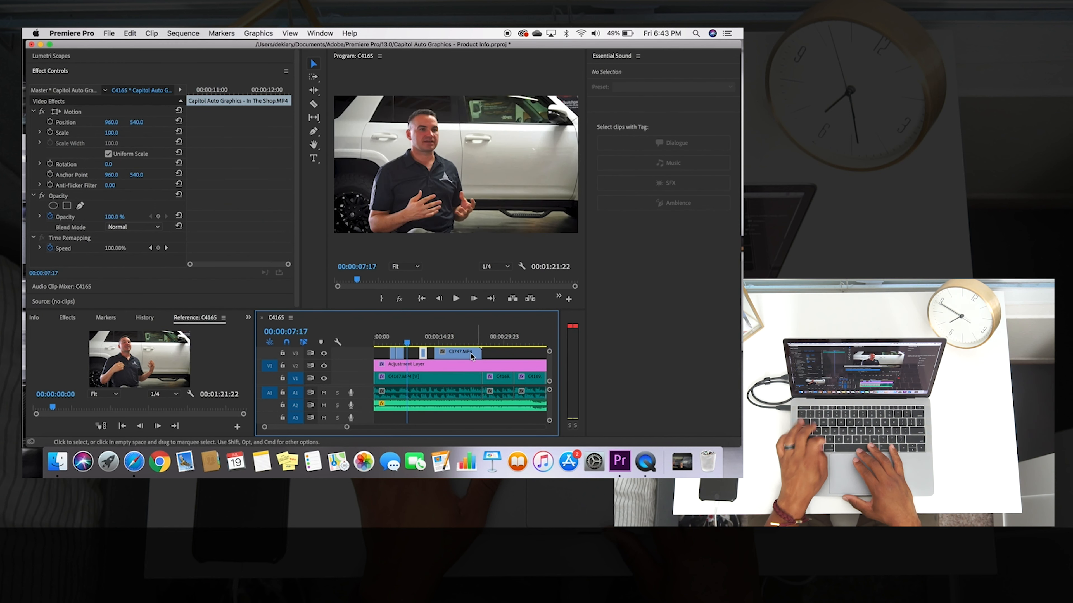
pyautogui.click(432, 343)
pyautogui.press('super+s')
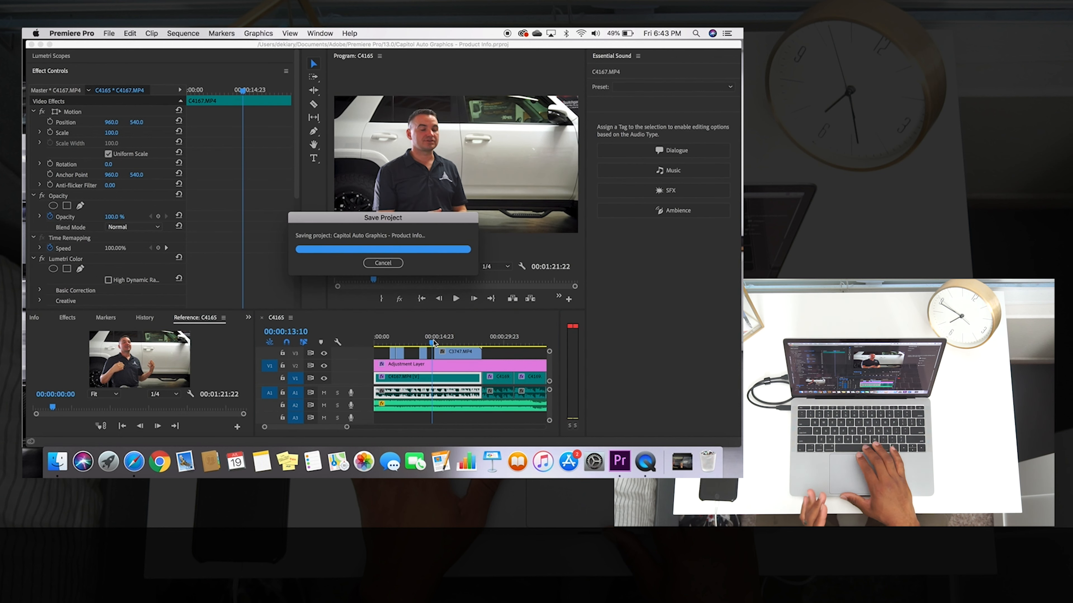
# Trim the start of the C3747.MP4 clip on V3 to about 00:00:16 and play back the shortened shot.
pyautogui.press('space')
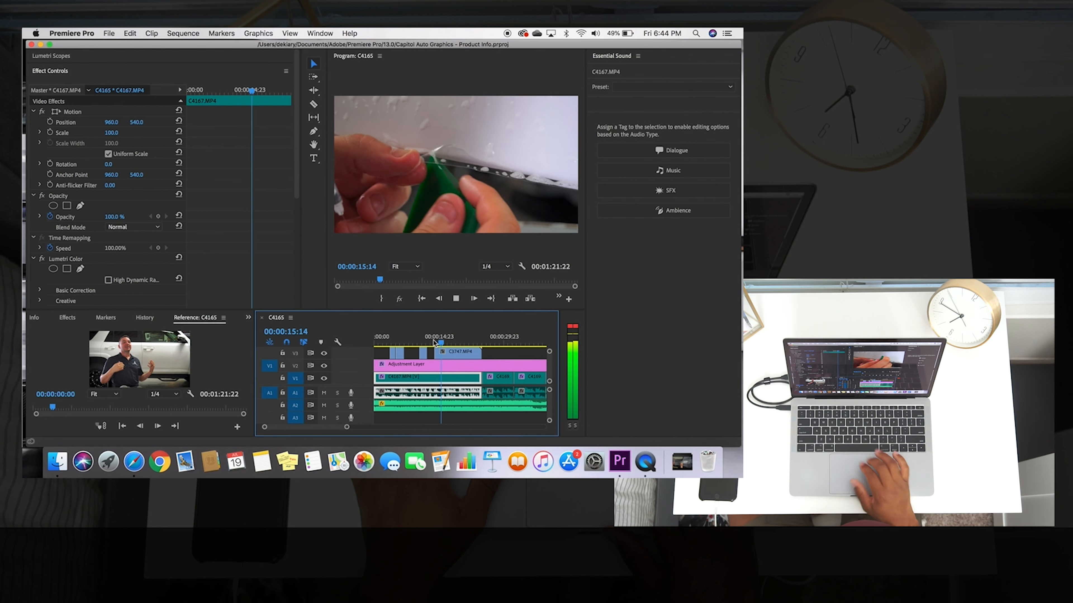
pyautogui.press('space')
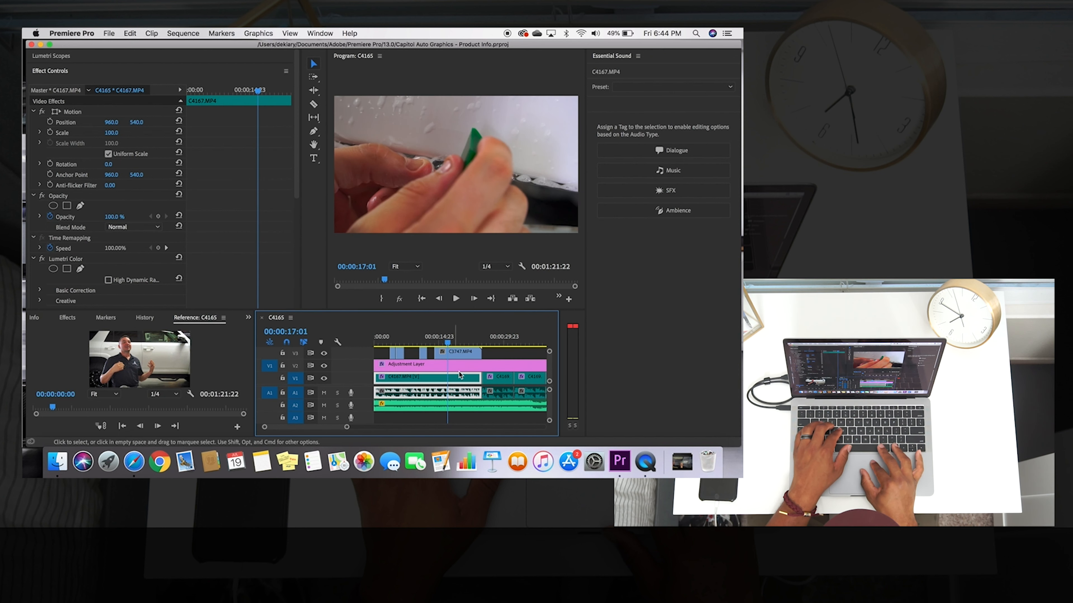
pyautogui.press('=')
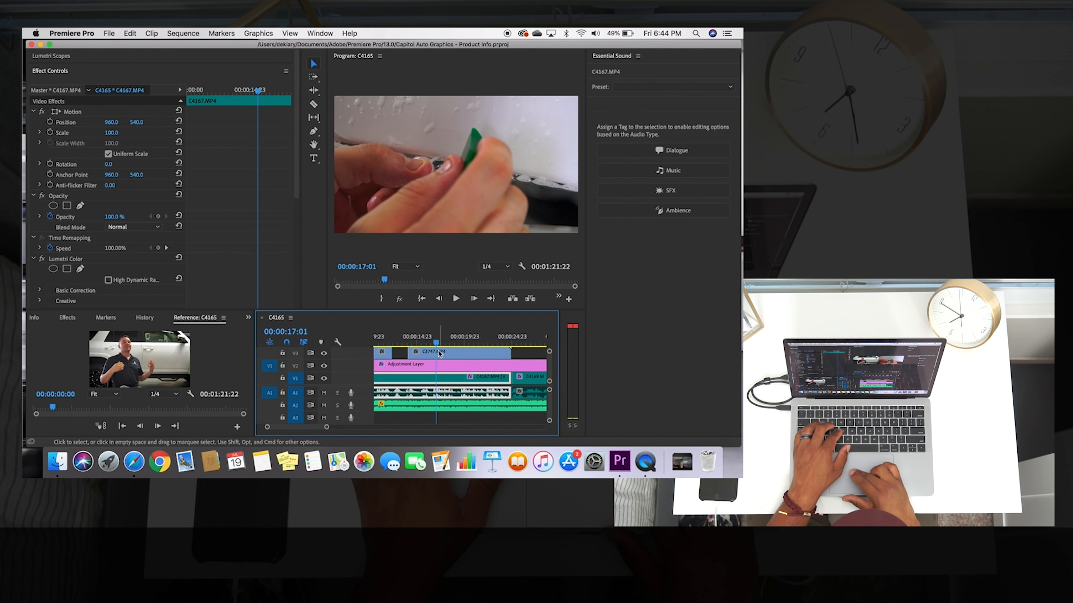
pyautogui.moveTo(414, 355); pyautogui.dragTo(429, 354)
pyautogui.click(428, 343)
pyautogui.press('space')
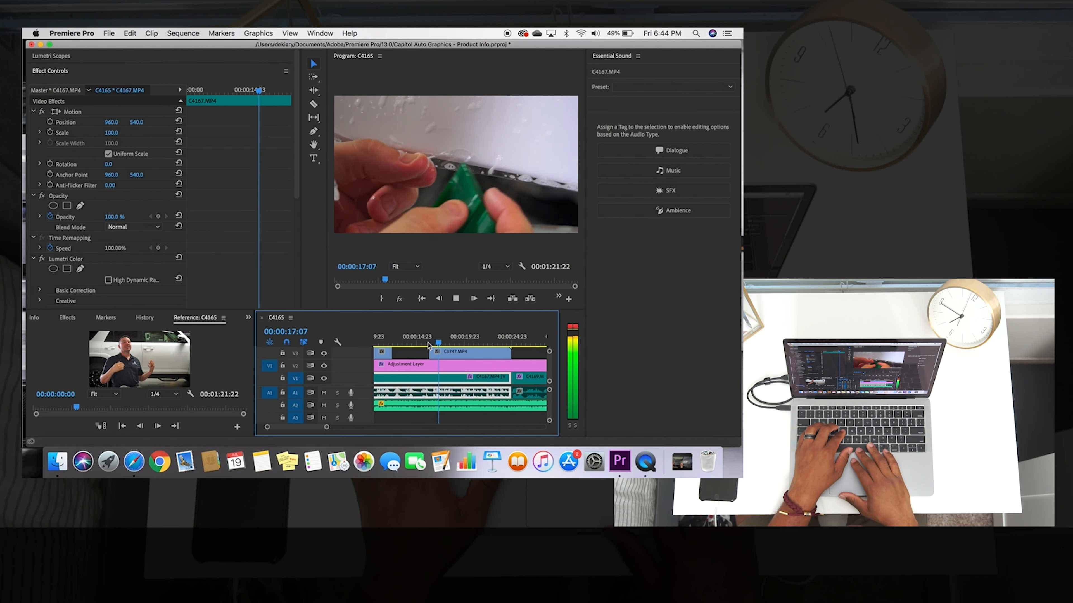
pyautogui.press('space')
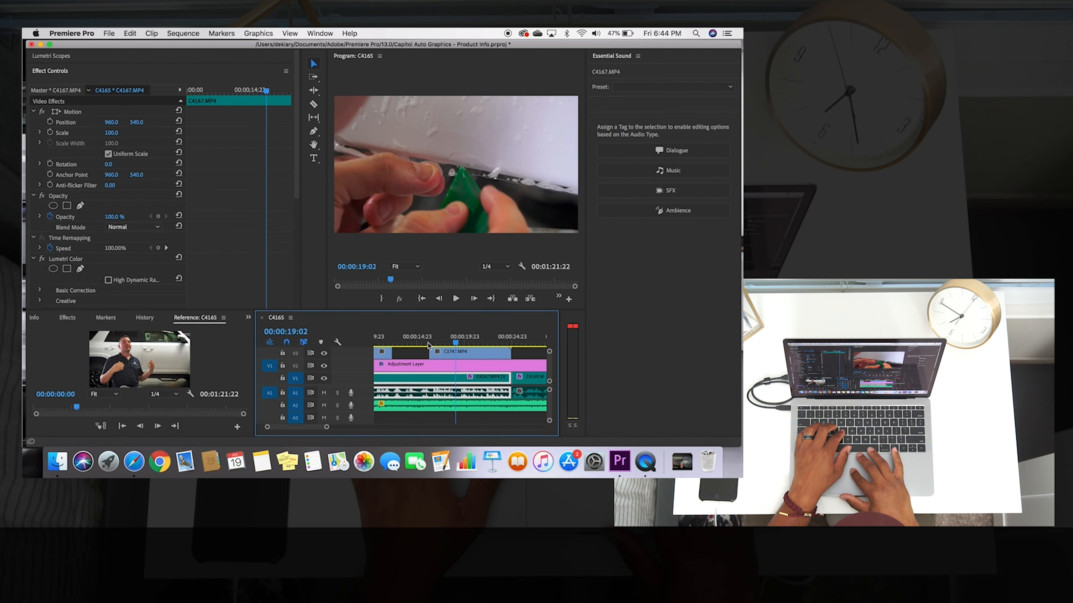
# Shorten the end of the C3747.MP4 clip, place it in the V3 gap, butt the In The Shop clip against it, and save.
pyautogui.moveTo(509, 350); pyautogui.dragTo(424, 355)
pyautogui.hscroll(-5, 486, 372)
pyautogui.click(450, 353)
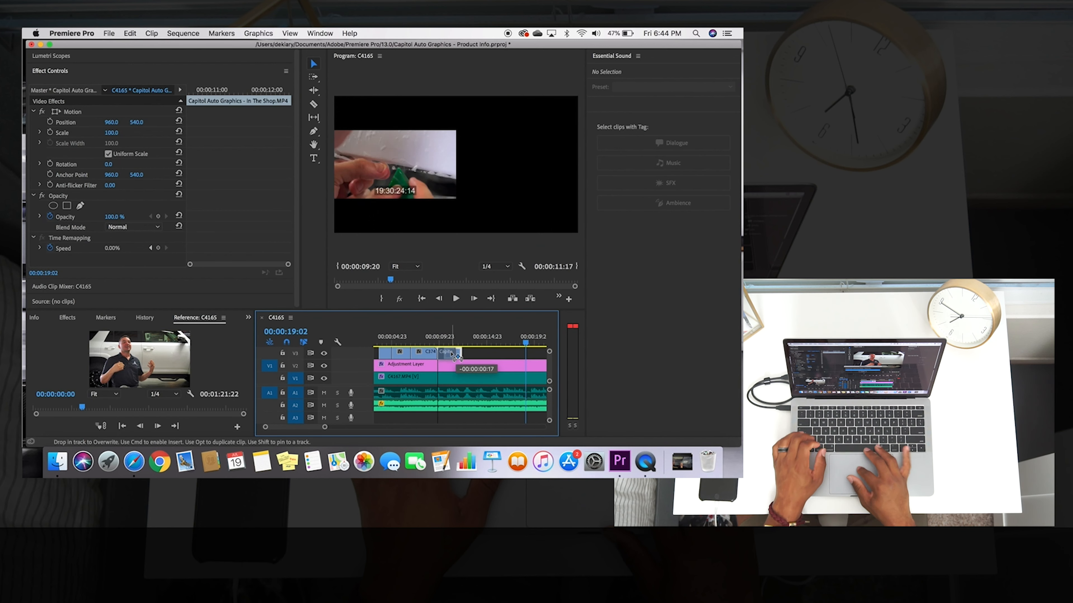
pyautogui.press('super+s')
# Review the B-roll, trim the end of C3747.MP4 to 00:00:09:02, close the gap with the following In The Shop clip, and save.
pyautogui.press('-')
pyautogui.click(391, 342)
pyautogui.press('space')
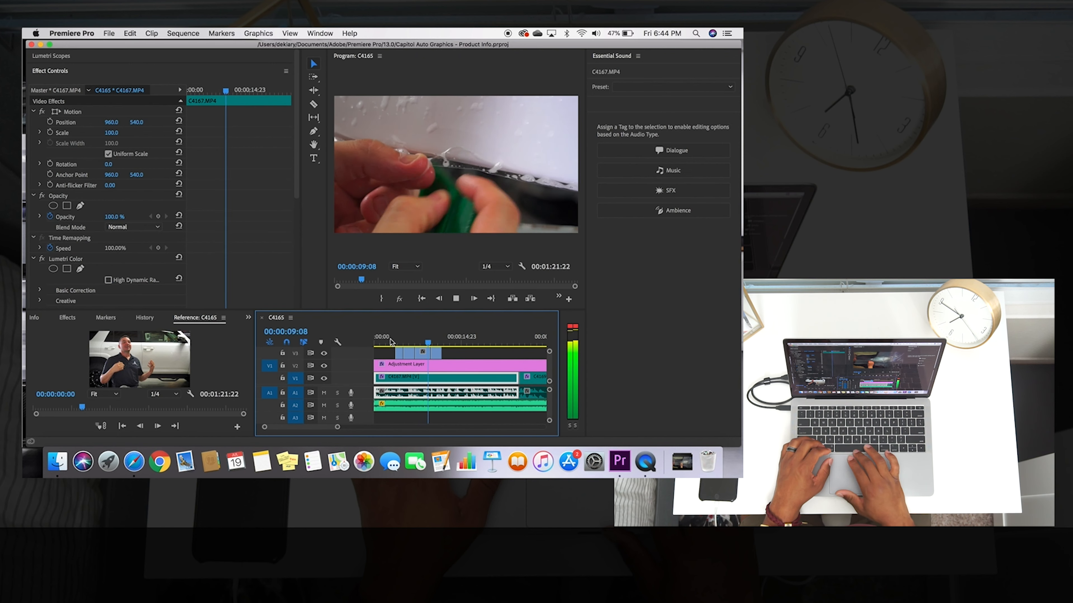
pyautogui.press('space')
pyautogui.scroll(3, 413, 346)
pyautogui.click(417, 341)
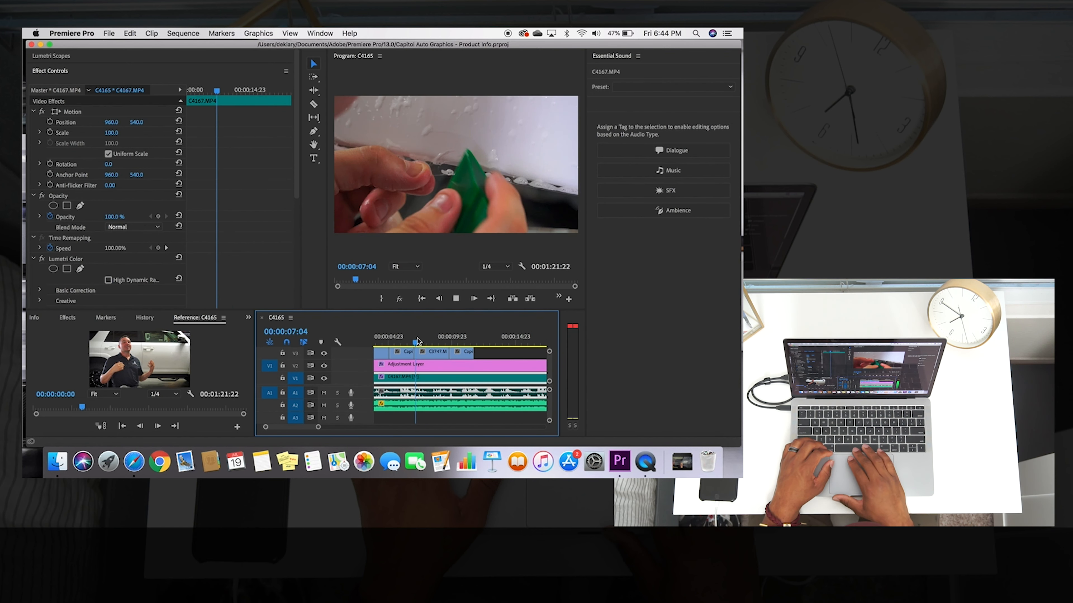
pyautogui.press('space')
pyautogui.press('space')
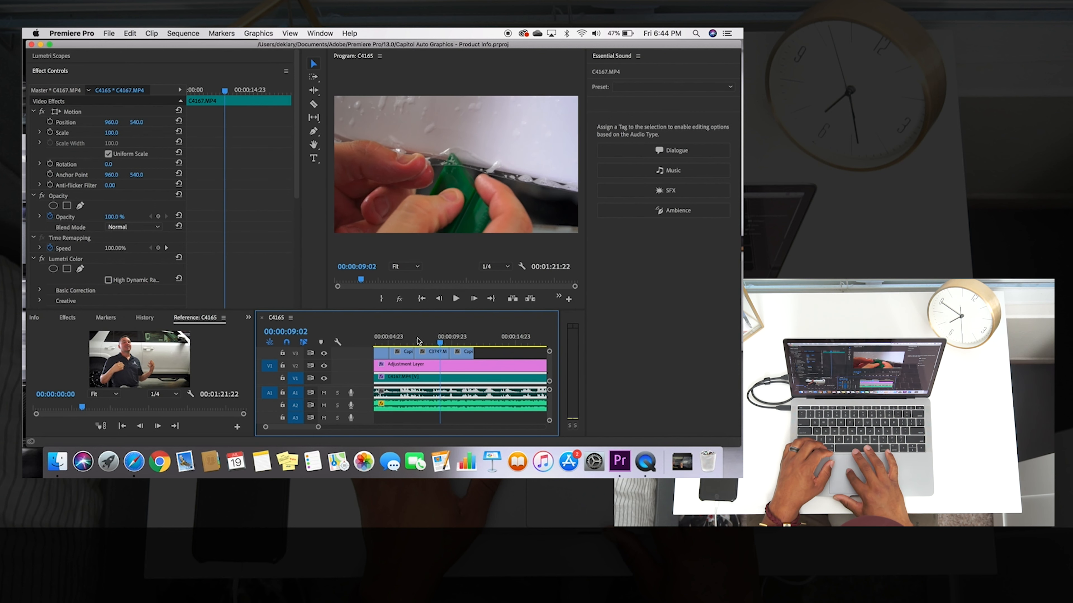
pyautogui.moveTo(448, 353)
pyautogui.mouseDown()
pyautogui.moveTo(435, 354)
pyautogui.moveTo(457, 356)
pyautogui.mouseUp()
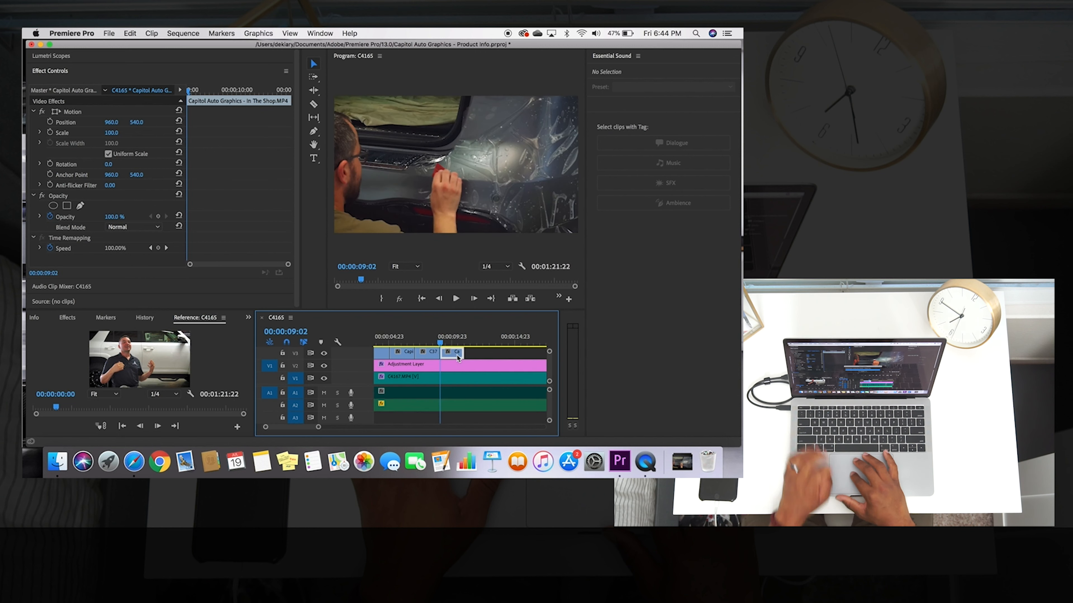
pyautogui.press('-')
pyautogui.press('super+s')
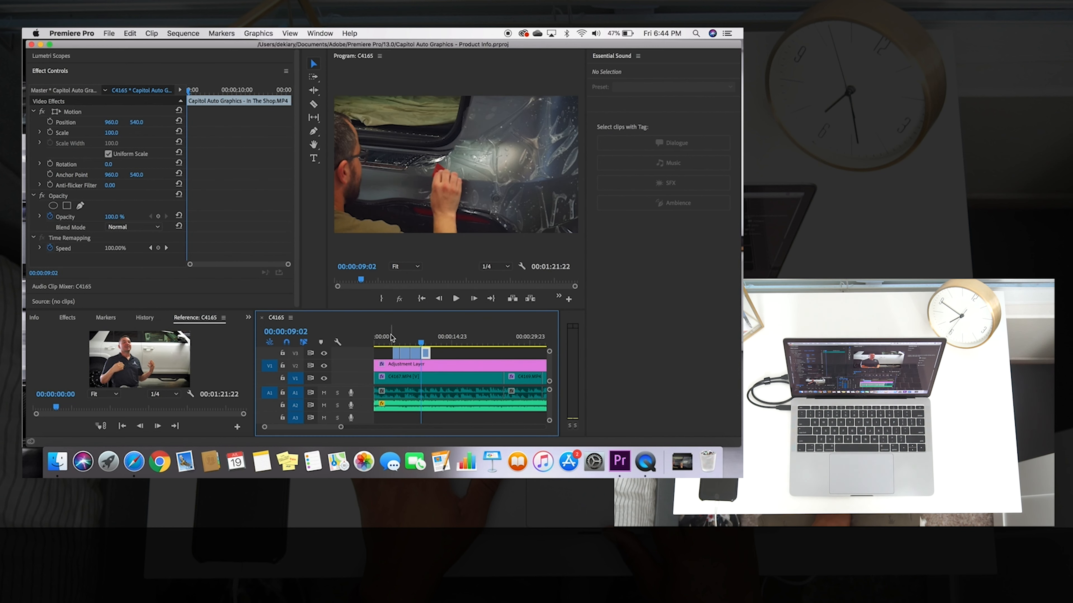
# Play the whole sequence from near its start through to the end, saving the project along the way.
pyautogui.click(392, 337)
pyautogui.press('space')
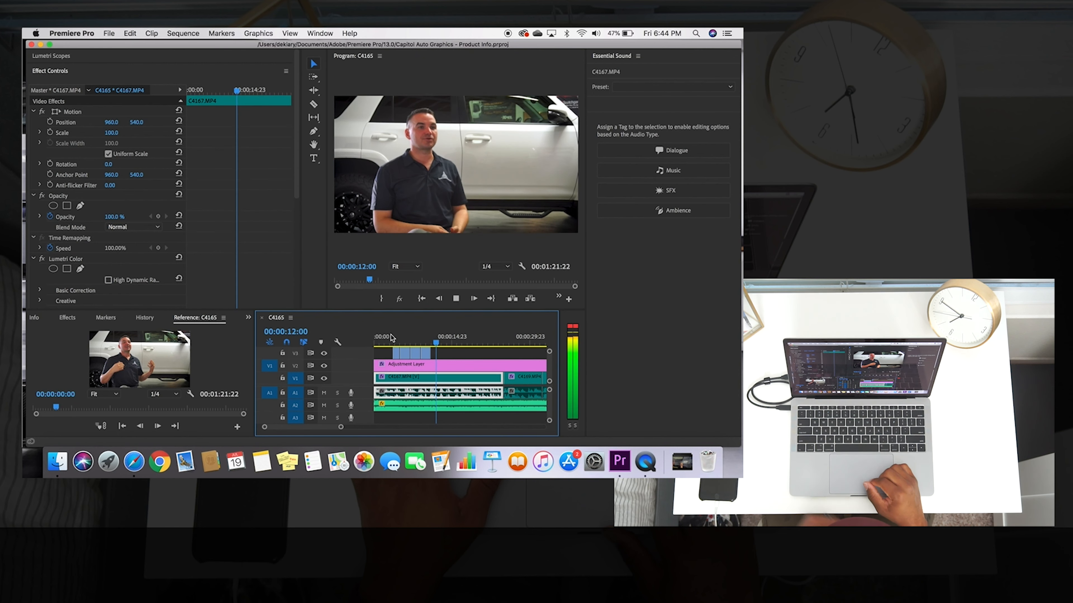
pyautogui.press('super+s')
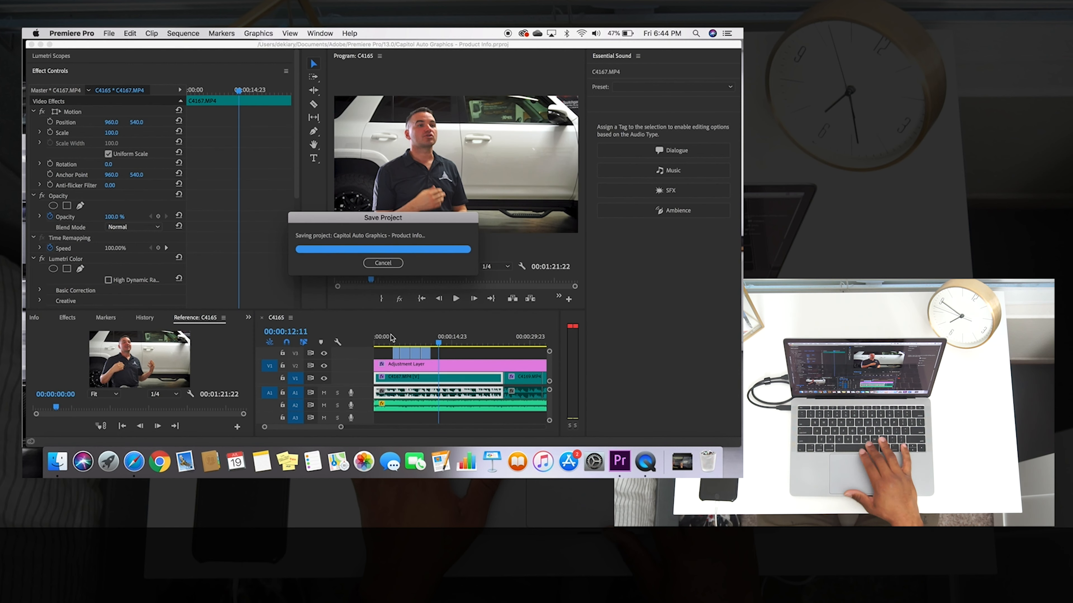
pyautogui.press('space')
pyautogui.press('-')
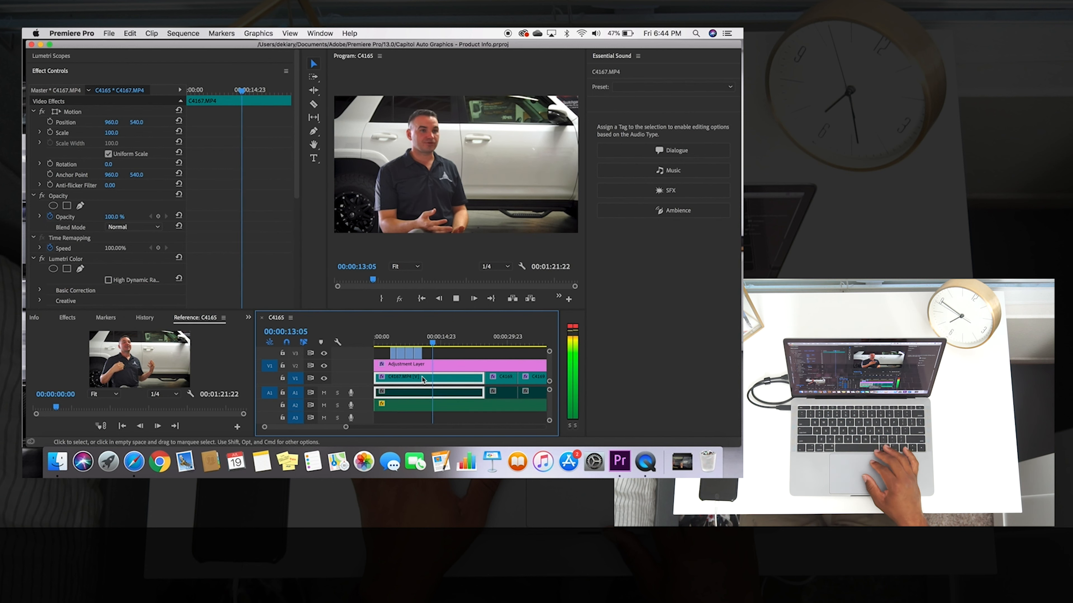
pyautogui.press('-')
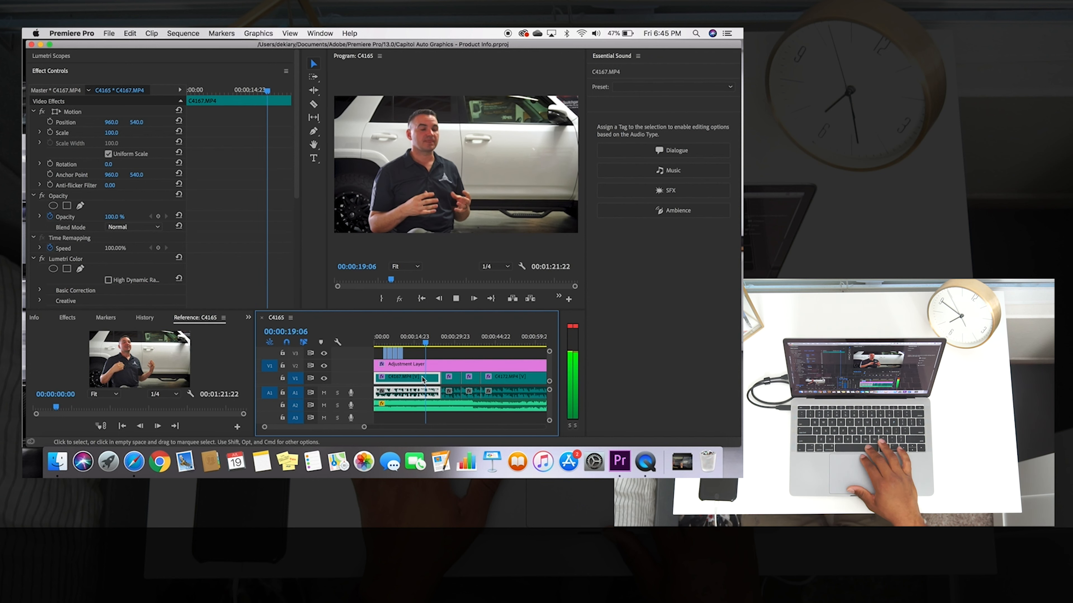
pyautogui.press('super+s')
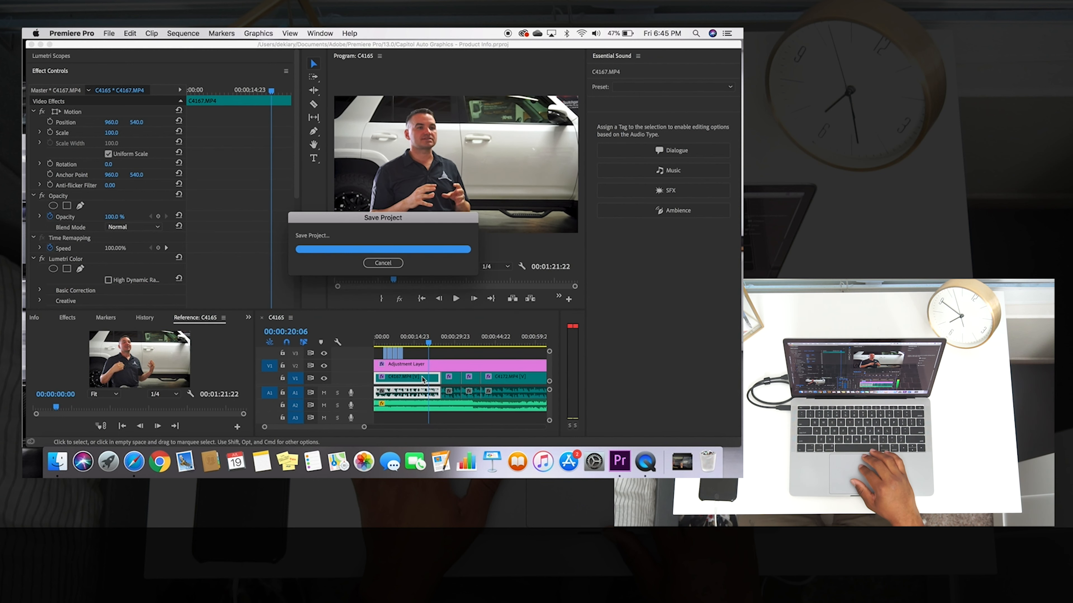
pyautogui.press('space')
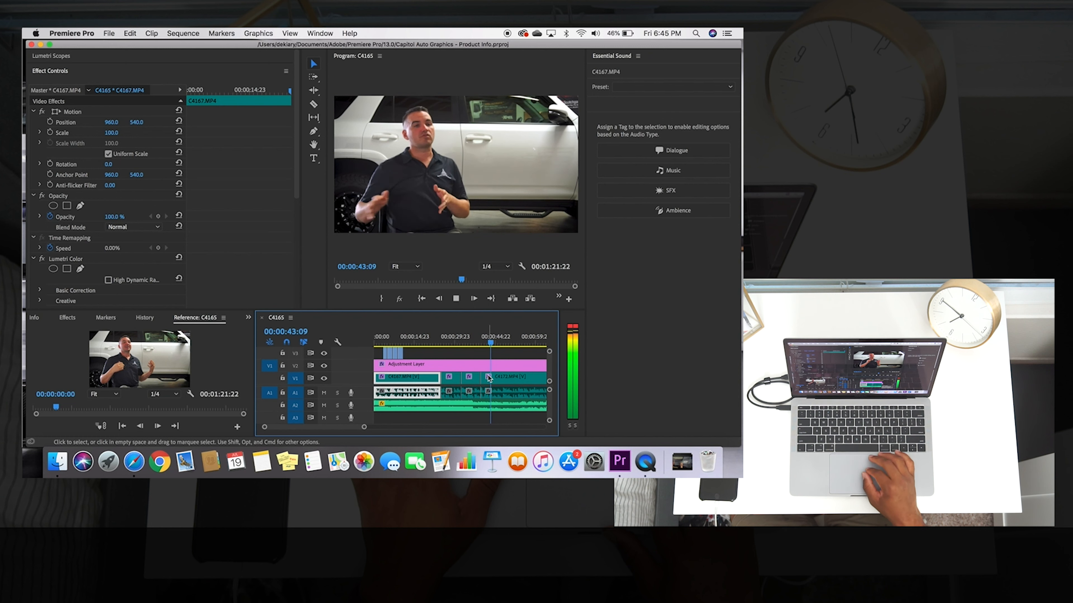
pyautogui.scroll(-5, 489, 378)
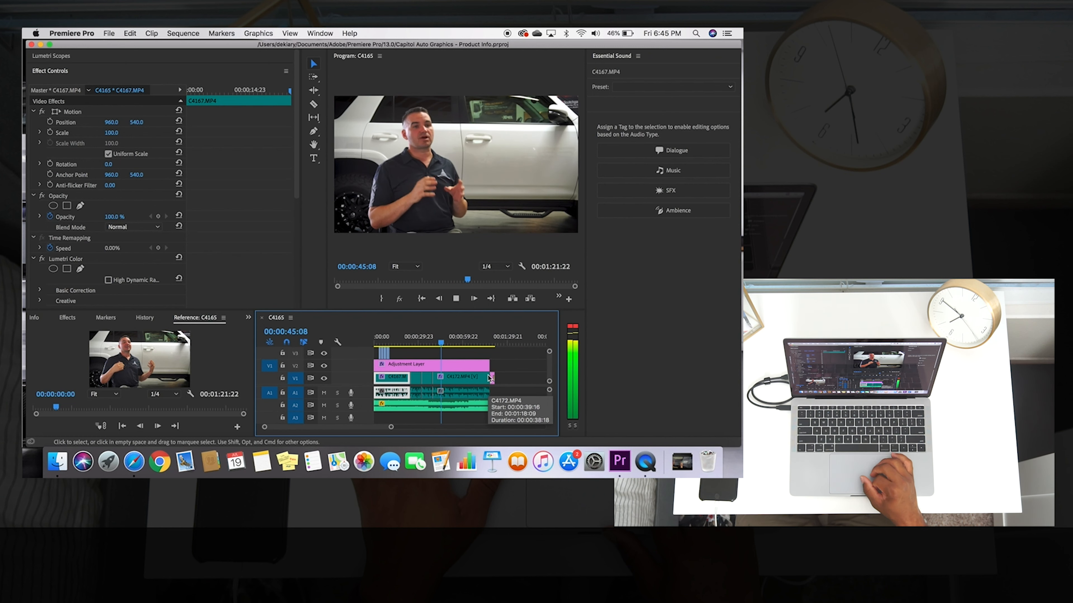
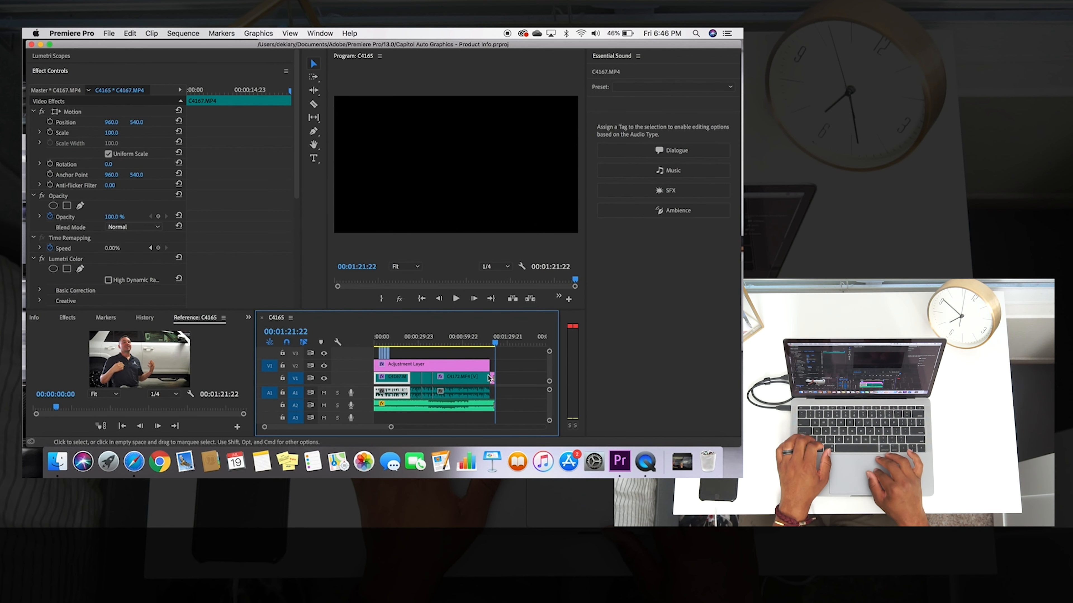
pyautogui.press('super+s')
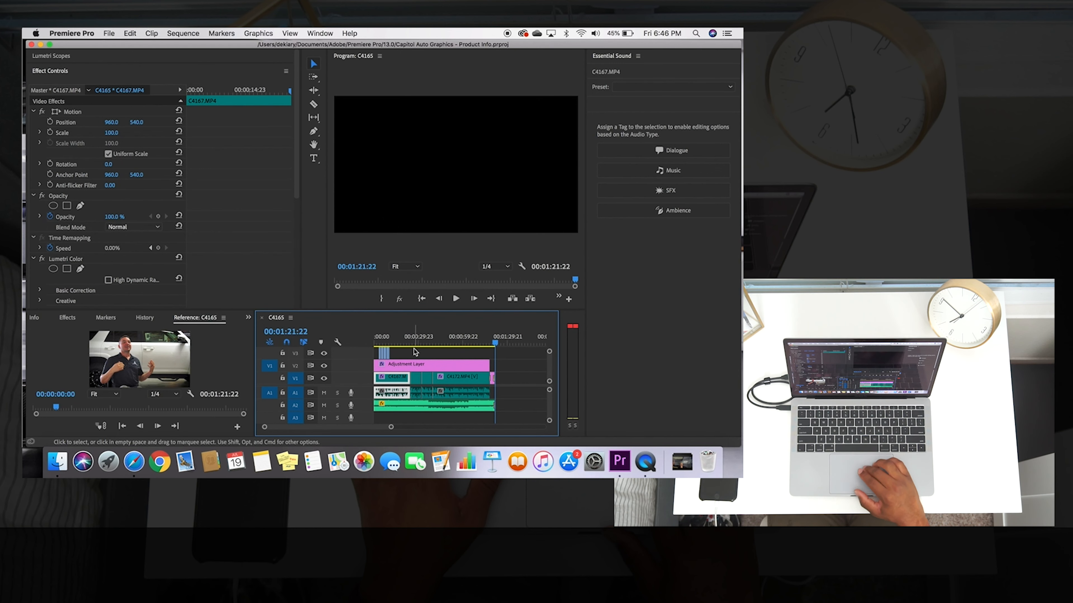
# Place the playhead at 00:00:17:14 within the C4167.MP4 clip, save the project, and raise the system volume.
pyautogui.press('=')
pyautogui.click(401, 344)
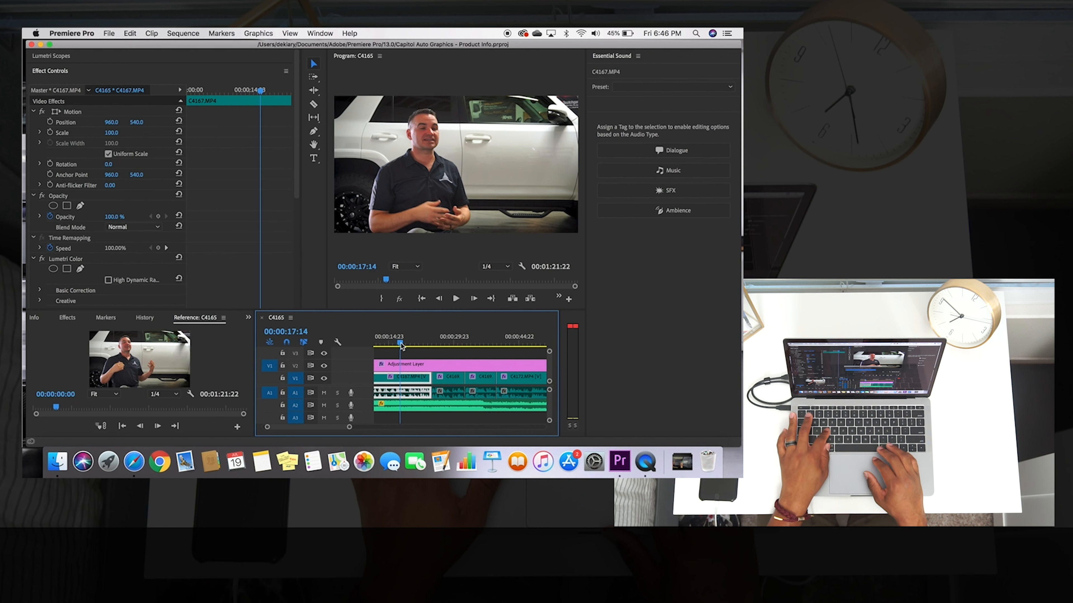
pyautogui.press('super+s')
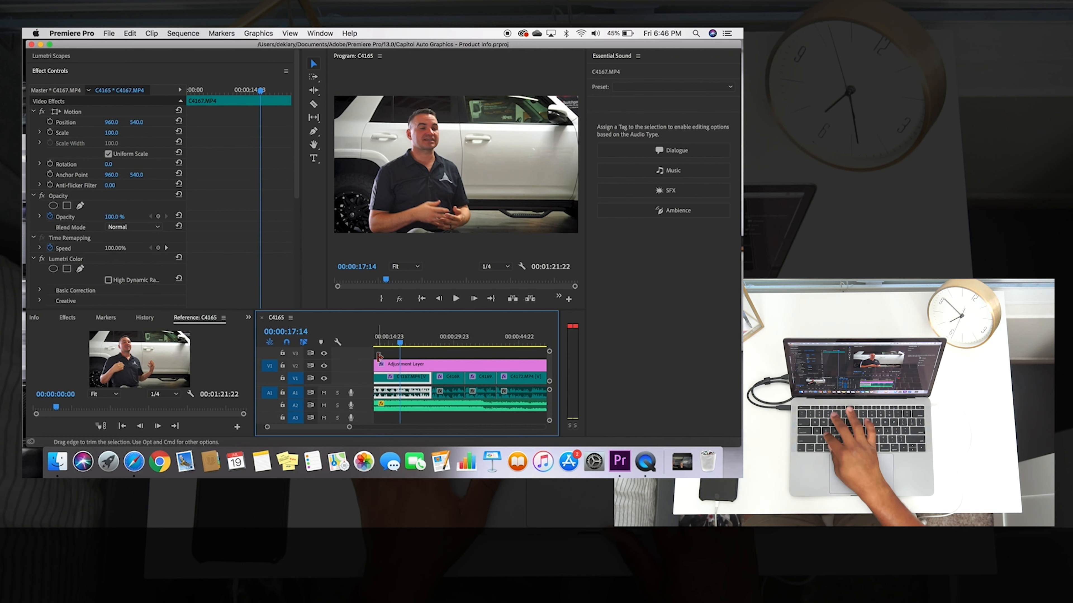
pyautogui.press('super+s')
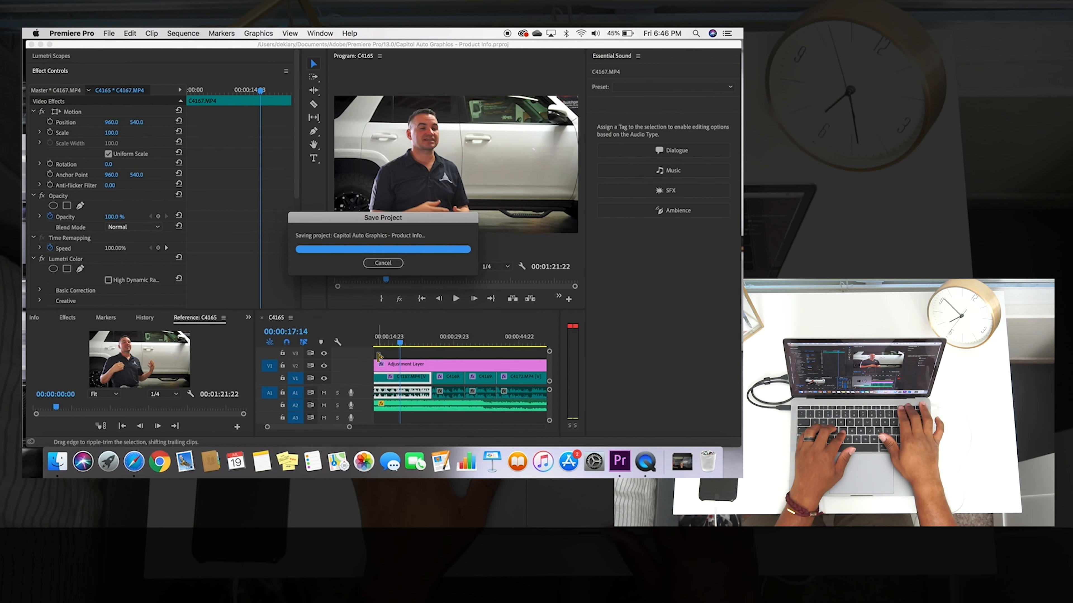
pyautogui.press('XF86AudioRaiseVolume')
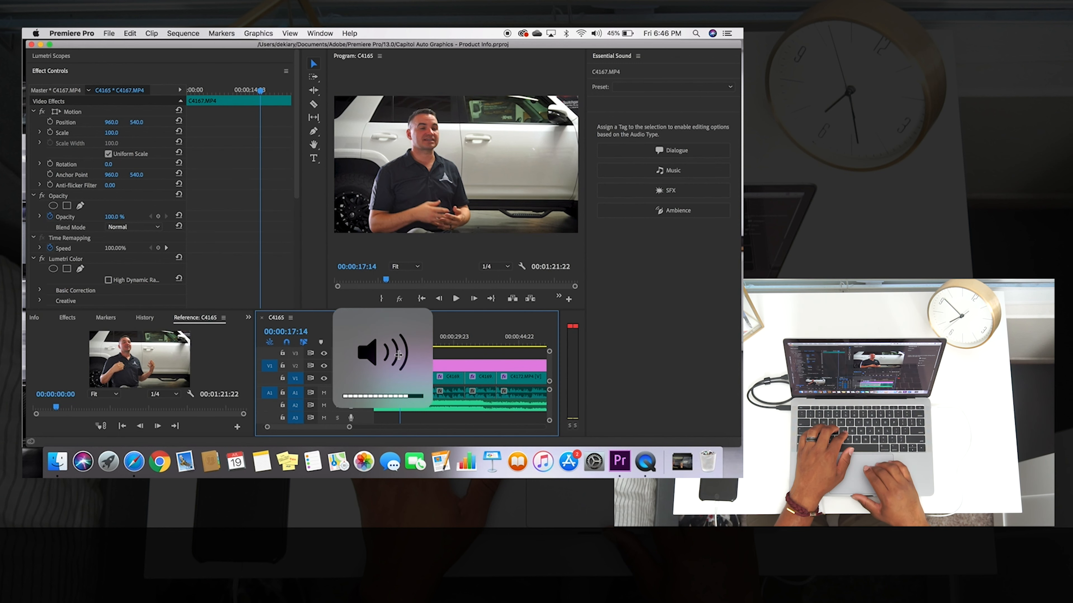
pyautogui.hscroll(-3, 388, 338)
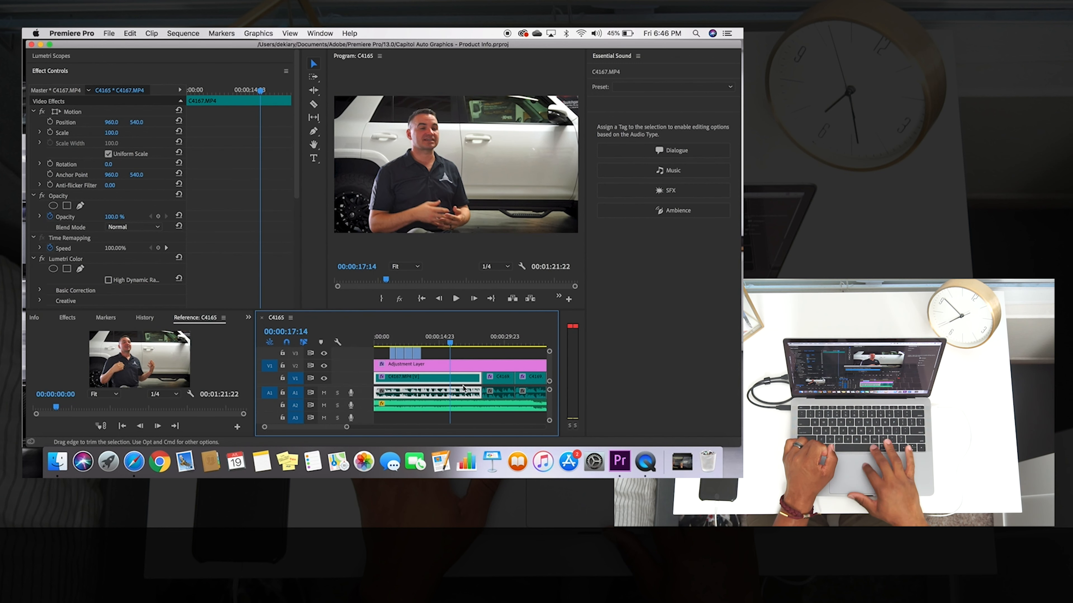
pyautogui.press('super+s')
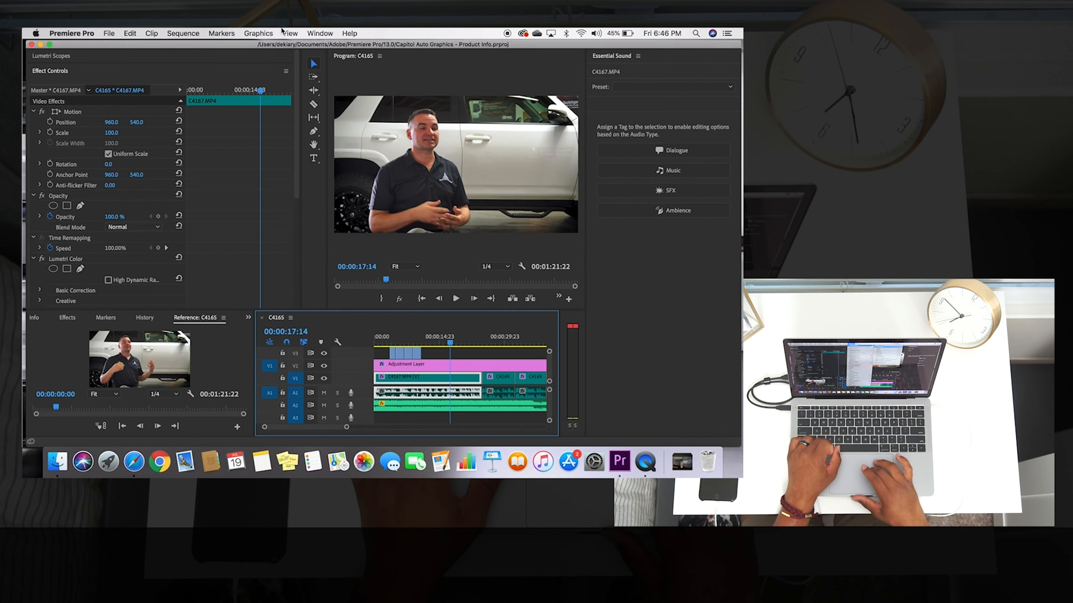
# Switch to the Effects workspace and search the effects for "deno".
pyautogui.click(301, 33)
pyautogui.moveTo(318, 34)
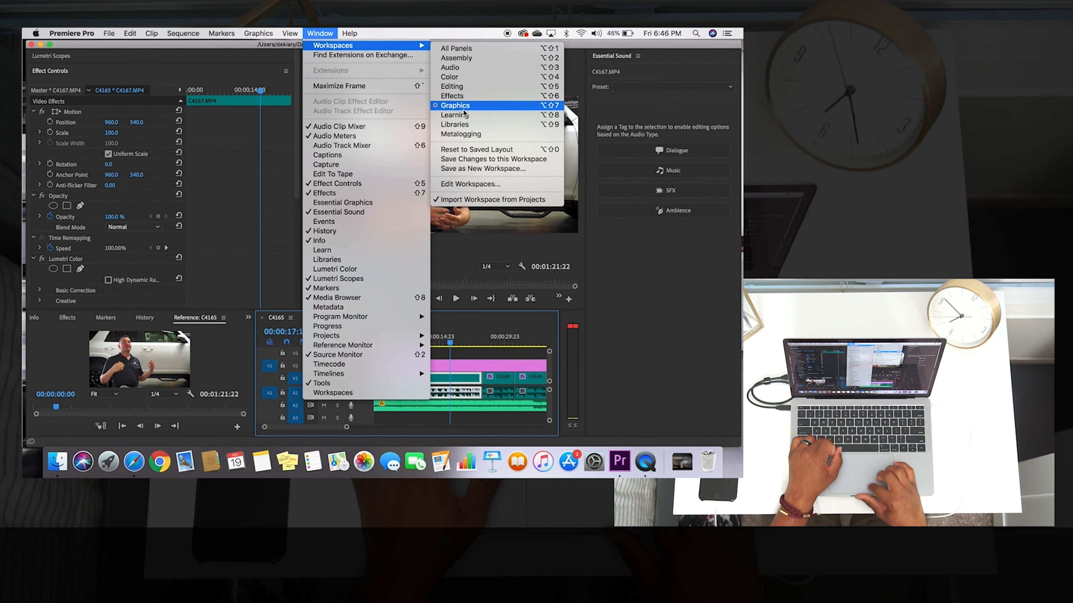
pyautogui.click(503, 97)
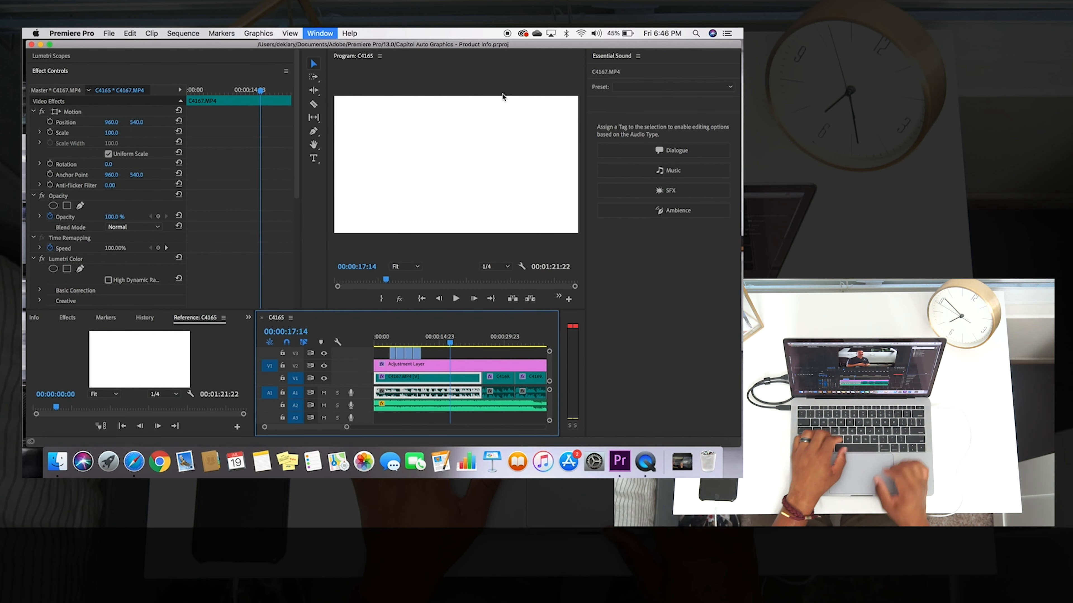
pyautogui.click(656, 69)
pyautogui.write('deno')
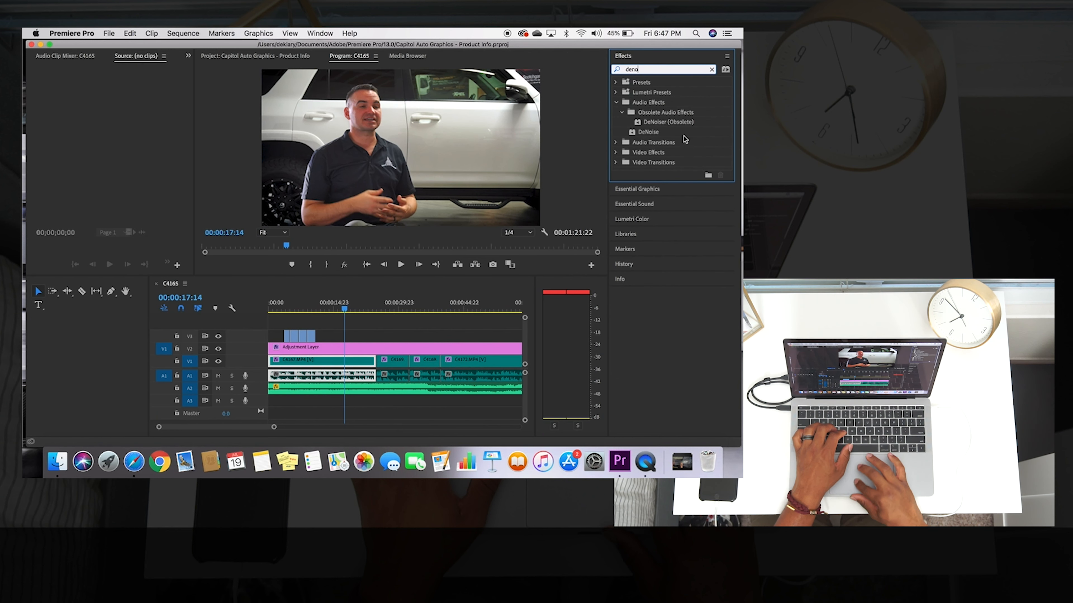
# Apply the DeNoiser (Obsolete) effect to the C4167.MP4 audio clip on A1, declining the newer DeNoise replacement.
pyautogui.click(666, 122)
pyautogui.moveTo(667, 127); pyautogui.dragTo(363, 375)
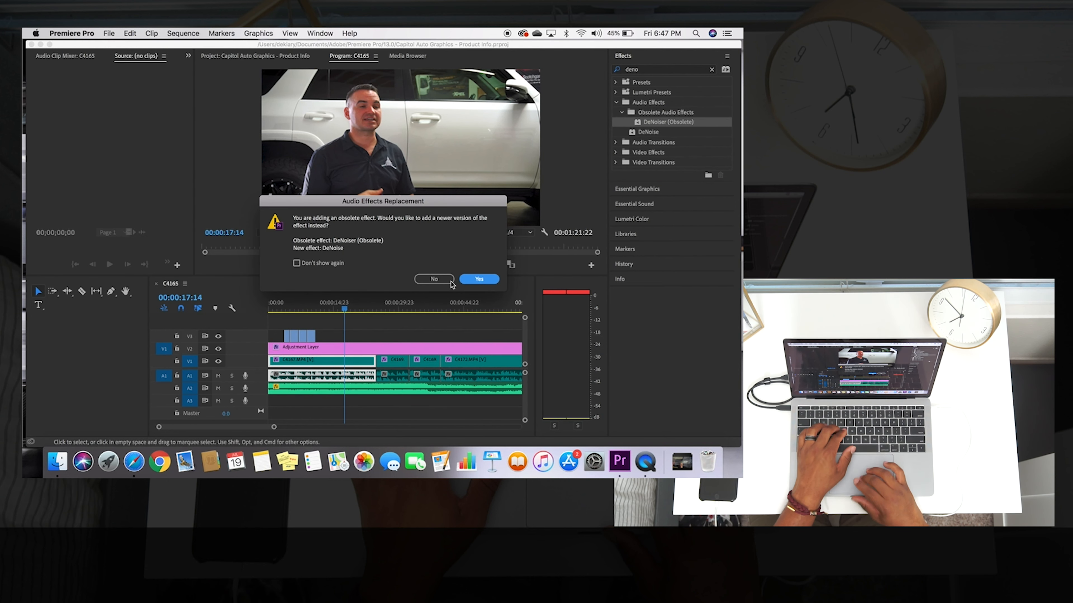
pyautogui.click(450, 281)
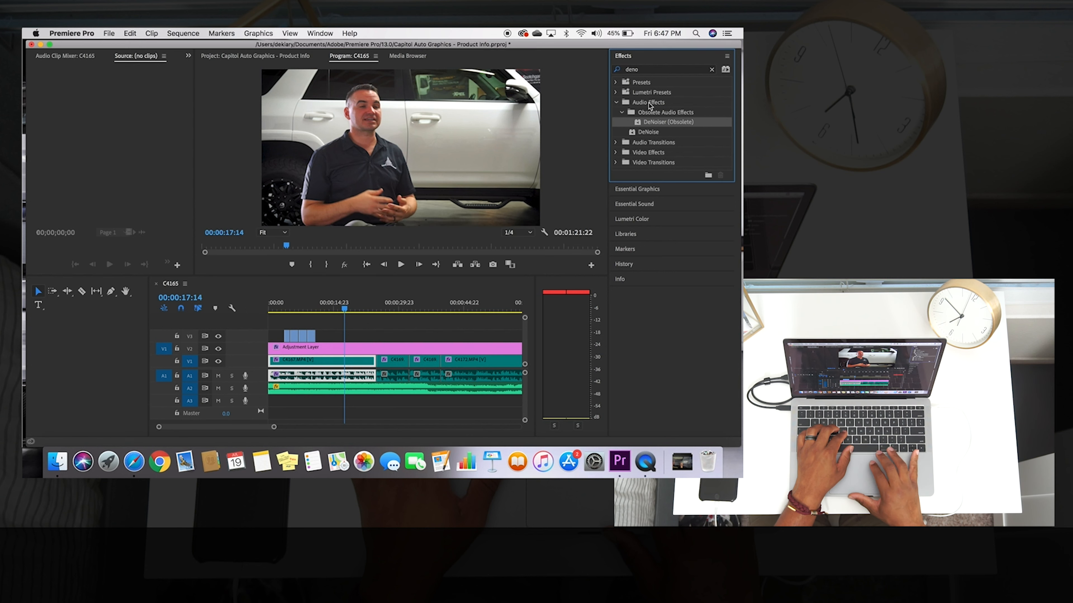
# Apply the DeNoise effect to the C4167.MP4 audio clip on A1, save the project, and return the playhead to the sequence start.
pyautogui.moveTo(664, 131); pyautogui.dragTo(331, 379)
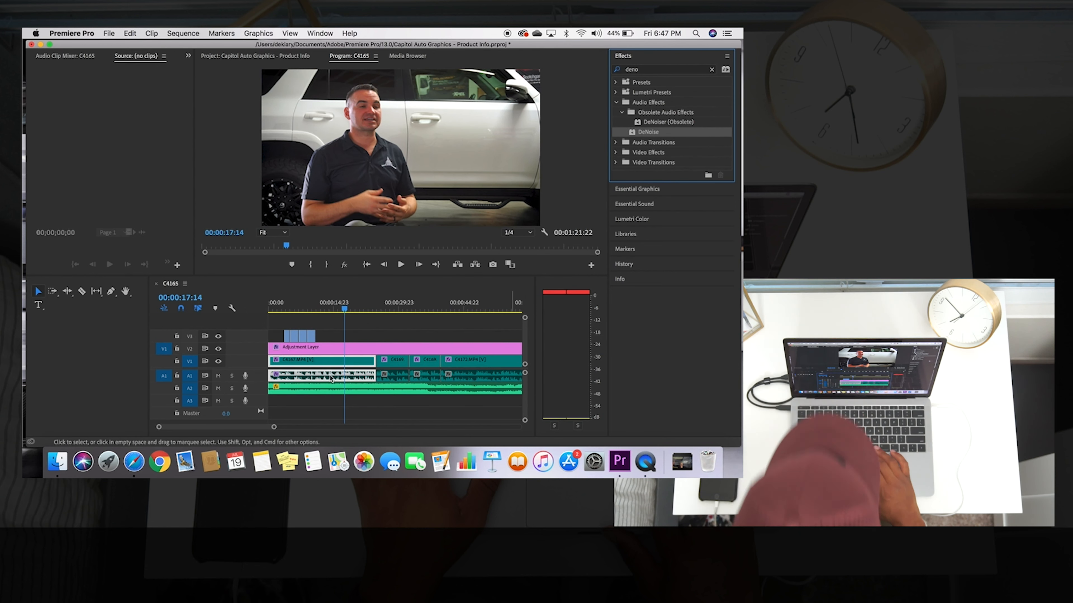
pyautogui.click(334, 311)
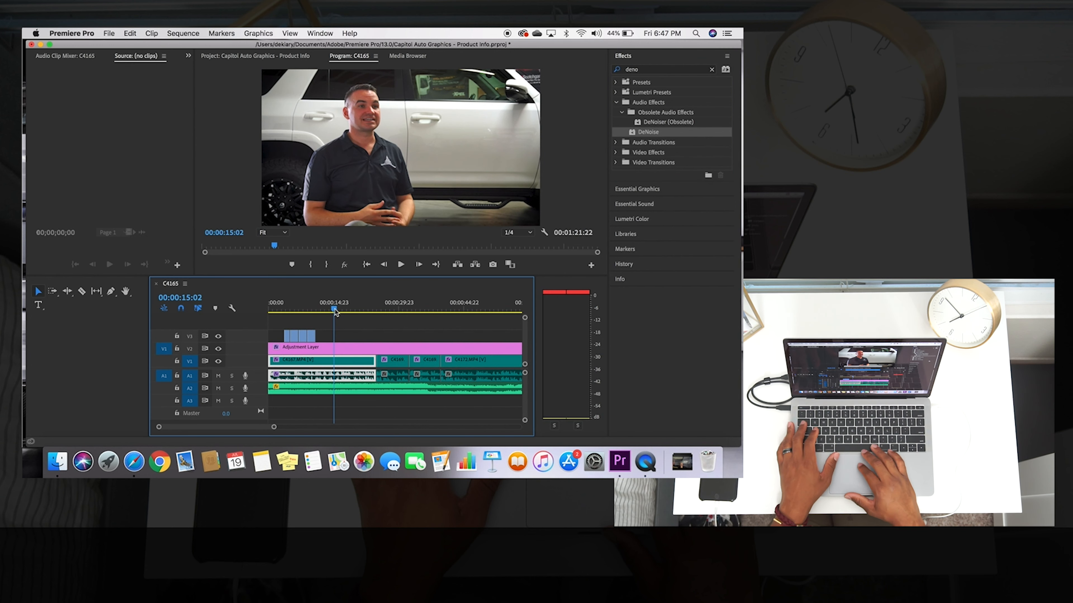
pyautogui.press('super+s')
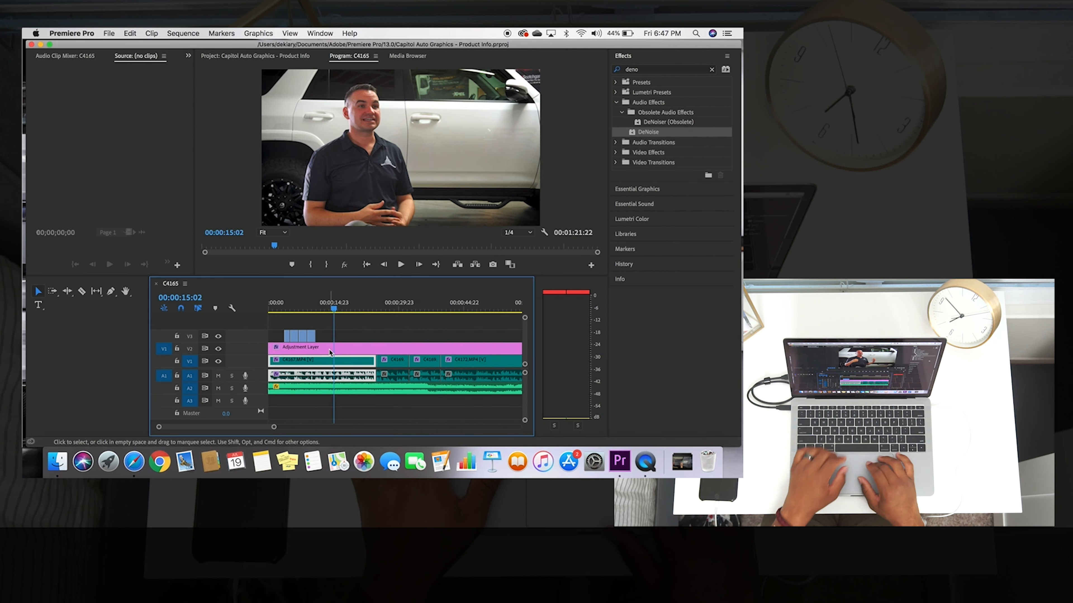
pyautogui.click(319, 311)
pyautogui.moveTo(299, 310); pyautogui.dragTo(255, 308)
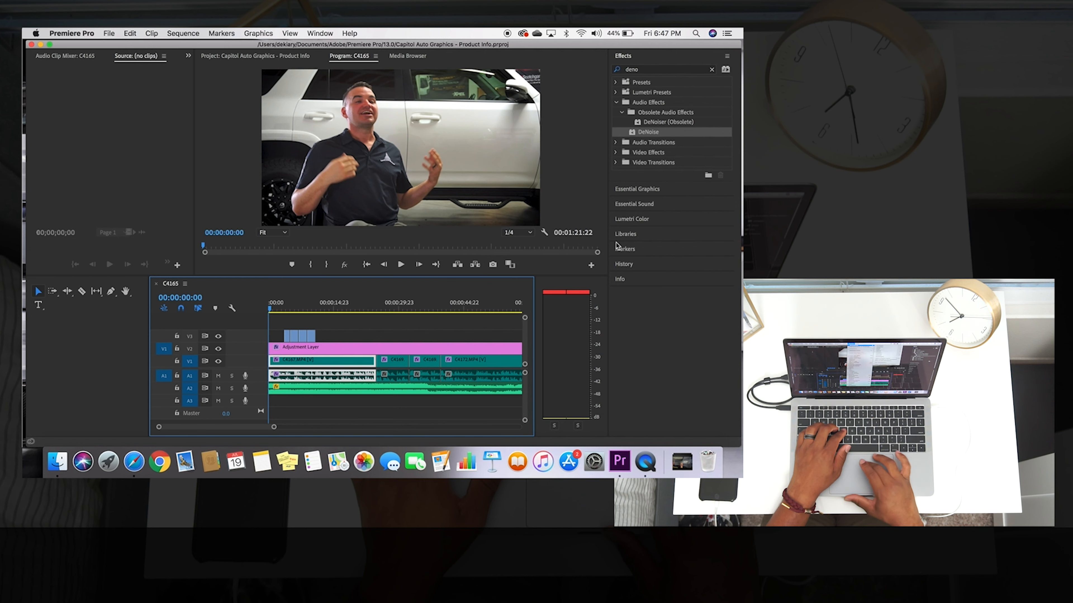
# Switch to a workspace that shows Effect Controls and reveal the C4167.MP4 clip's audio effects.
pyautogui.click(320, 33)
pyautogui.moveTo(337, 45)
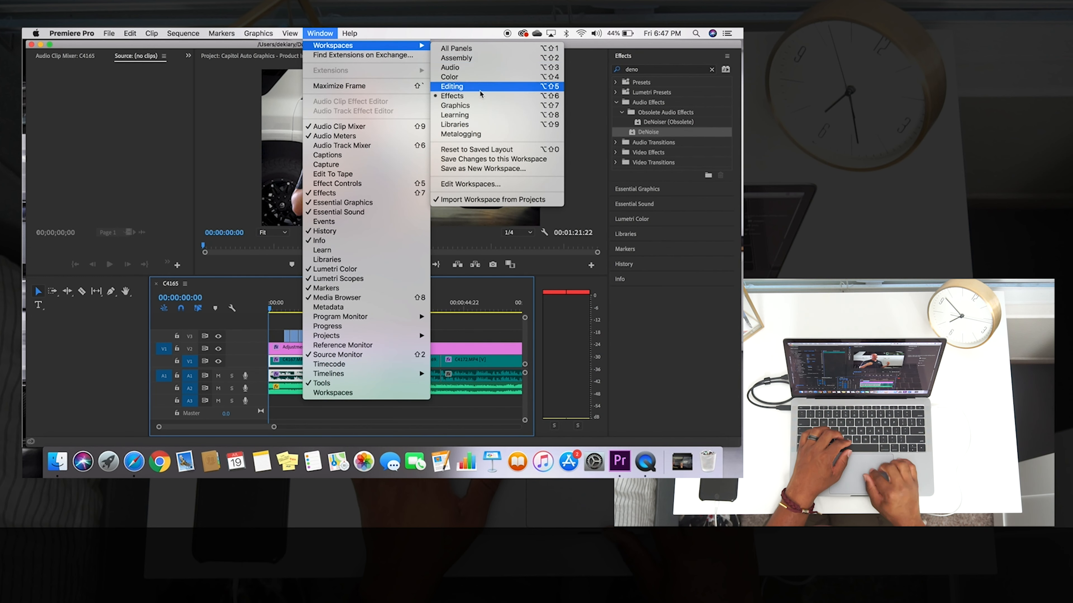
pyautogui.click(479, 104)
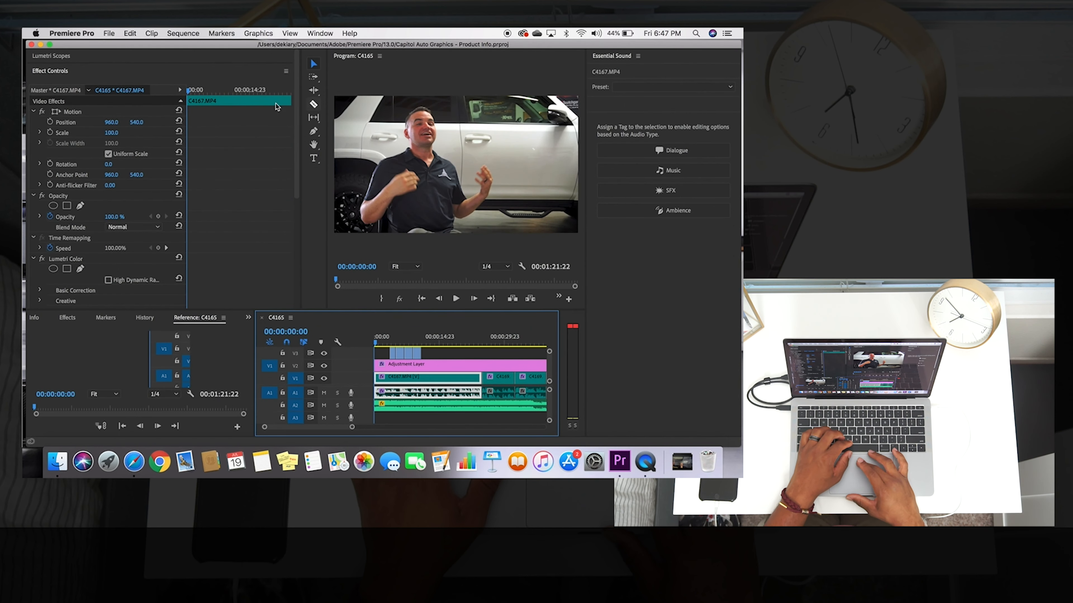
pyautogui.moveTo(297, 103); pyautogui.dragTo(298, 223)
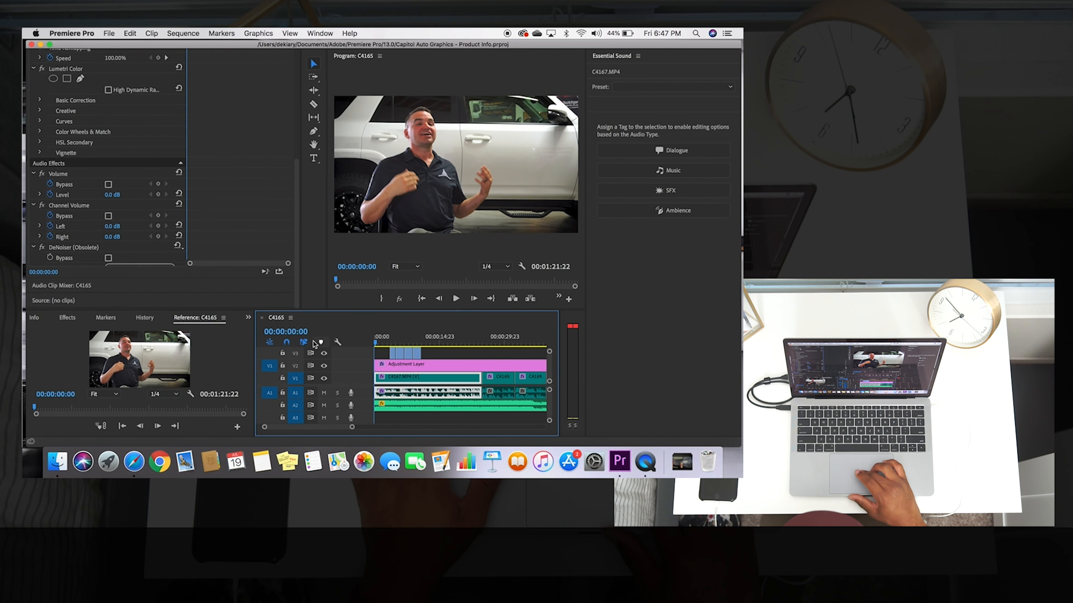
pyautogui.moveTo(297, 232); pyautogui.dragTo(301, 189)
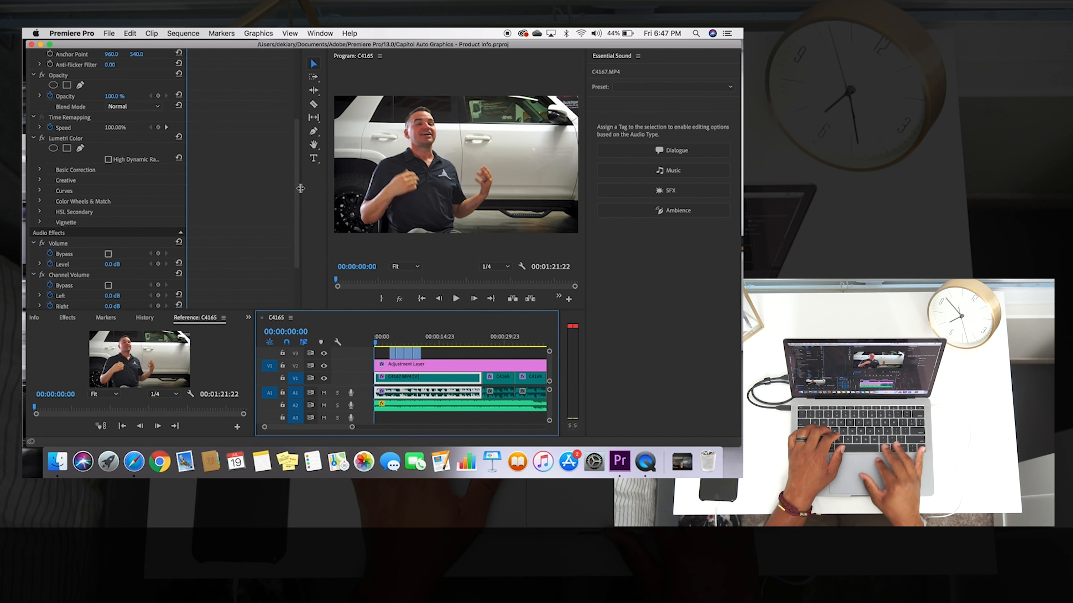
pyautogui.scroll(-3, 472, 357)
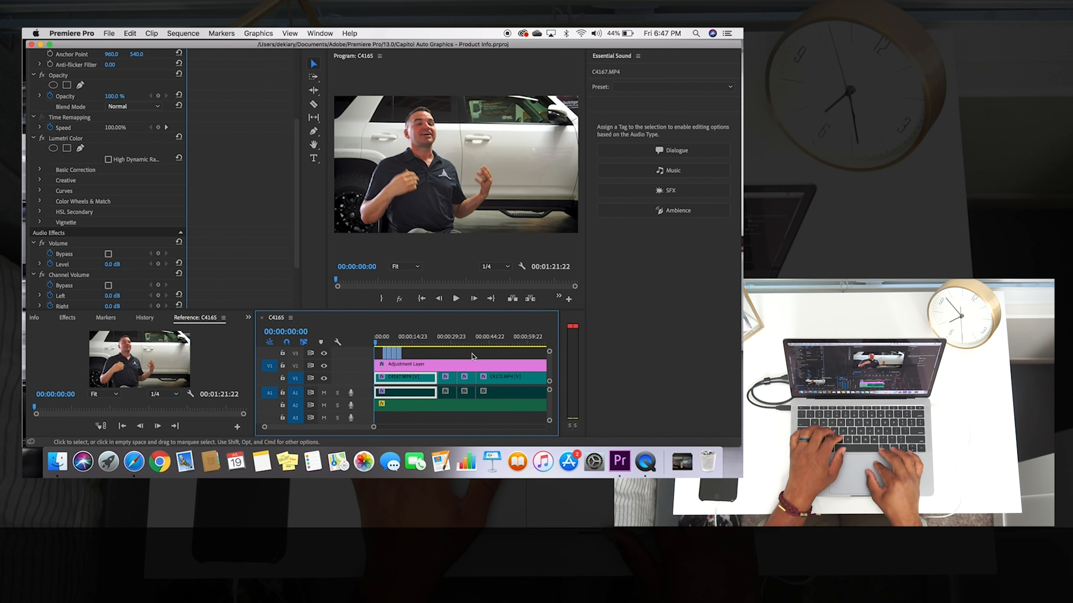
pyautogui.scroll(3, 472, 357)
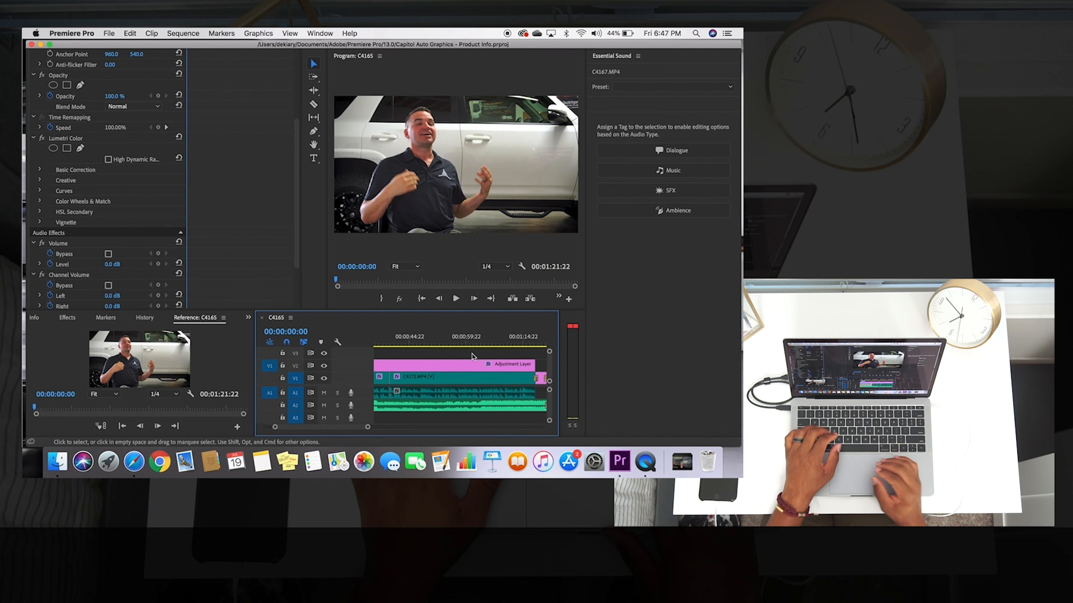
pyautogui.scroll(-2, 473, 357)
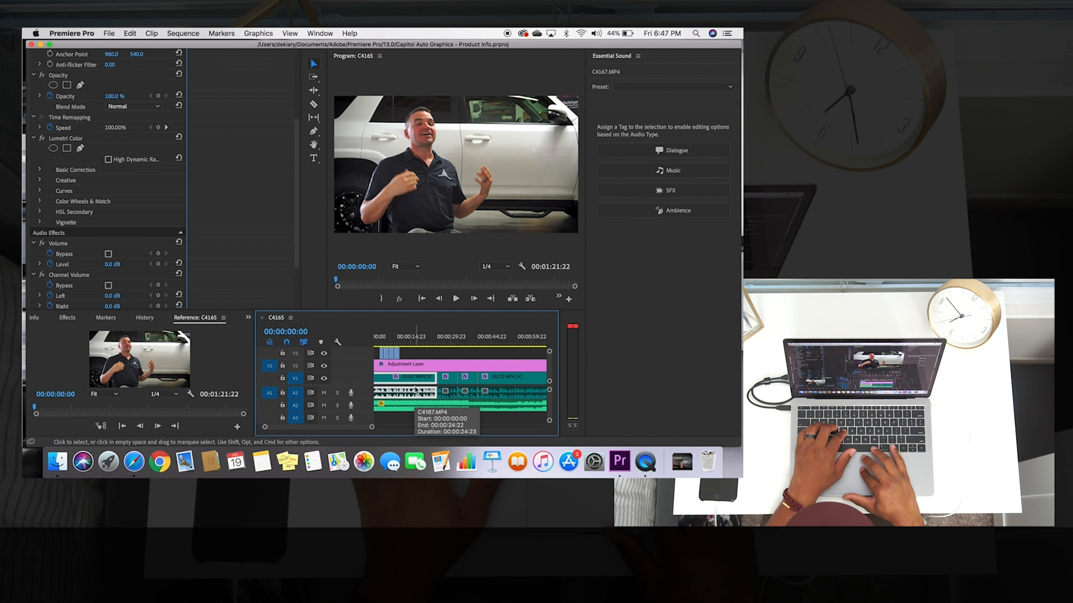
pyautogui.moveTo(298, 169); pyautogui.dragTo(295, 219)
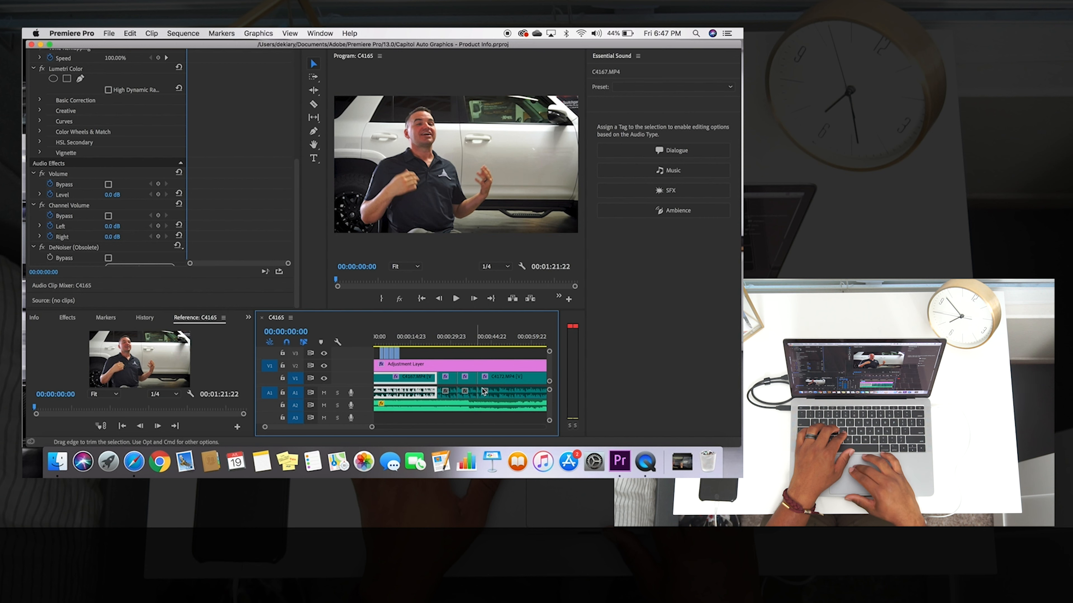
# Mute audio track A2, raise the system volume, and save the project with the playhead at the sequence start.
pyautogui.click(325, 405)
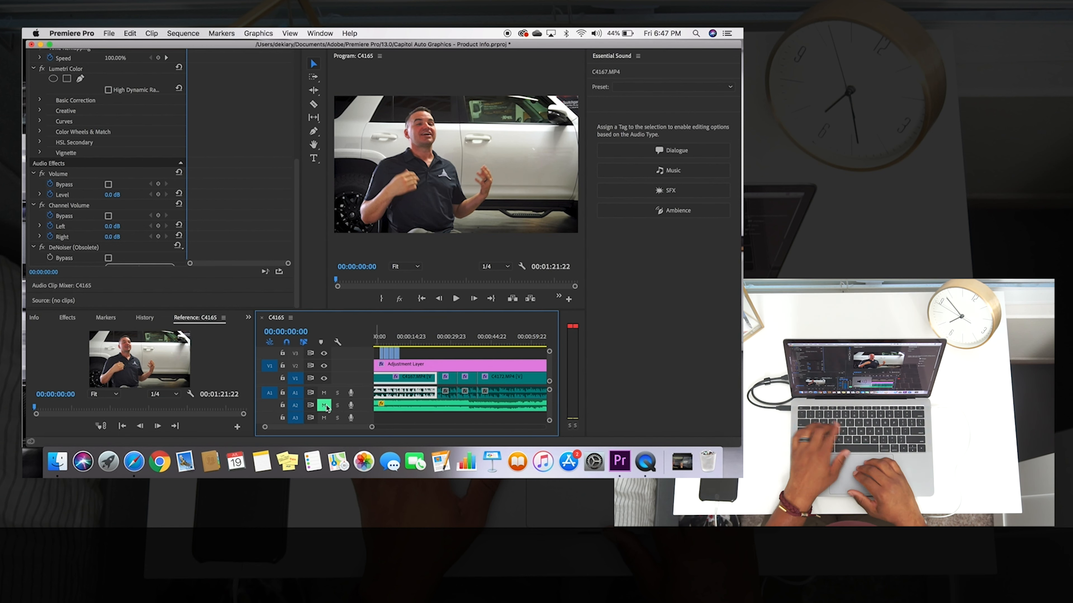
pyautogui.press('XF86AudioRaiseVolume')
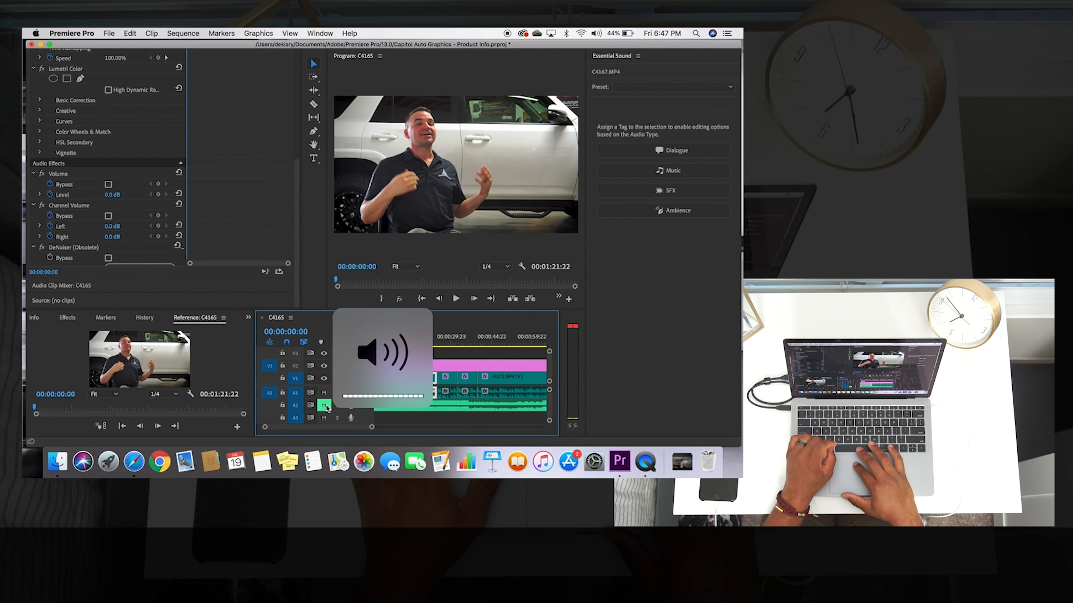
pyautogui.press('super+s')
pyautogui.click(421, 300)
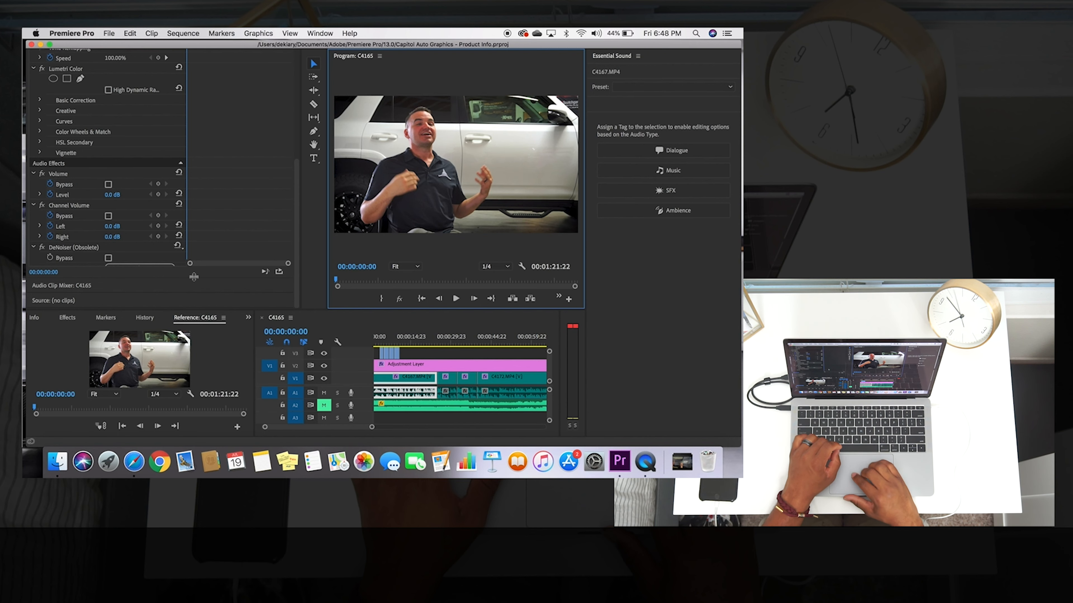
# Play the opening of C4167.MP4 while switching its DeNoise effect off and on to compare the sound.
pyautogui.moveTo(194, 276); pyautogui.dragTo(193, 281)
pyautogui.scroll(-4, 211, 243)
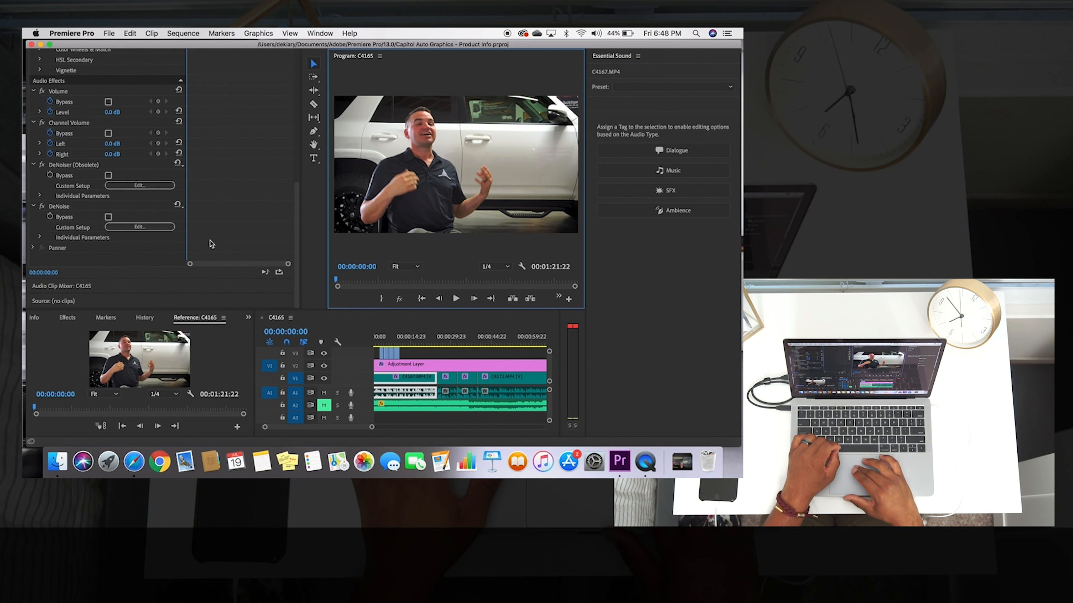
pyautogui.click(42, 207)
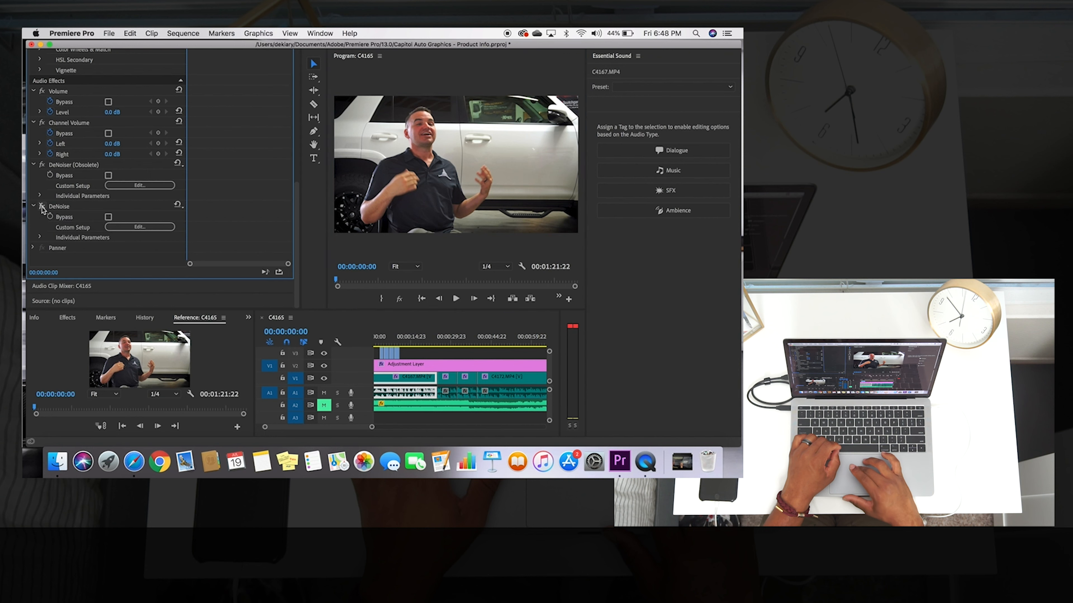
pyautogui.click(456, 298)
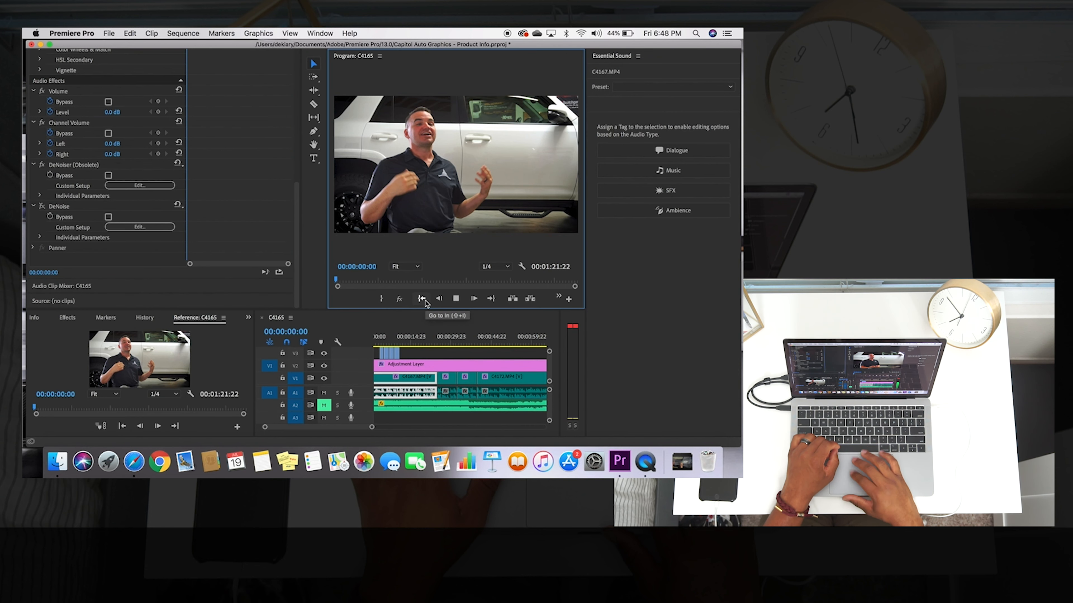
pyautogui.click(42, 207)
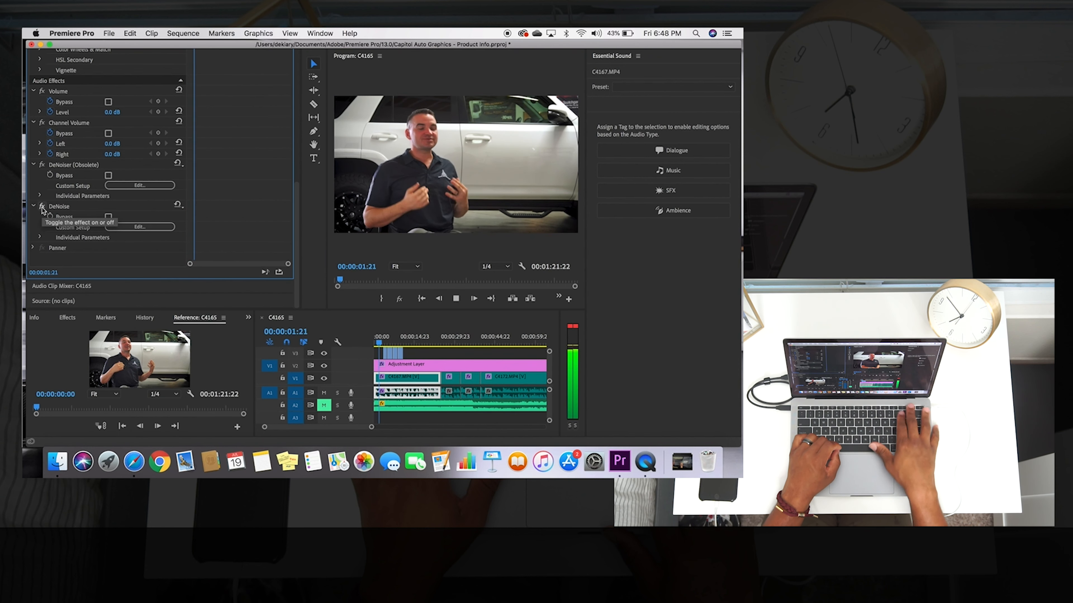
pyautogui.press('XF86AudioRaiseVolume')
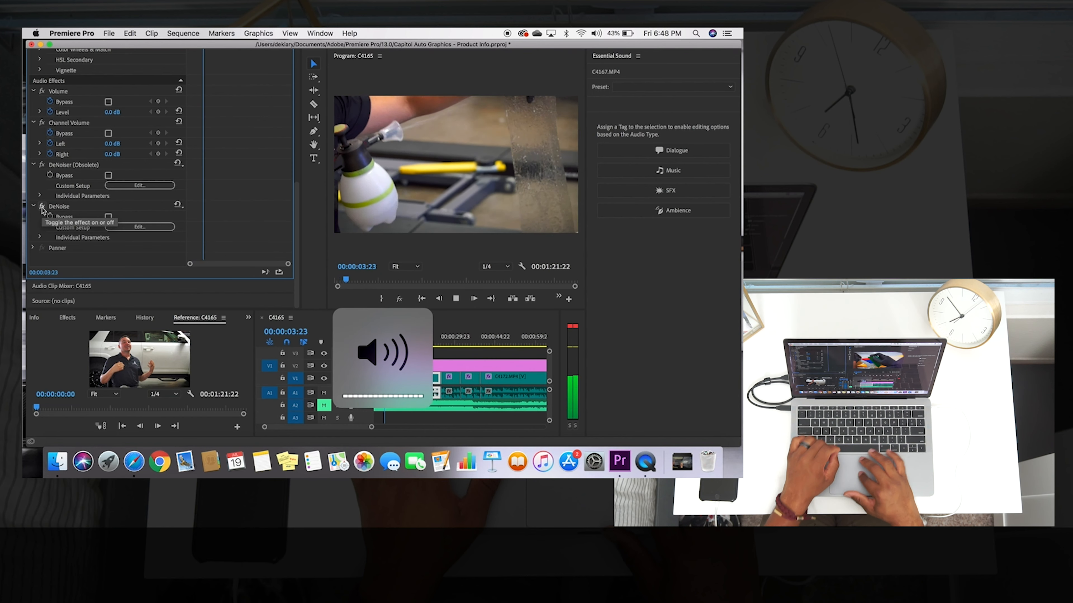
pyautogui.press('space')
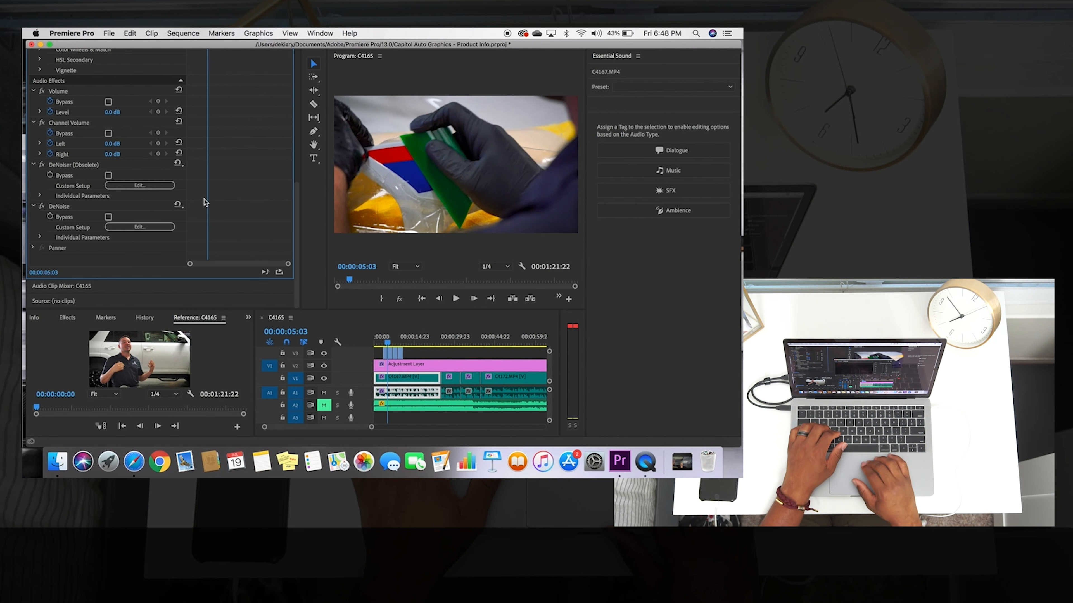
# Set the clip's DeNoise to the Light Noise Reduction preset with higher-frequency processing focus and a 10% amount, checking it during playback.
pyautogui.click(140, 226)
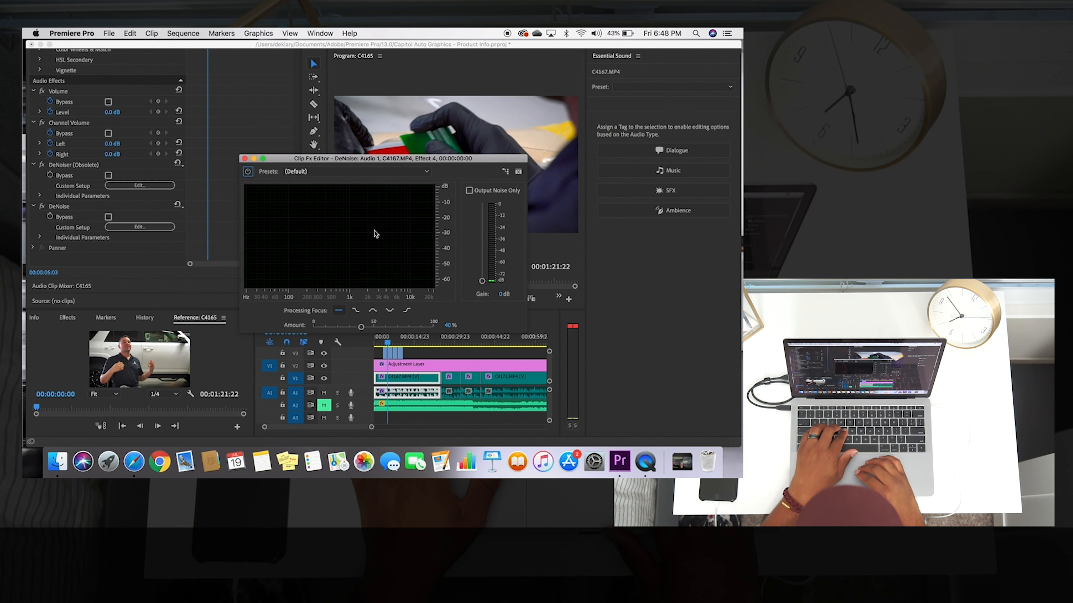
pyautogui.click(344, 173)
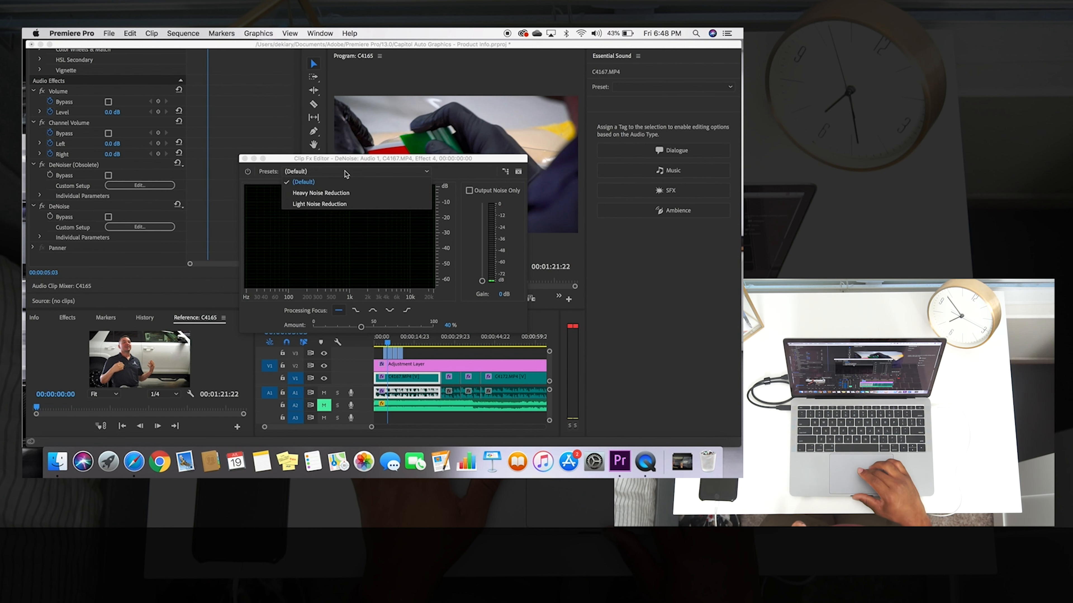
pyautogui.click(336, 204)
pyautogui.click(338, 328)
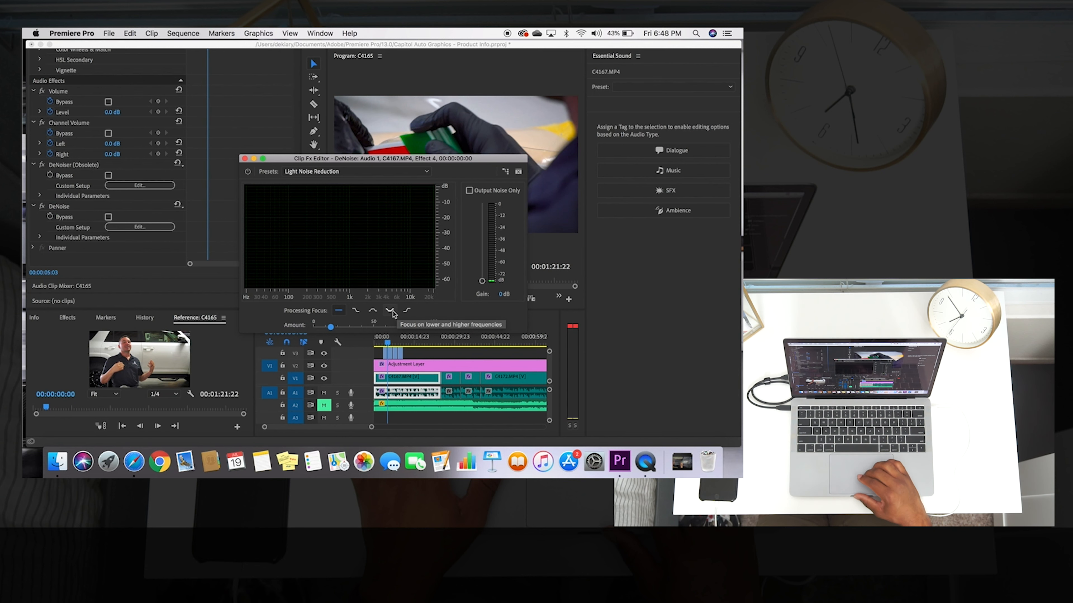
pyautogui.click(407, 313)
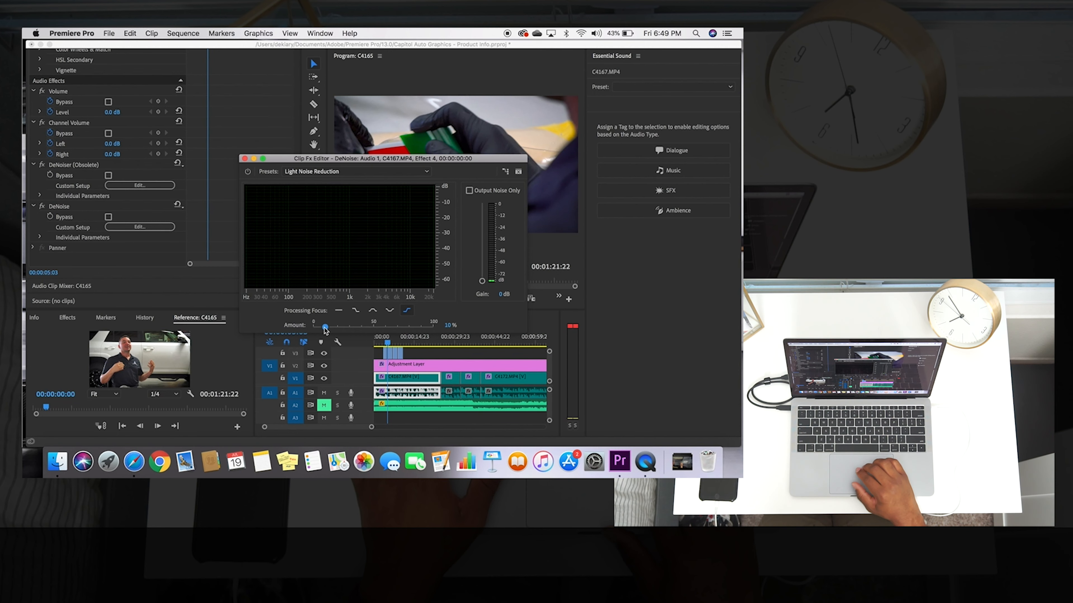
pyautogui.press('space')
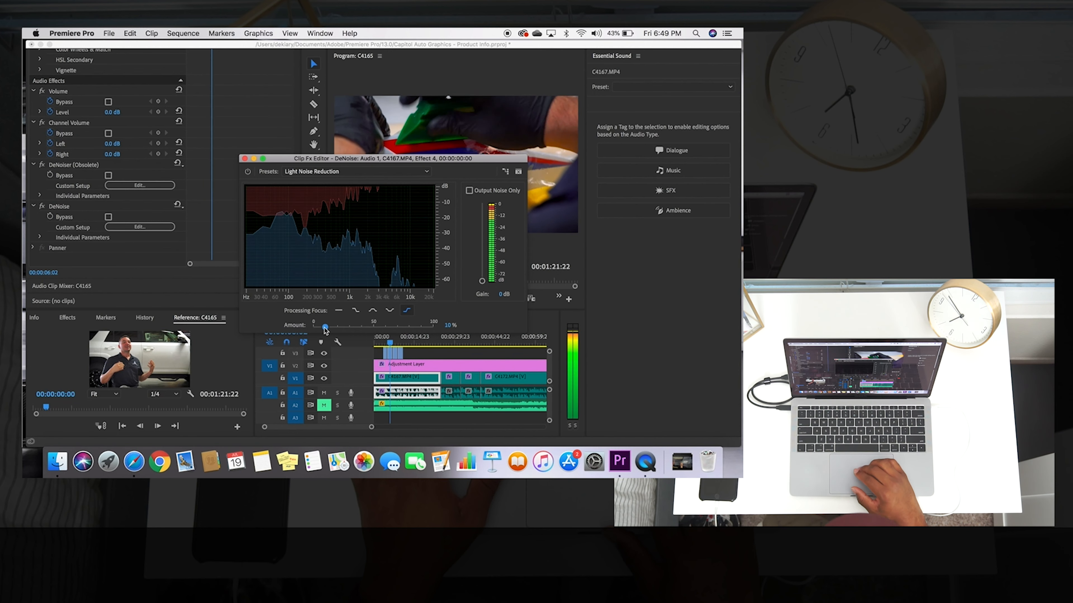
pyautogui.click(244, 160)
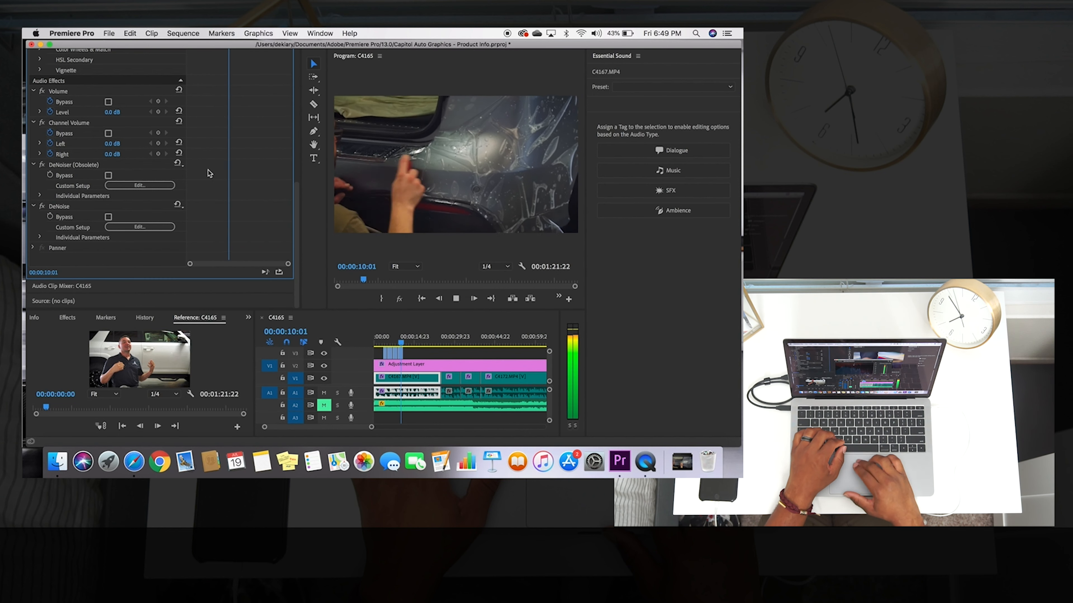
# Toggle the DeNoise effect on C4167.MP4 during playback to judge its effect, and save the project.
pyautogui.click(43, 207)
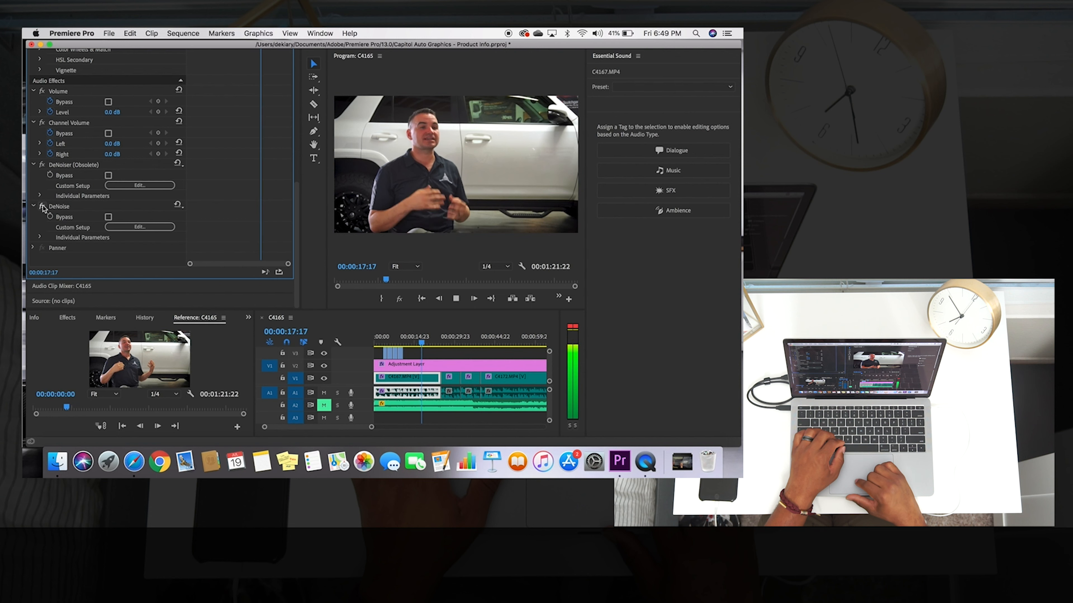
pyautogui.press('space')
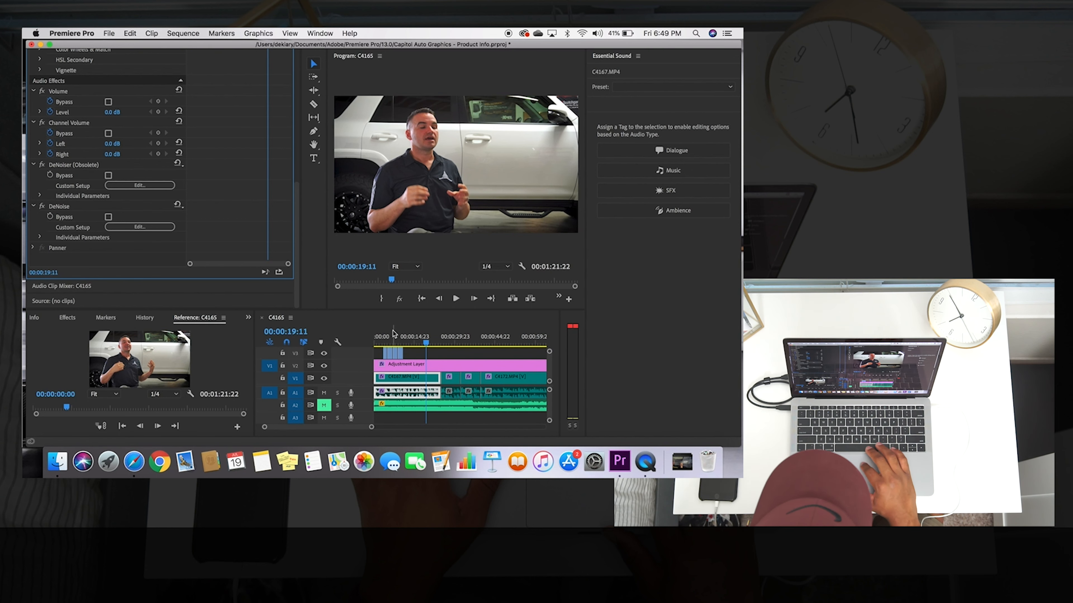
pyautogui.press('super+s')
# Play the sequence from the start past the end of C4167.MP4, briefly unmuting A2 to hear it together with the interview audio.
pyautogui.click(425, 301)
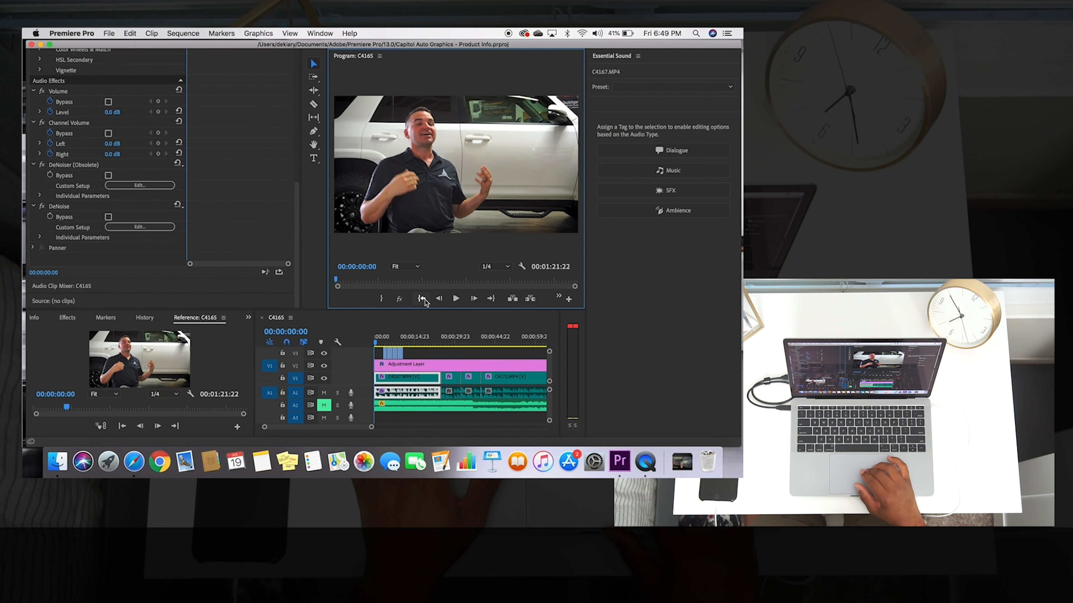
pyautogui.press('space')
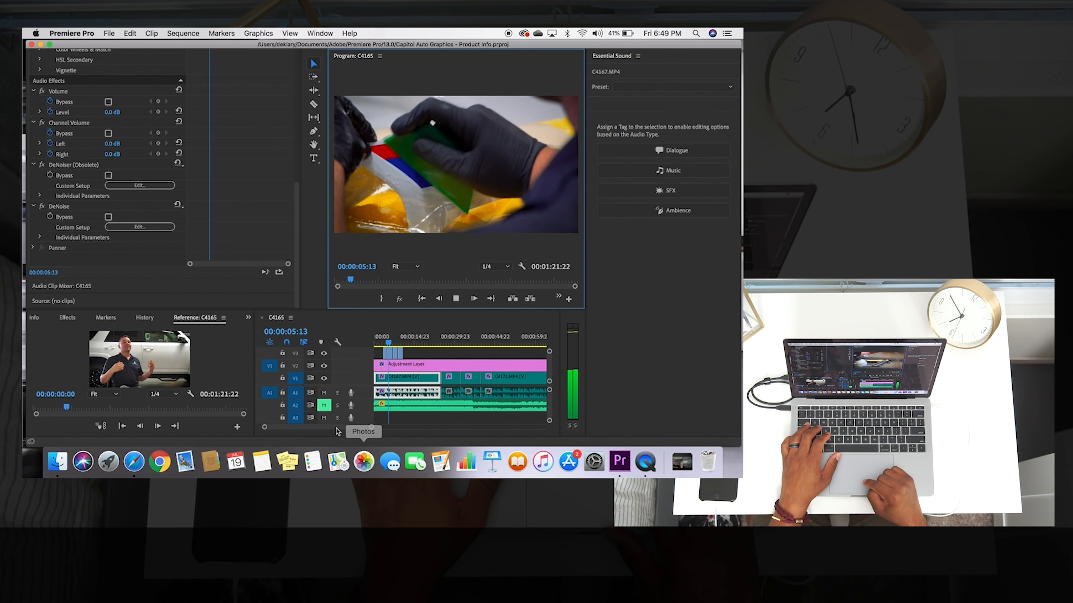
pyautogui.click(324, 405)
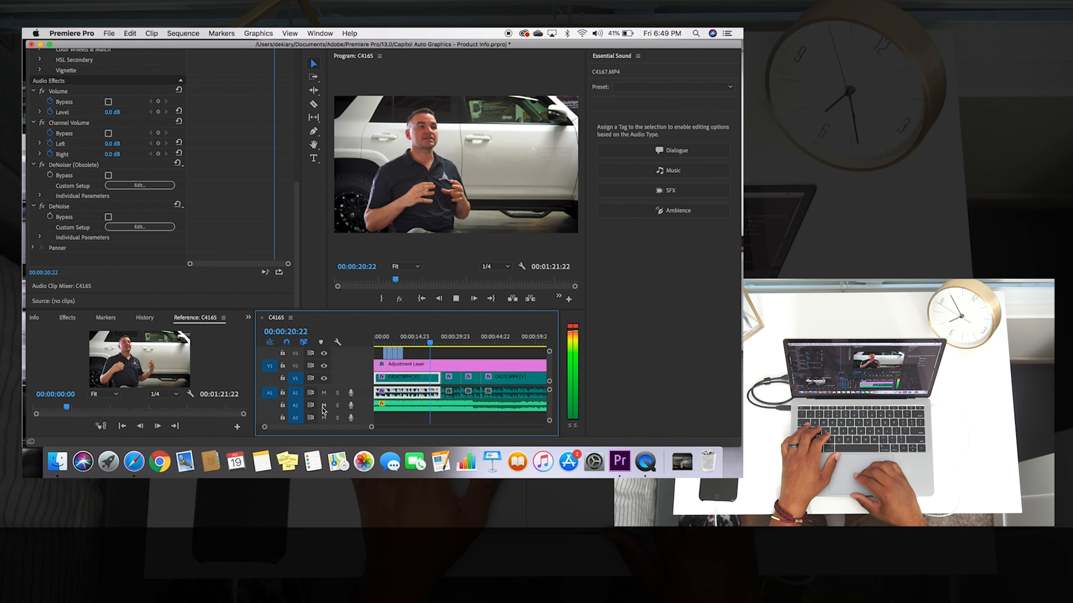
pyautogui.click(323, 406)
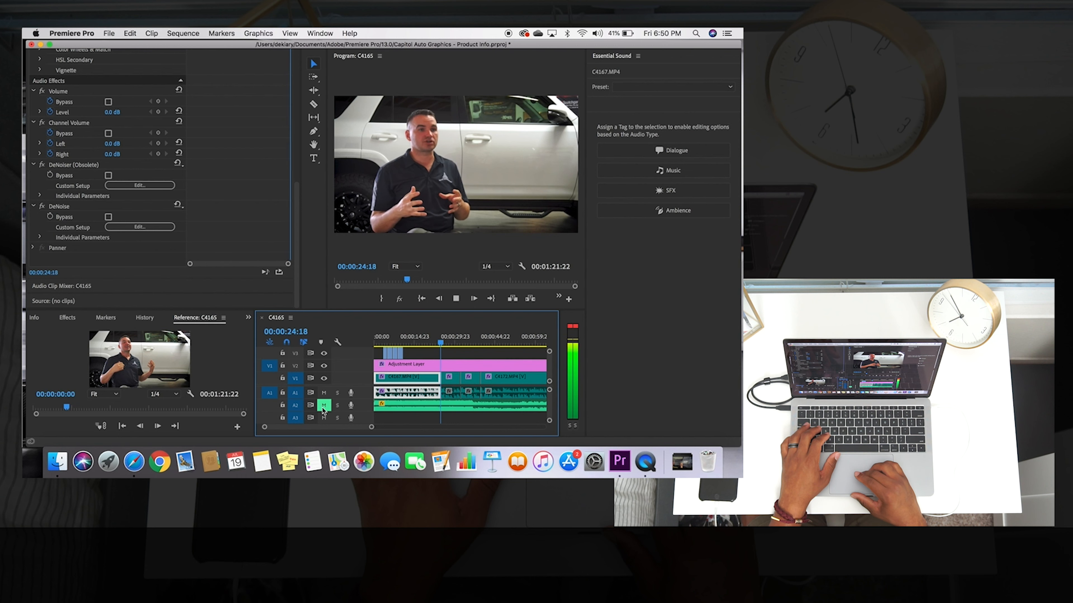
pyautogui.press('space')
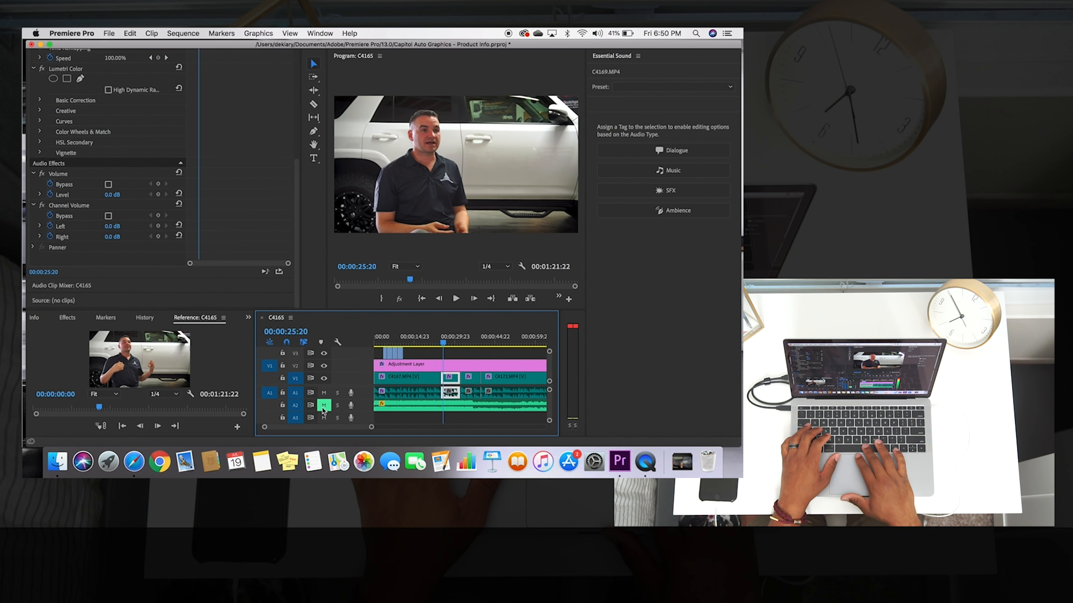
pyautogui.press('space')
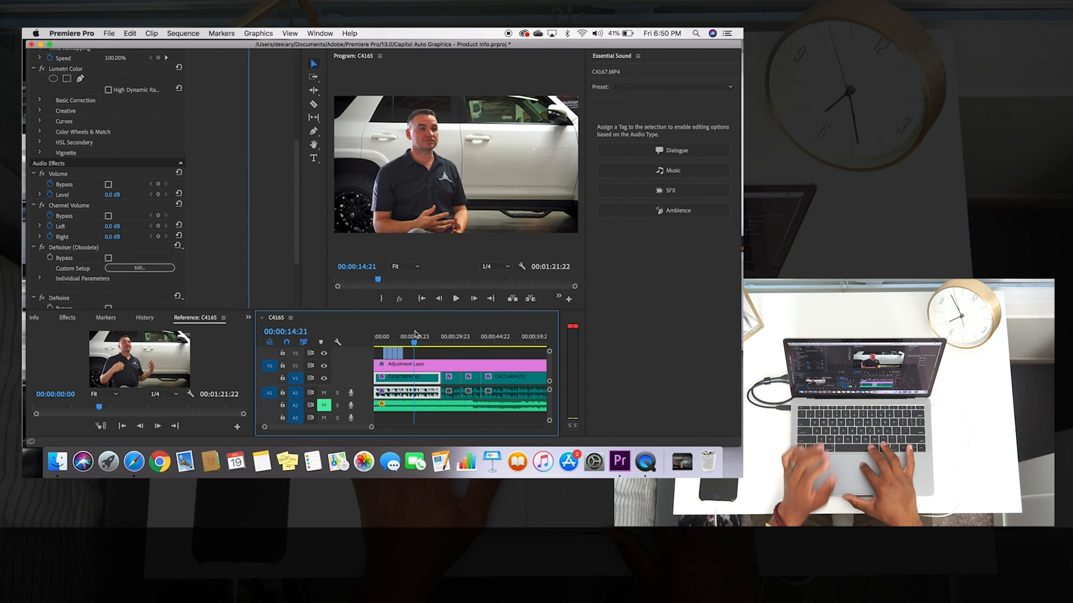
# Play further through C4167.MP4 with the system volume raised, stop playback, and save the project.
pyautogui.press('XF86AudioRaiseVolume')
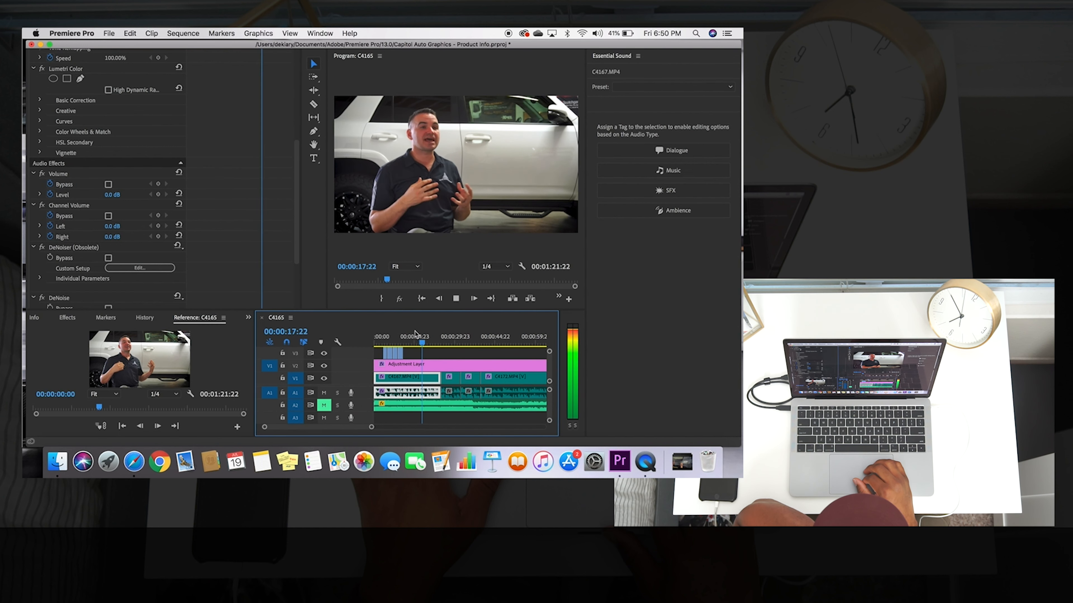
pyautogui.press('space')
pyautogui.press('super+s')
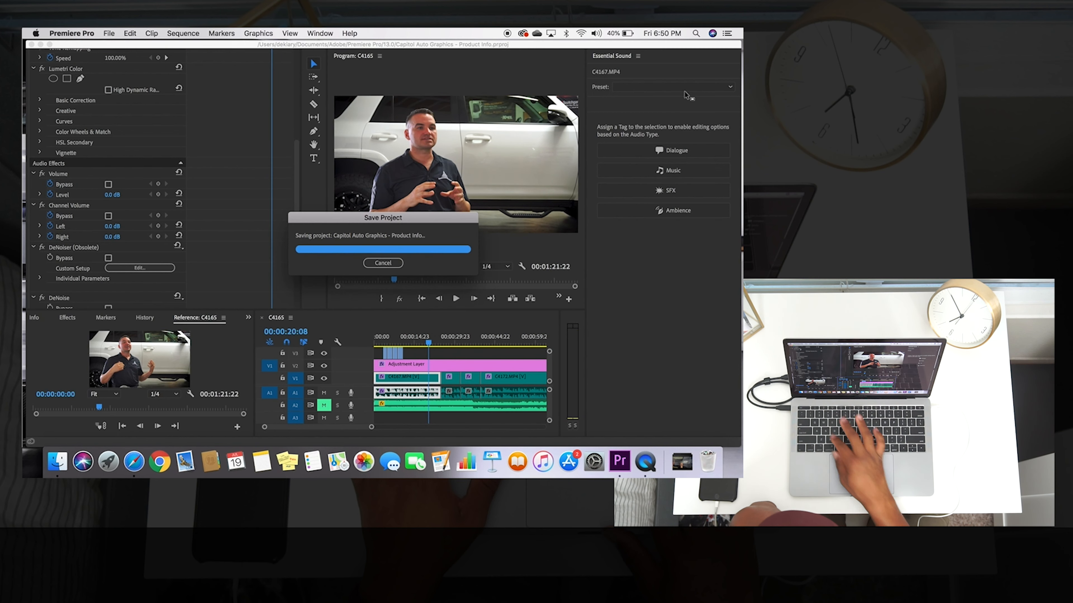
# Switch to the Effects workspace, find the DeHummer audio effect, and apply it to the audio of C4167.MP4.
pyautogui.click(319, 33)
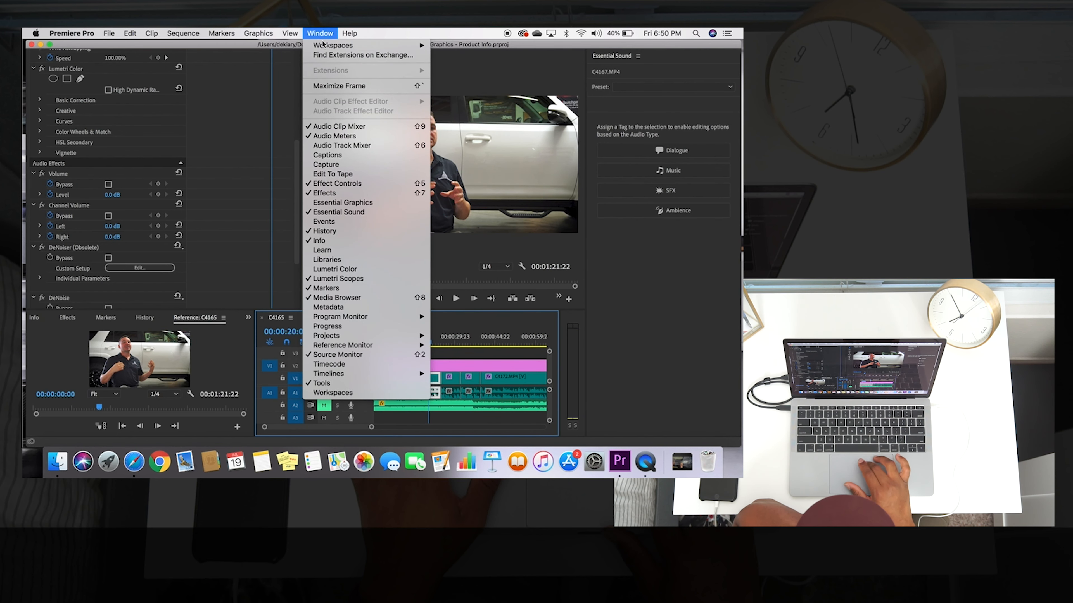
pyautogui.moveTo(337, 45)
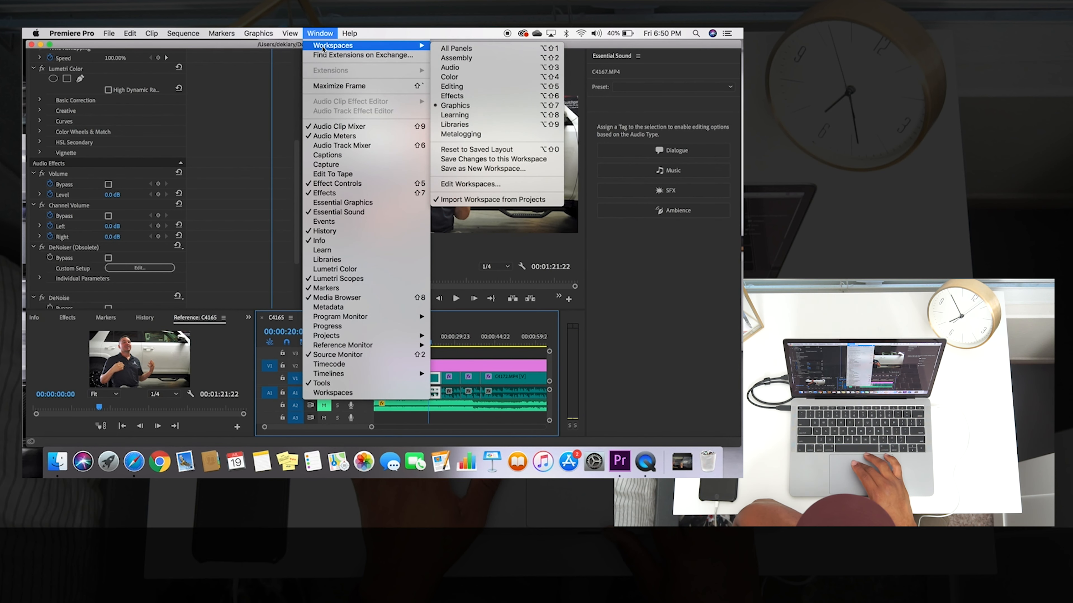
pyautogui.click(492, 96)
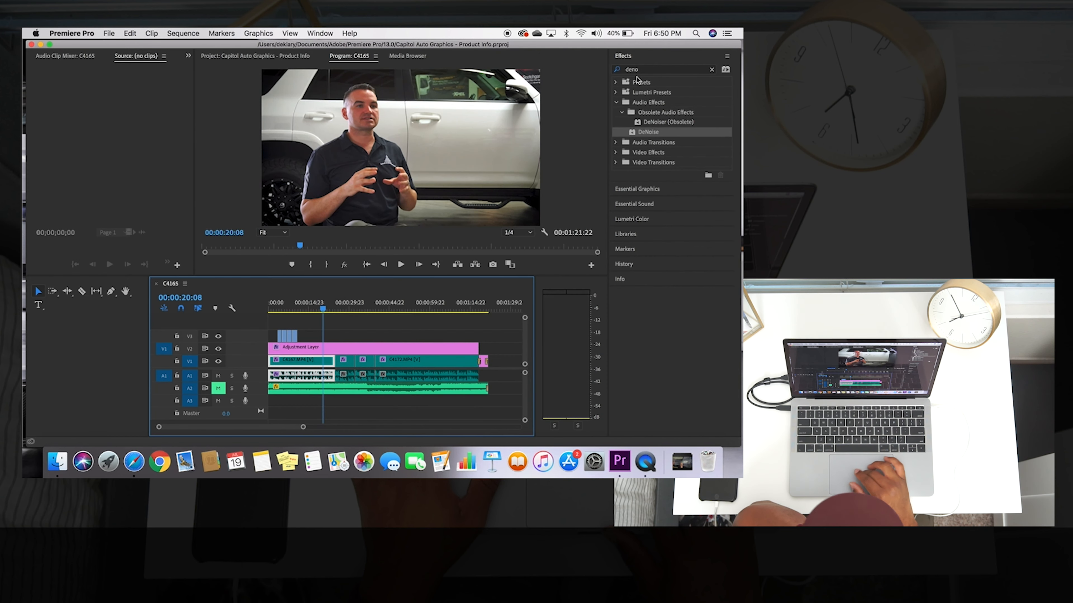
pyautogui.press('BackSpace')
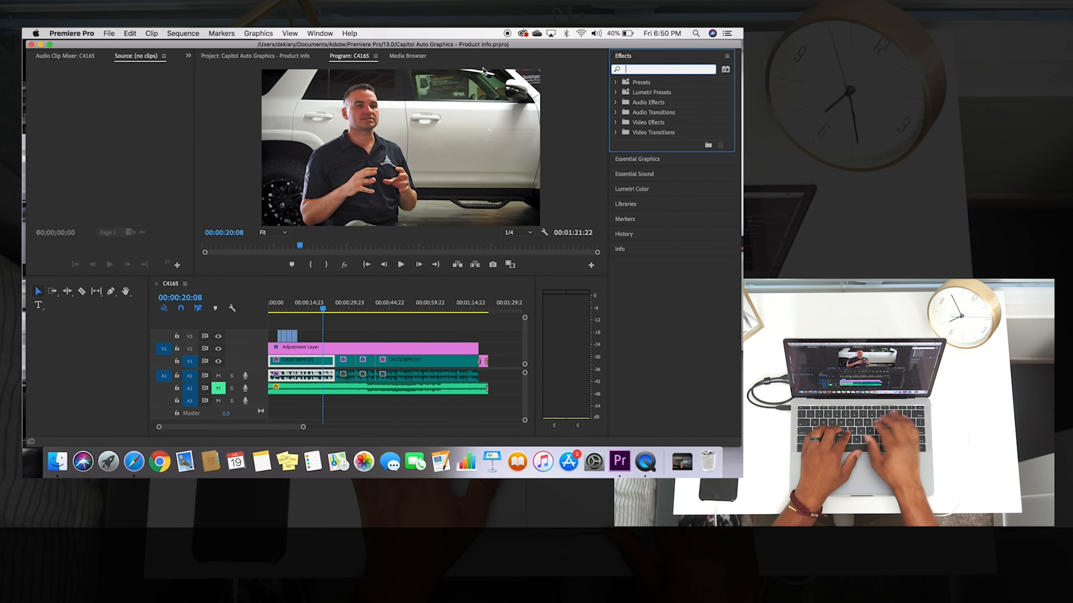
pyautogui.write('dehu')
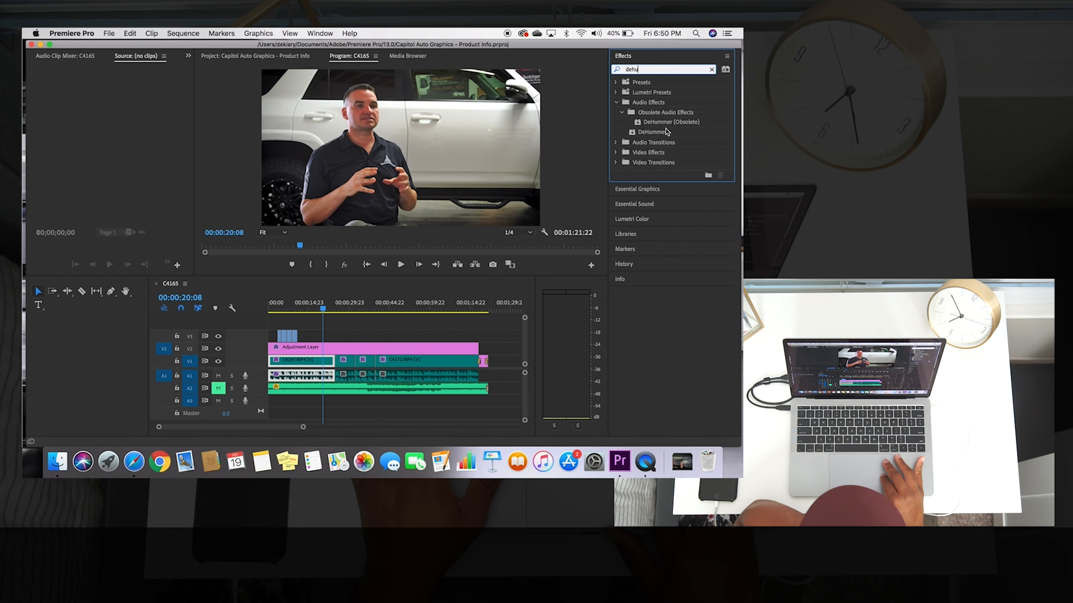
pyautogui.click(666, 132)
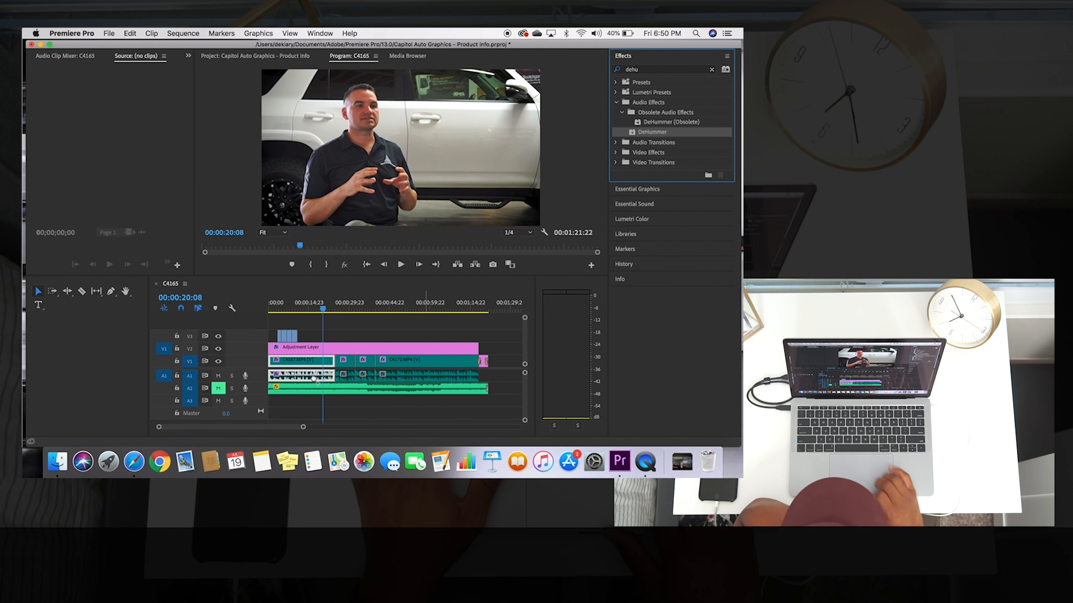
# Return to the Graphics workspace and save the project.
pyautogui.click(337, 32)
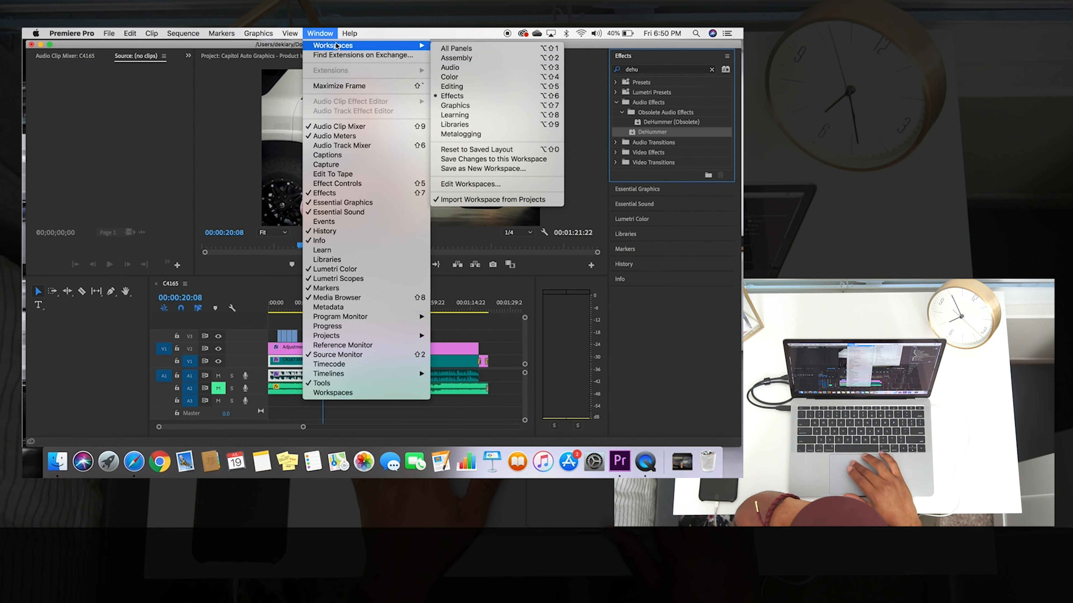
pyautogui.click(478, 109)
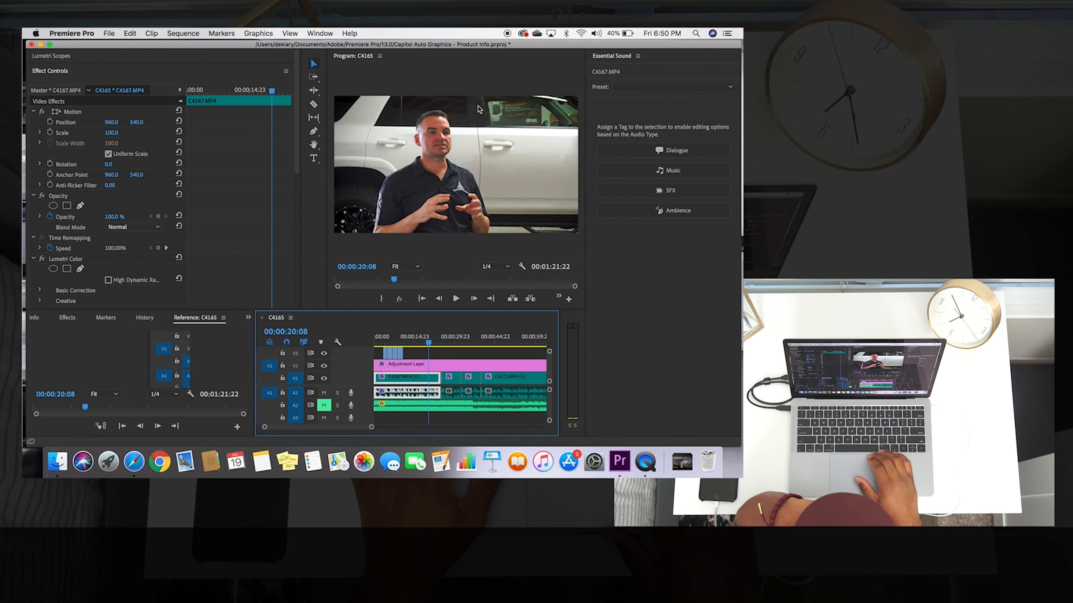
pyautogui.press('super+s')
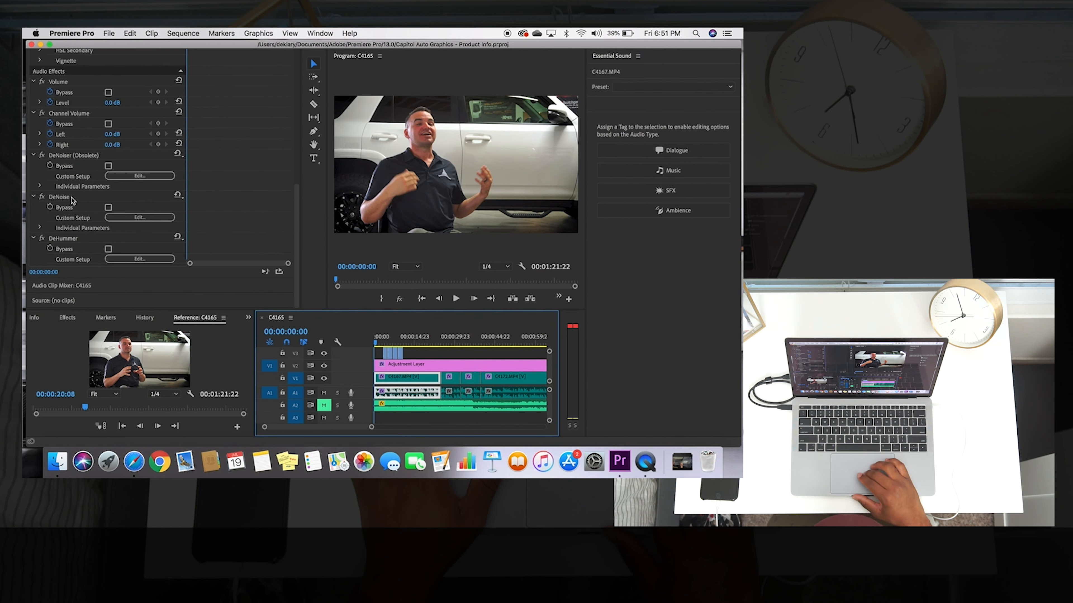
# Remove the DeNoiser (Obsolete) effect from C4167.MP4.
pyautogui.rightClick(79, 156)
pyautogui.click(108, 206)
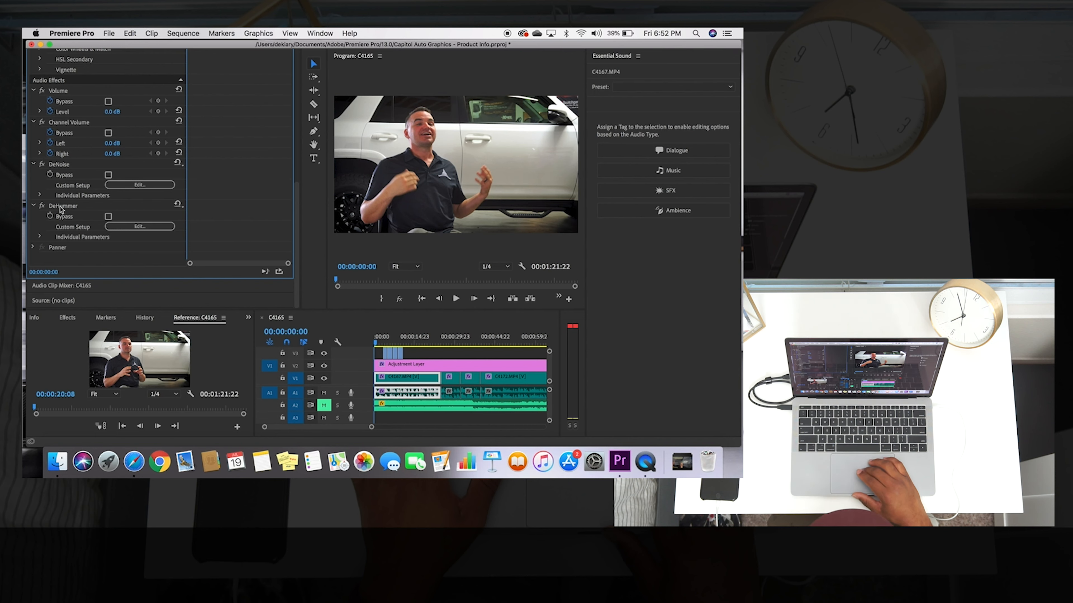
# Play the sequence from the start while toggling the DeHummer effect on C4167.MP4 to compare the sound.
pyautogui.click(425, 301)
pyautogui.press('space')
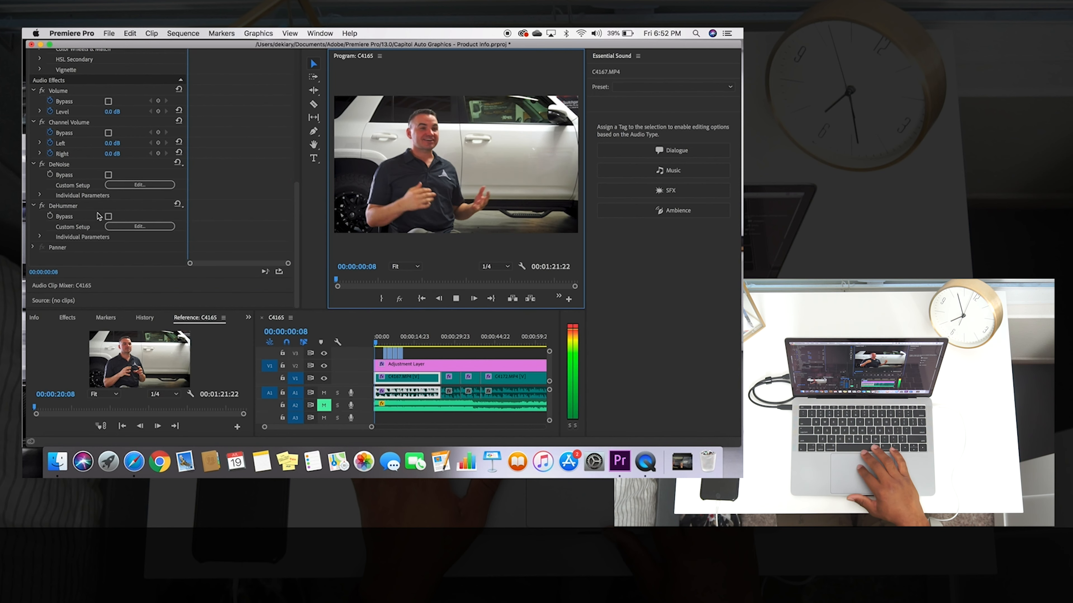
pyautogui.click(44, 206)
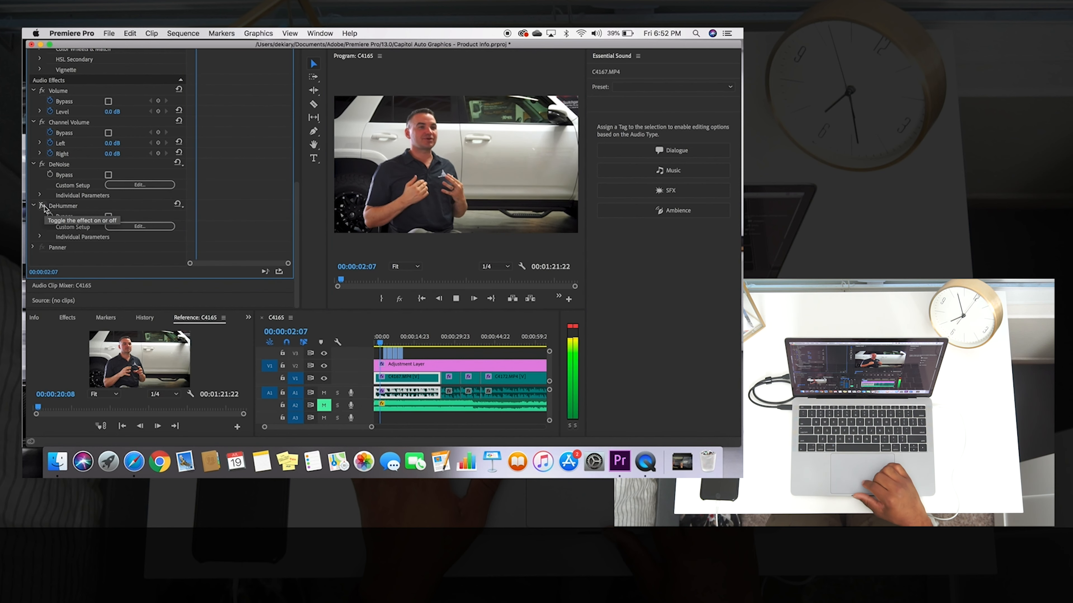
pyautogui.press('space')
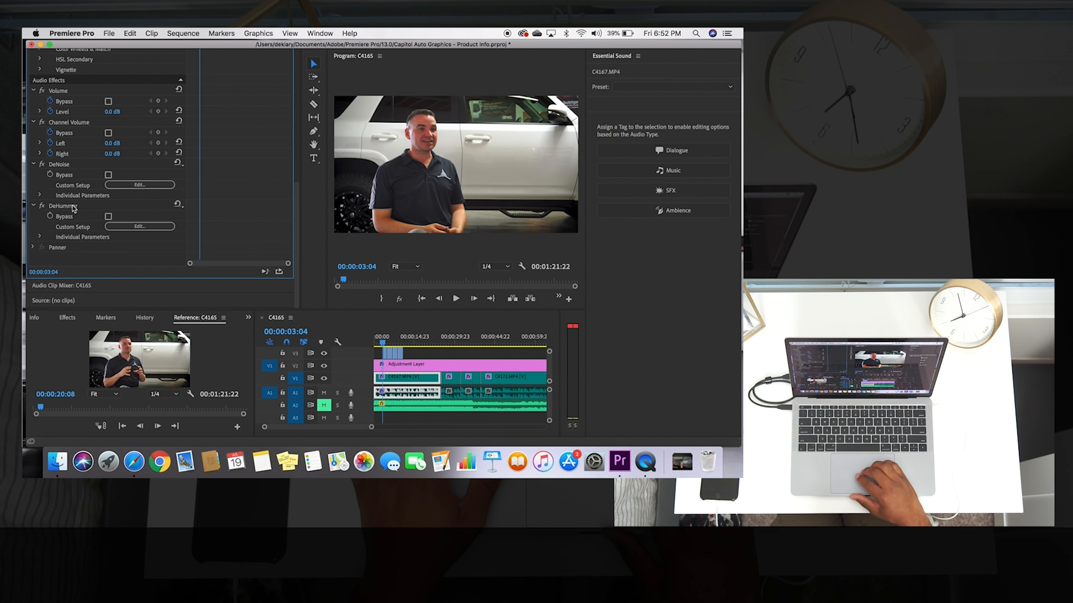
# Open the DeHummer custom setup for C4167.MP4, check its presets, and set the number of harmonics to 2.
pyautogui.click(139, 226)
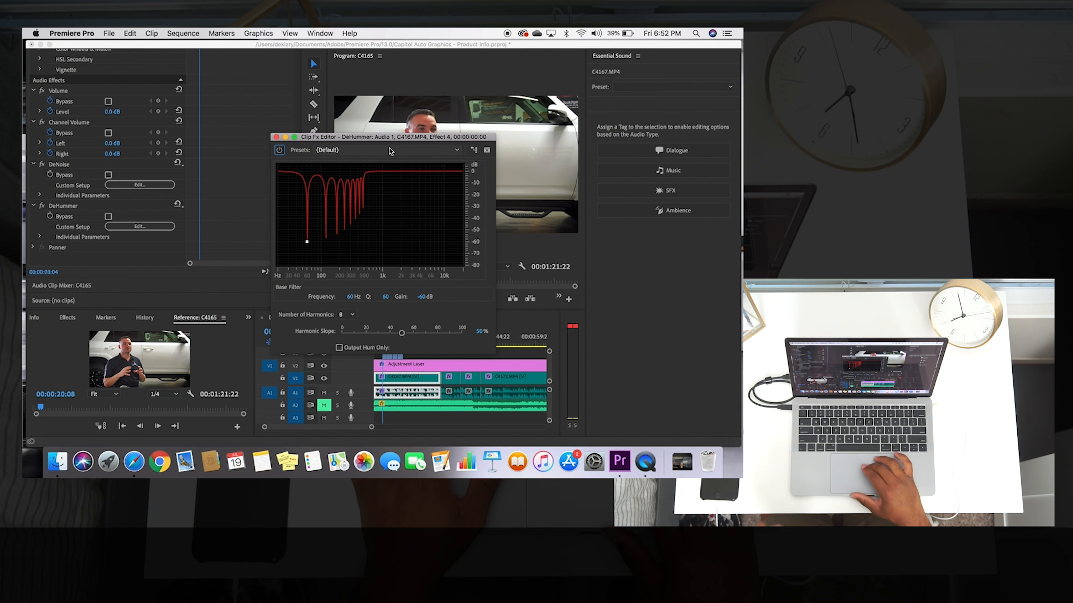
pyautogui.click(389, 150)
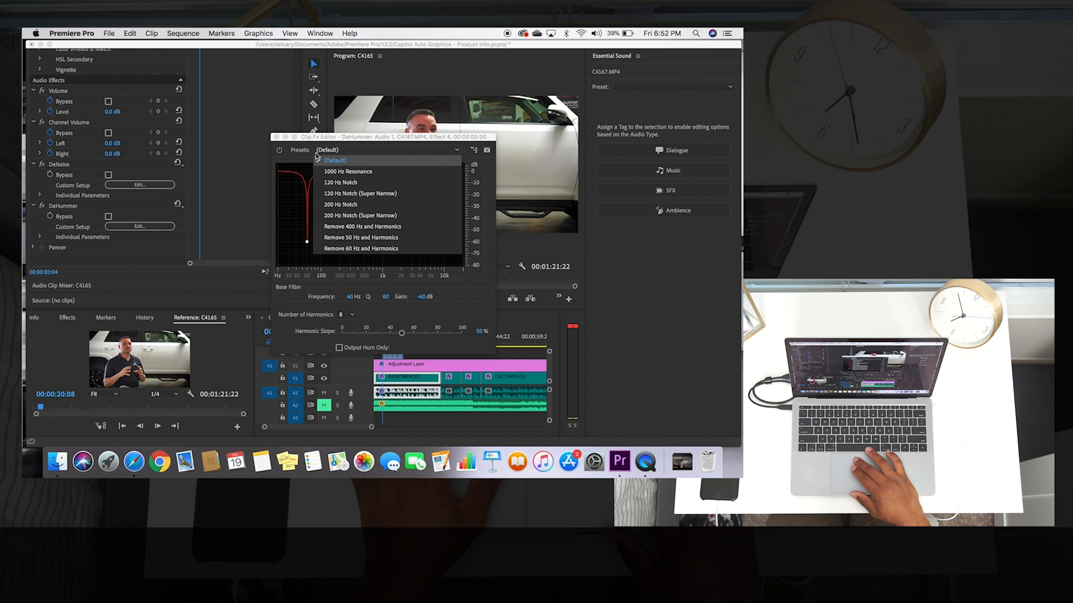
pyautogui.click(320, 144)
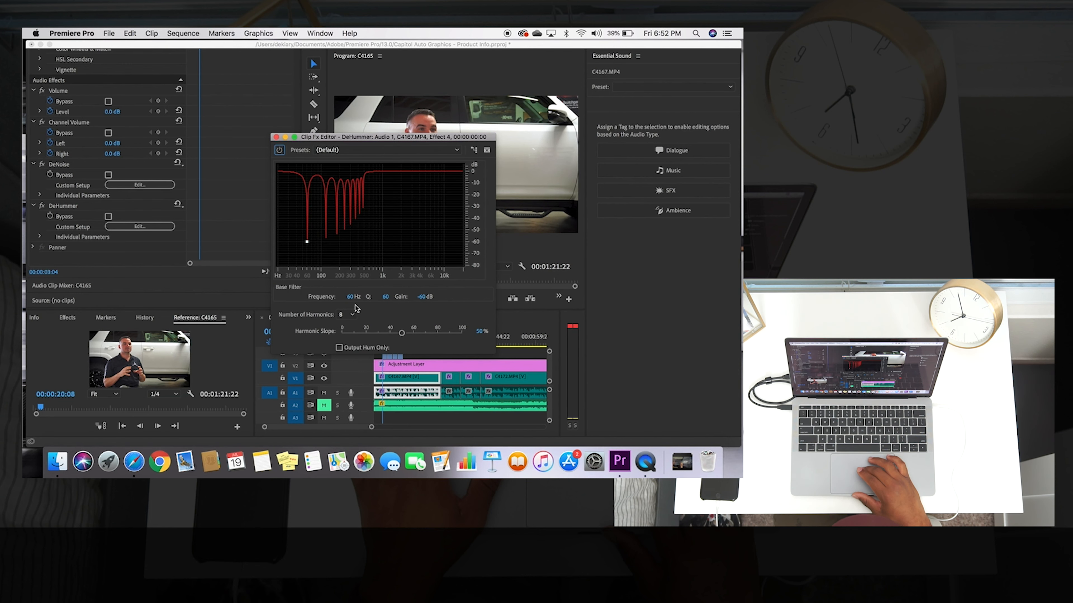
pyautogui.click(349, 317)
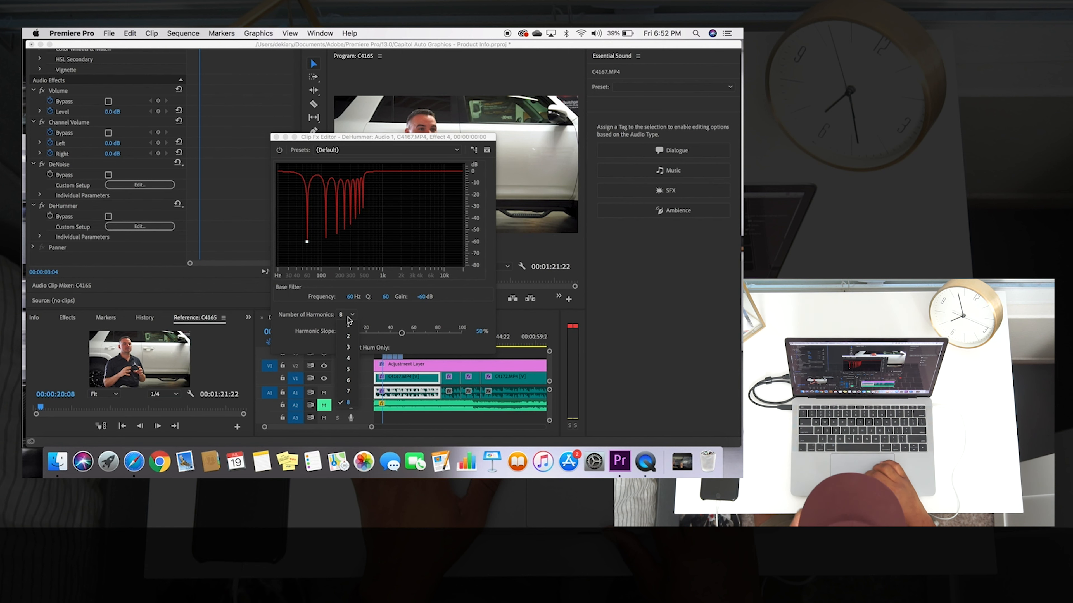
pyautogui.click(349, 337)
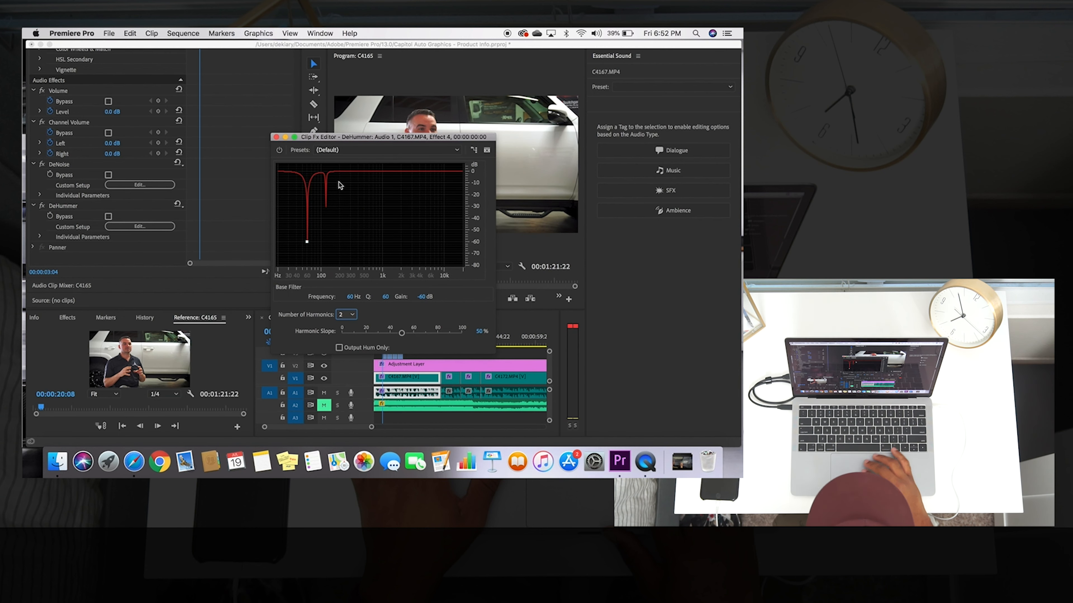
pyautogui.click(351, 316)
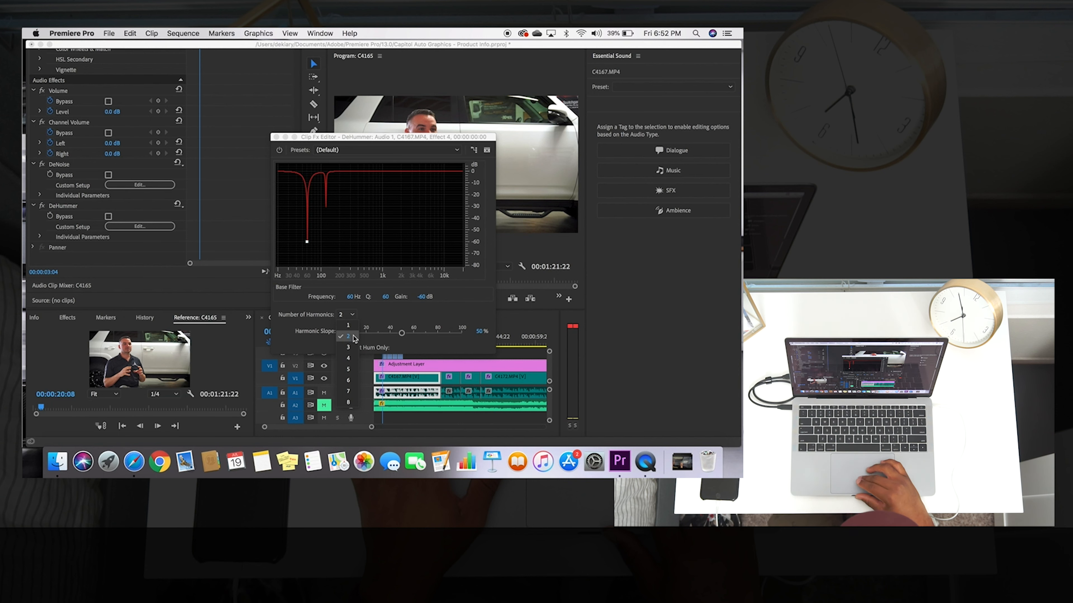
pyautogui.click(461, 309)
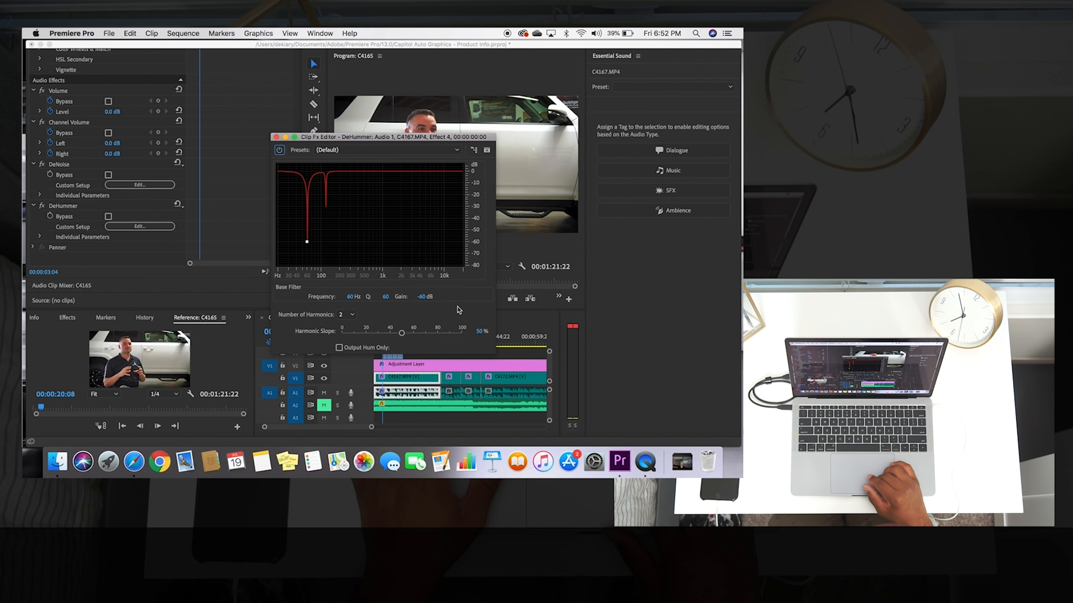
# Play C4167.MP4 to judge the adjusted DeHummer, close its editor, and save the project.
pyautogui.press('space')
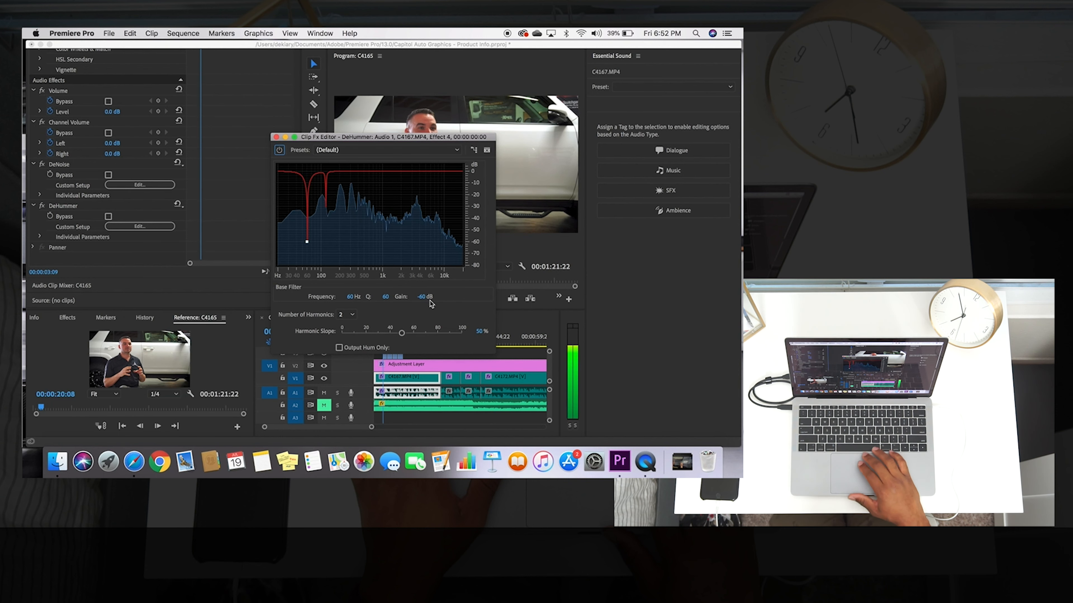
pyautogui.click(276, 137)
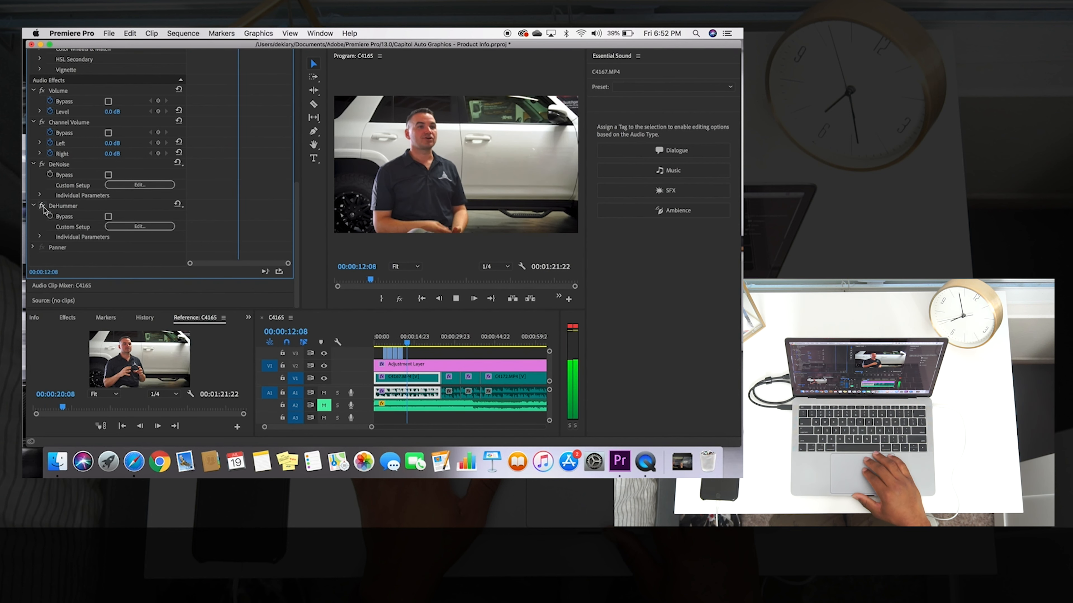
pyautogui.press('space')
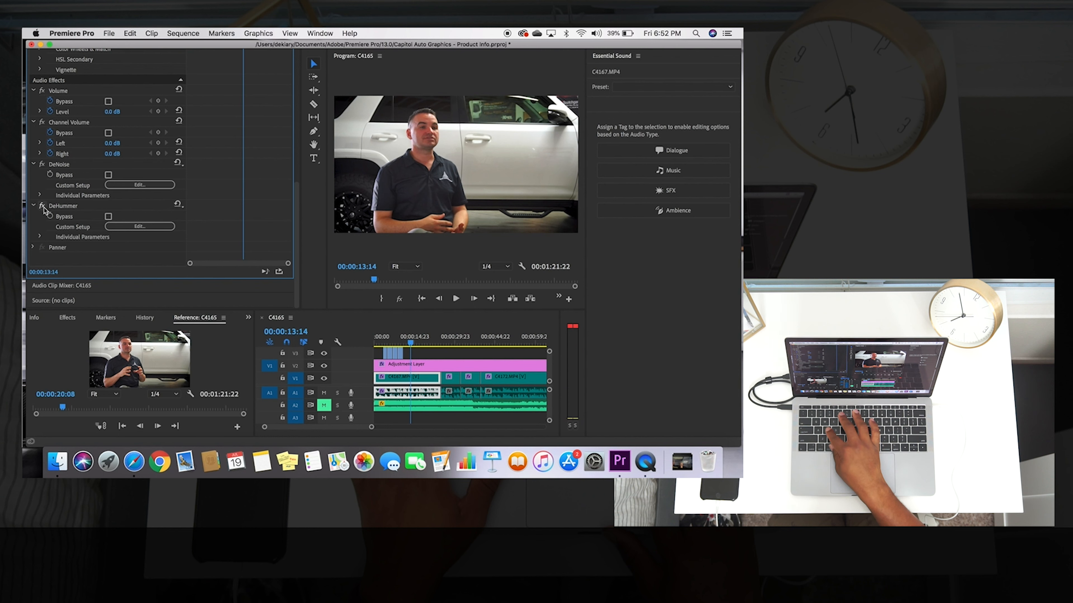
pyautogui.press('super+s')
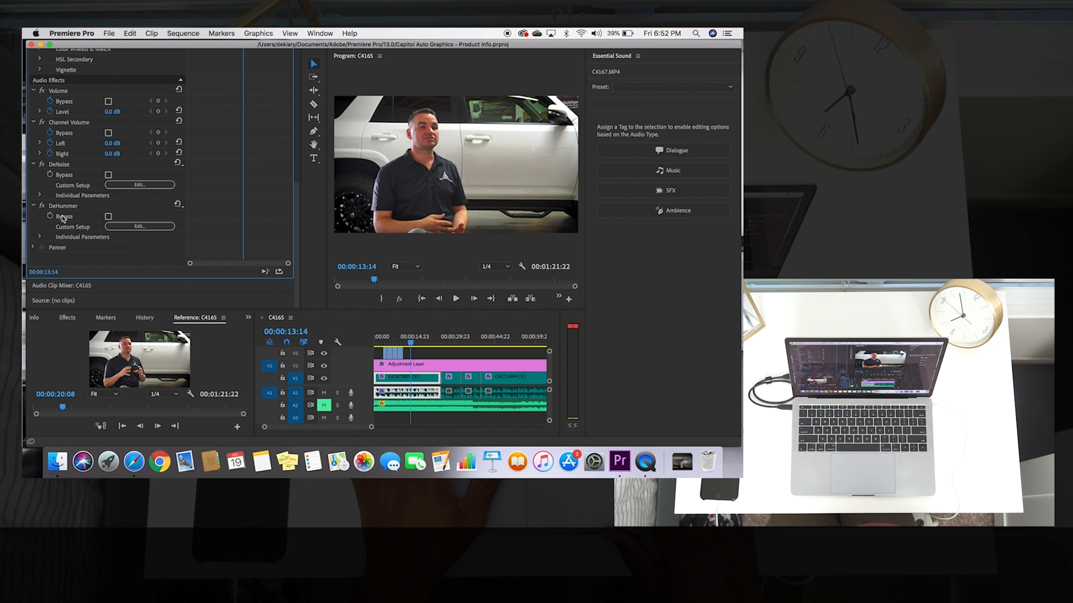
pyautogui.press('super+s')
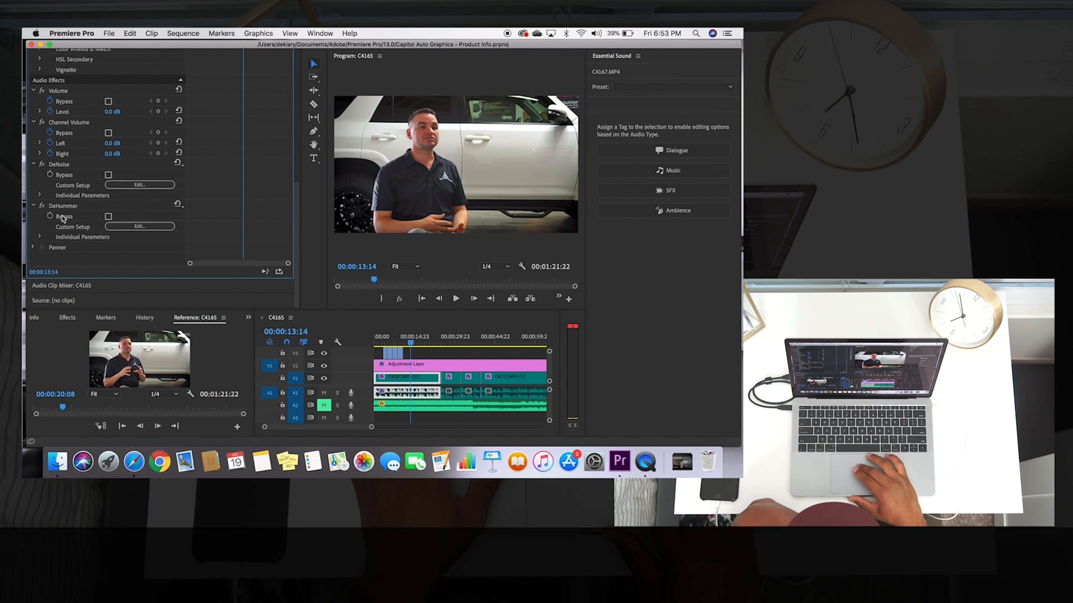
# Set the DeNoise amount on C4167.MP4 to 13% during playback, keeping the processing focus on higher frequencies.
pyautogui.click(61, 165)
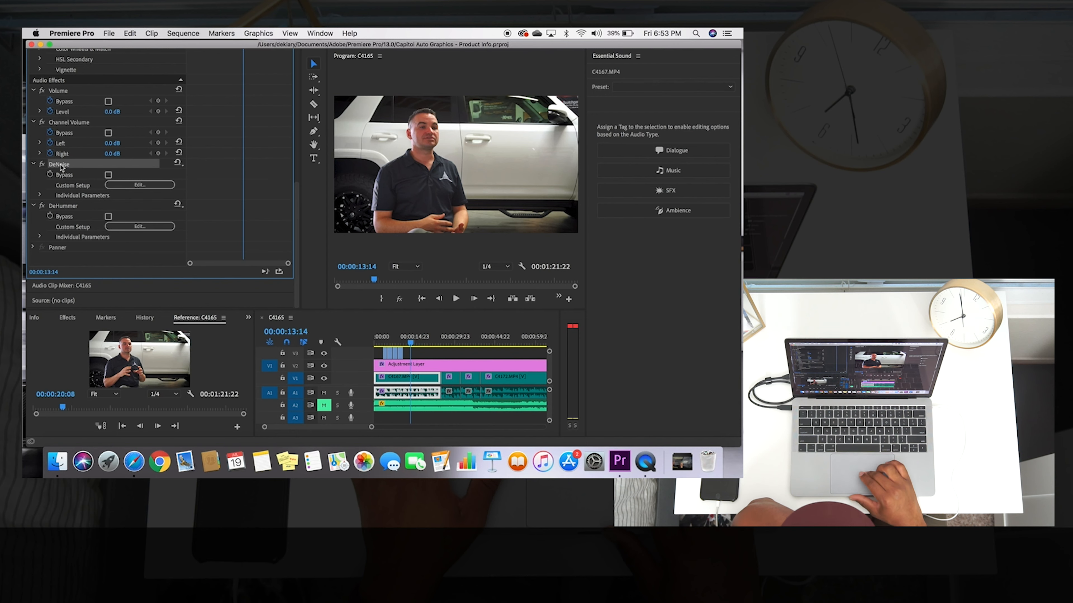
pyautogui.click(136, 184)
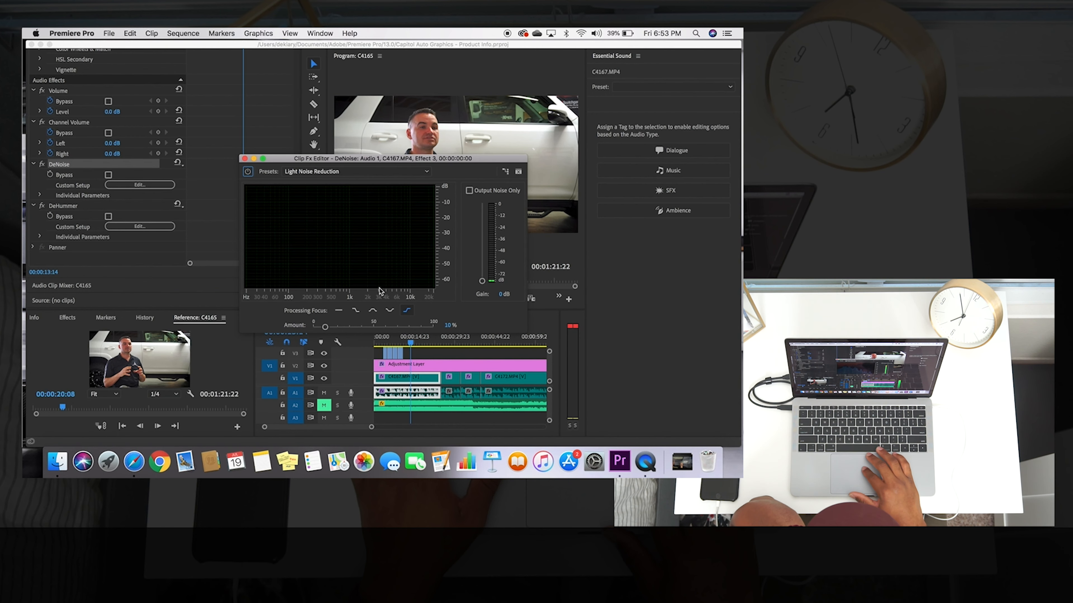
pyautogui.press('space')
pyautogui.moveTo(324, 327)
pyautogui.mouseDown()
pyautogui.moveTo(389, 329)
pyautogui.moveTo(318, 326)
pyautogui.moveTo(331, 328)
pyautogui.mouseUp()
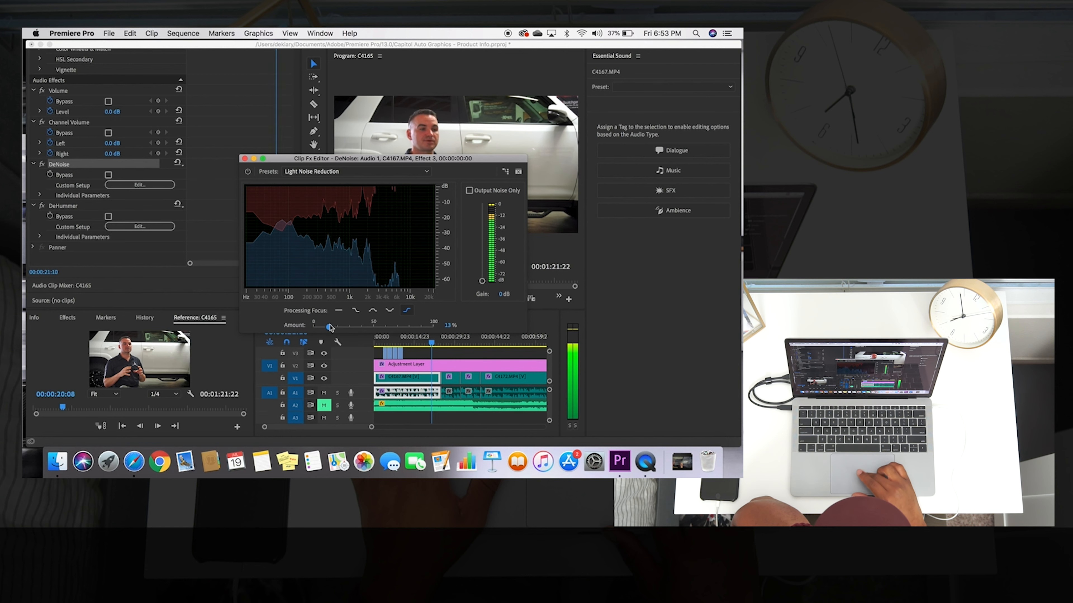
pyautogui.click(354, 311)
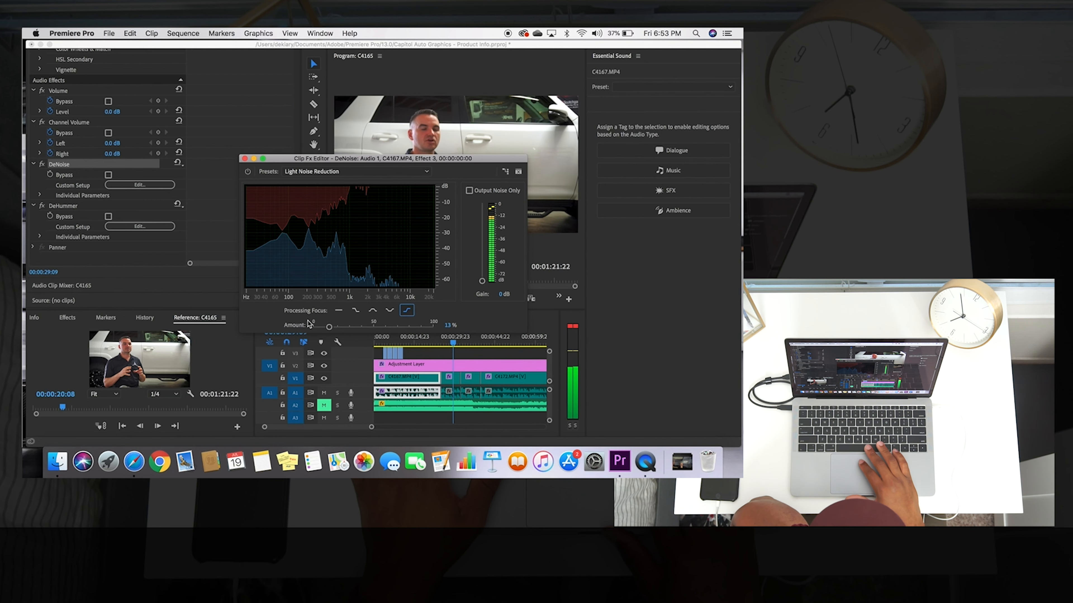
pyautogui.press('space')
# Save the project and replay C4167.MP4 from near the start of the sequence to judge the DeNoise setting.
pyautogui.click(404, 328)
pyautogui.click(389, 338)
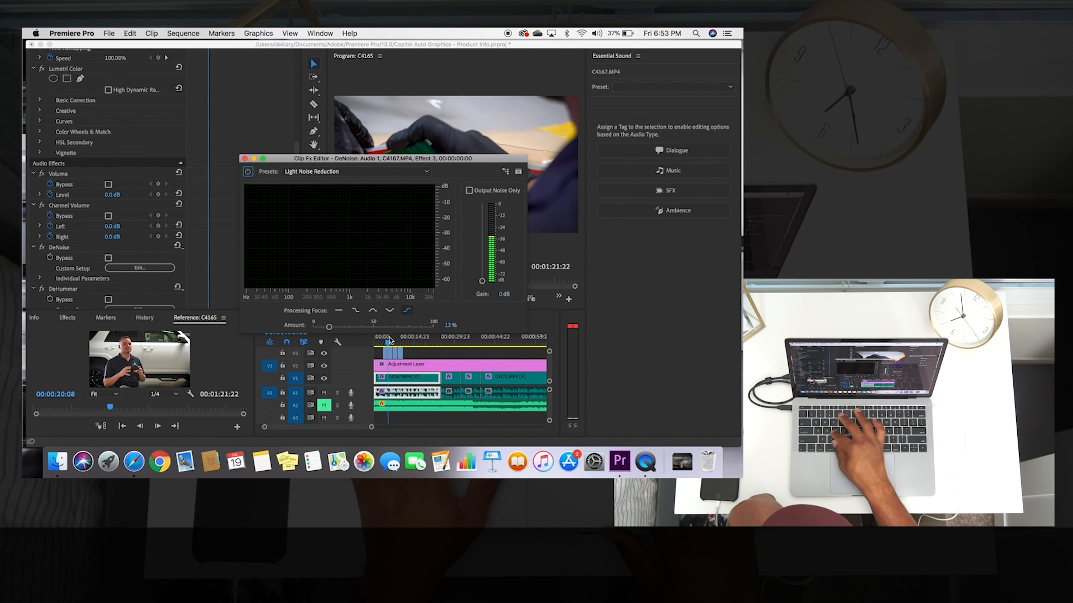
pyautogui.press('super+s')
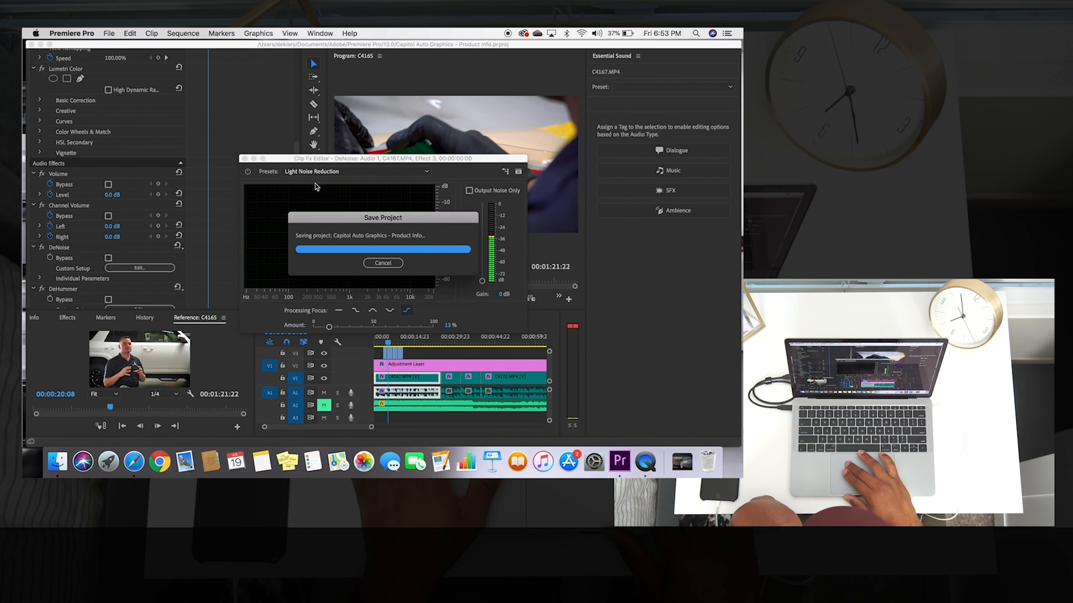
pyautogui.press('space')
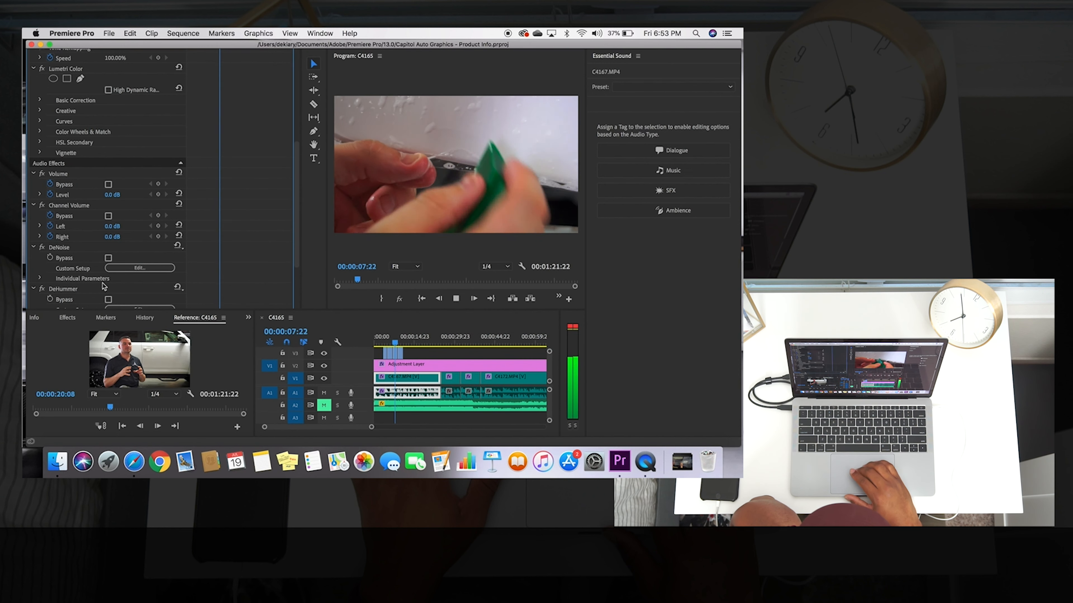
# Set the DeNoise amount on C4167.MP4 to 20% in its custom setup and close the editor.
pyautogui.scroll(-4, 103, 286)
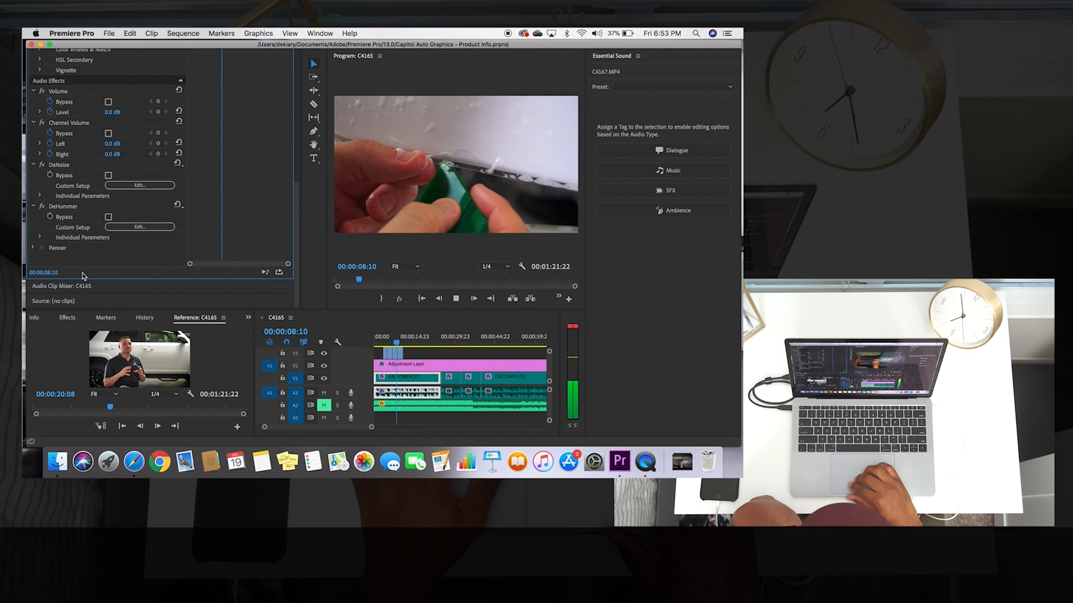
pyautogui.click(139, 186)
pyautogui.moveTo(330, 329)
pyautogui.mouseDown()
pyautogui.moveTo(460, 327)
pyautogui.moveTo(338, 317)
pyautogui.mouseUp()
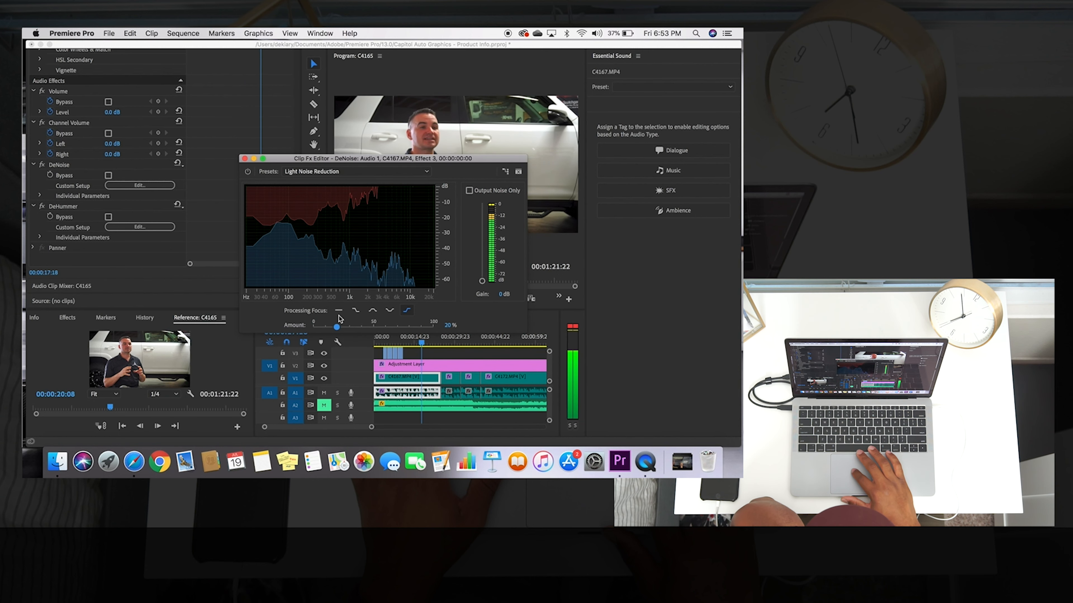
pyautogui.click(244, 158)
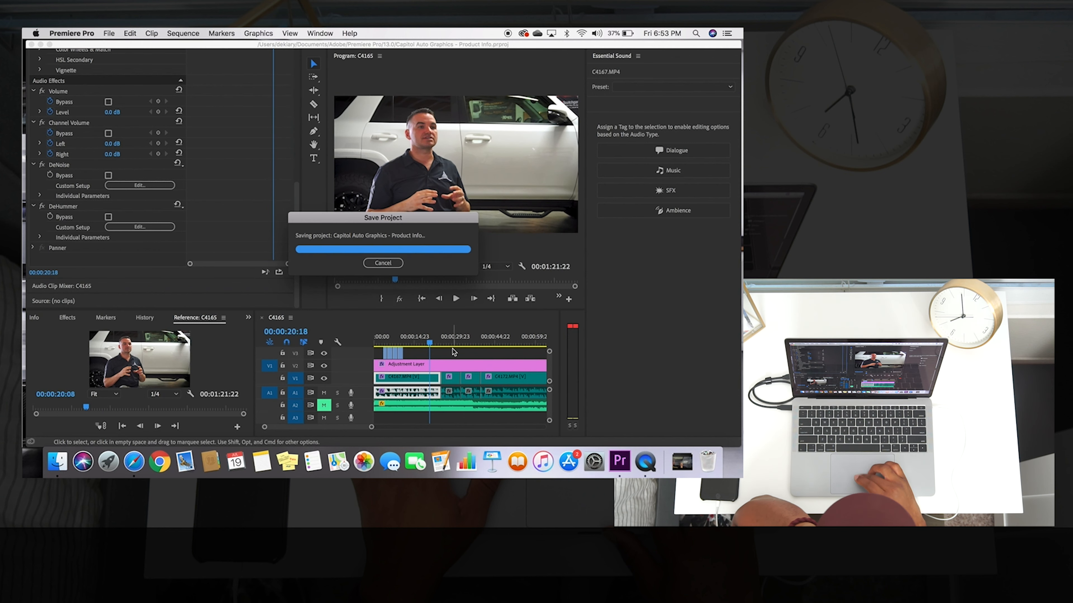
# Unmute audio track A2 and play the sequence from the start at a higher system volume to hear music and interview together.
pyautogui.click(422, 299)
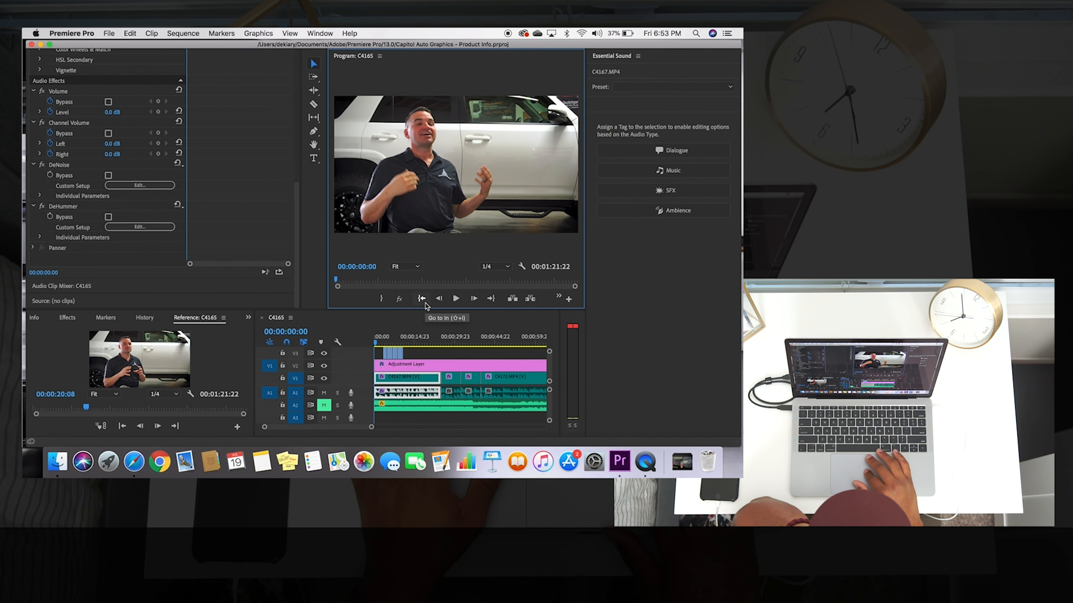
pyautogui.click(325, 405)
pyautogui.press('space')
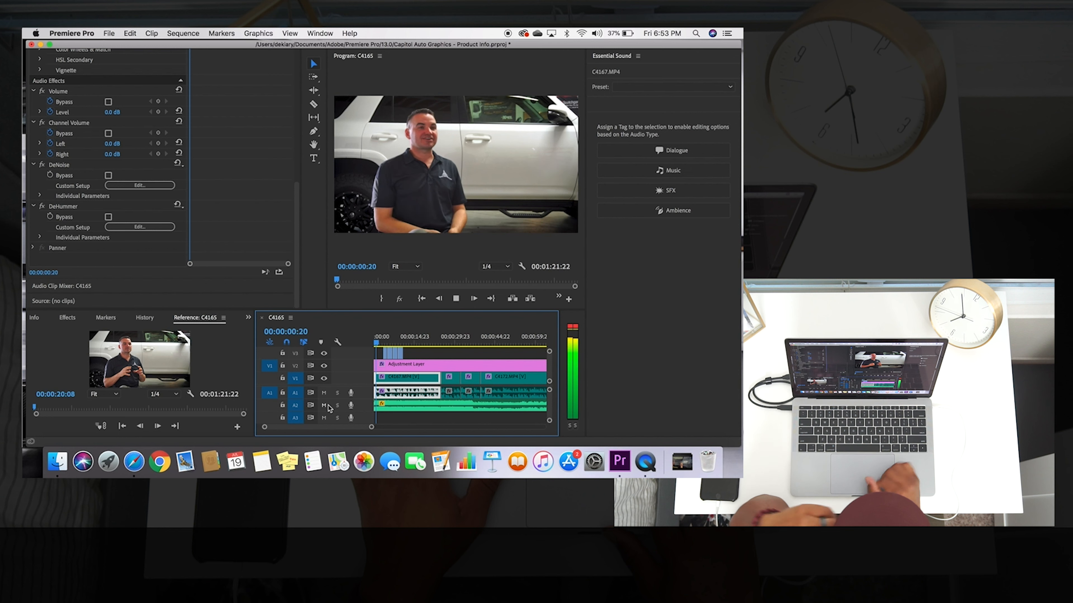
pyautogui.press('XF86AudioRaiseVolume')
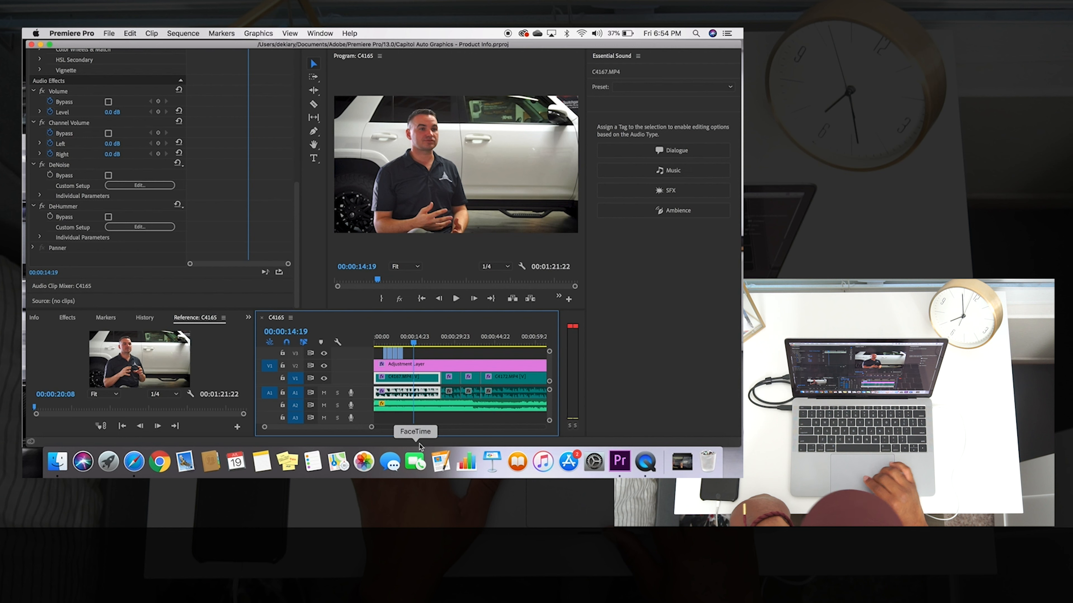
# Try a volume level of -20 dB on Hit the Road by CloudRoad.mp3 and play the sequence from the start to judge the mix.
pyautogui.click(412, 412)
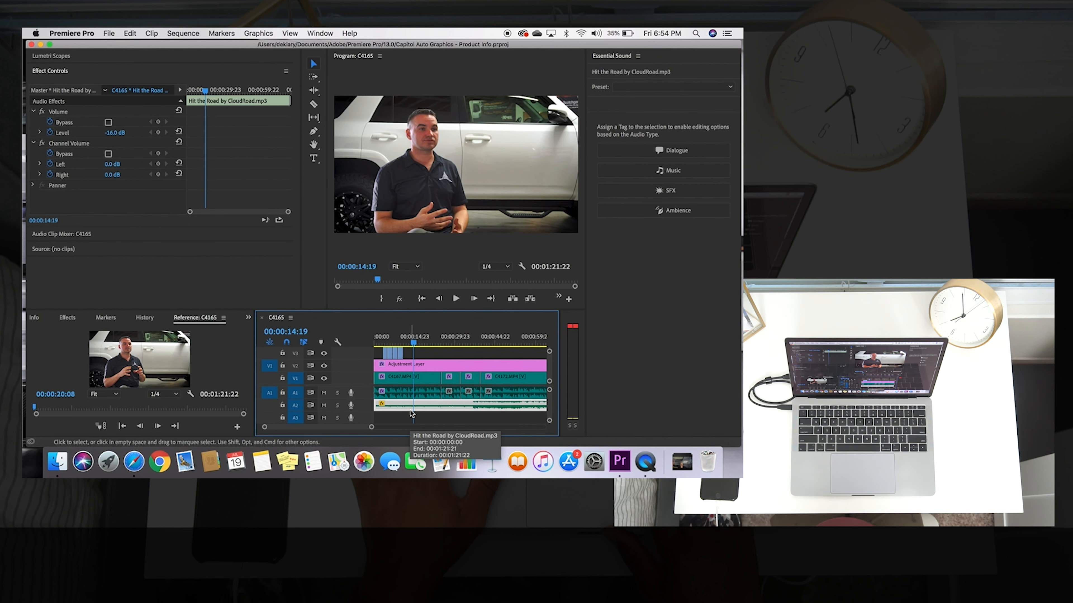
pyautogui.press('super+s')
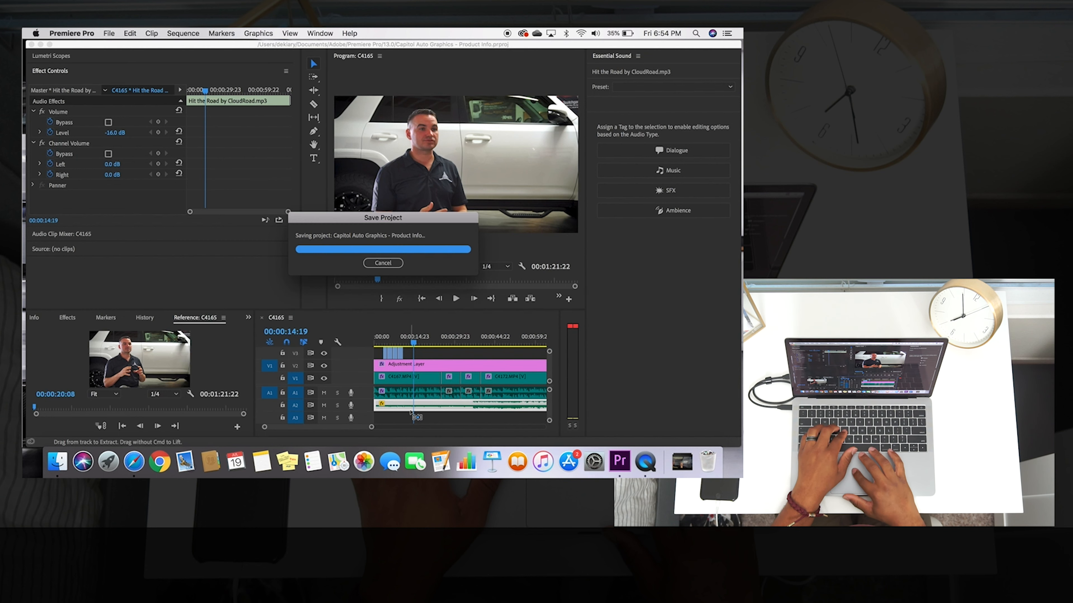
pyautogui.moveTo(412, 340); pyautogui.dragTo(361, 344)
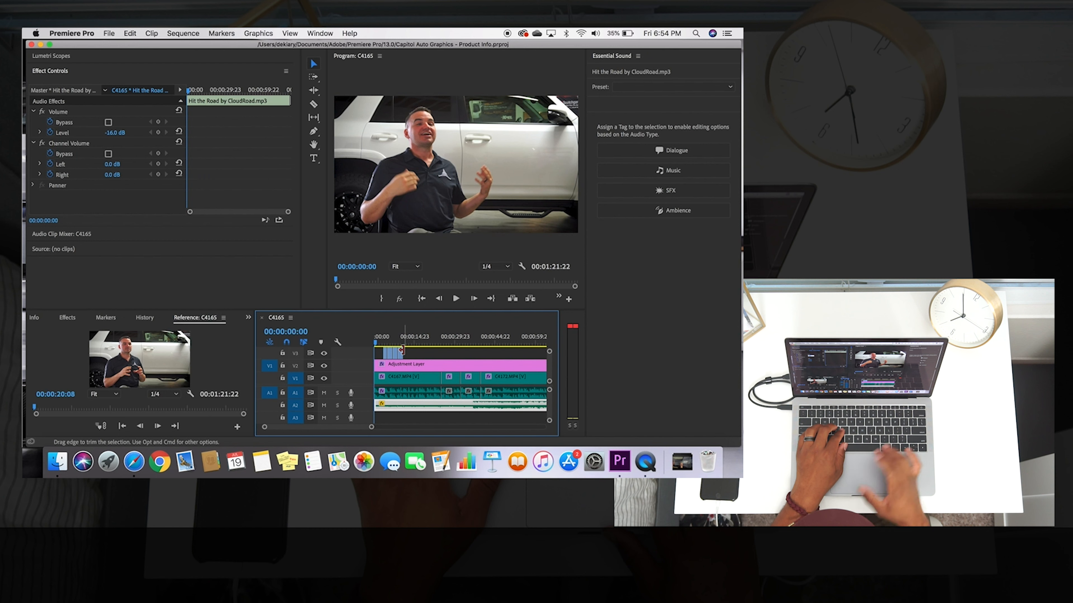
pyautogui.click(114, 135)
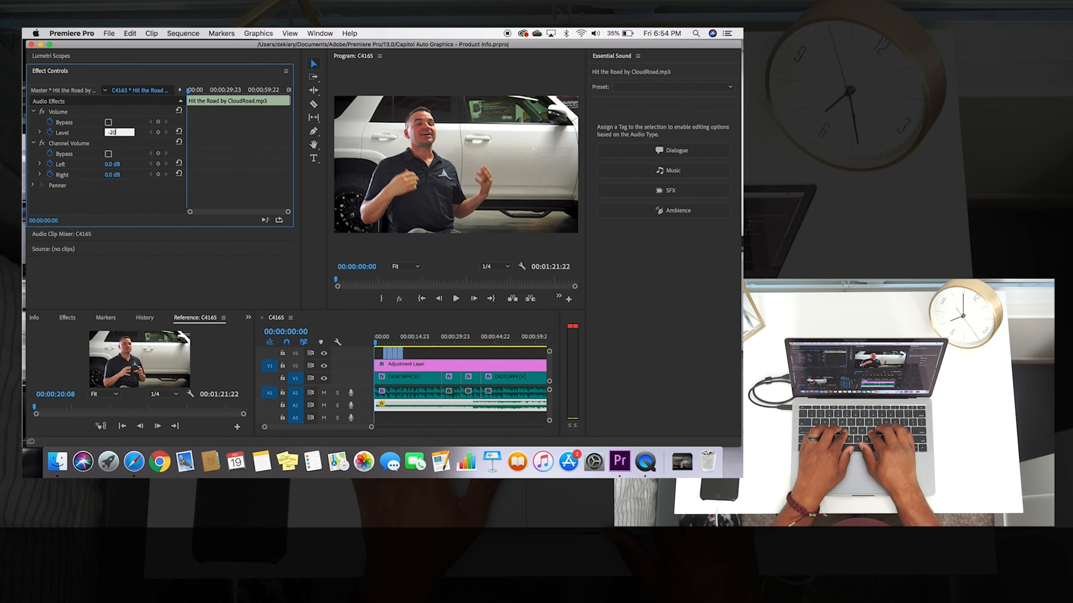
pyautogui.press('Return')
pyautogui.press('space')
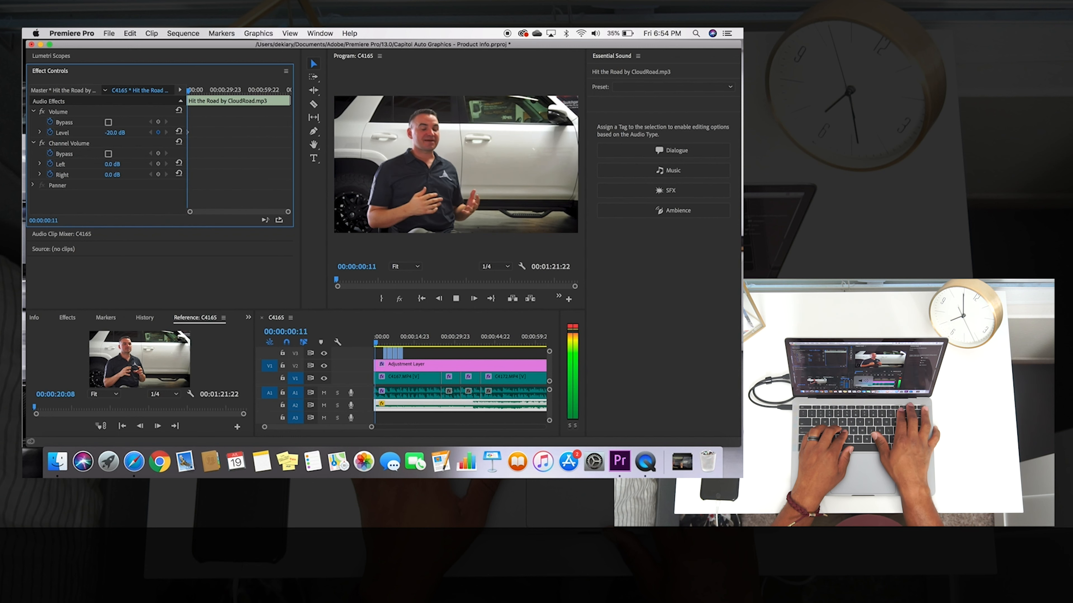
pyautogui.press('XF86AudioRaiseVolume')
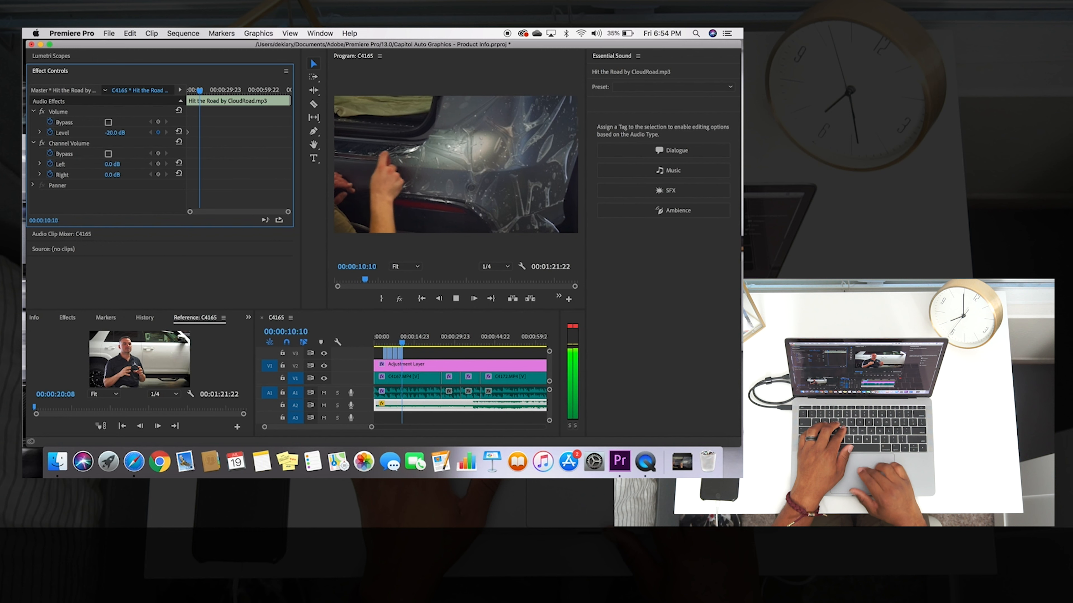
pyautogui.press('space')
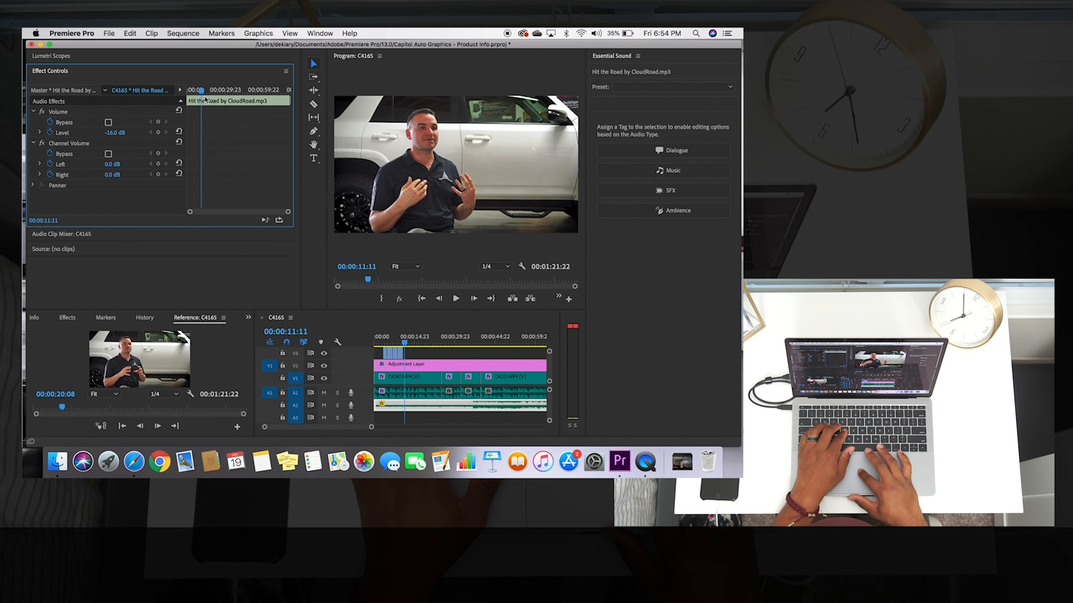
# Try a volume level keyframe at the start of the music clip and play the opening seconds to check it.
pyautogui.moveTo(202, 92); pyautogui.dragTo(188, 92)
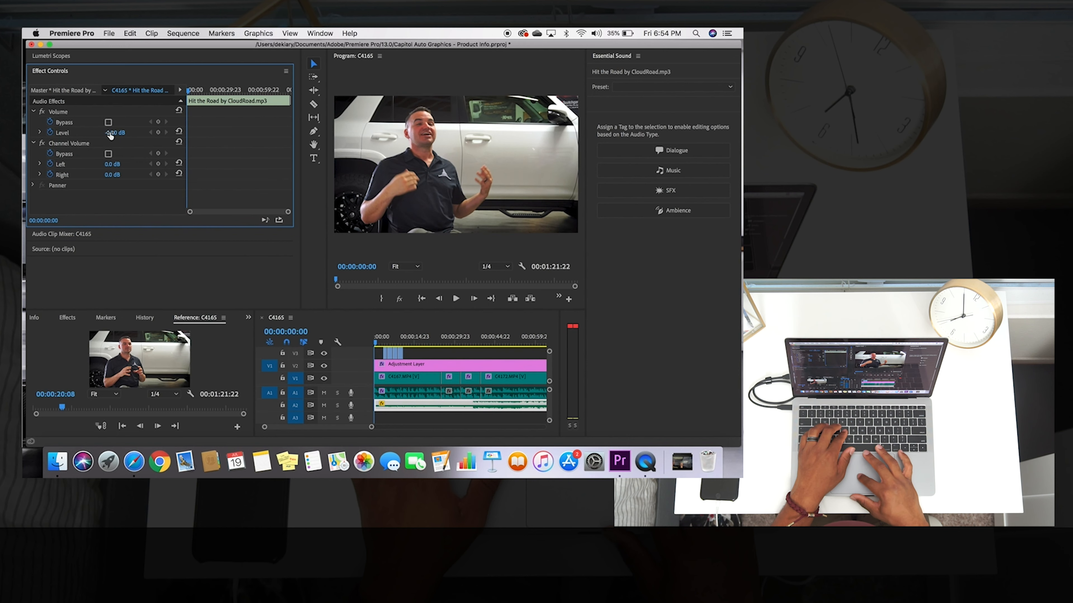
pyautogui.click(158, 132)
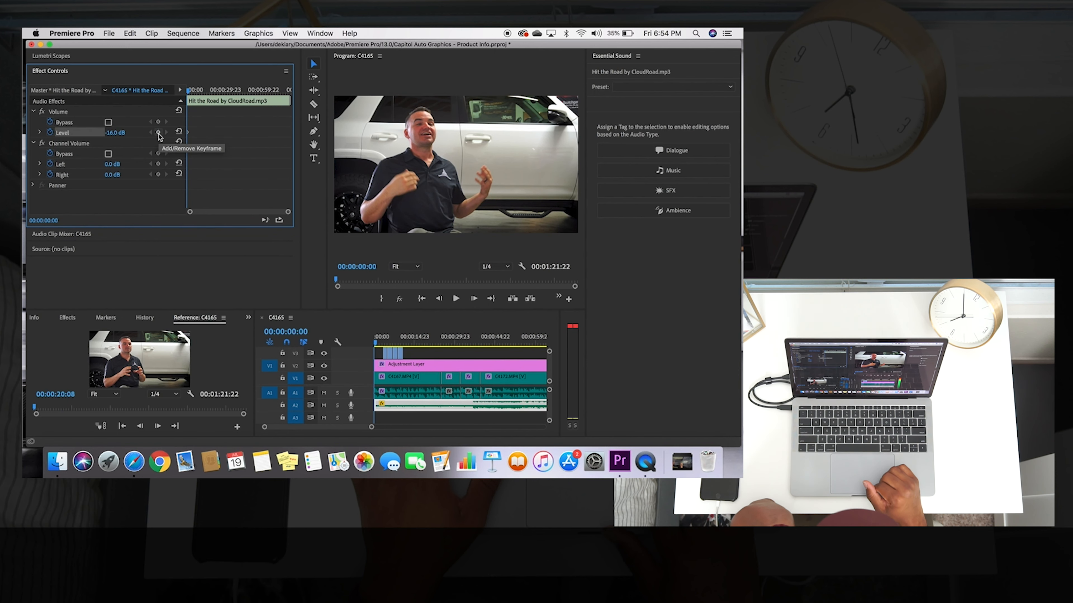
pyautogui.press('space')
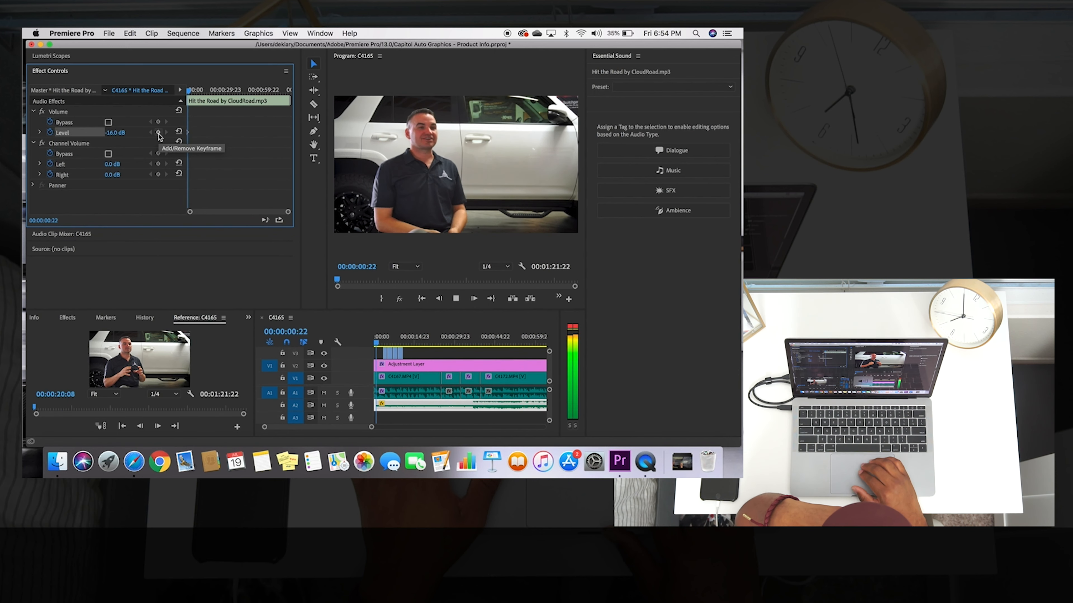
pyautogui.press('XF86AudioRaiseVolume')
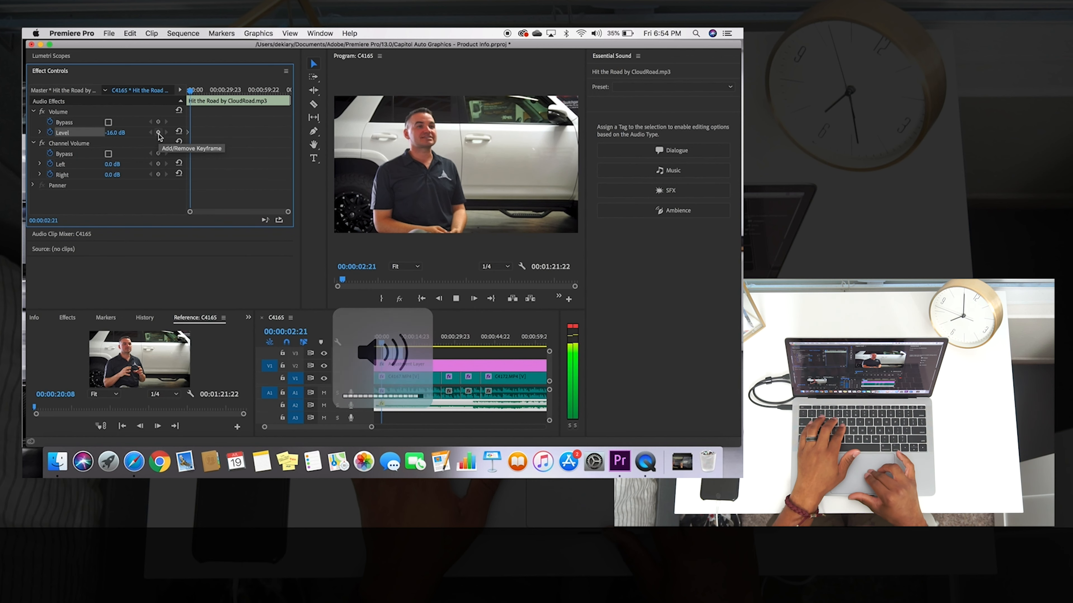
pyautogui.press('space')
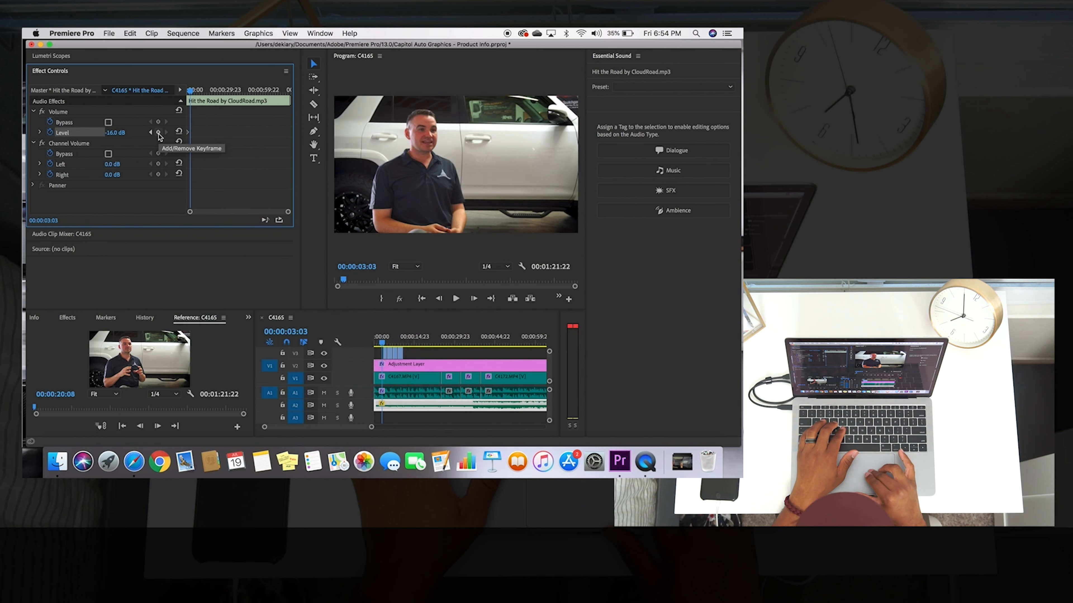
pyautogui.click(188, 135)
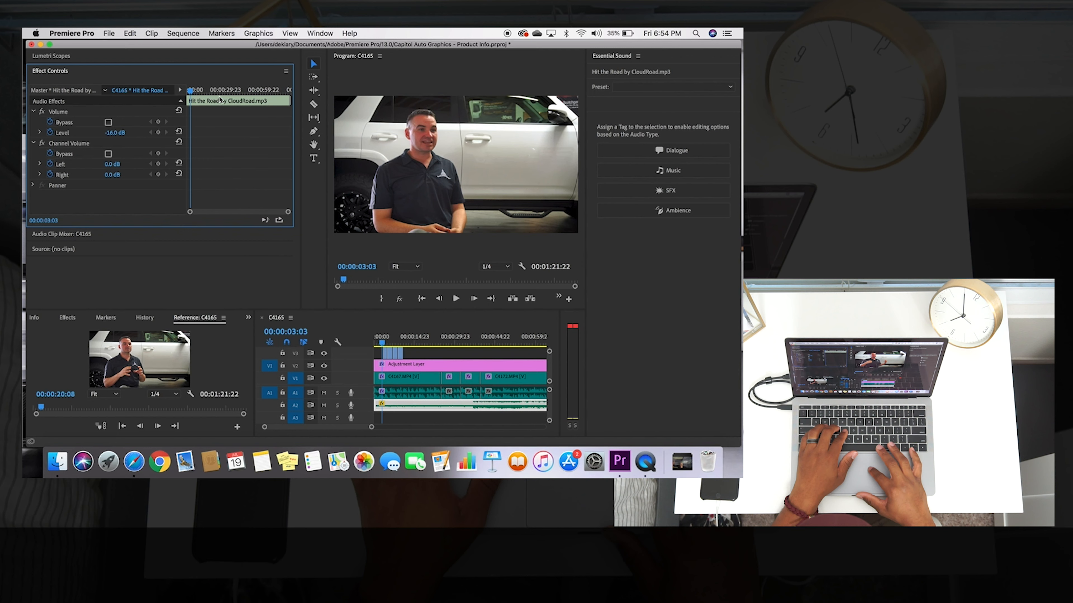
# Set the music clip's volume level to -18 dB at the sequence start, save the project, and play it to check the balance.
pyautogui.press('Home')
pyautogui.click(114, 132)
pyautogui.write('-18')
pyautogui.press('Return')
pyautogui.press('super+s')
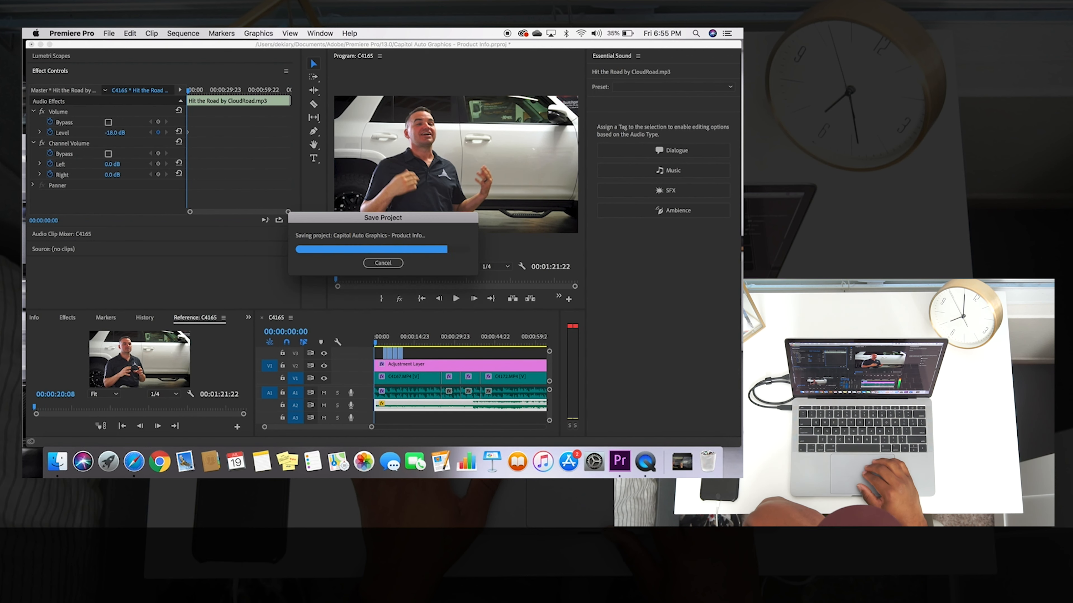
pyautogui.press('space')
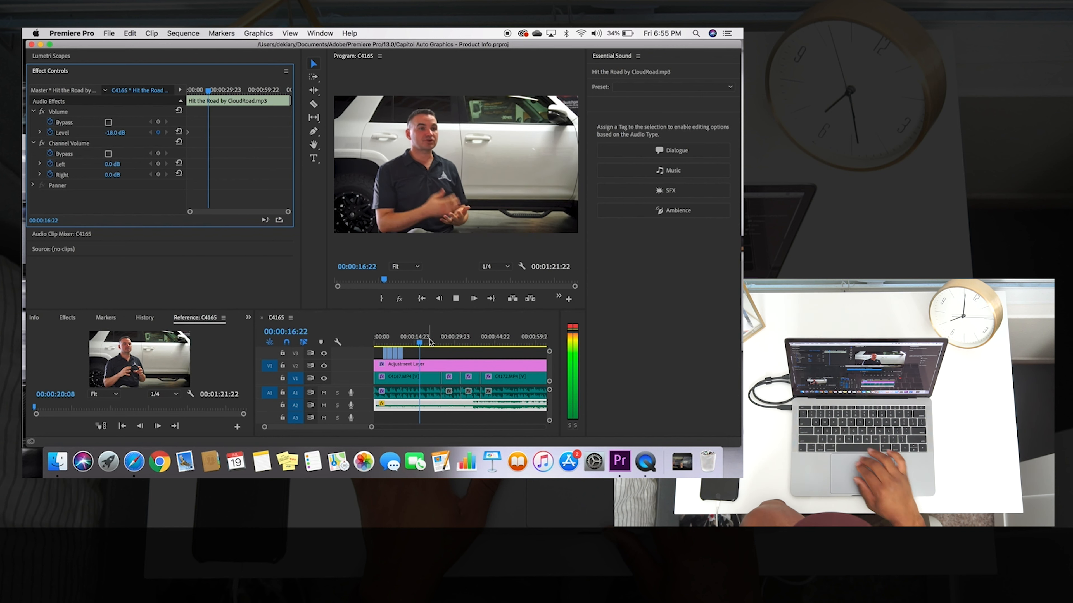
pyautogui.press('space')
pyautogui.press('super+s')
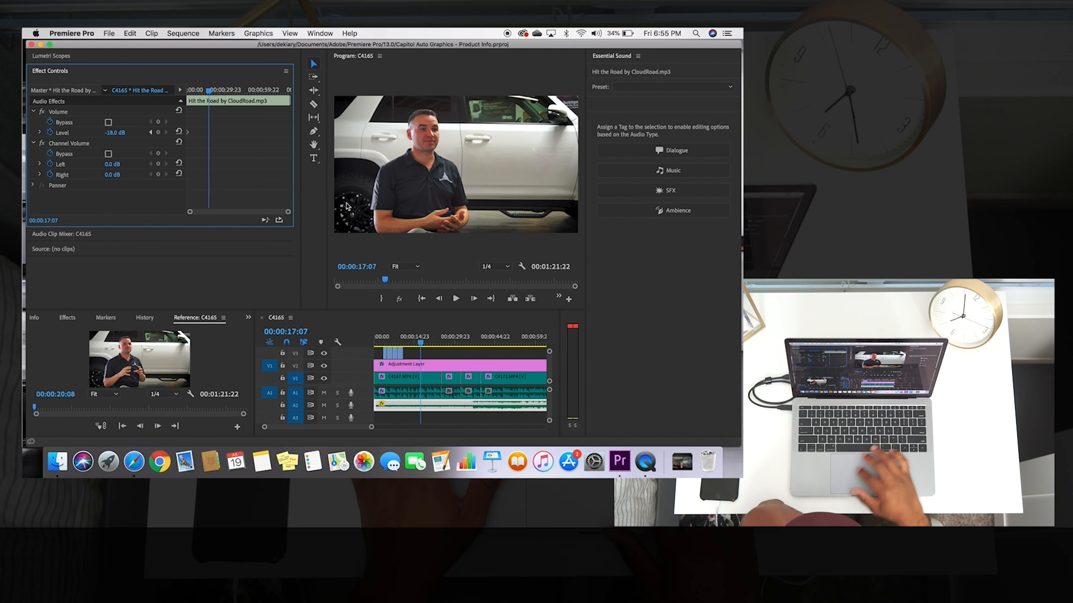
# Undo the last music level change and set the clip's volume level to -21 dB at the sequence start.
pyautogui.press('super+z')
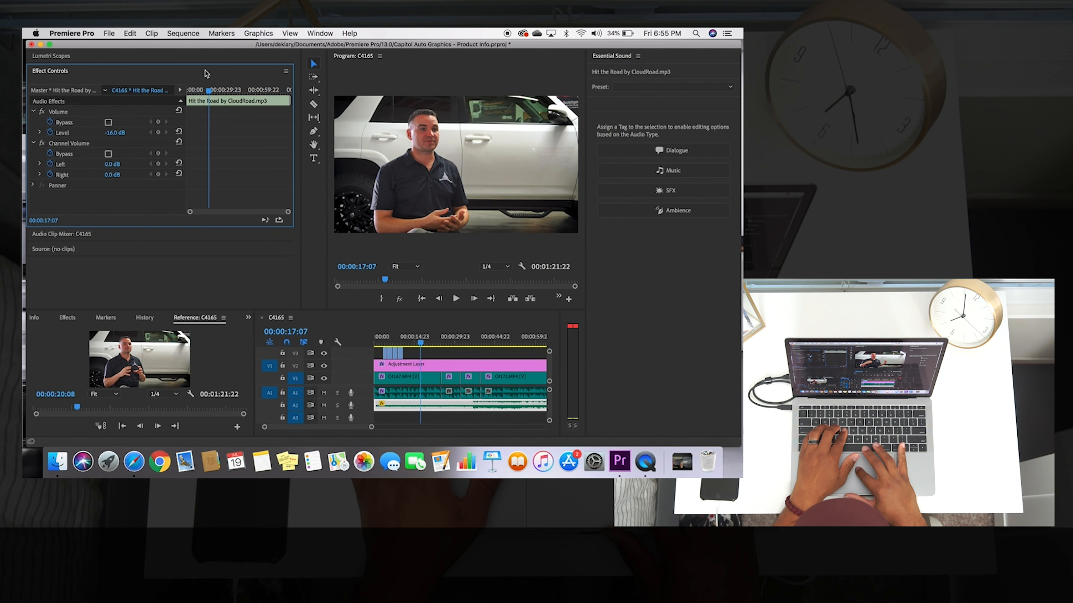
pyautogui.moveTo(209, 91); pyautogui.dragTo(158, 92)
pyautogui.click(120, 133)
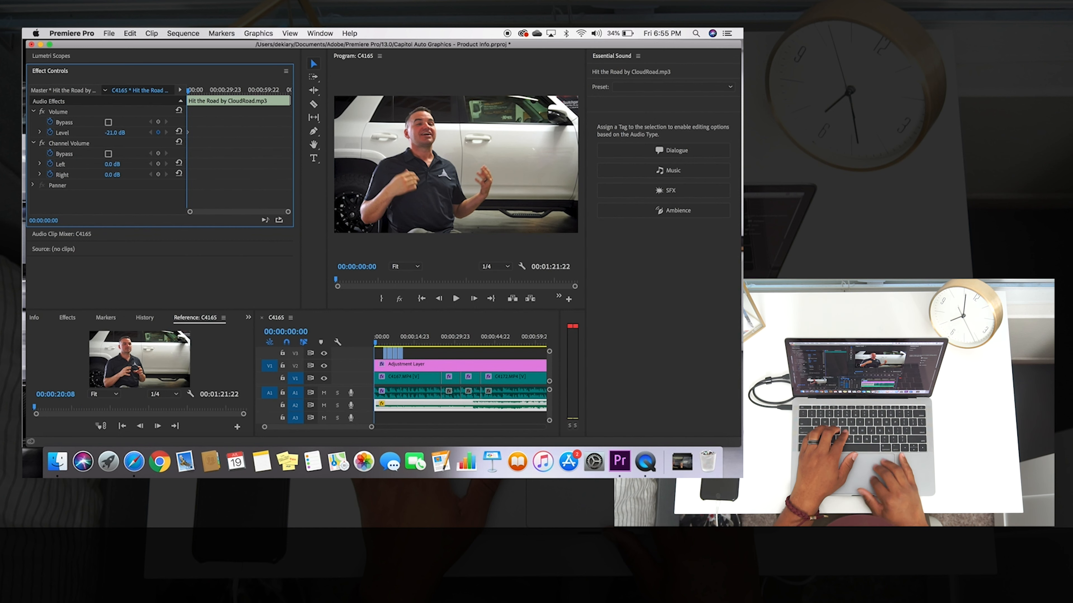
# Set the volume level of interview clip C4167.MP4 to -3 dB and save the project.
pyautogui.click(406, 377)
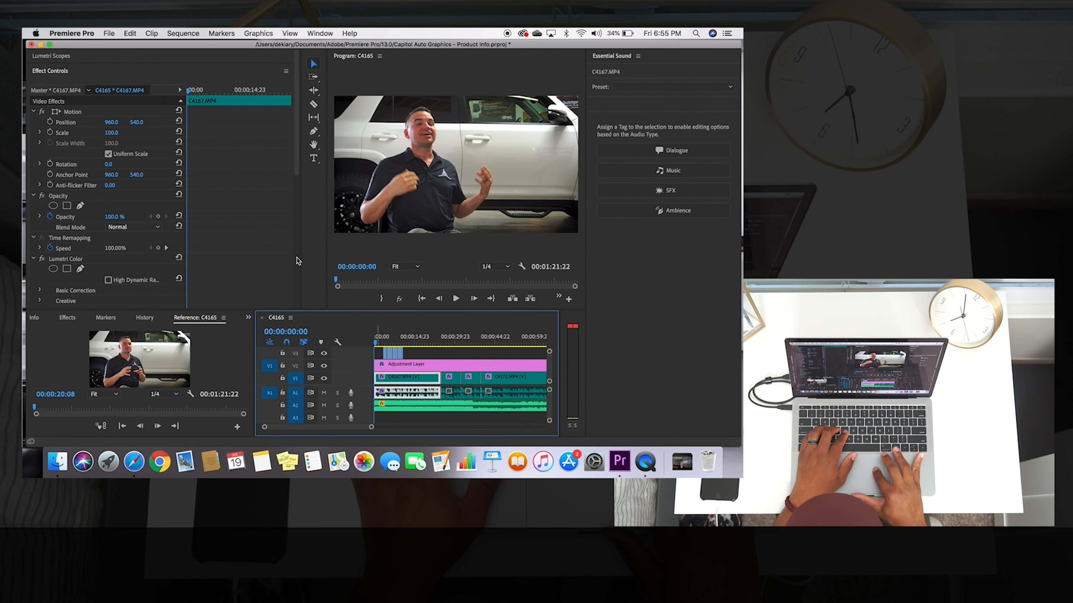
pyautogui.moveTo(298, 123); pyautogui.dragTo(301, 228)
pyautogui.click(119, 172)
pyautogui.write('-')
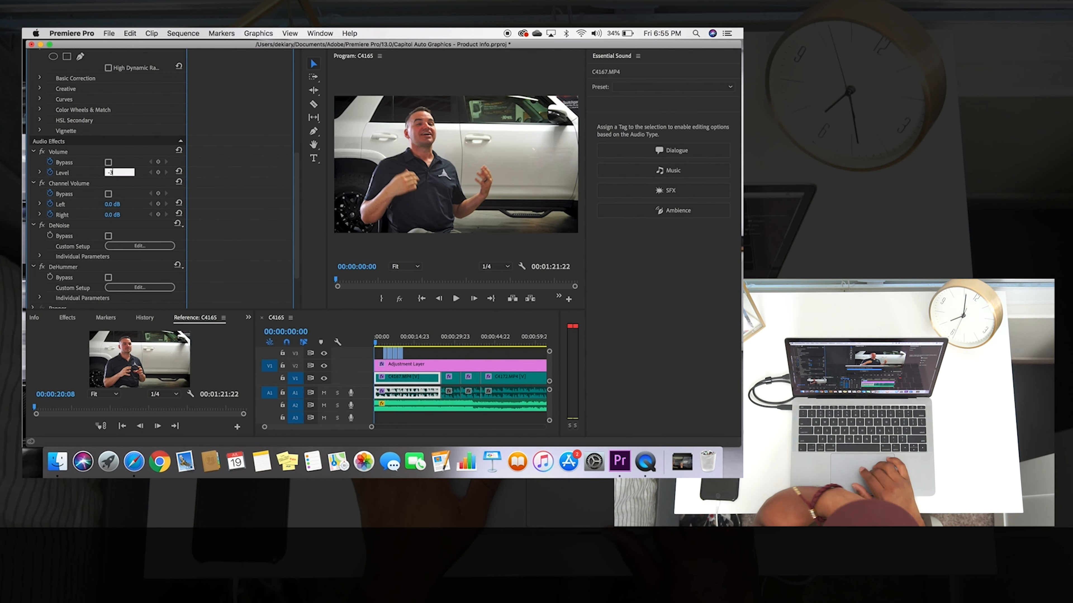
pyautogui.write('3')
pyautogui.press('Return')
pyautogui.press('super+s')
# Play the sequence from the start to check the audio meters with the lowered interview level, and save the project.
pyautogui.click(422, 299)
pyautogui.press('space')
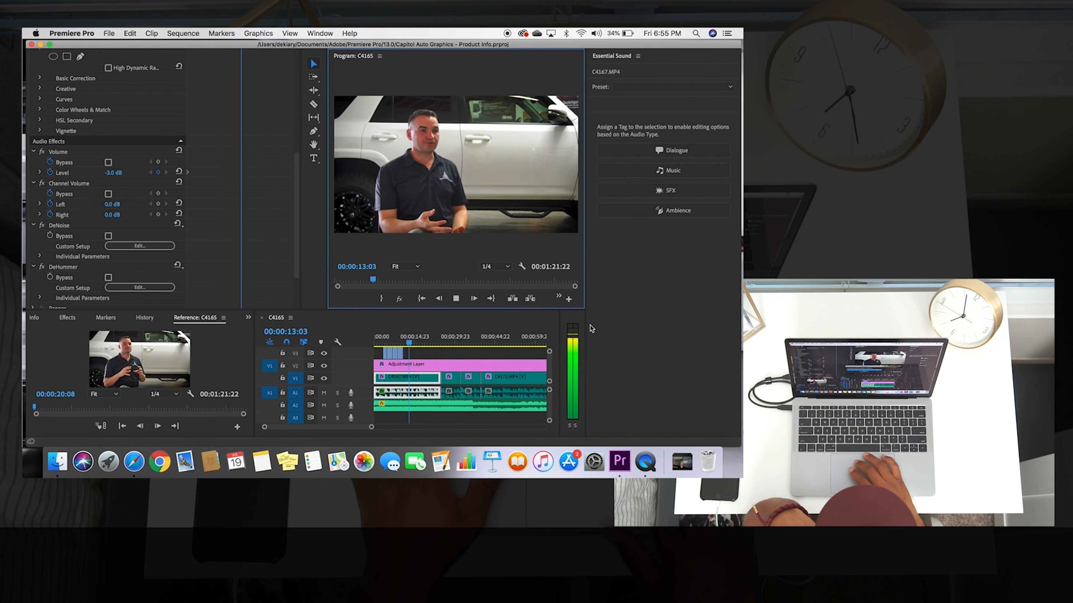
pyautogui.press('super+s')
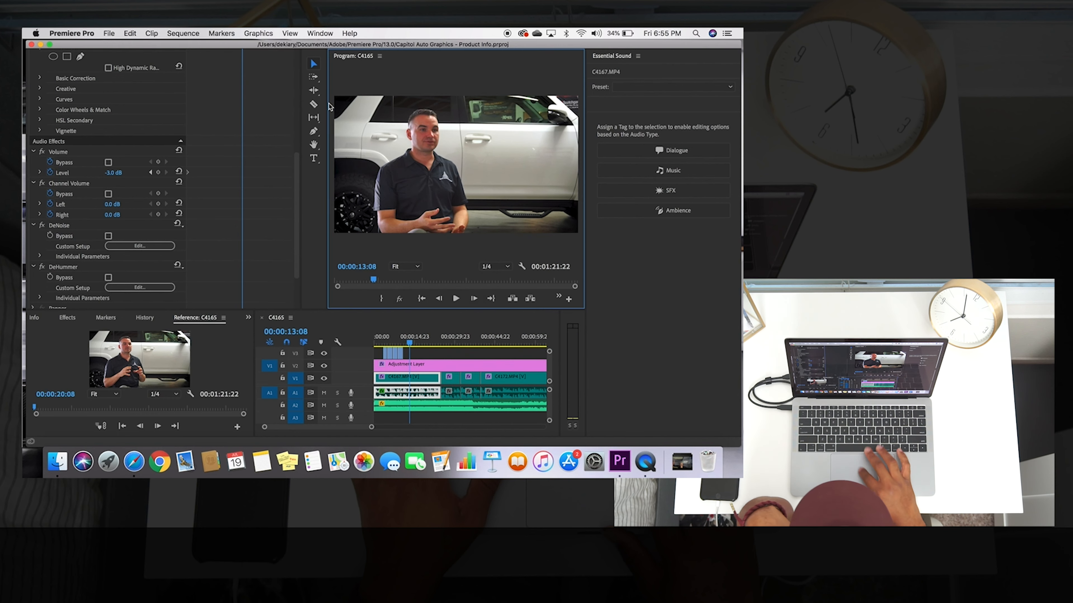
# Delete the level keyframe at the start of C4167.MP4, set its volume level to -5 dB, and save the project.
pyautogui.press('Home')
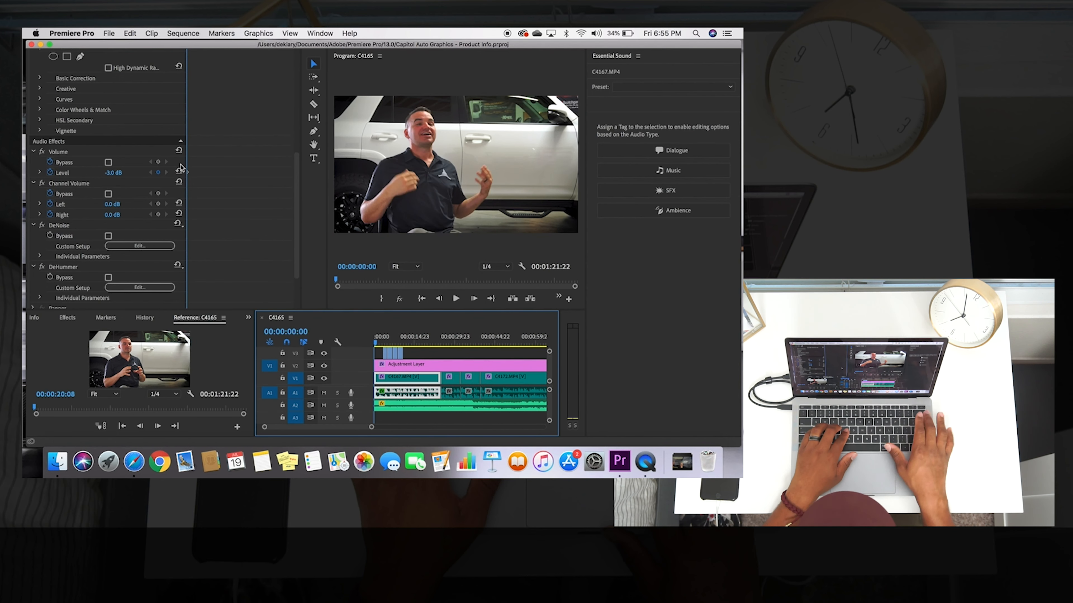
pyautogui.click(189, 174)
pyautogui.press('Delete')
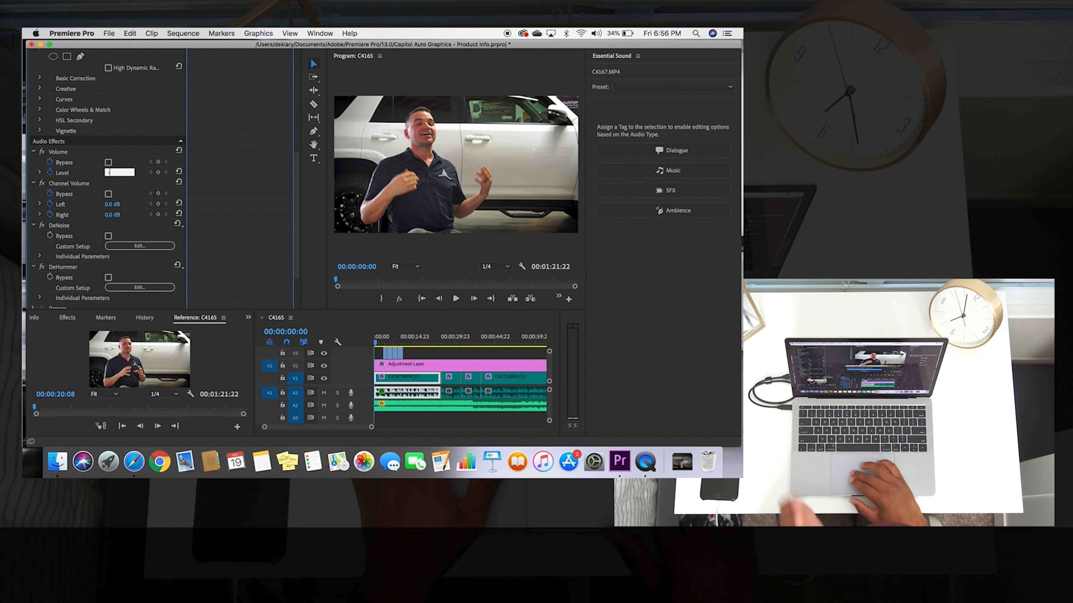
pyautogui.write('-5')
pyautogui.press('Return')
pyautogui.press('super+s')
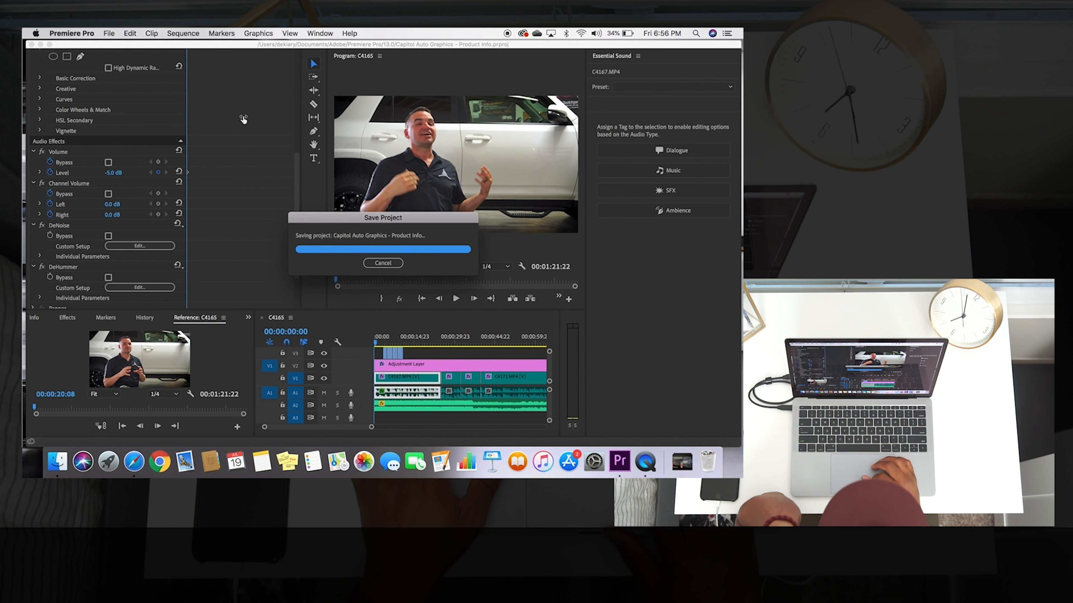
pyautogui.press('super+s')
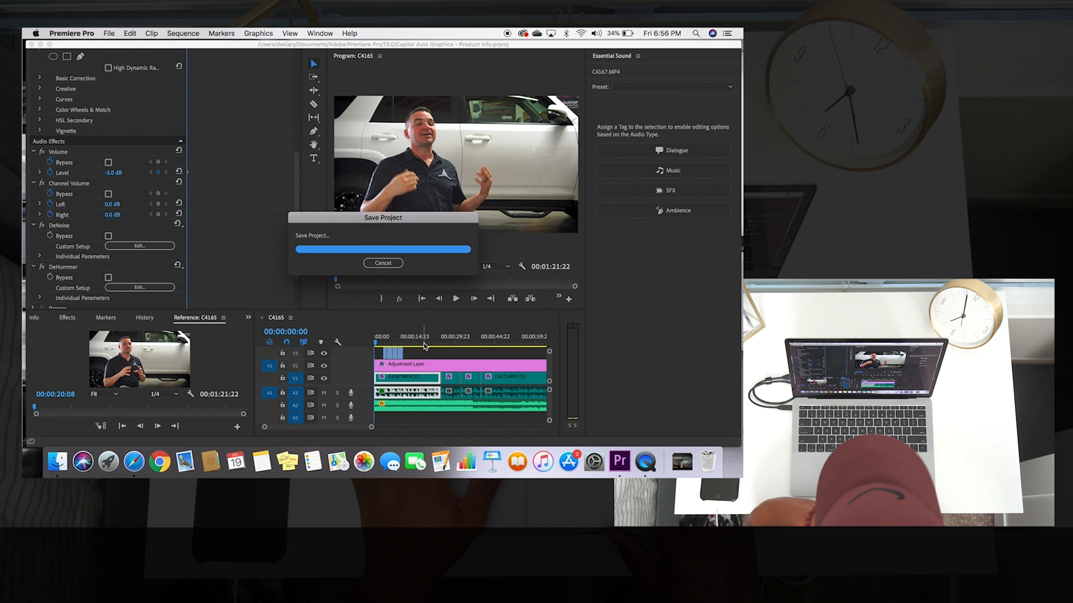
# Play the interview from the sequence start to check the audio meters, return the playhead to the start, and save the project.
pyautogui.click(422, 300)
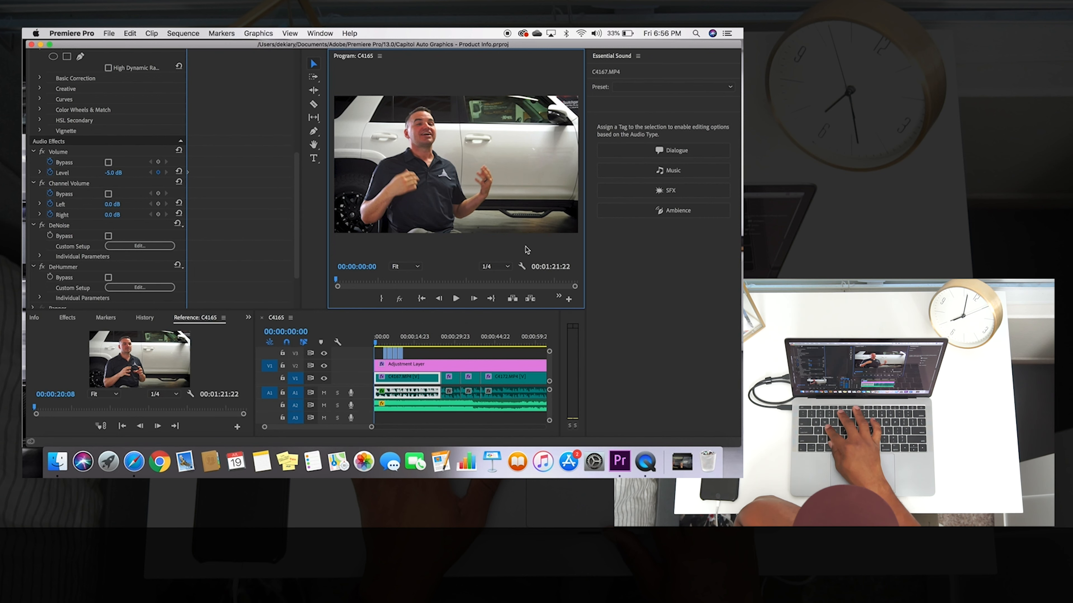
pyautogui.press('super+s')
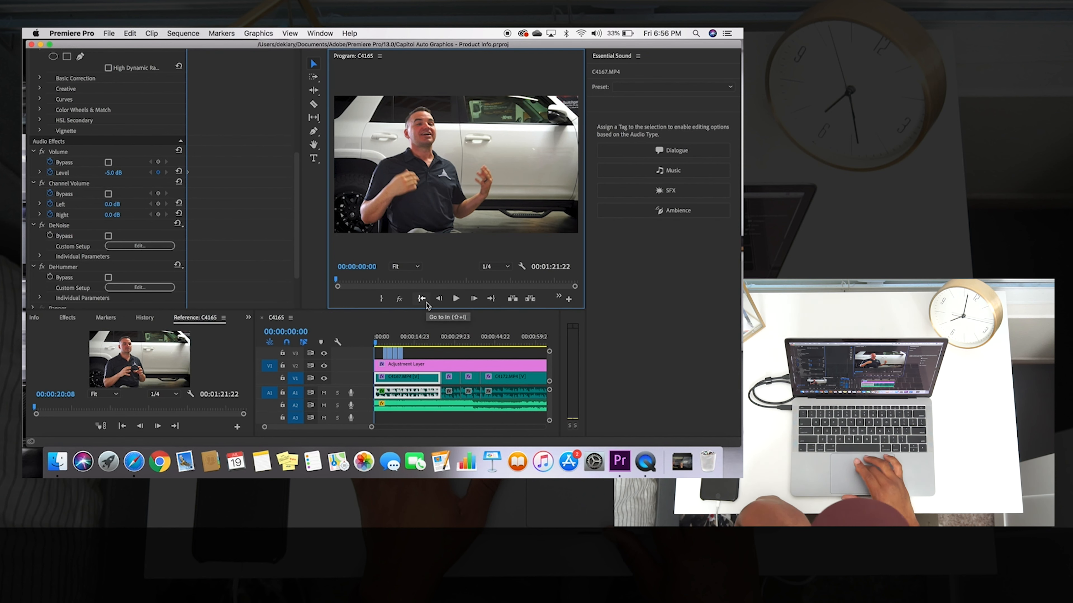
pyautogui.click(458, 298)
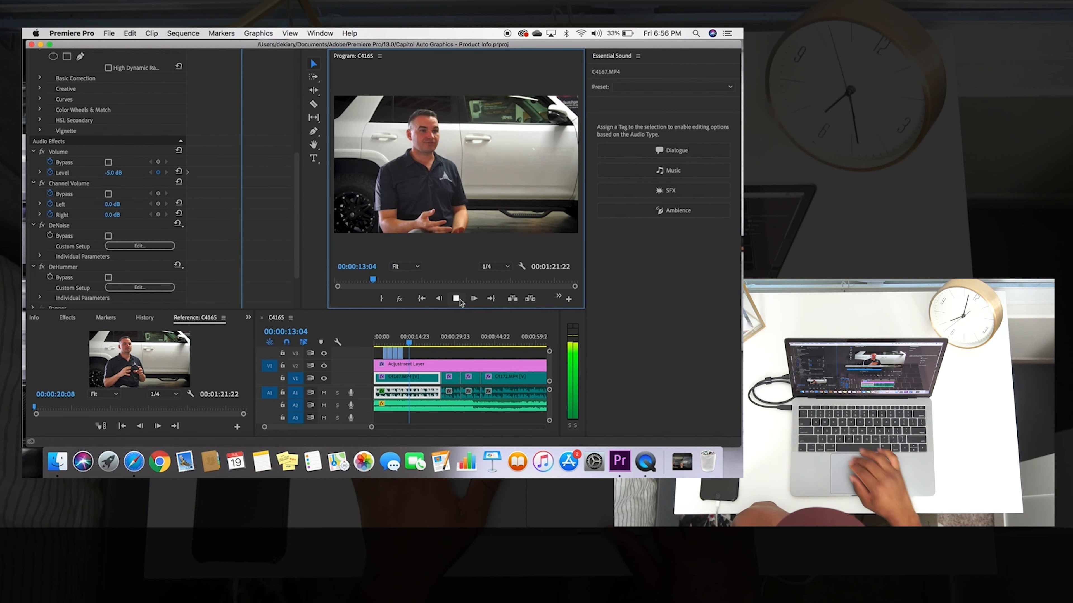
pyautogui.click(456, 299)
pyautogui.press('super+s')
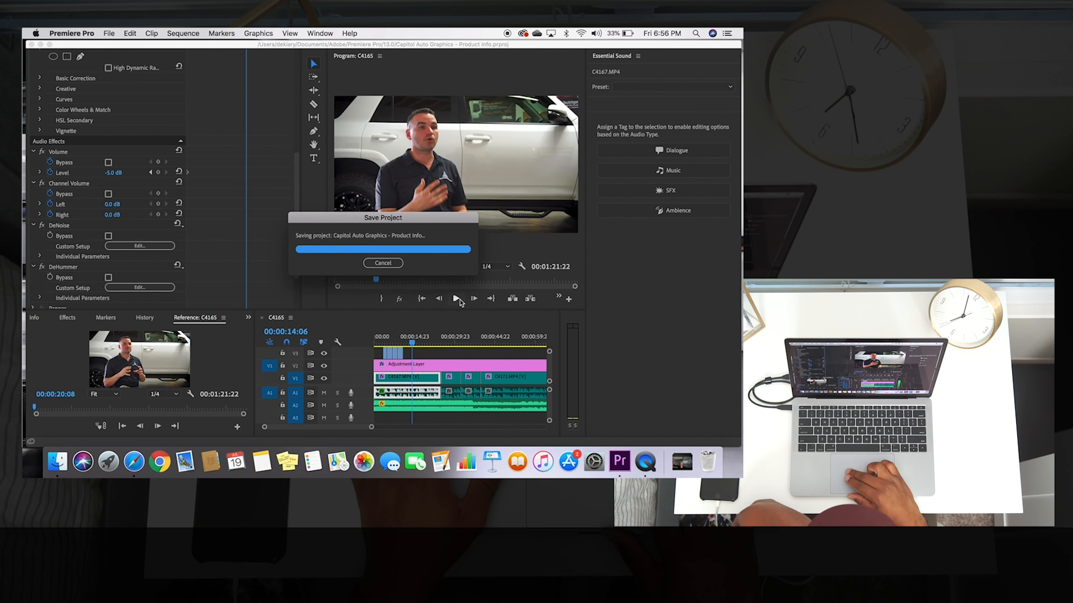
pyautogui.moveTo(412, 343); pyautogui.dragTo(343, 344)
pyautogui.press('super+s')
# Copy clip C4167.MP4 and paste only its Volume, DeHummer and DeNoise audio attributes onto the neighbouring clip C4169.MP4.
pyautogui.scroll(-1, 433, 374)
pyautogui.hscroll(3, 434, 373)
pyautogui.scroll(2, 434, 373)
pyautogui.hscroll(-2, 433, 374)
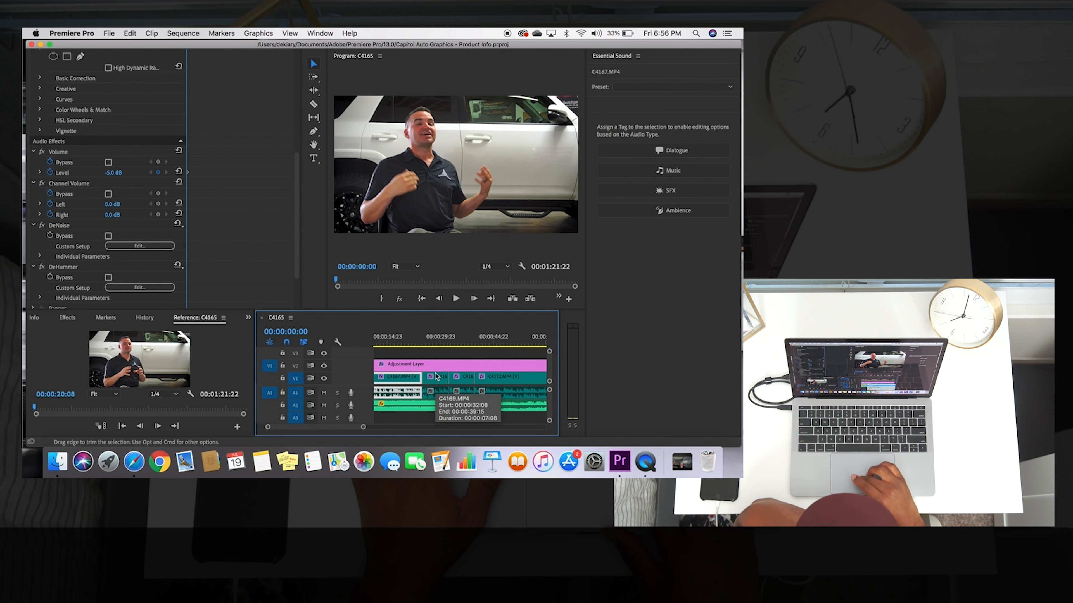
pyautogui.rightClick(408, 381)
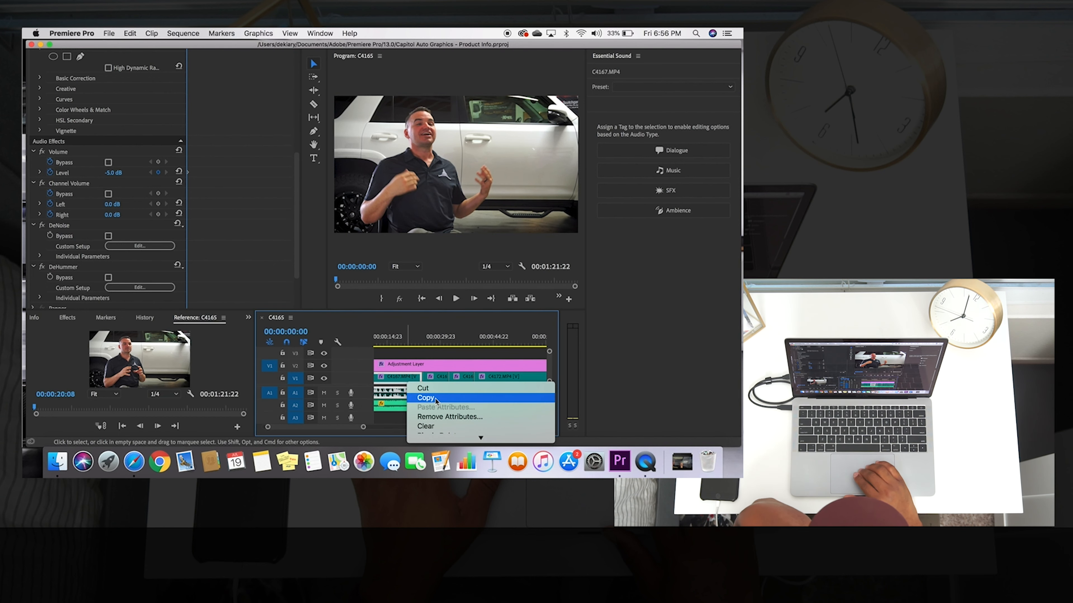
pyautogui.click(426, 398)
pyautogui.click(439, 381)
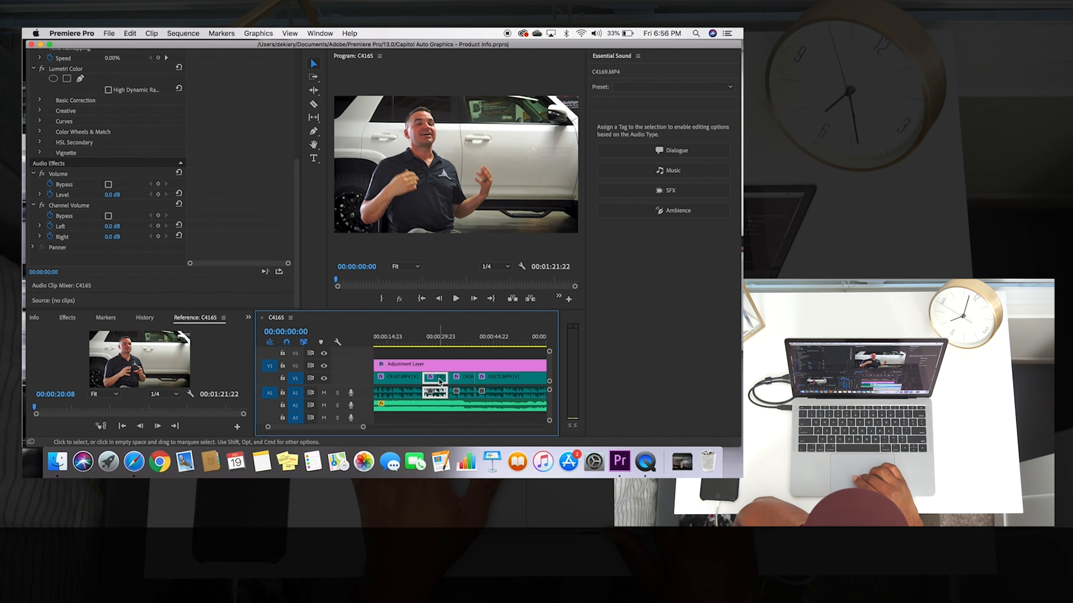
pyautogui.rightClick(440, 381)
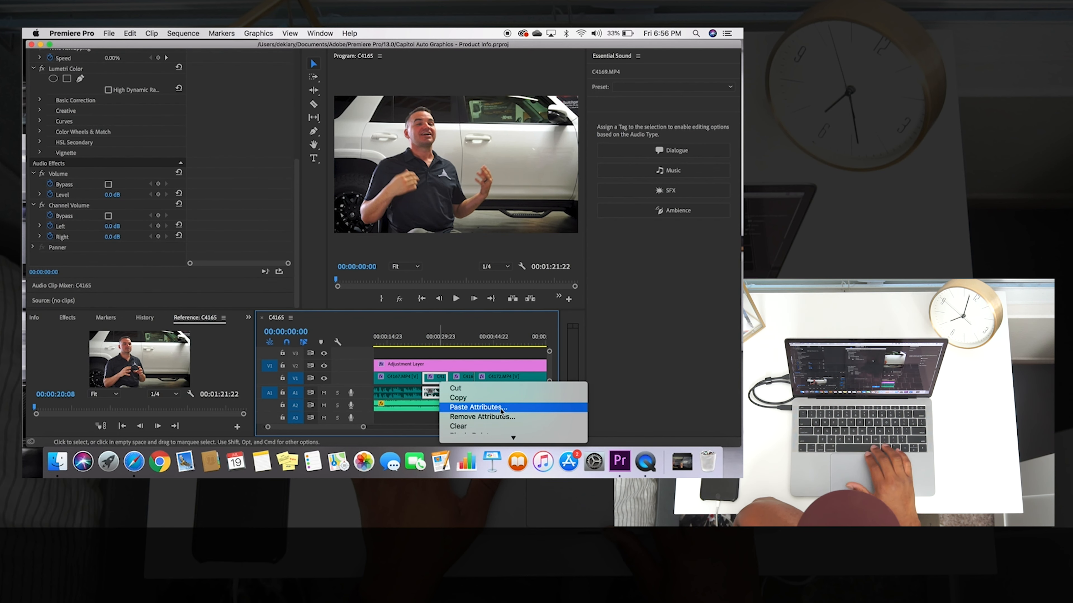
pyautogui.click(503, 408)
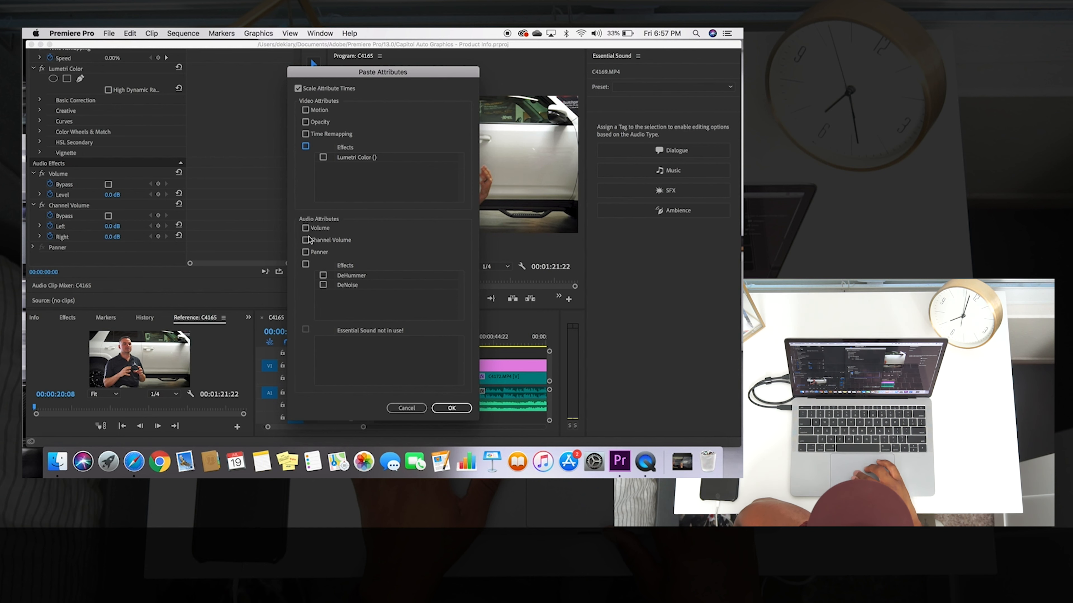
pyautogui.click(323, 275)
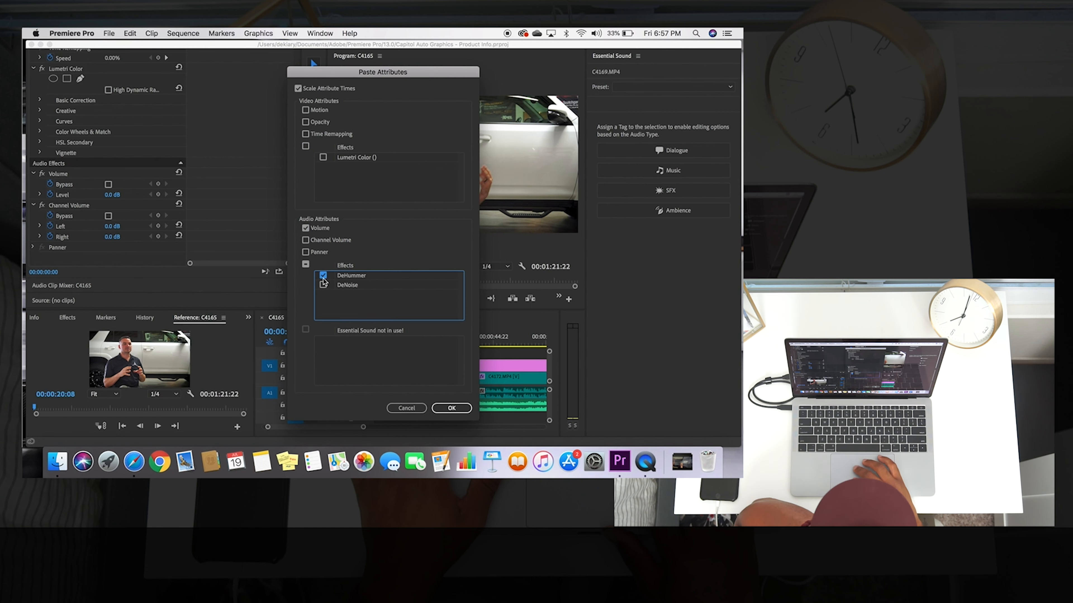
pyautogui.click(460, 408)
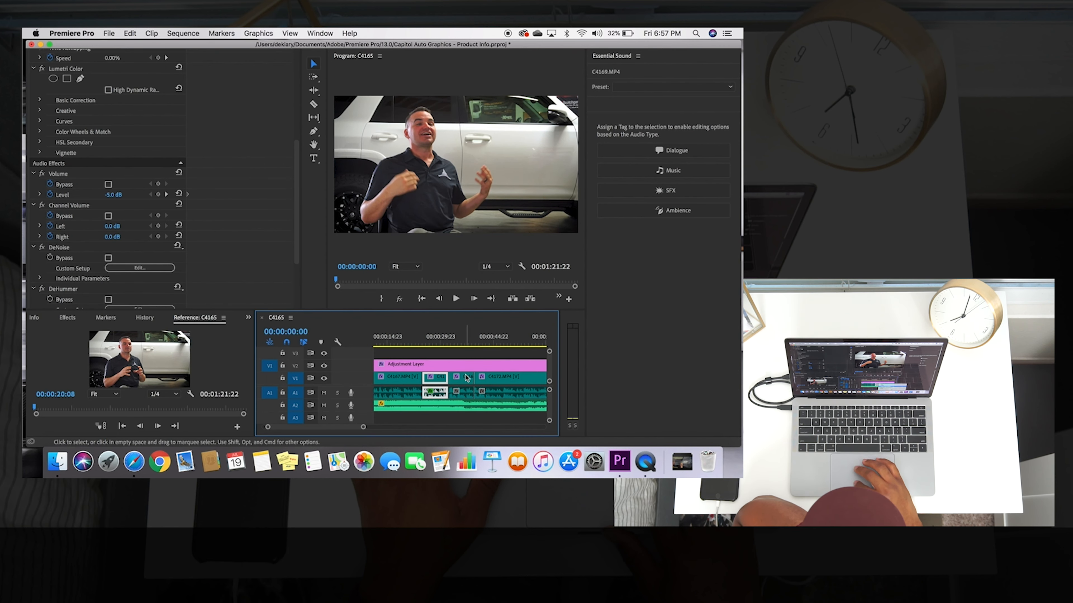
# Paste the copied Volume, DeHummer and DeNoise attributes onto the interview clip just before C4172.MP4.
pyautogui.click(467, 378)
pyautogui.rightClick(466, 377)
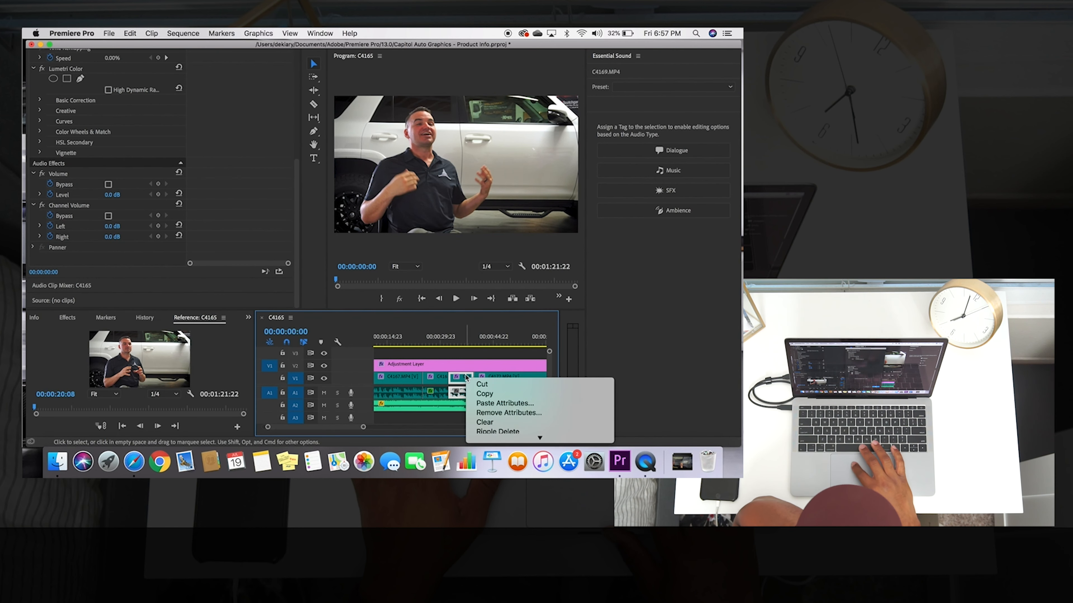
pyautogui.click(486, 404)
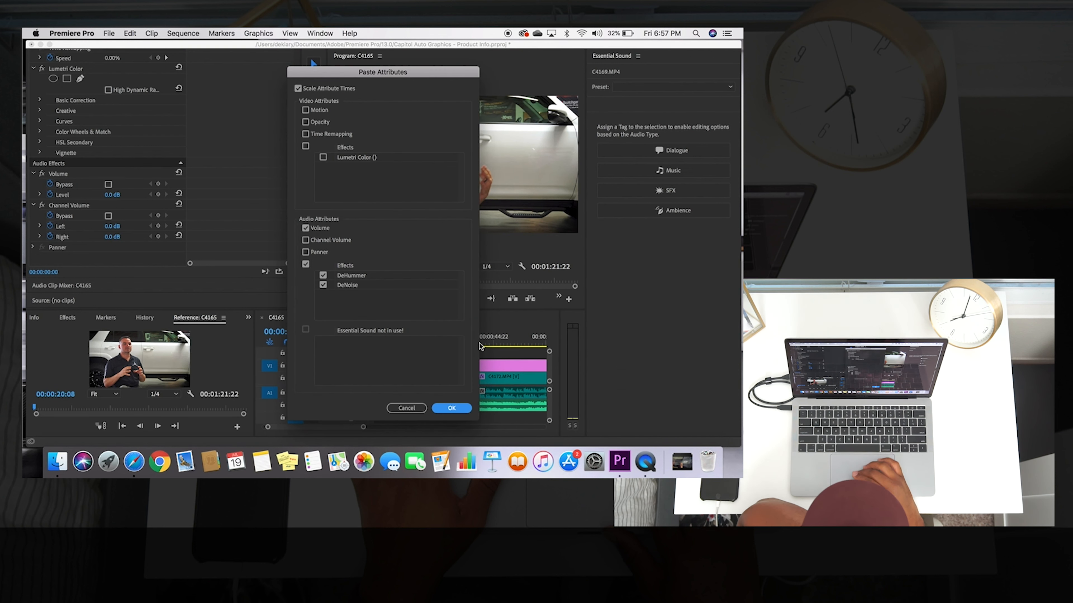
pyautogui.click(451, 408)
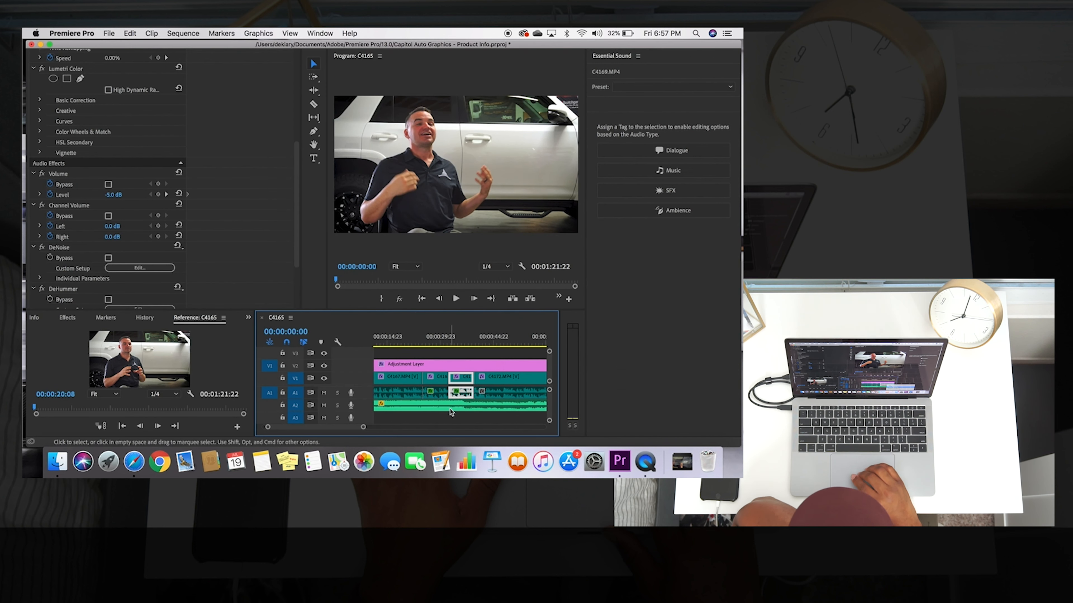
# Paste the copied Volume, DeHummer and DeNoise attributes onto clip C4172.MP4 and save the project.
pyautogui.click(510, 385)
pyautogui.rightClick(509, 382)
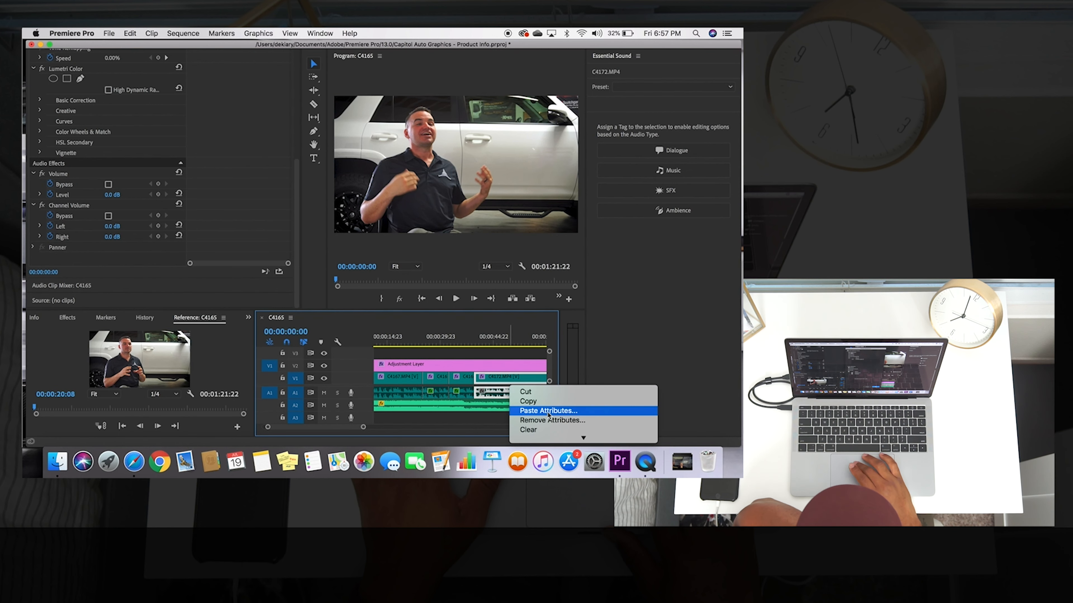
pyautogui.click(549, 392)
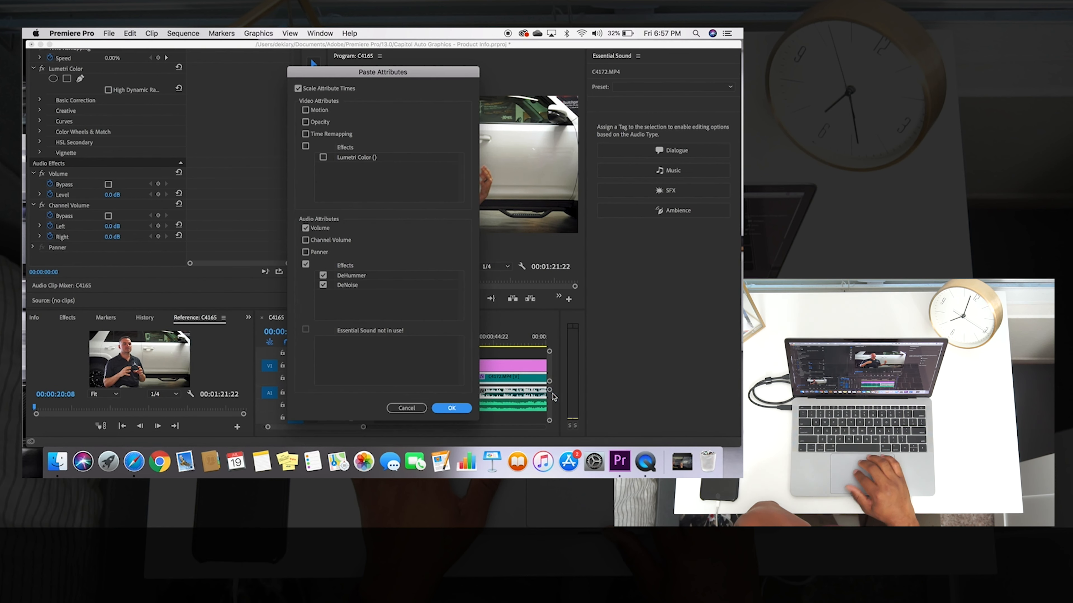
pyautogui.click(452, 408)
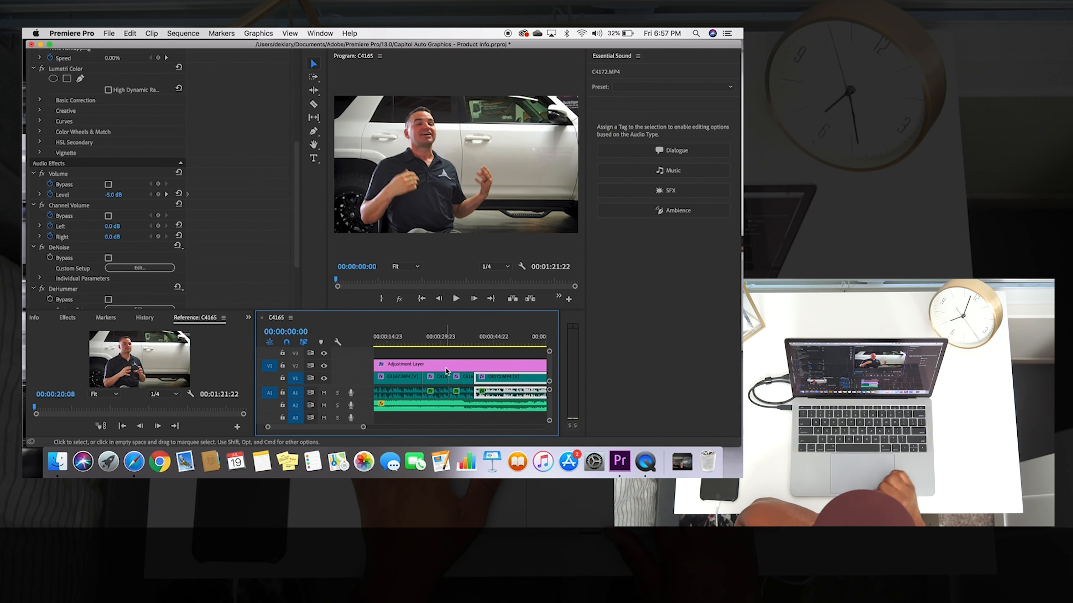
pyautogui.scroll(-5, 446, 372)
pyautogui.press('super+s')
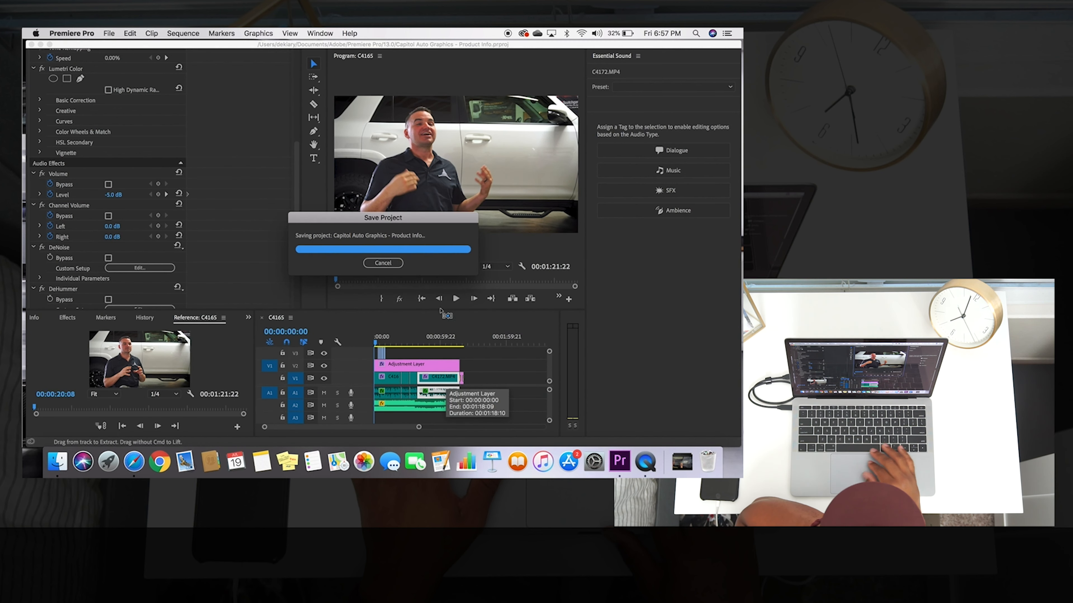
# Play the sequence from the start through to the closing logo to check the audio mix, adjusting the system volume, and save the project.
pyautogui.click(422, 300)
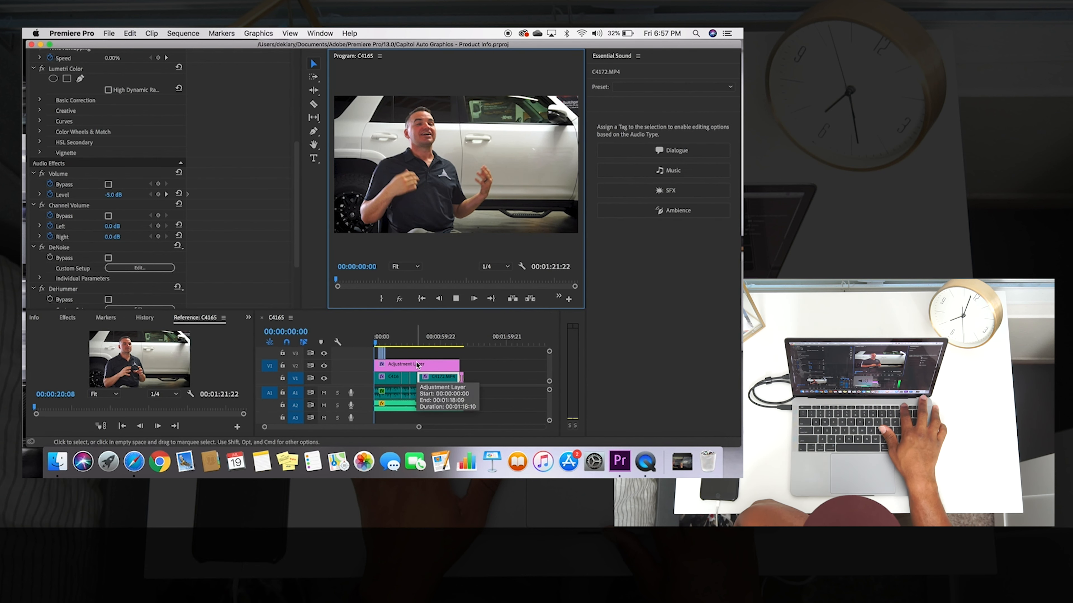
pyautogui.press('space')
pyautogui.press('XF86AudioRaiseVolume')
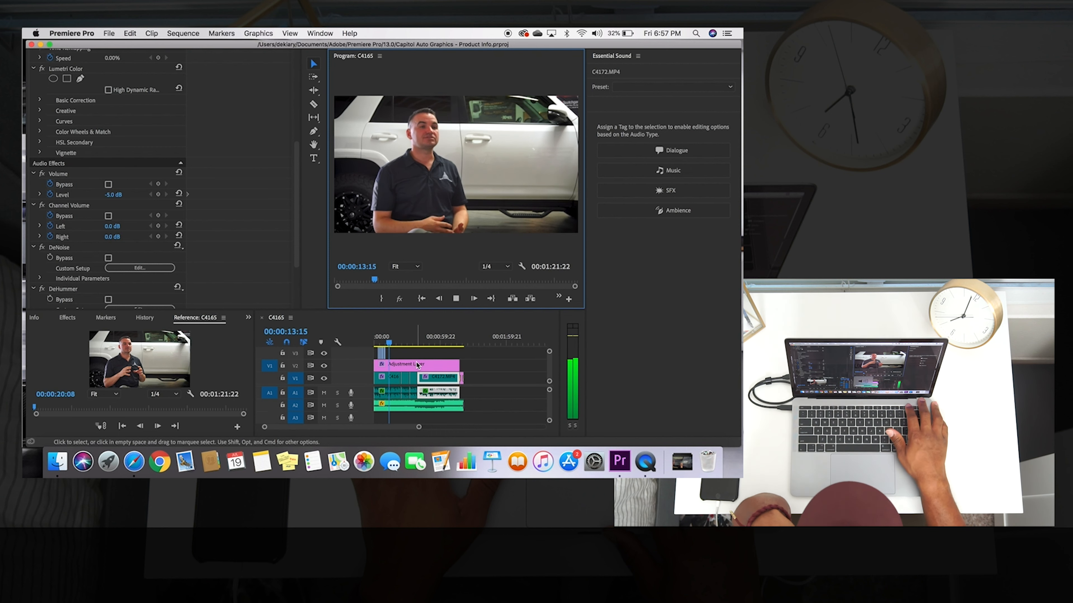
pyautogui.press('XF86AudioRaiseVolume')
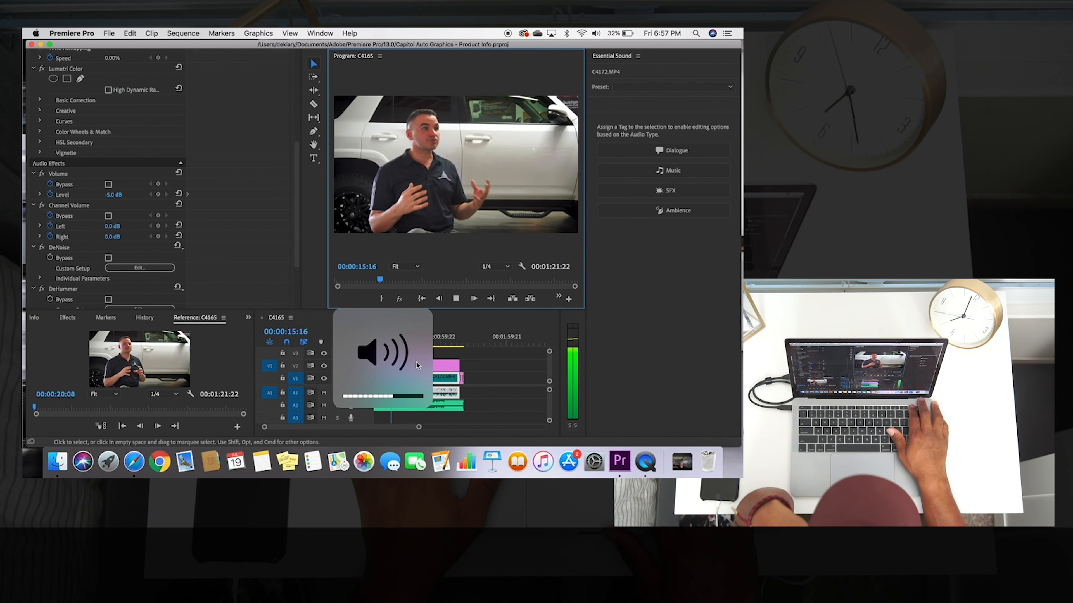
pyautogui.press('XF86AudioLowerVolume')
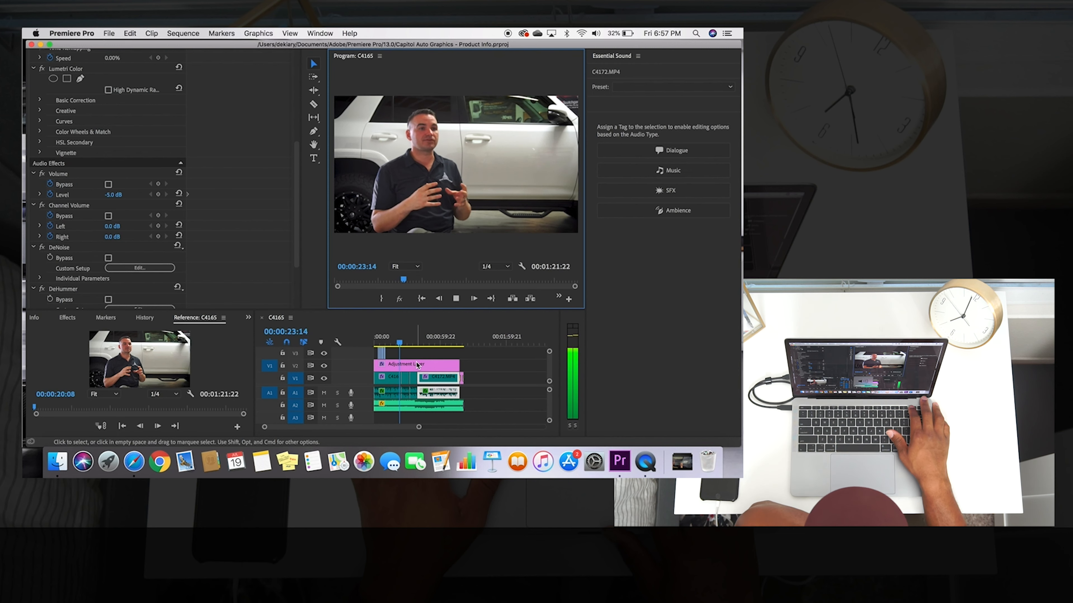
pyautogui.press('XF86AudioRaiseVolume')
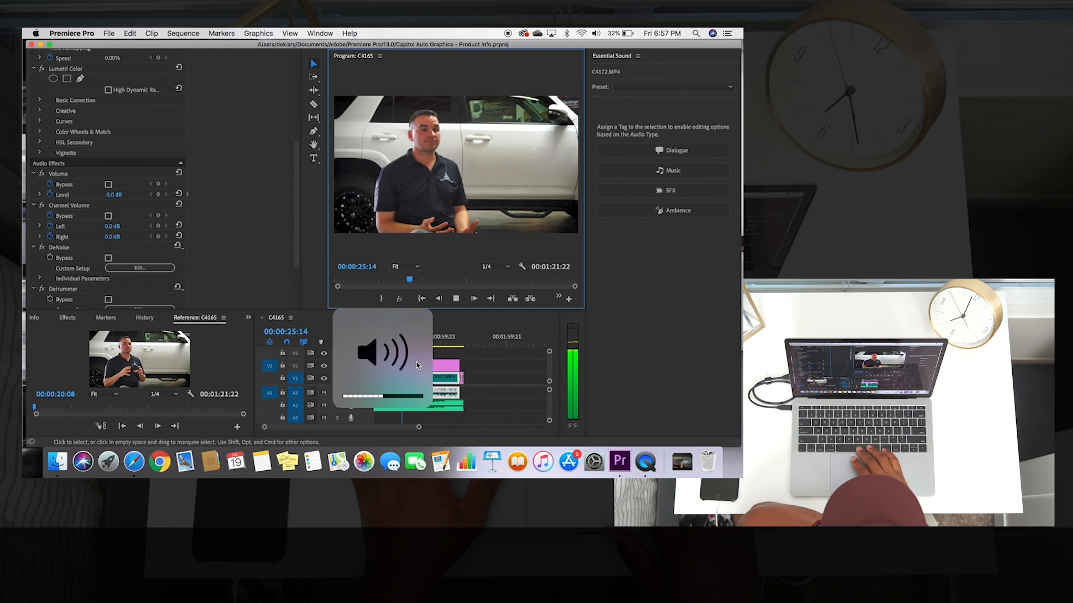
pyautogui.press('space')
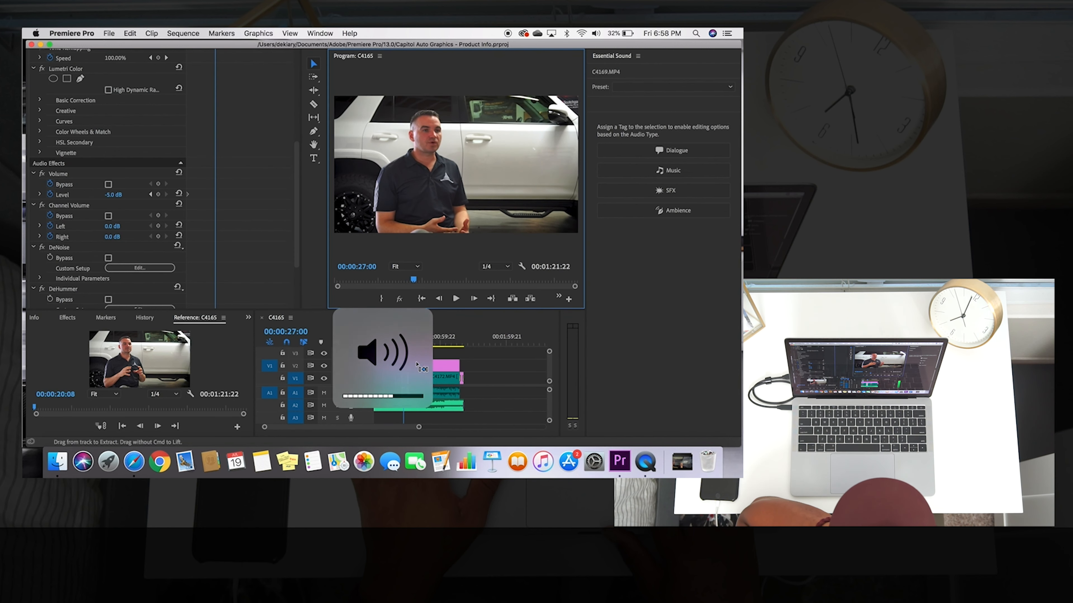
pyautogui.press('space')
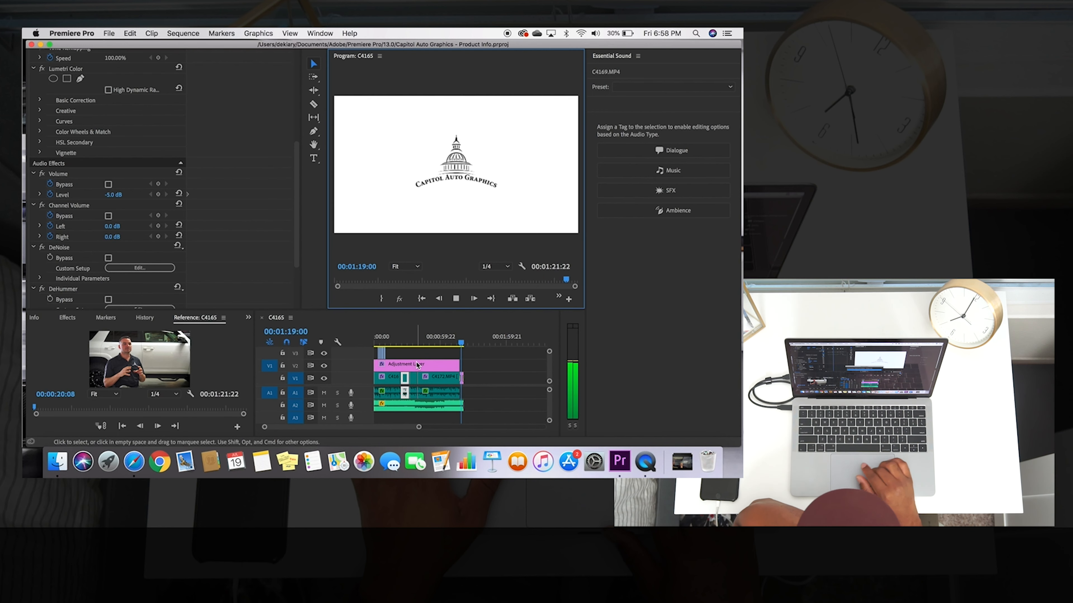
pyautogui.press('super+s')
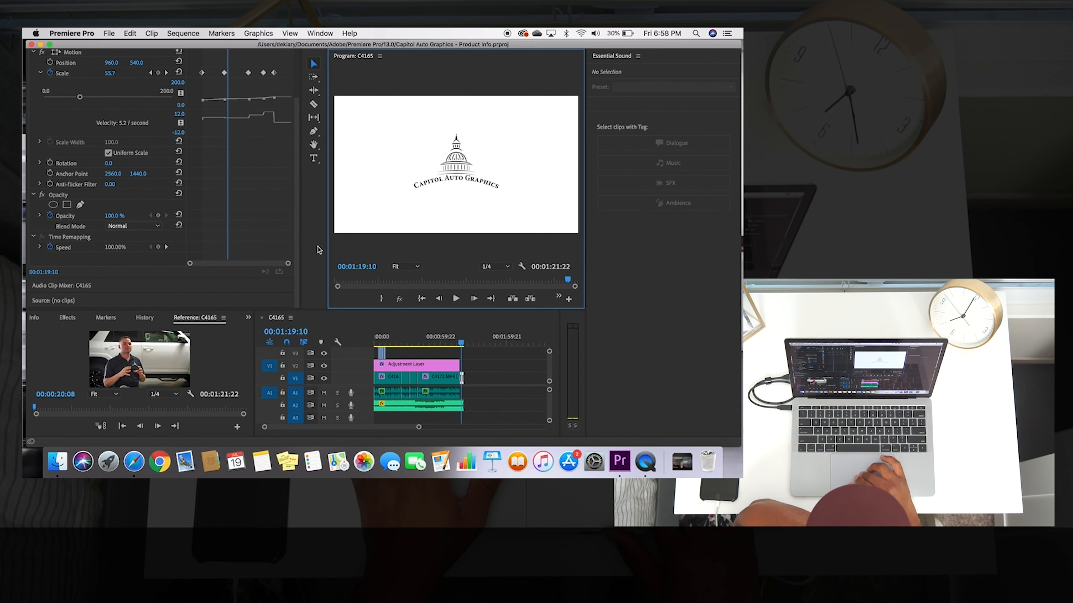
# Open the media export settings for the sequence and choose the Instagram Setting preset with H.264 format.
pyautogui.click(472, 339)
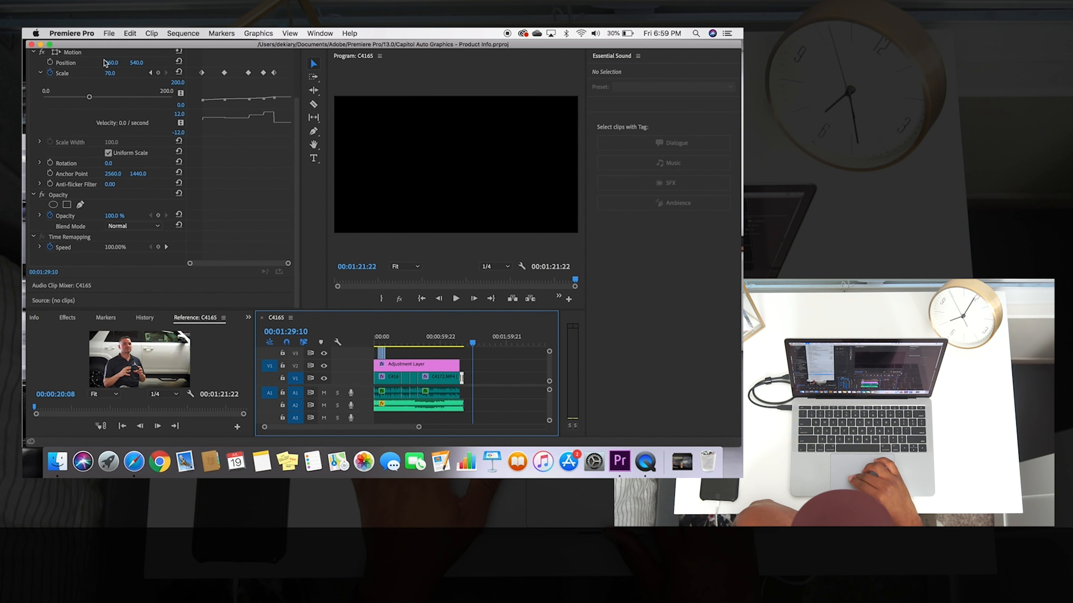
pyautogui.click(110, 33)
pyautogui.moveTo(203, 290)
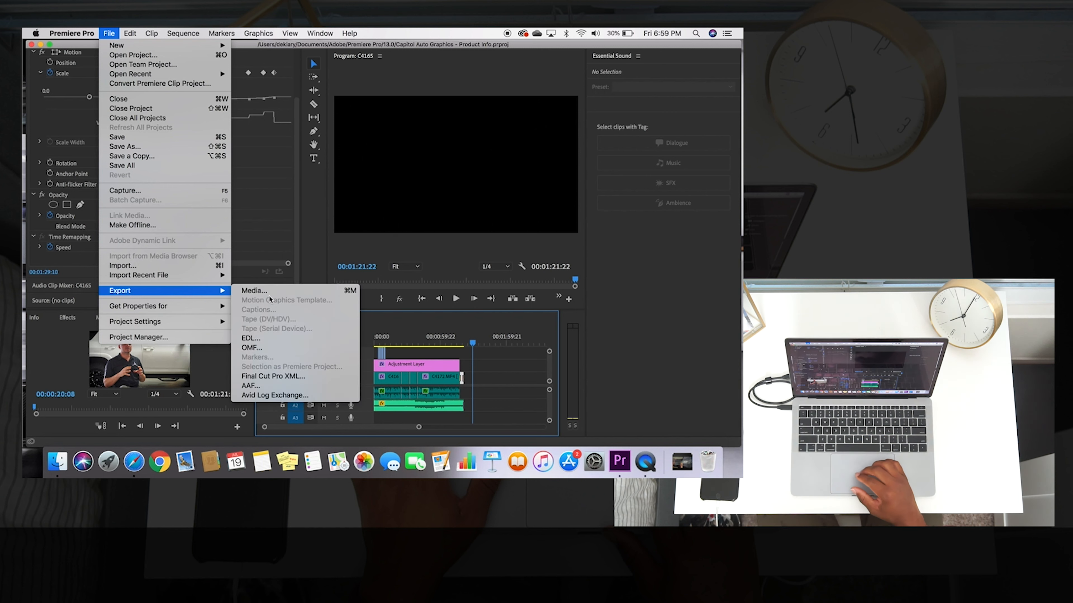
pyautogui.click(276, 292)
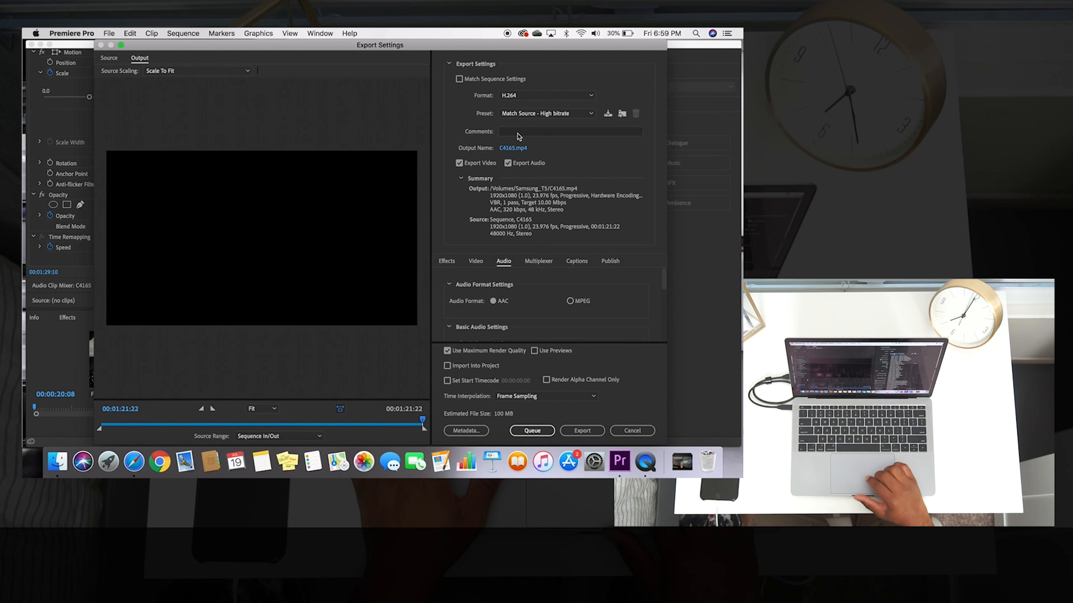
pyautogui.click(523, 112)
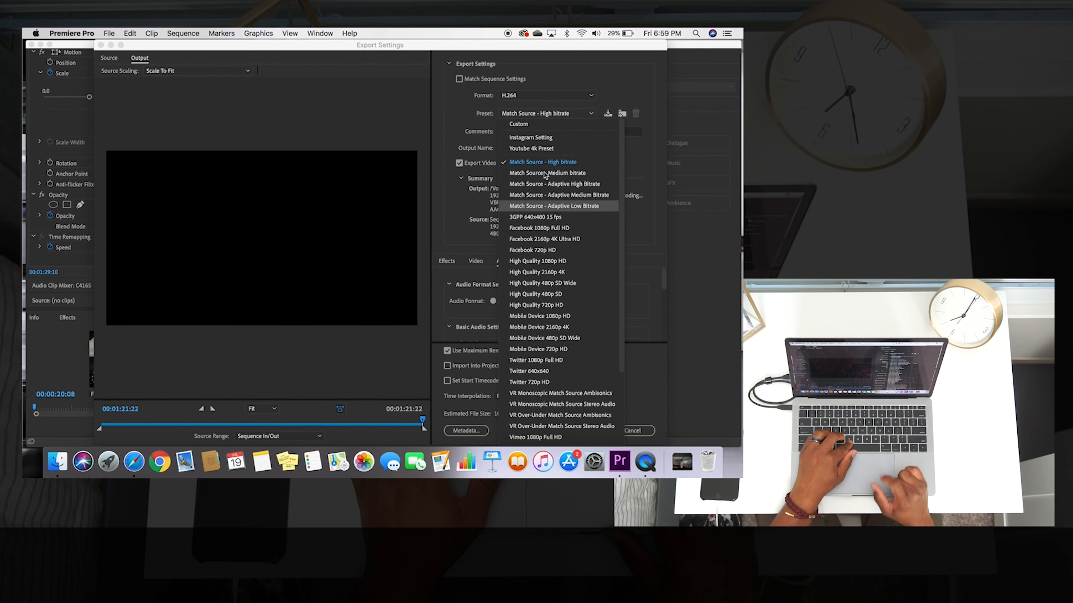
pyautogui.click(545, 138)
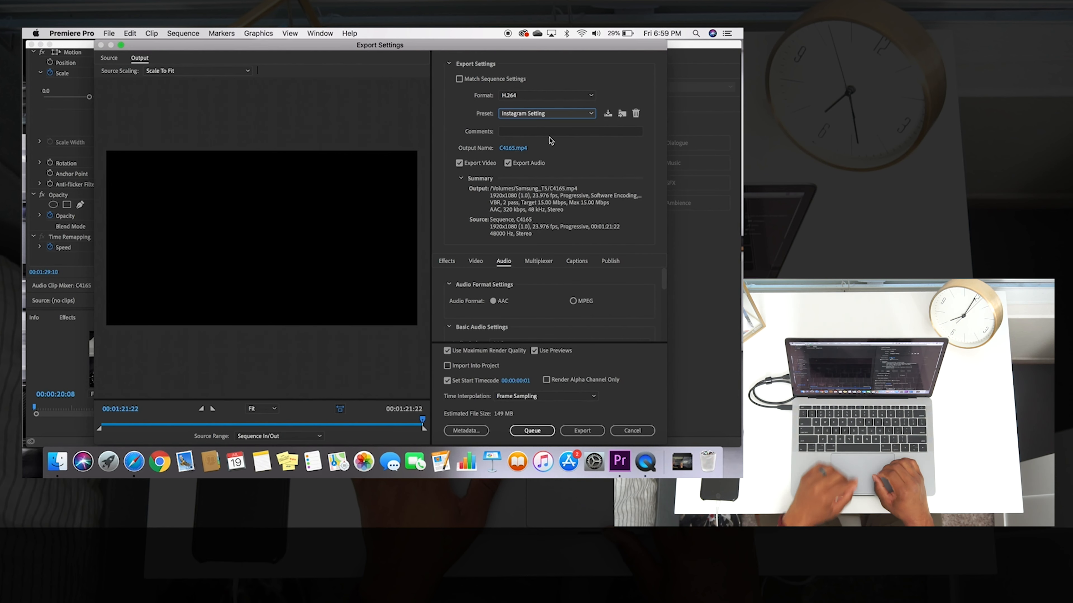
# Name the export output file "Capitol Auto Graphics Test 1" and keep it on the Samsung_T5 drive.
pyautogui.click(513, 149)
pyautogui.write('Capiti')
pyautogui.write('l Auto Graphics Test 1')
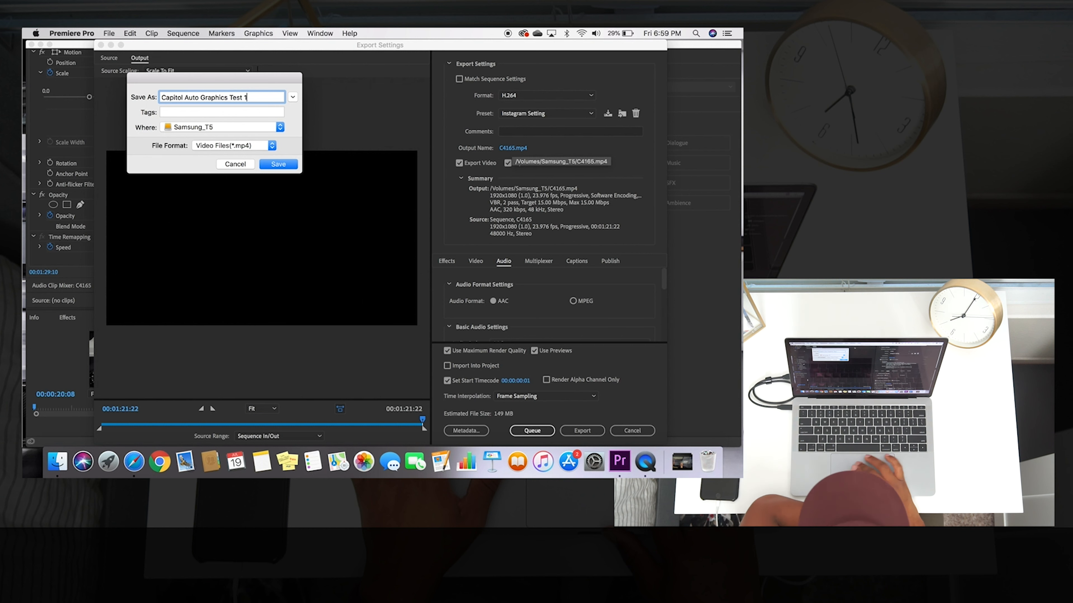
pyautogui.click(288, 165)
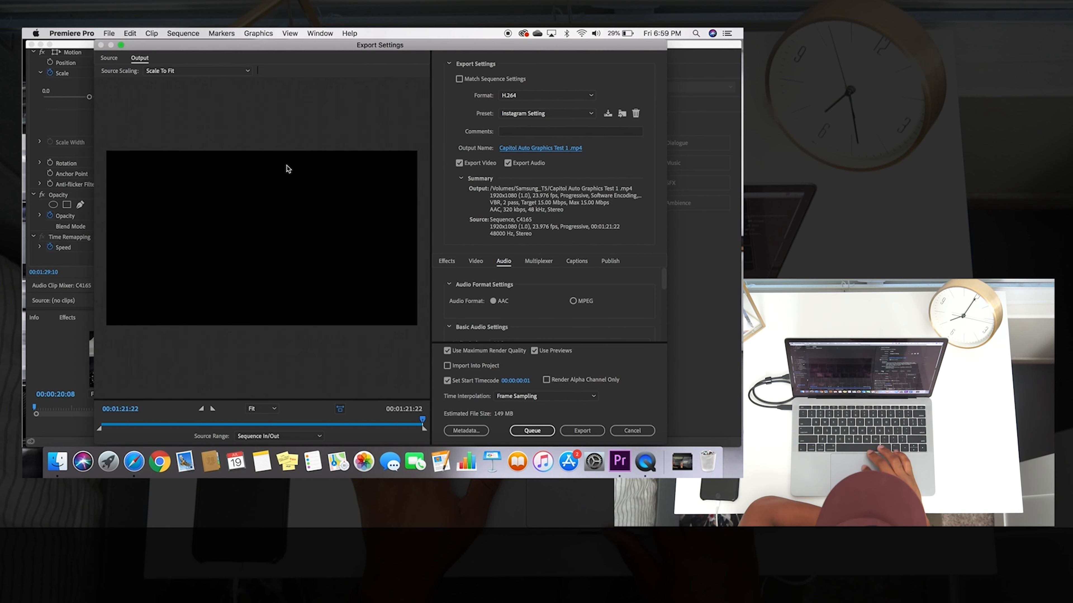
# Review the export's video dimensions, field order and bitrate settings, along with its audio codec, sample rate and channel settings.
pyautogui.click(477, 261)
pyautogui.scroll(-5, 474, 313)
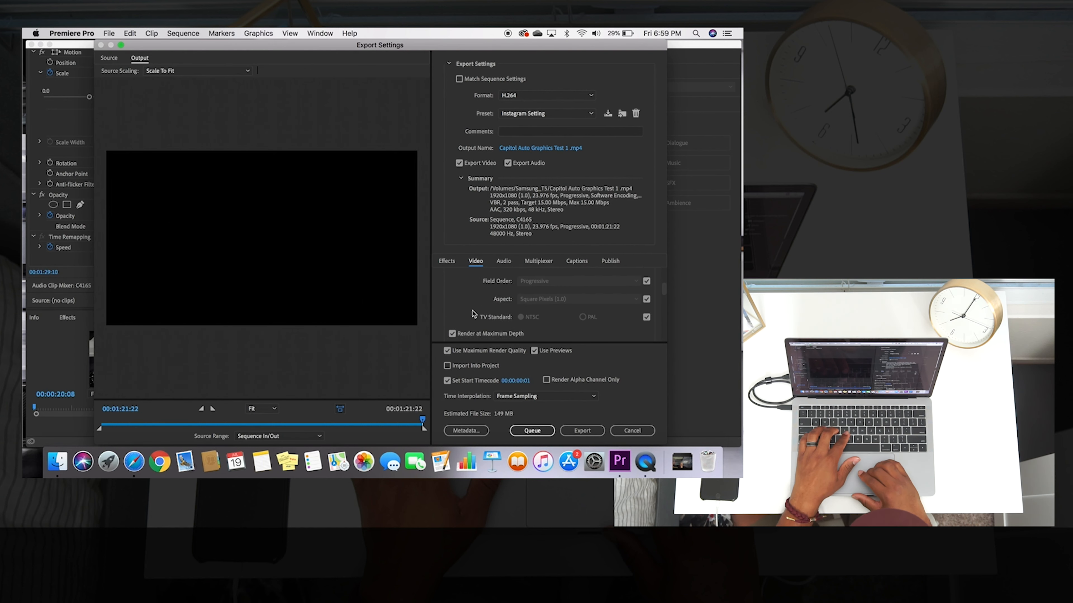
pyautogui.scroll(5, 474, 314)
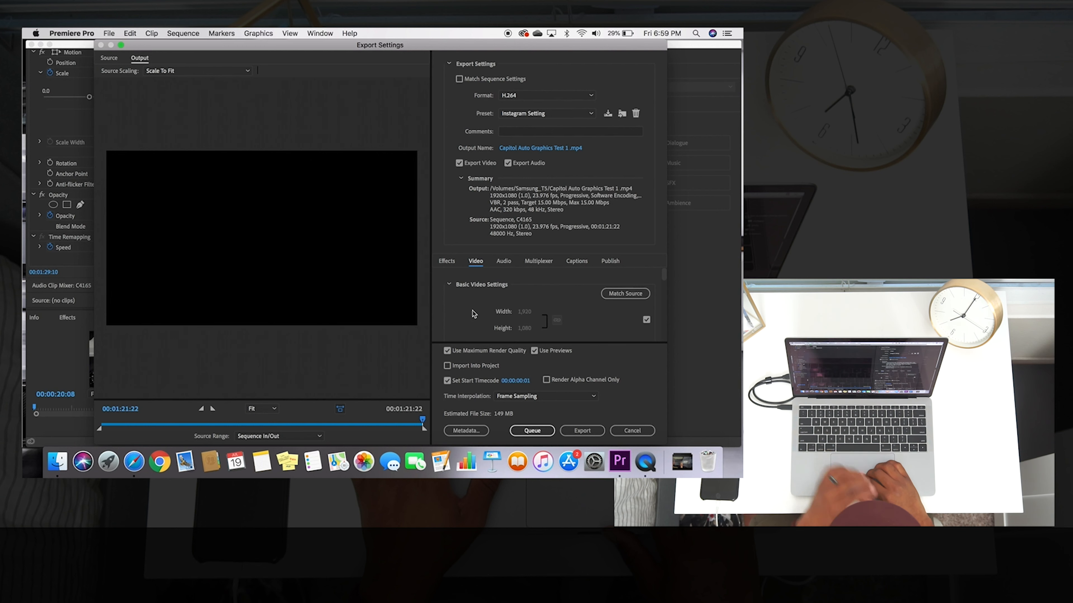
pyautogui.scroll(-5, 474, 324)
pyautogui.scroll(-5, 473, 324)
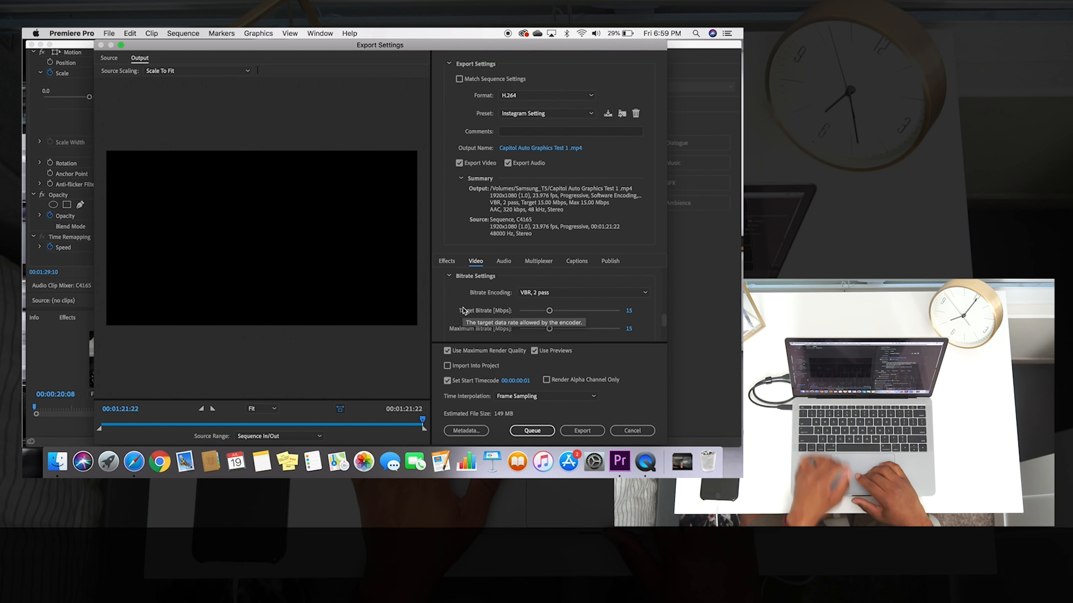
pyautogui.scroll(2, 464, 311)
pyautogui.scroll(-2, 464, 311)
pyautogui.scroll(2, 463, 311)
pyautogui.scroll(-6, 464, 311)
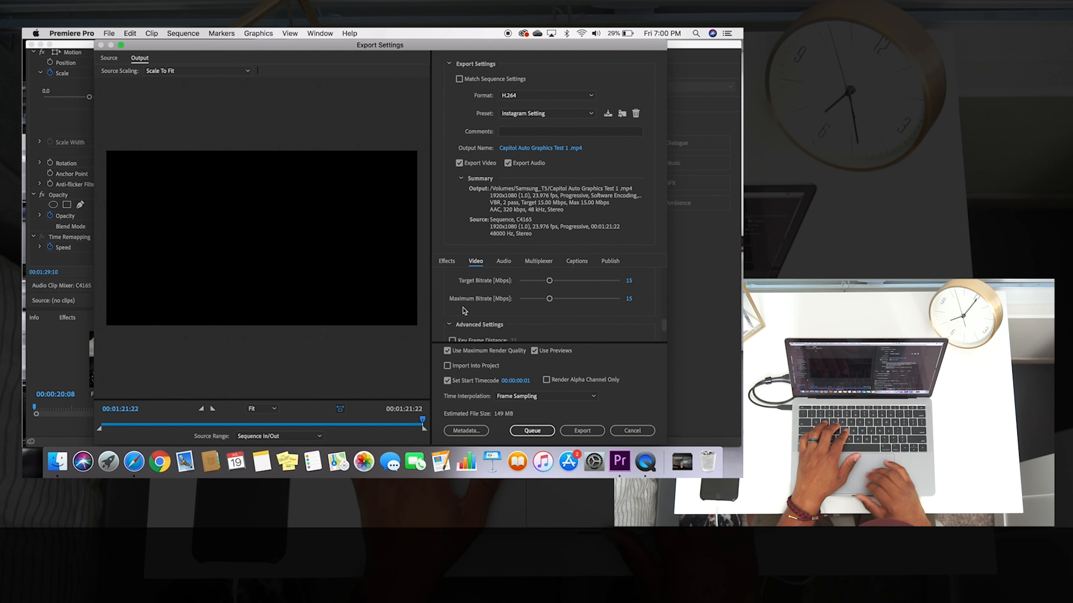
pyautogui.click(504, 262)
pyautogui.scroll(-5, 509, 298)
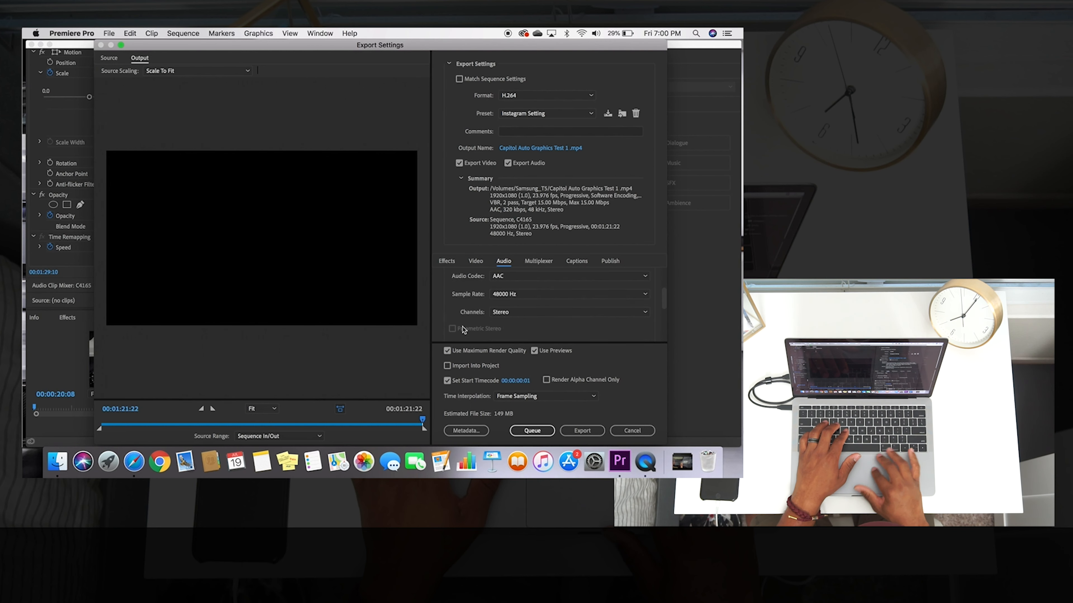
# Turn off the custom start timecode and encode the test export through the Media Encoder queue.
pyautogui.click(446, 381)
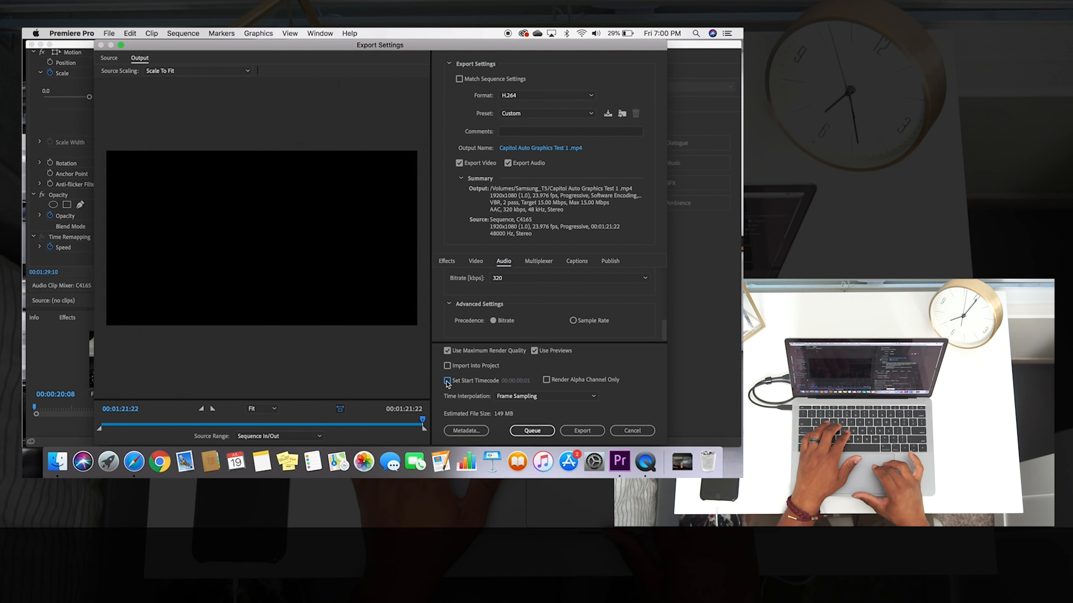
pyautogui.click(542, 434)
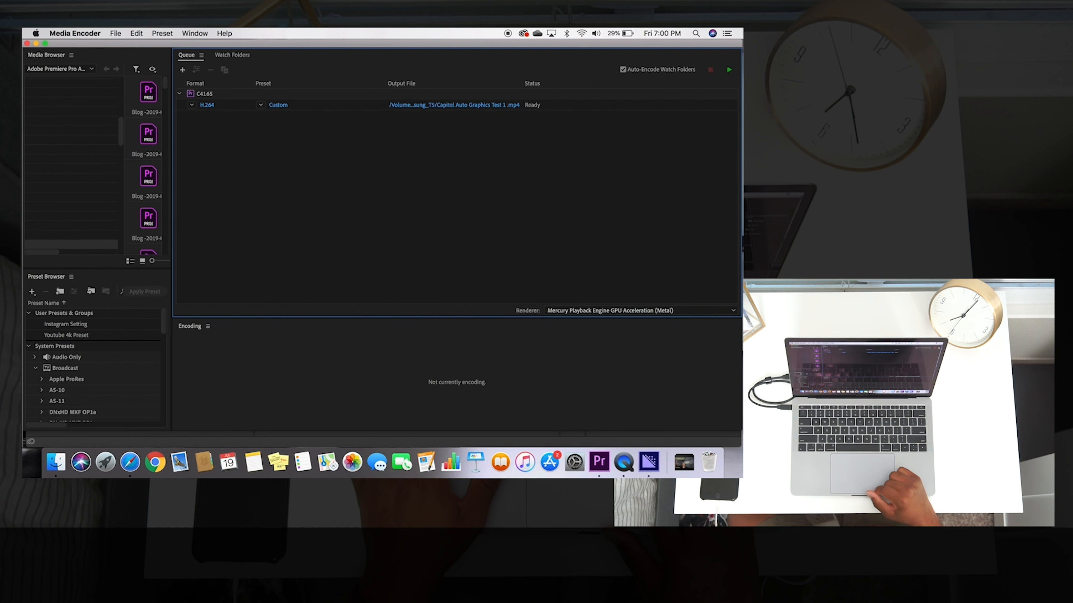
pyautogui.click(729, 69)
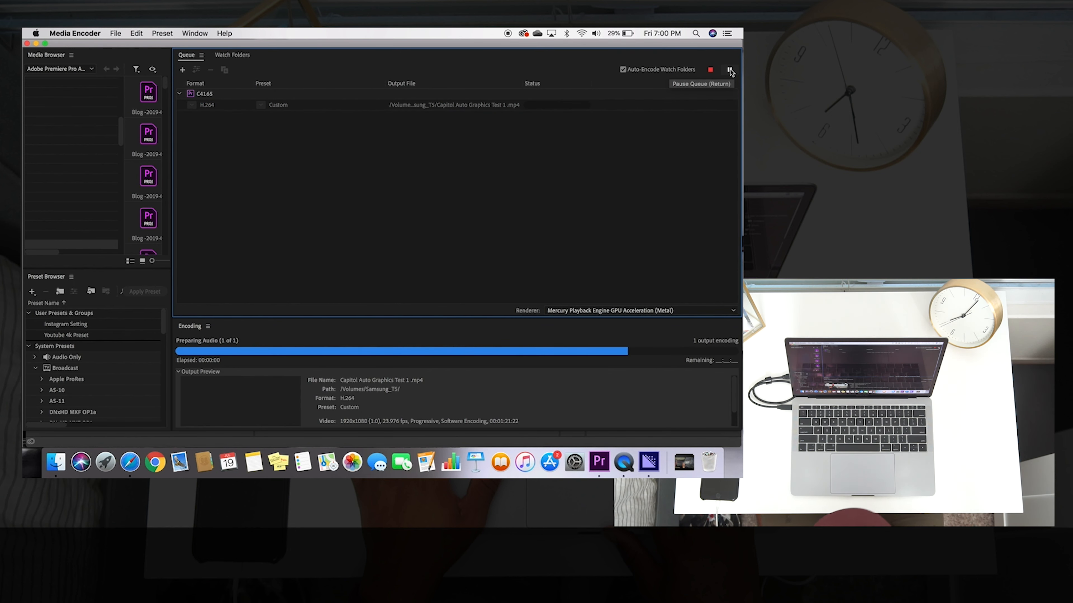
pyautogui.rightClick(130, 469)
pyautogui.click(161, 432)
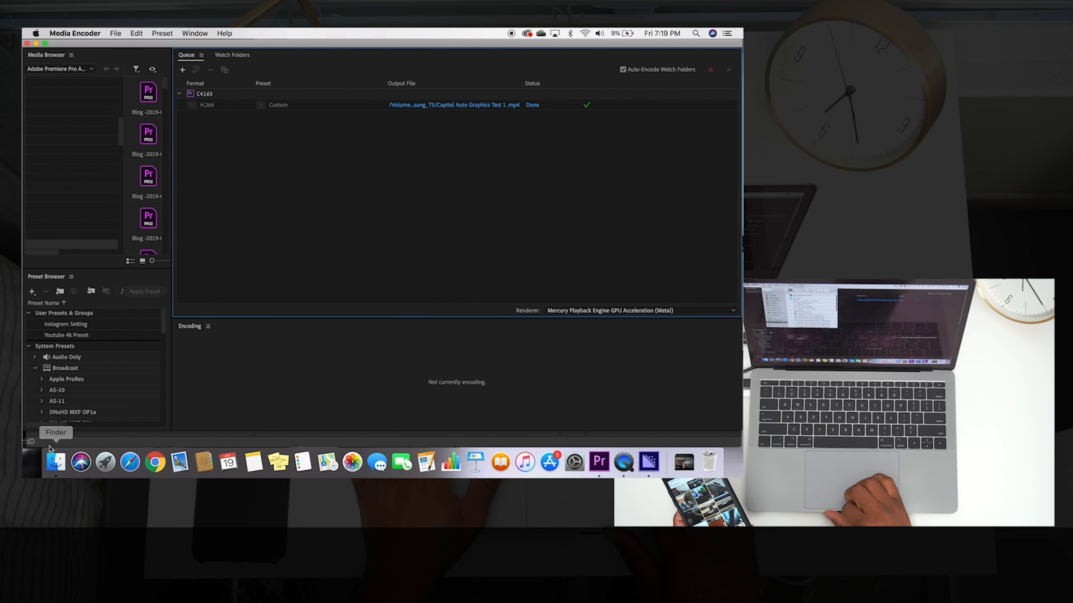
# Switch to Finder and select "Capitol Auto Graphics Test 1 .mp4" on the Samsung_T5 drive.
pyautogui.click(55, 462)
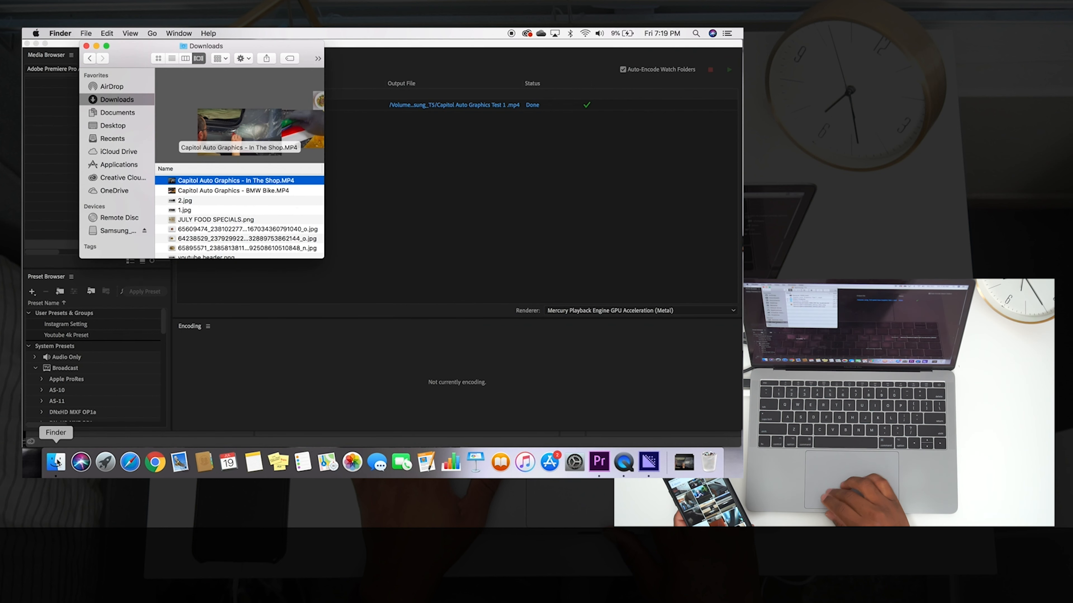
pyautogui.click(114, 126)
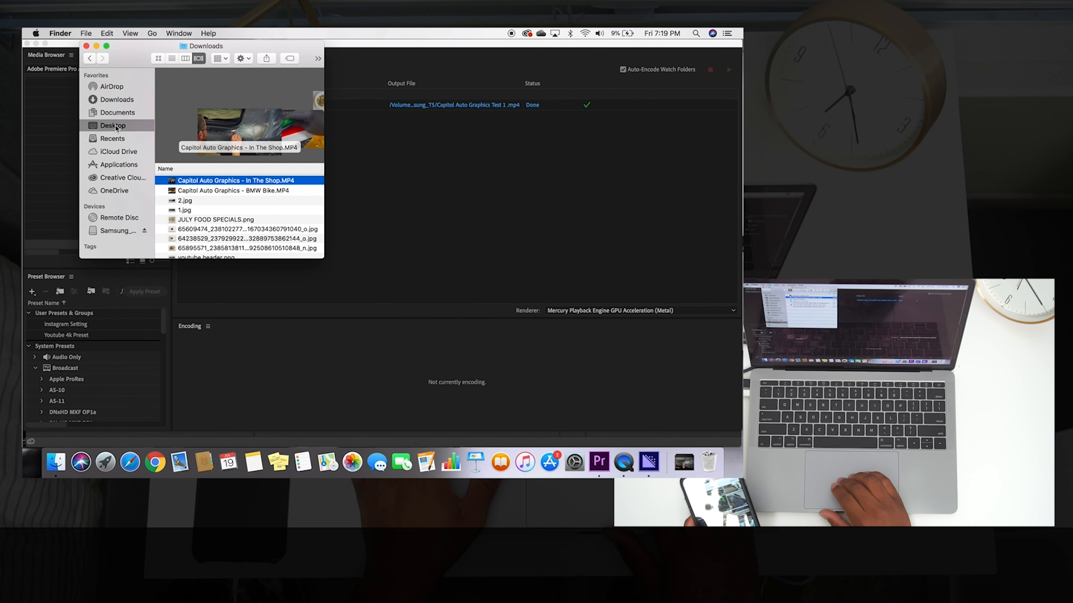
pyautogui.click(112, 231)
pyautogui.click(235, 95)
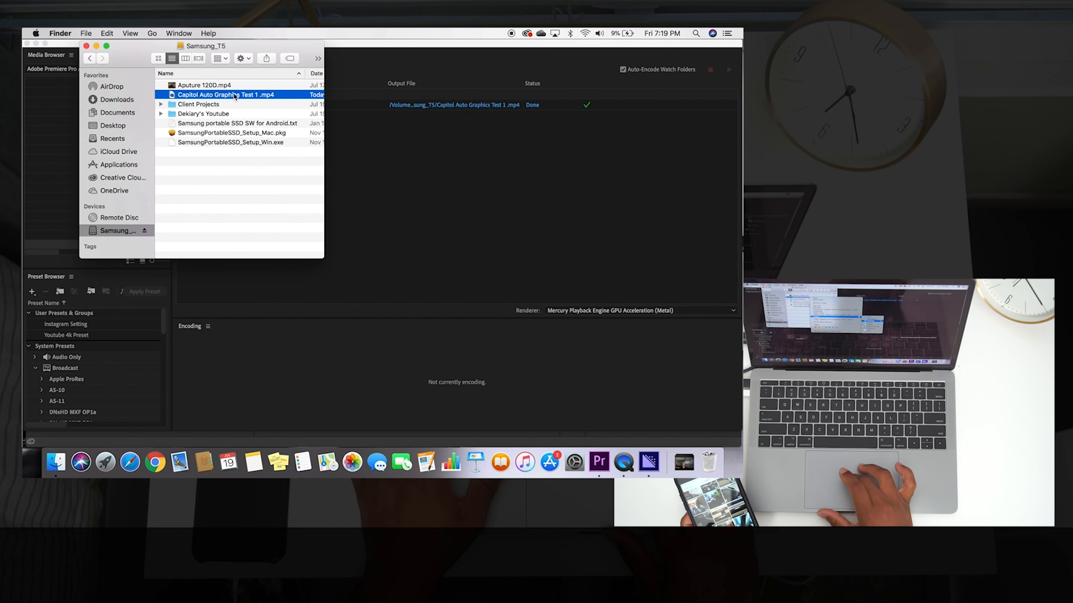
# Share the selected test video to the "iphone D" device with AirDrop and close the sharing dialog.
pyautogui.rightClick(235, 95)
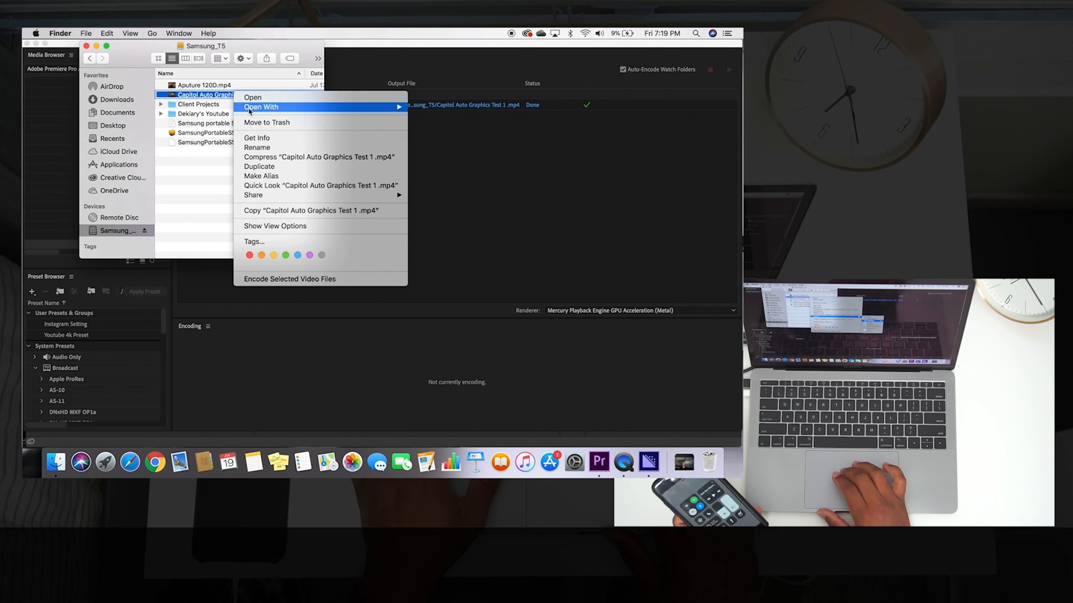
pyautogui.moveTo(282, 197)
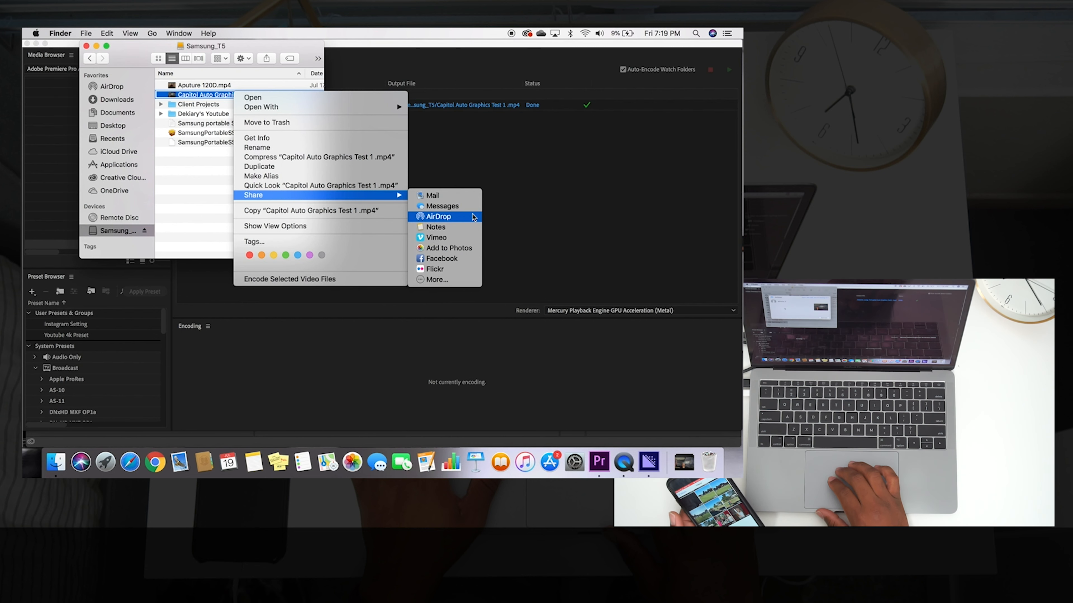
pyautogui.click(473, 217)
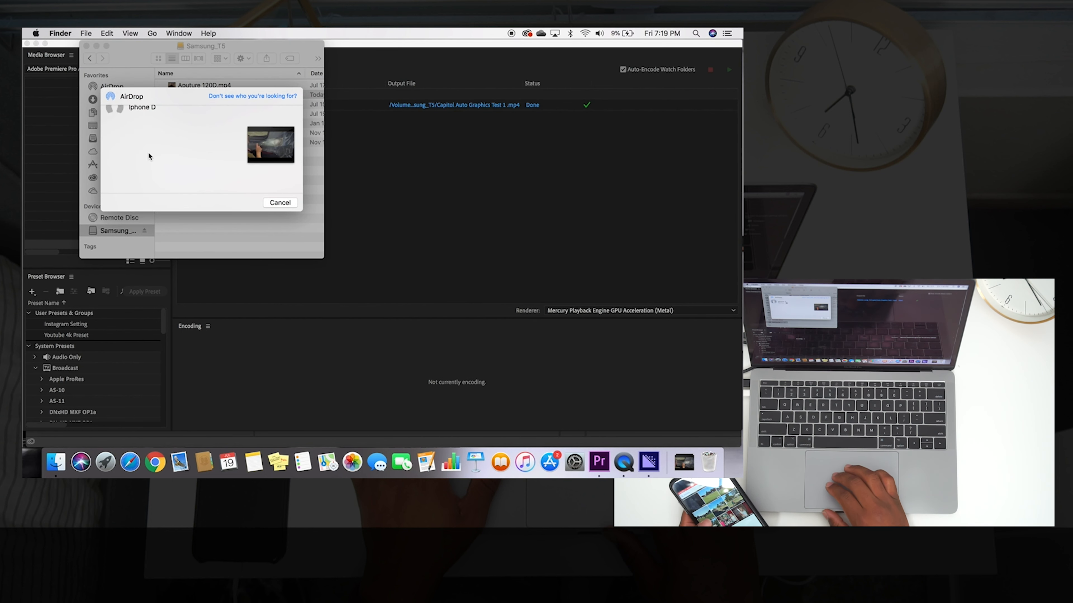
pyautogui.click(108, 122)
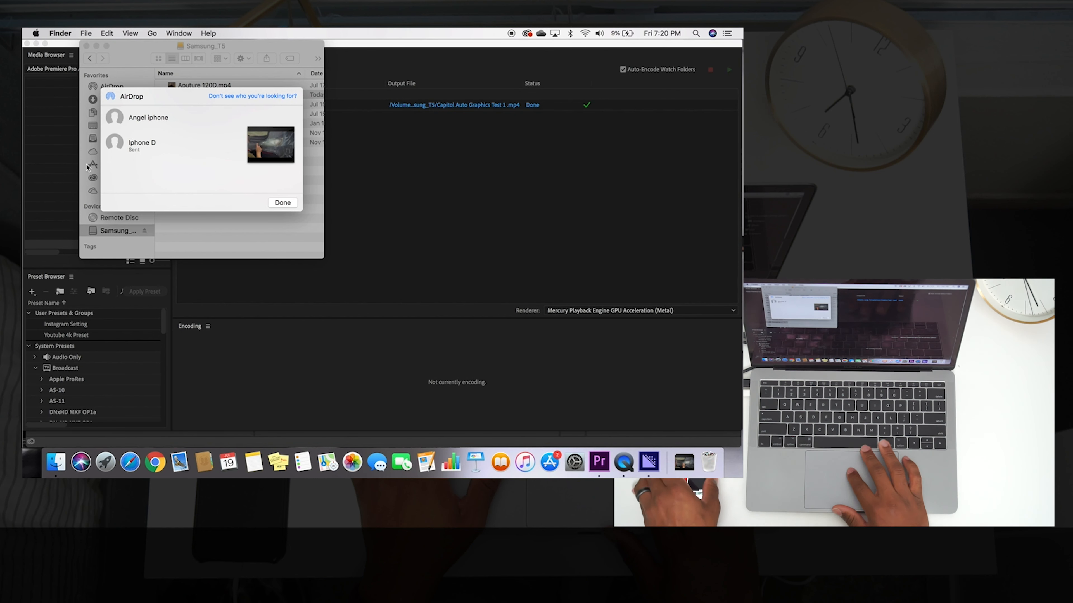
pyautogui.click(283, 202)
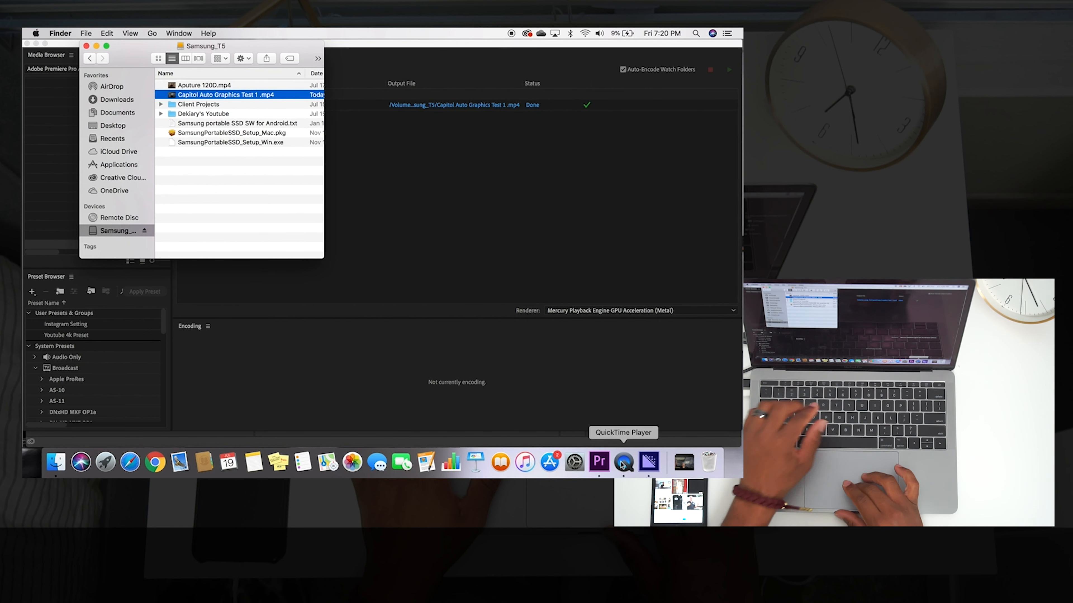
# Switch to Premiere Pro, return the playhead to the sequence start and review the audio effects of interview clip C4167.MP4.
pyautogui.click(599, 461)
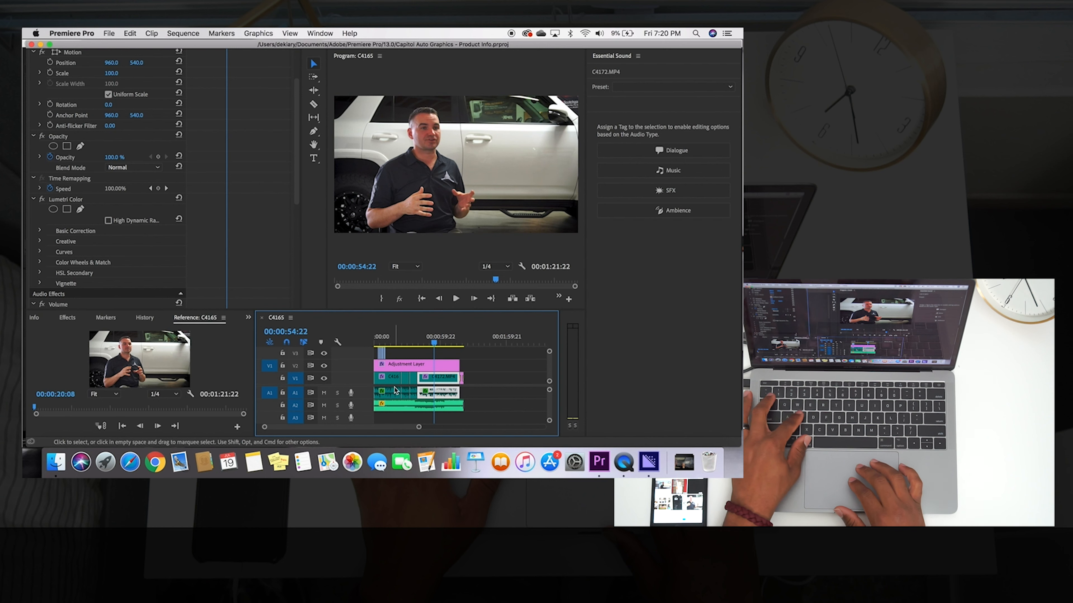
pyautogui.press('super+s')
pyautogui.click(422, 299)
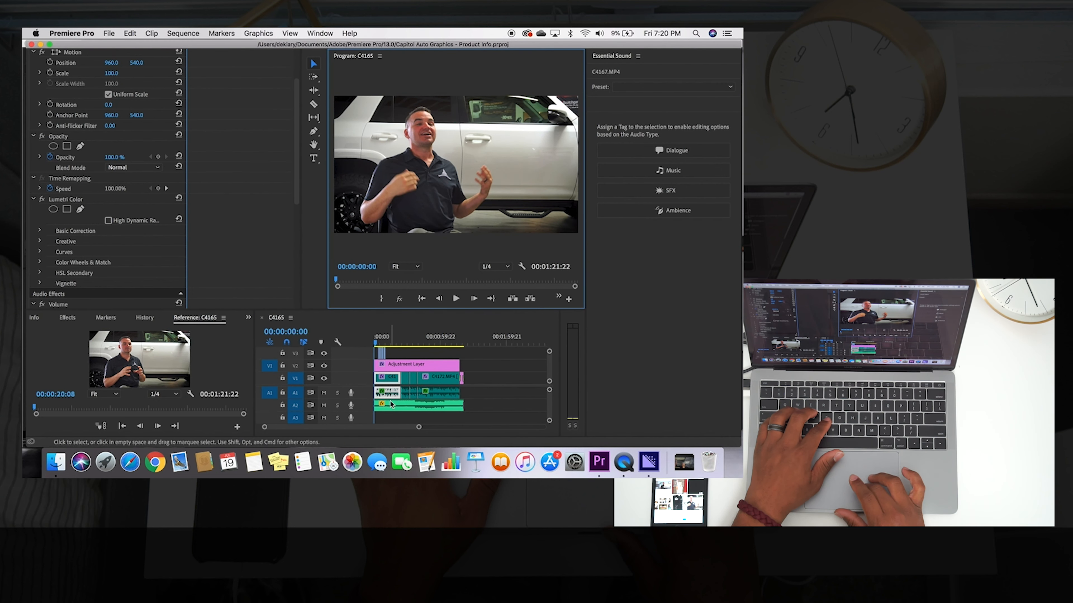
pyautogui.scroll(-3, 297, 200)
pyautogui.moveTo(297, 197); pyautogui.dragTo(297, 232)
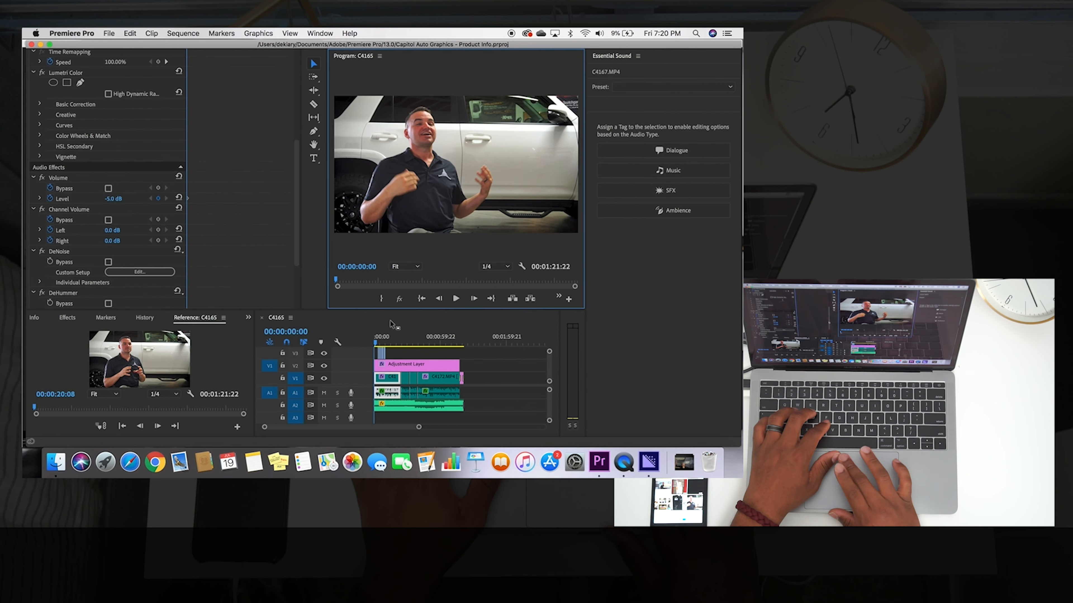
# Set the volume level of the music clip "Hit the Road by CloudRoad.mp3" to -23.0 dB and save the project.
pyautogui.click(396, 407)
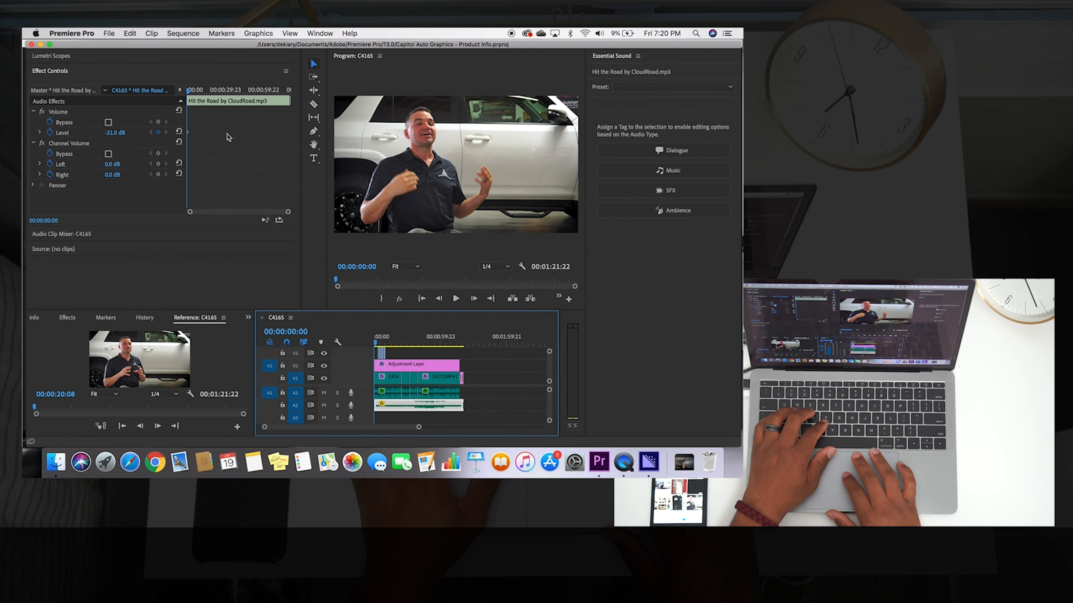
pyautogui.moveTo(110, 133); pyautogui.dragTo(124, 135)
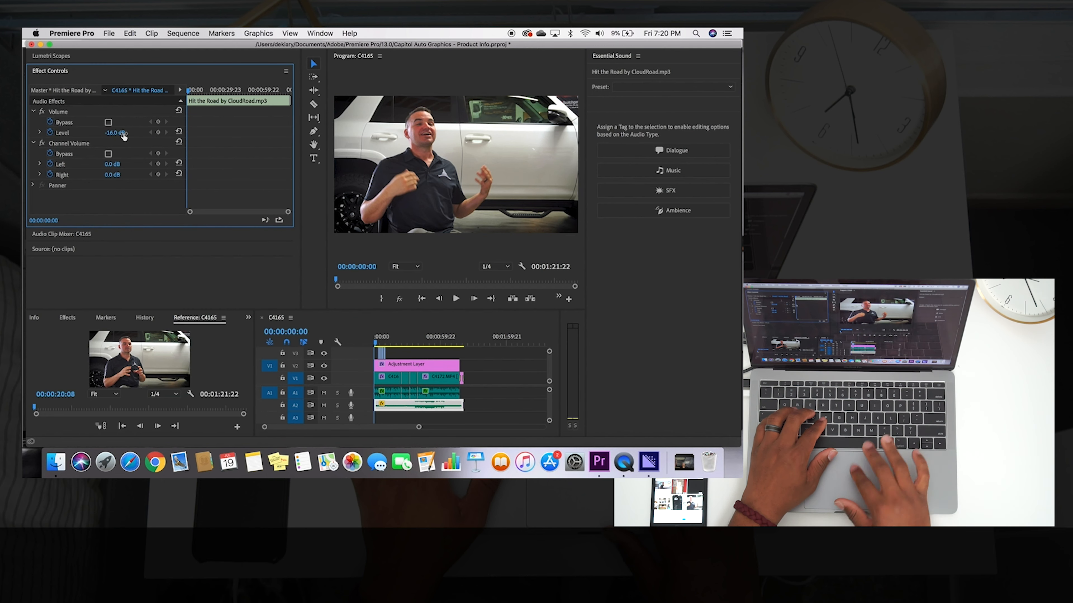
pyautogui.write('-')
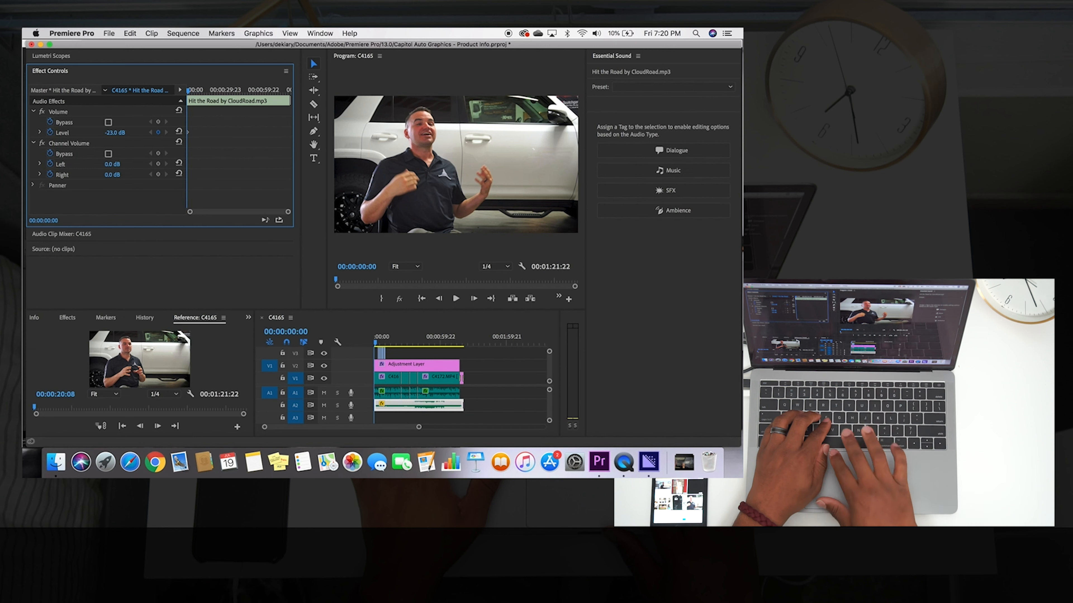
pyautogui.press('super+s')
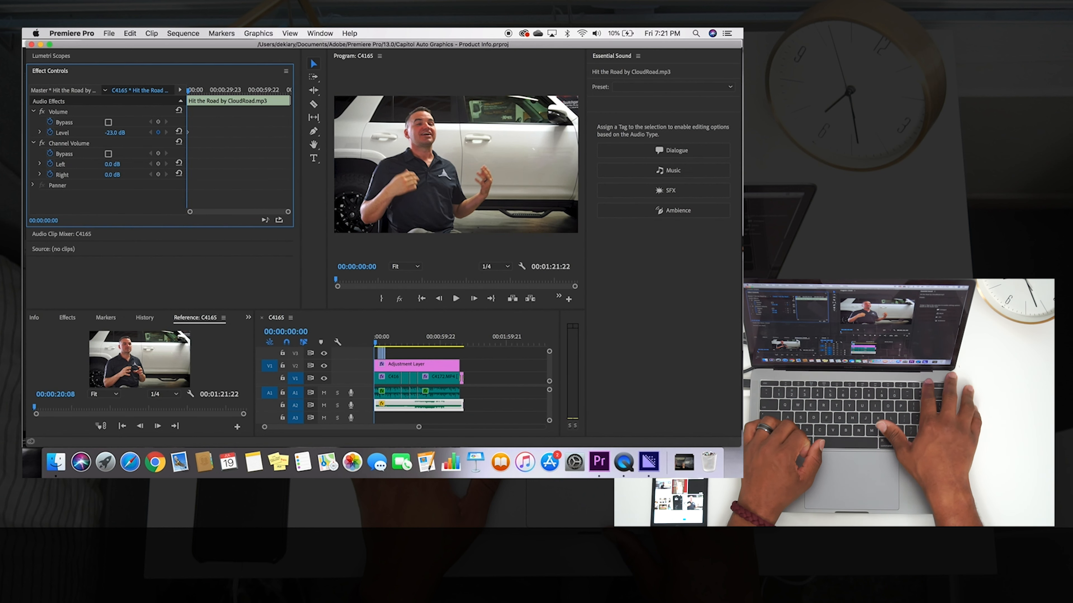
# Play the opening of the sequence with the system volume raised to check the music balance, and save the project.
pyautogui.click(456, 298)
pyautogui.press('XF86AudioRaiseVolume')
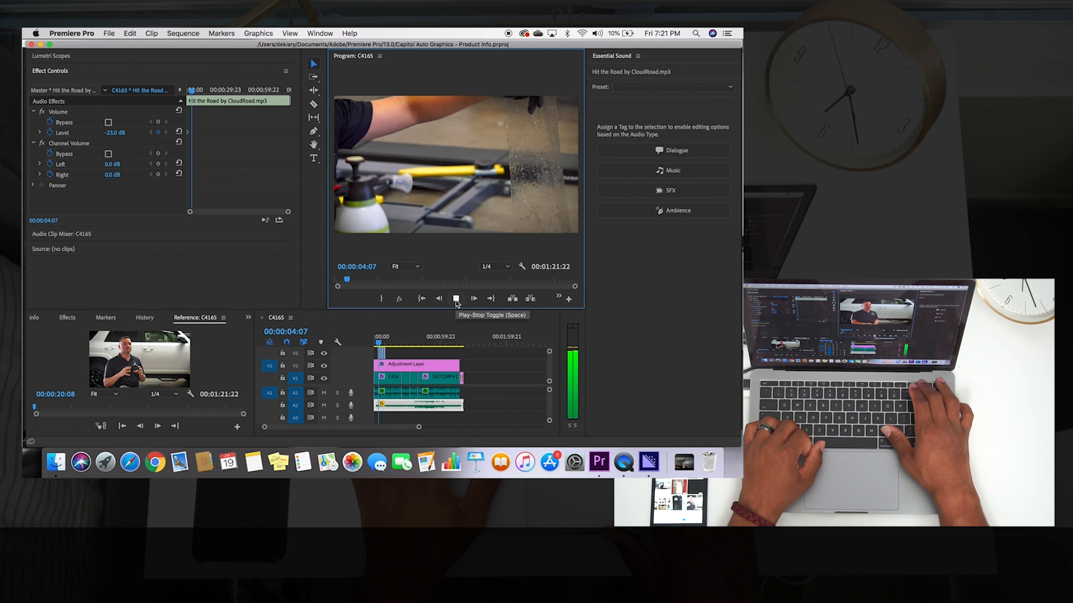
pyautogui.press('XF86AudioRaiseVolume')
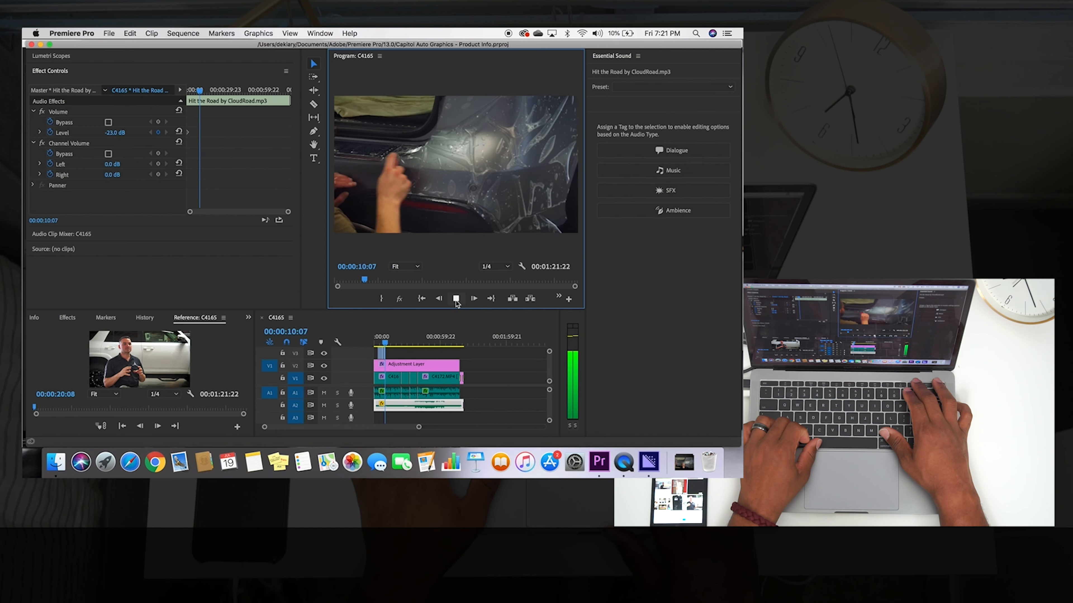
pyautogui.press('super+s')
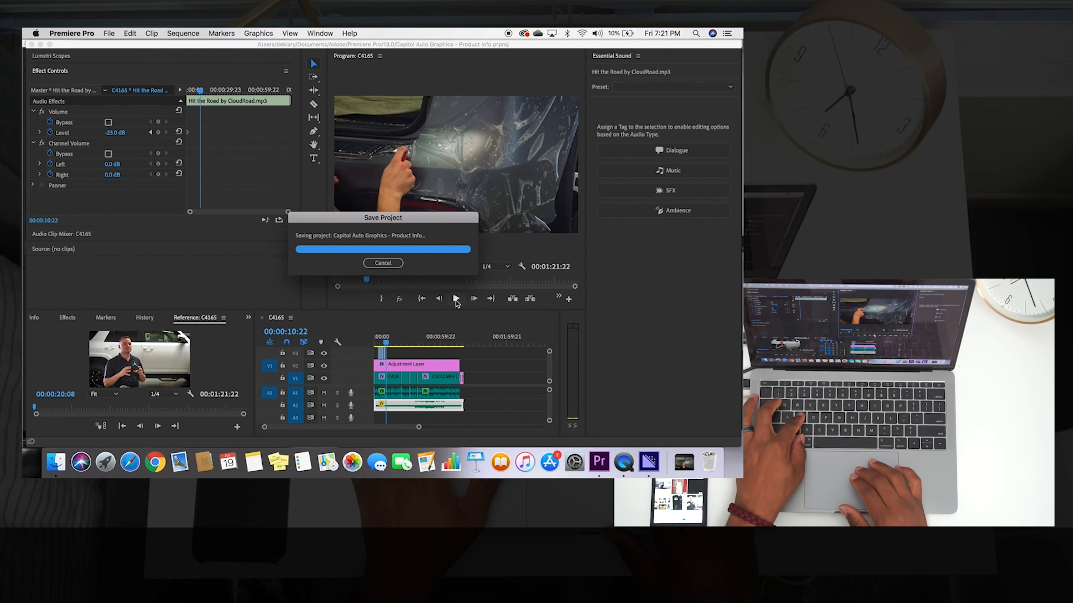
# Open the media export settings for the sequence.
pyautogui.click(92, 30)
pyautogui.moveTo(109, 33)
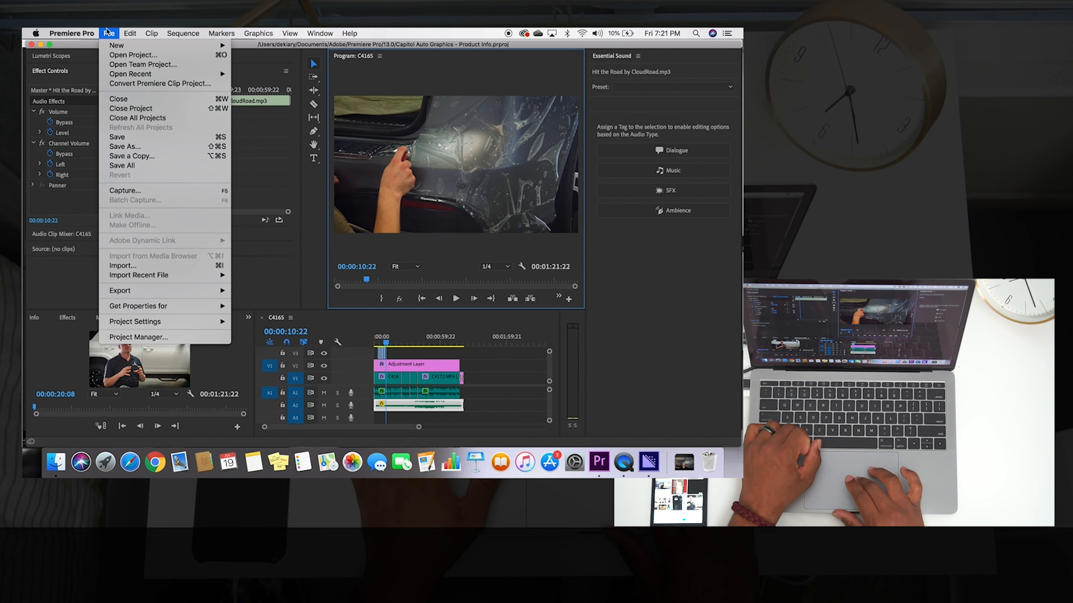
pyautogui.moveTo(157, 291)
pyautogui.click(253, 291)
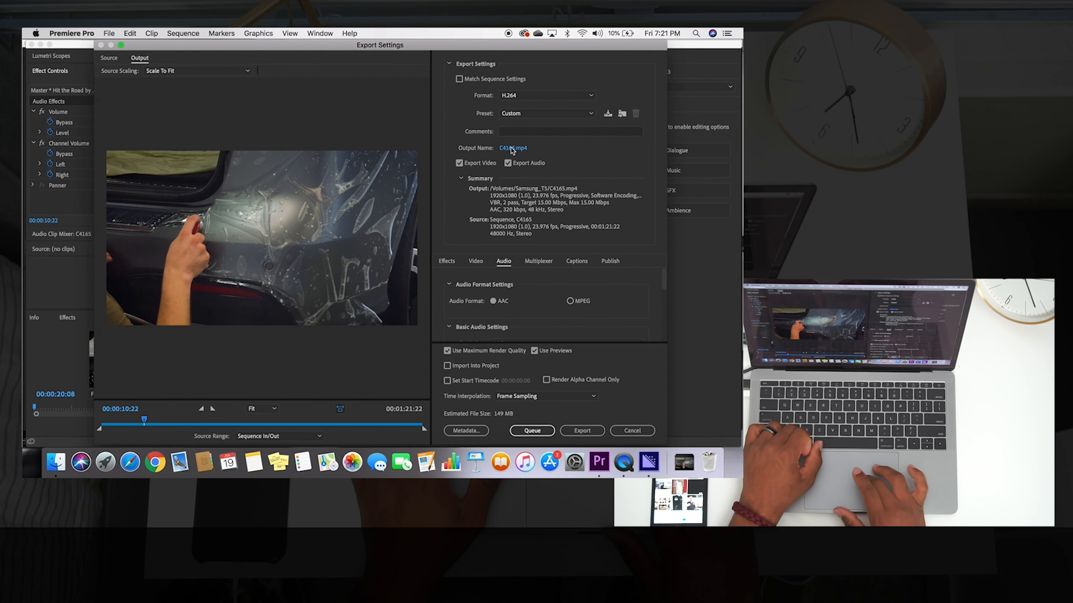
# Name the export output file "Capitol Auto Graphics - XPEL" and keep it on the Samsung_T5 drive.
pyautogui.click(512, 149)
pyautogui.write('Capitol AutoG G')
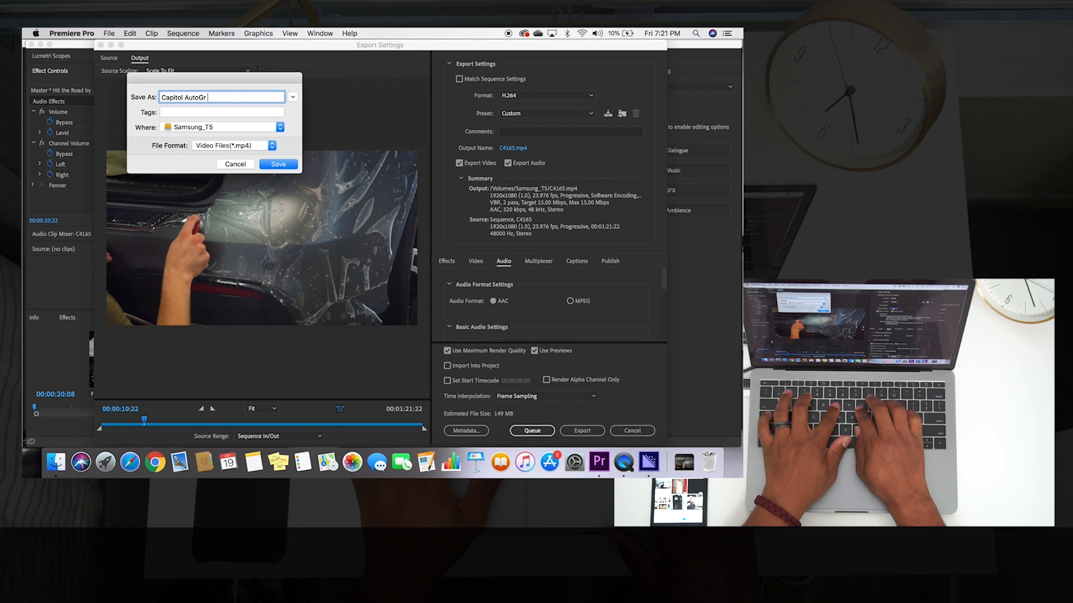
pyautogui.press('BackSpace')
pyautogui.press('BackSpace')
pyautogui.press('BackSpace')
pyautogui.write('Grph')
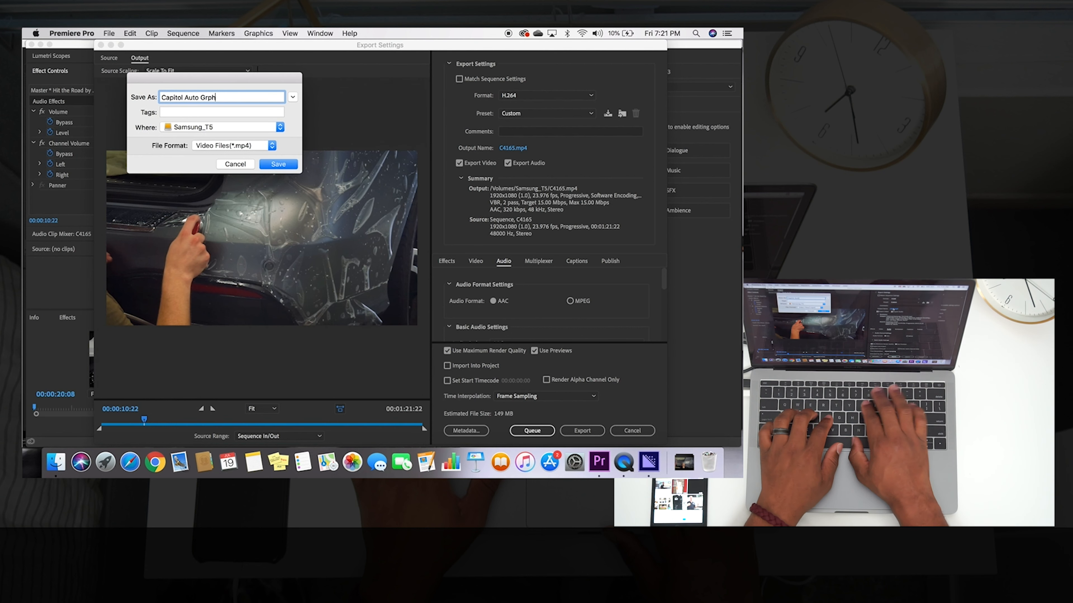
pyautogui.press('BackSpace')
pyautogui.press('BackSpace')
pyautogui.write('aphic')
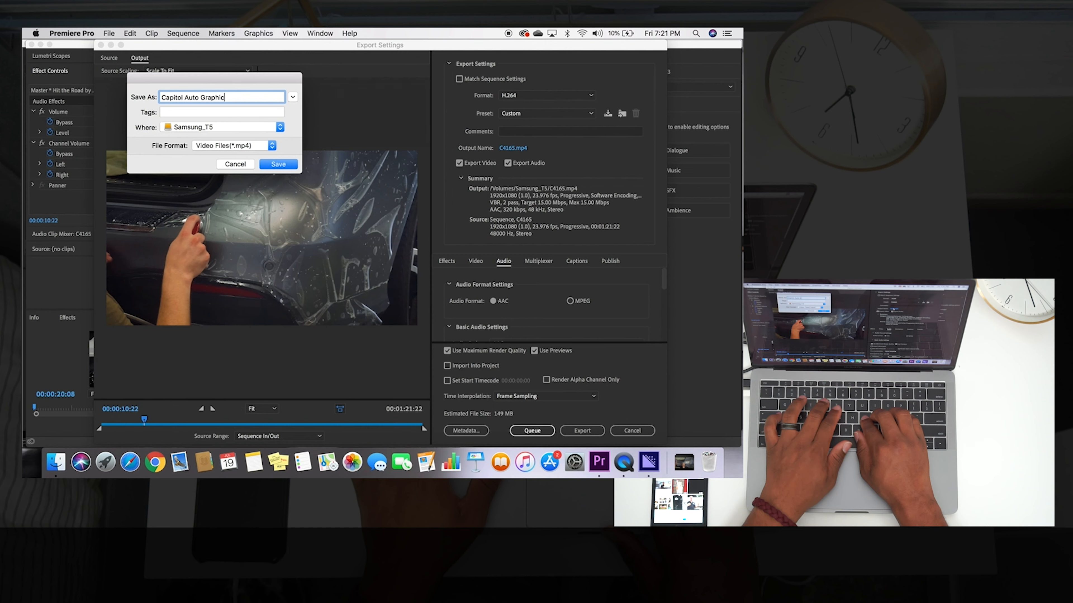
pyautogui.write('s - XPEL')
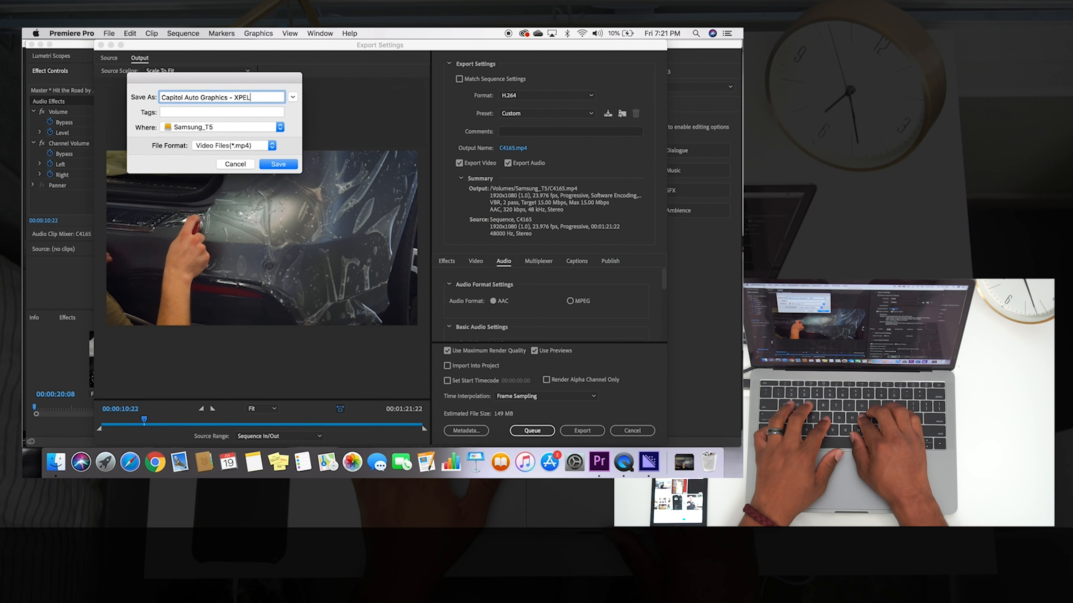
pyautogui.click(275, 165)
# Apply the Instagram Setting preset to the export and bring up its video settings.
pyautogui.click(534, 114)
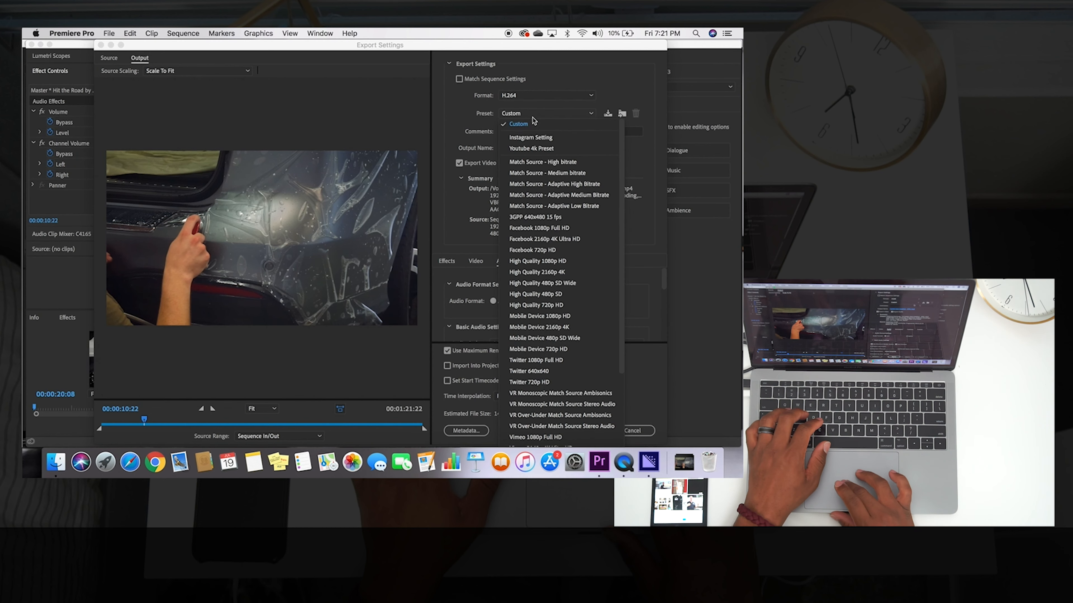
pyautogui.click(540, 140)
pyautogui.click(475, 260)
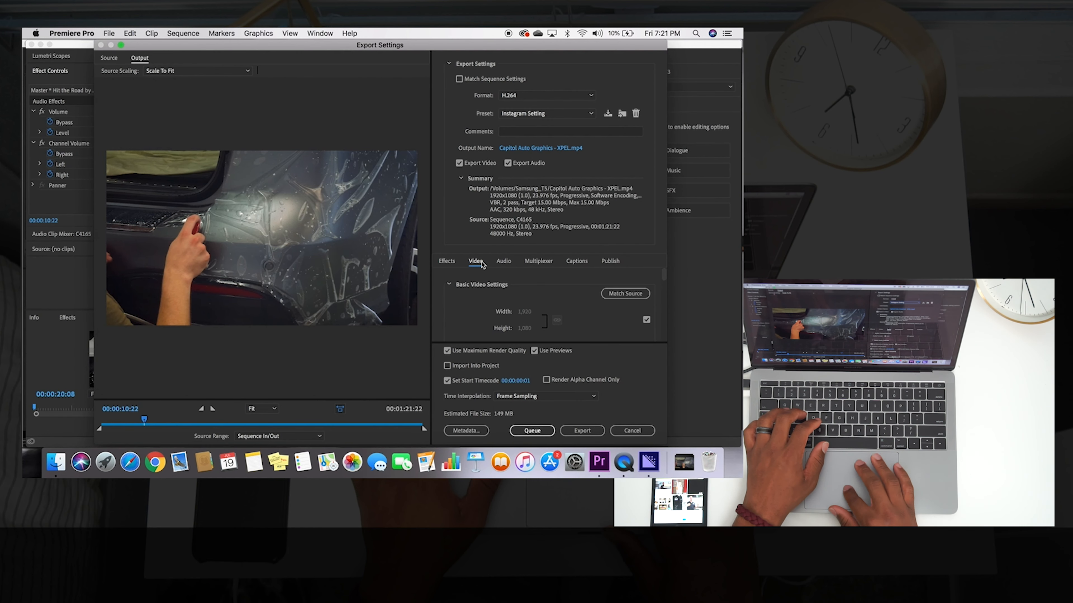
# Turn off the Set Start Timecode option and look over the video and audio export settings.
pyautogui.scroll(-10, 473, 321)
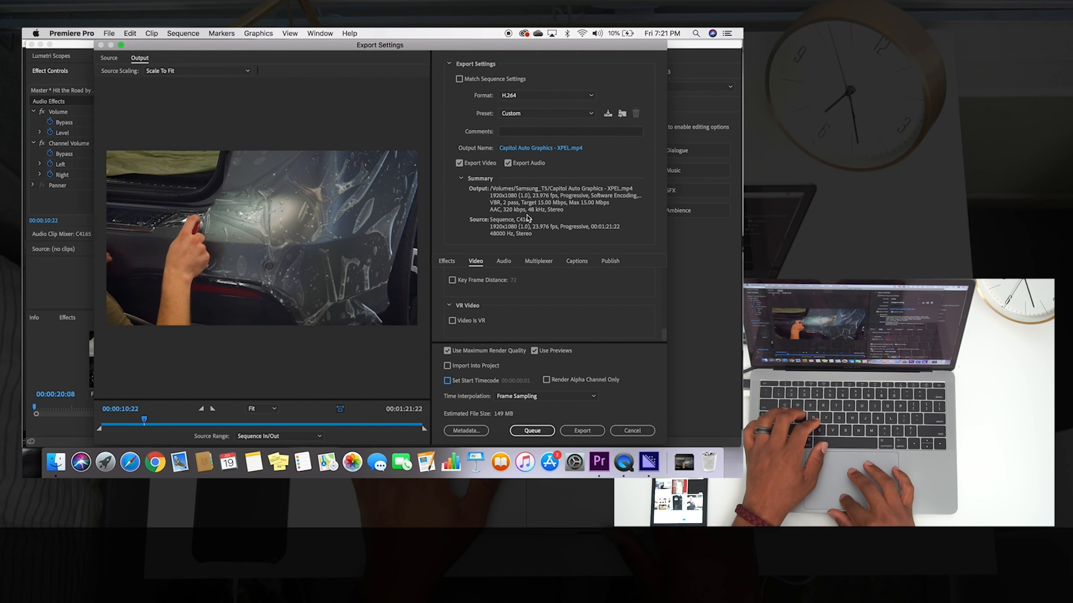
pyautogui.click(503, 262)
pyautogui.scroll(-5, 479, 326)
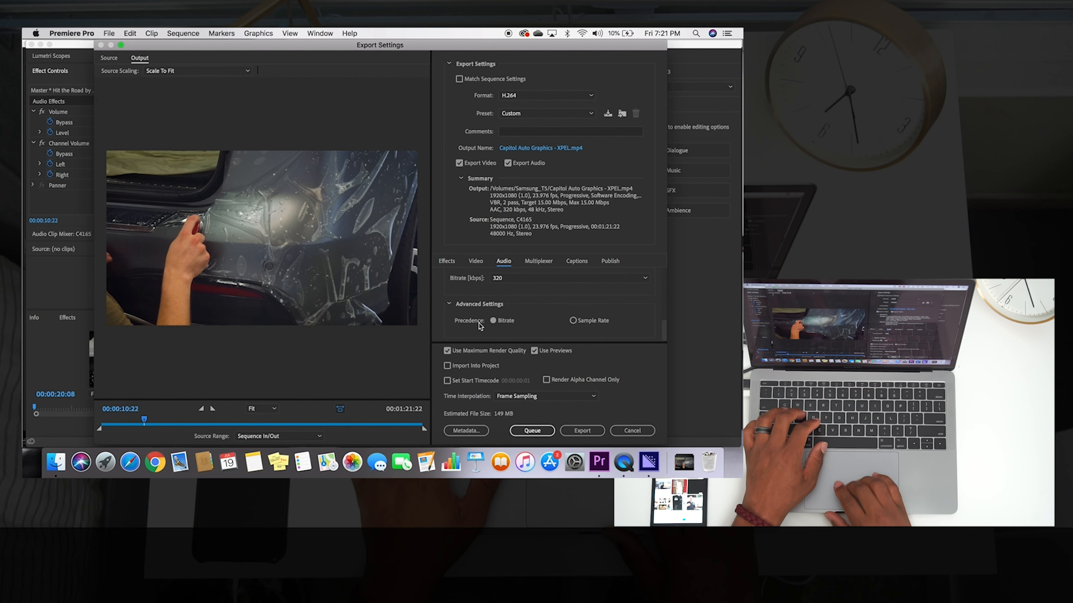
# Send the export to the Media Encoder queue and start encoding it.
pyautogui.click(543, 433)
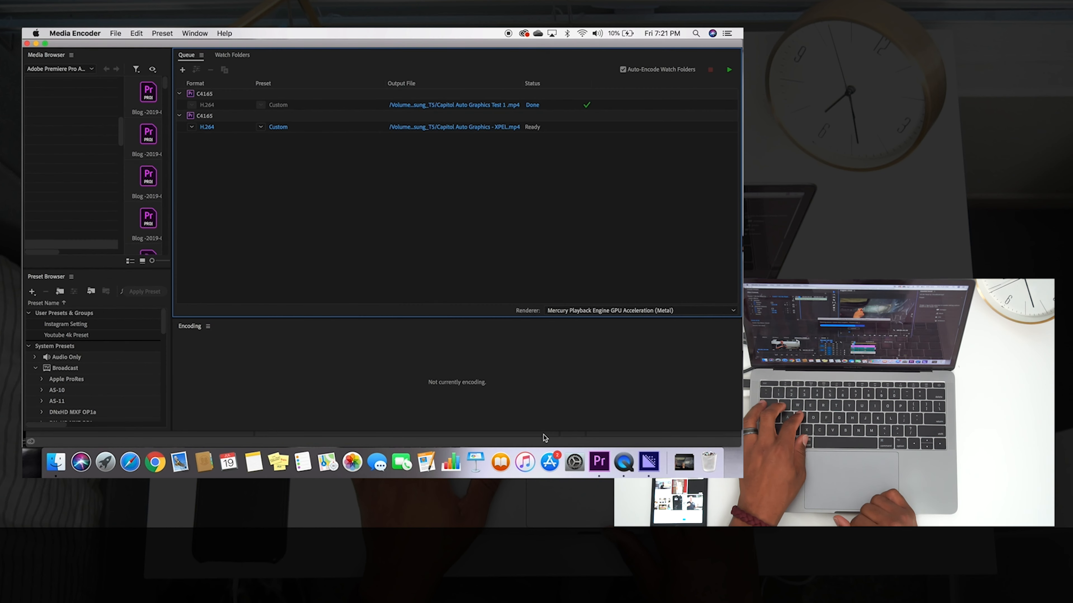
pyautogui.click(729, 69)
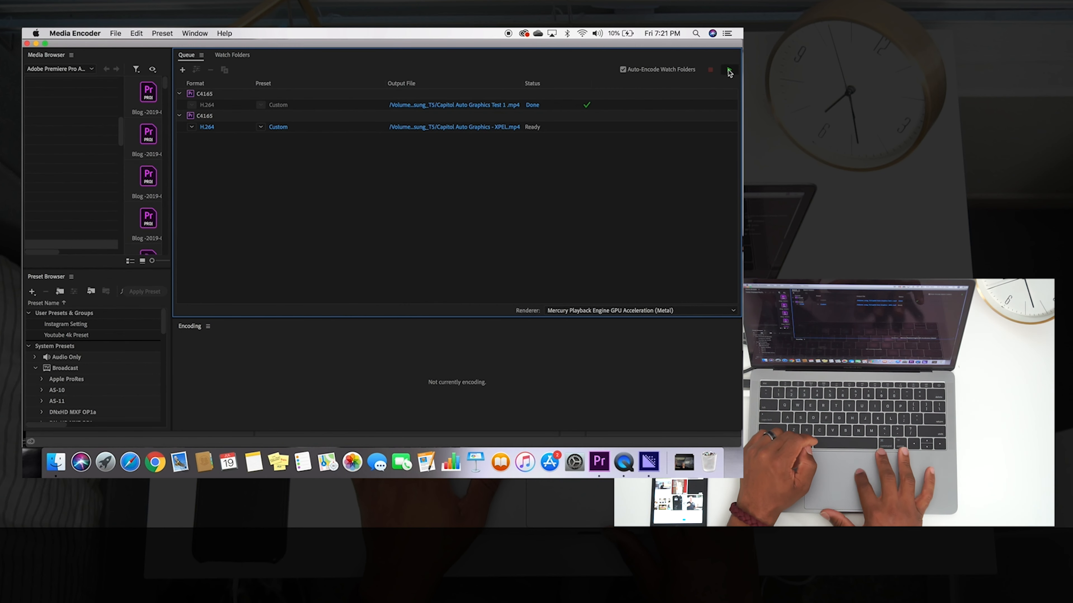
# Switch back to Premiere Pro, deselect the music clip and save the project.
pyautogui.click(603, 464)
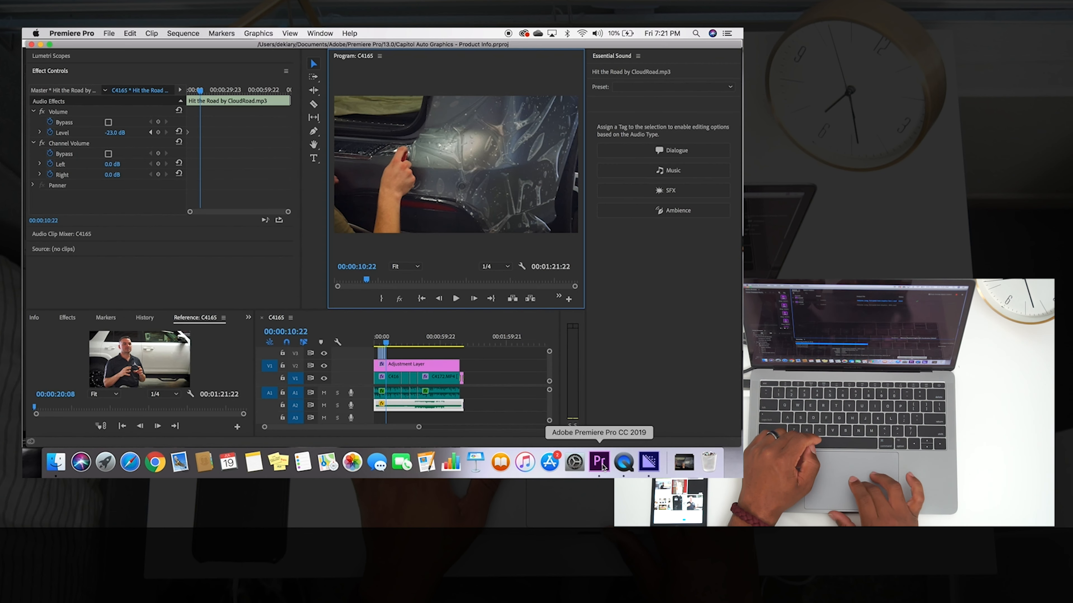
pyautogui.click(503, 371)
pyautogui.press('super+s')
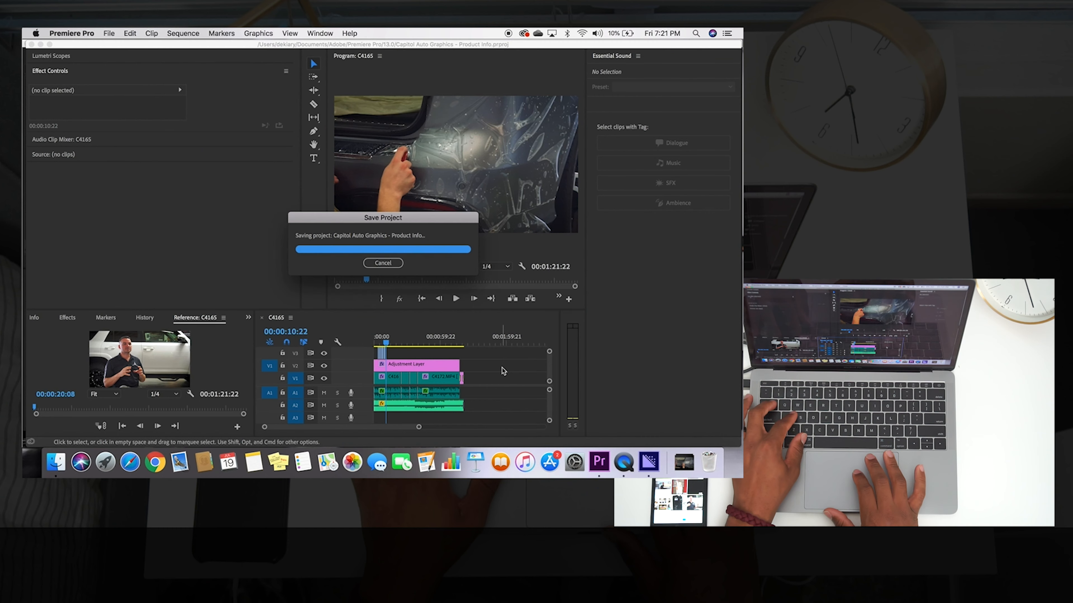
pyautogui.click(649, 465)
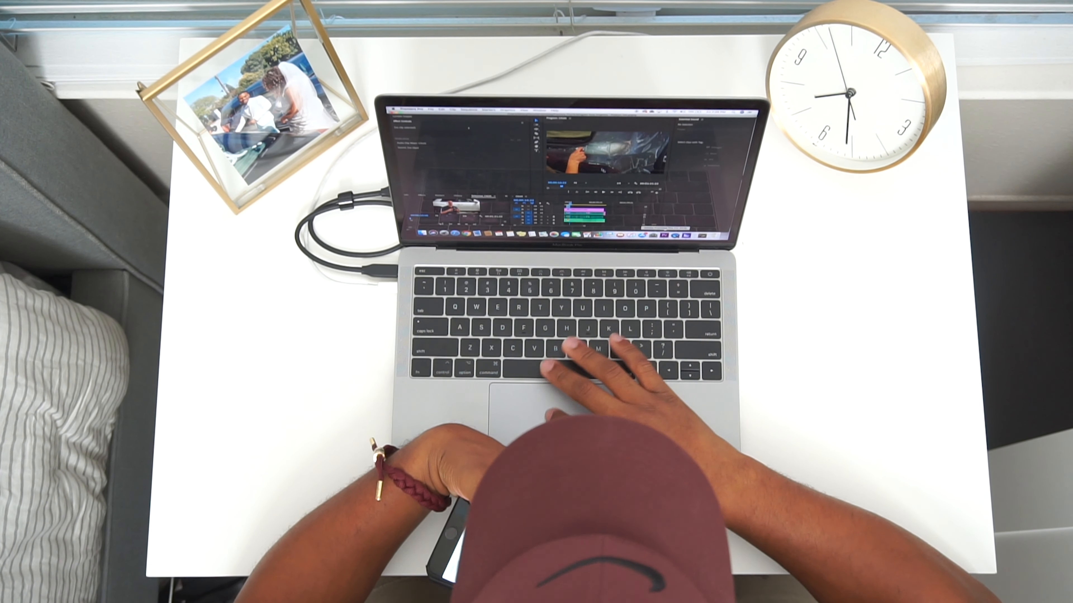
pyautogui.click(588, 193)
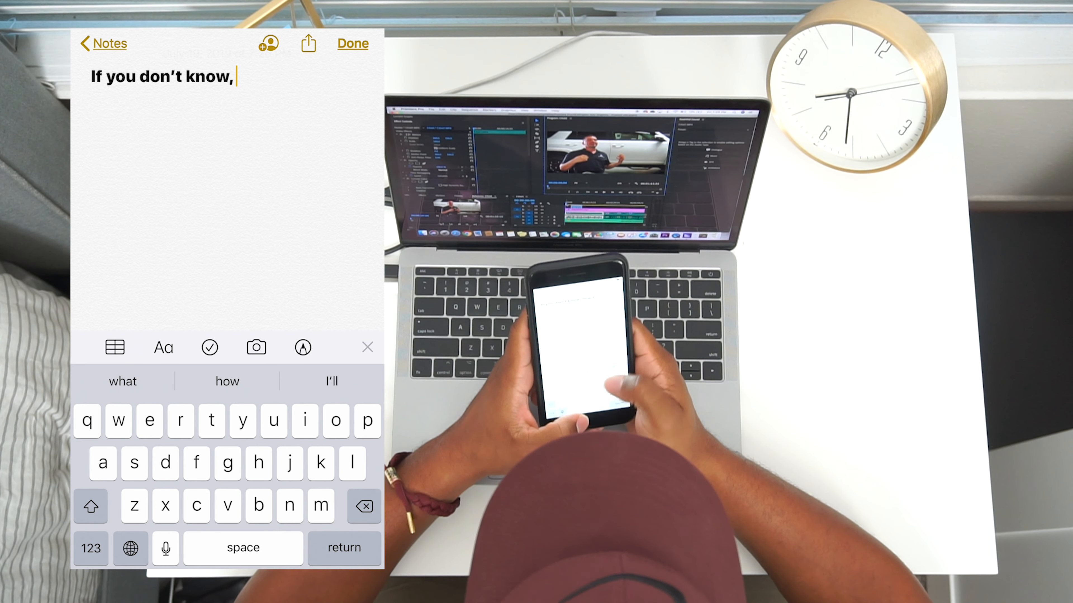
# Complete the title line of the phone note as "If you don’t know, now you know.".
pyautogui.write('now you')
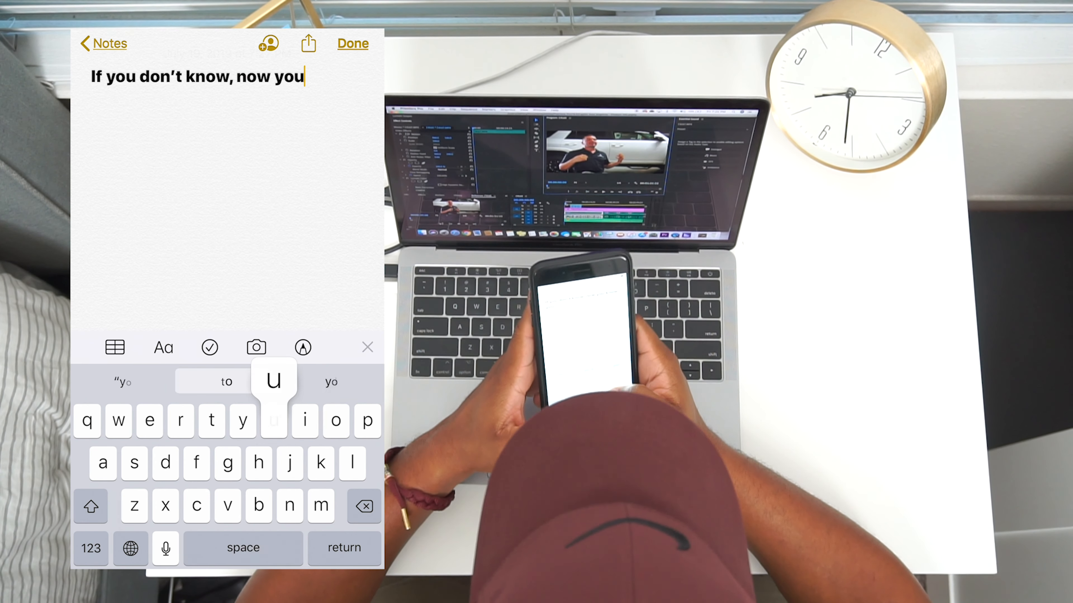
pyautogui.write(' know.')
pyautogui.press('Return')
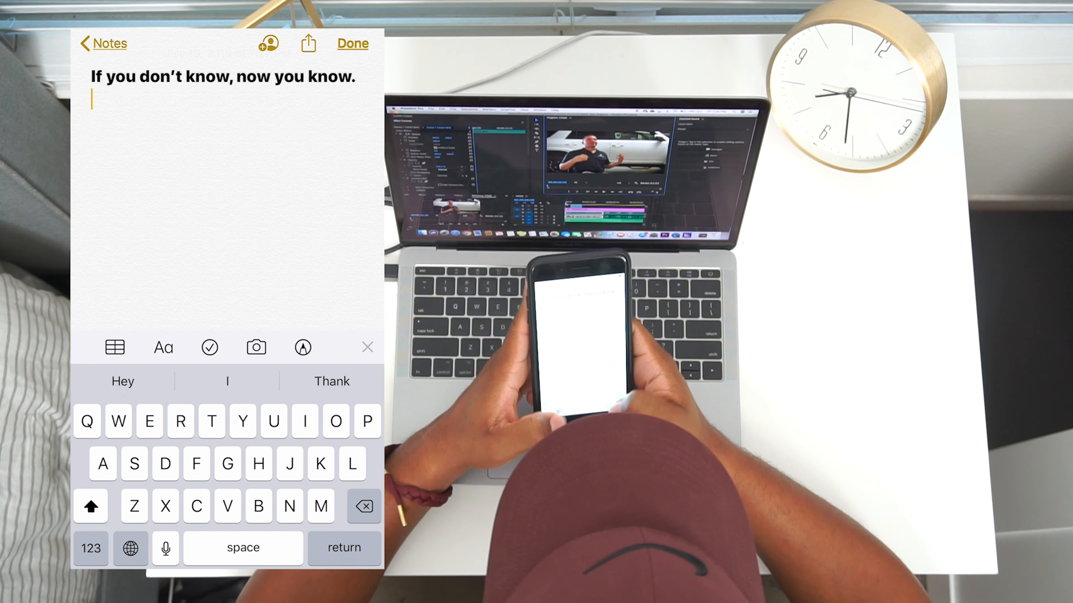
# Add the caption "Here are a few reasons why you should have XPEL Paint Protection Film installed on your vehicle.", followed by blank space.
pyautogui.write('Here are a ')
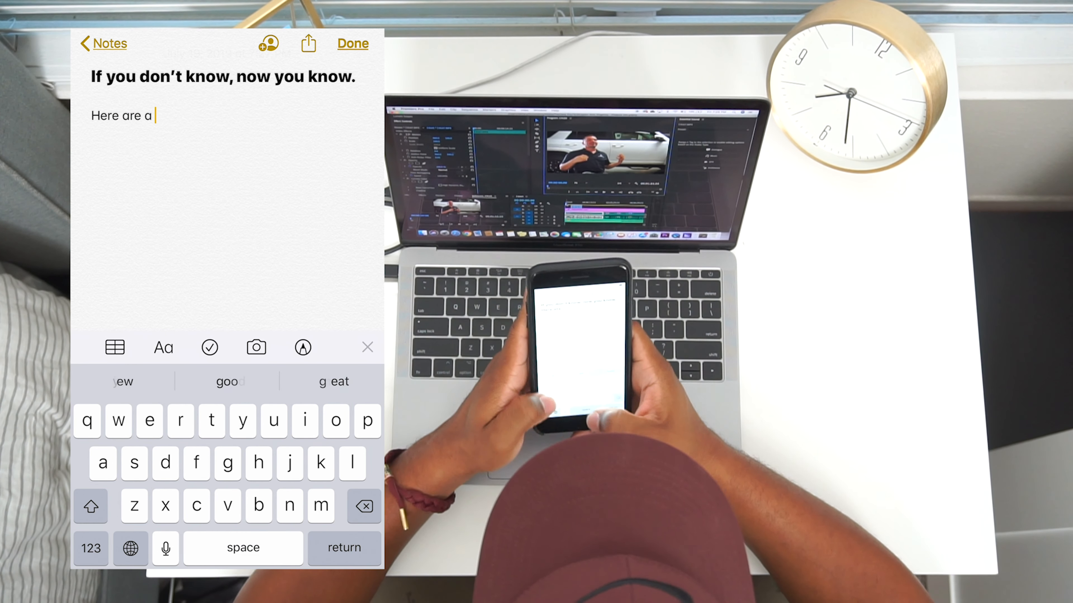
pyautogui.write('few reasons wh')
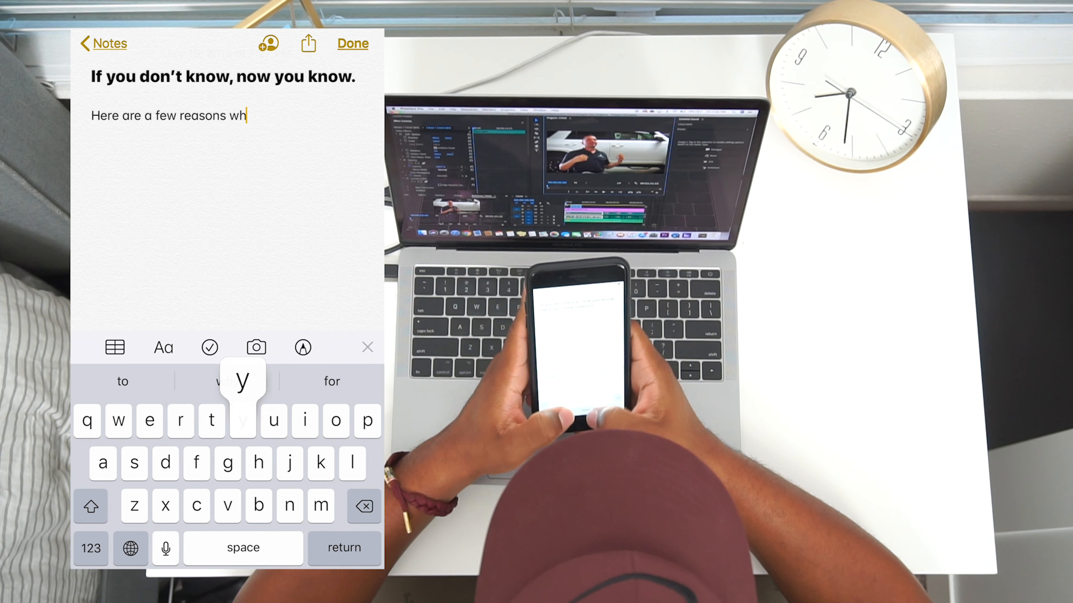
pyautogui.write('y you ahould have')
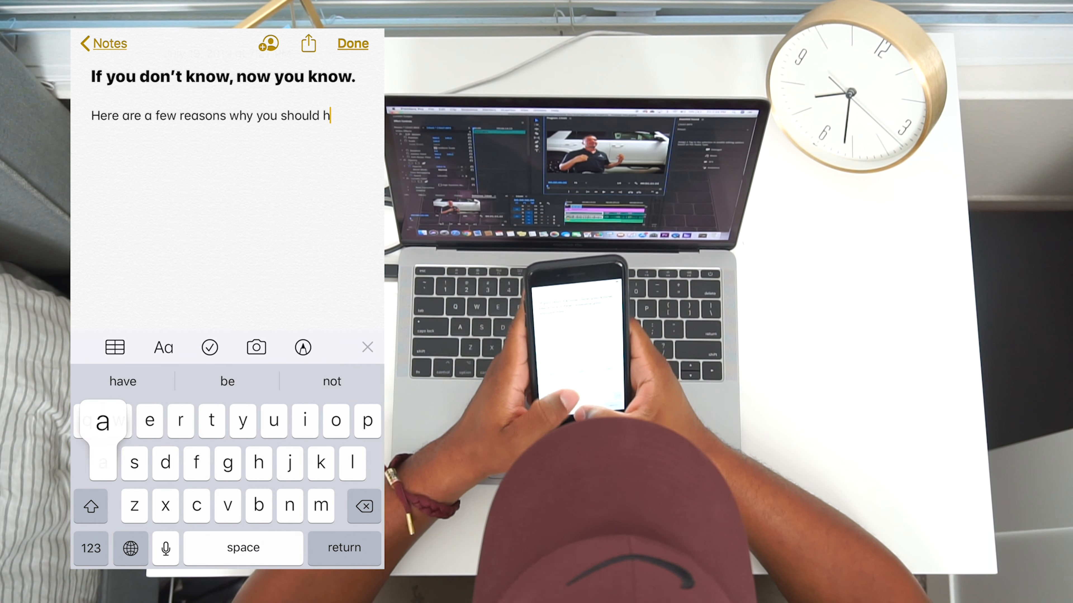
pyautogui.press('shift')
pyautogui.write('XP')
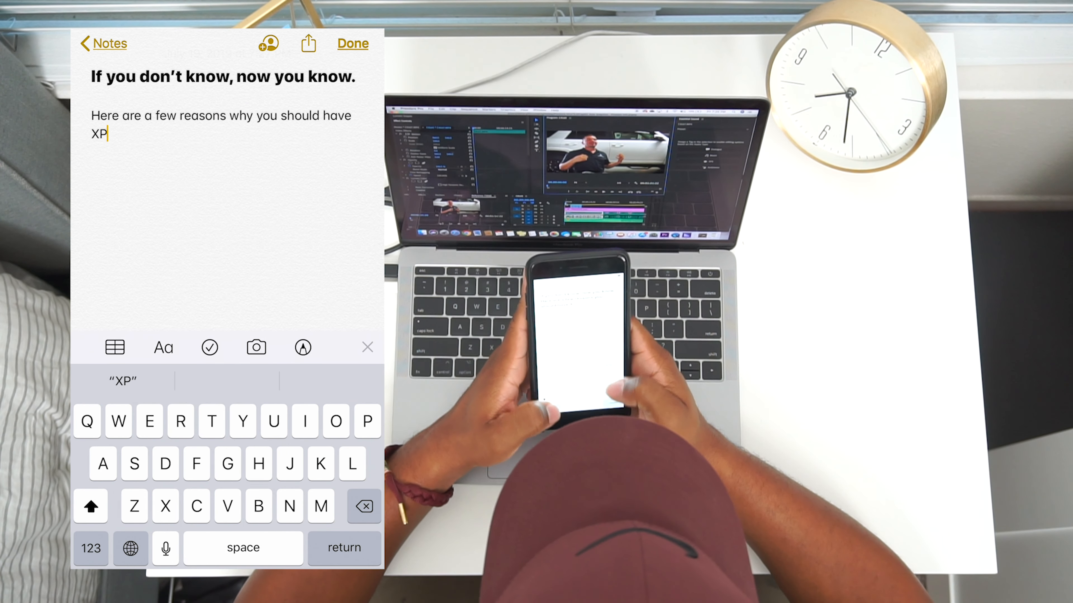
pyautogui.write('EL Pa')
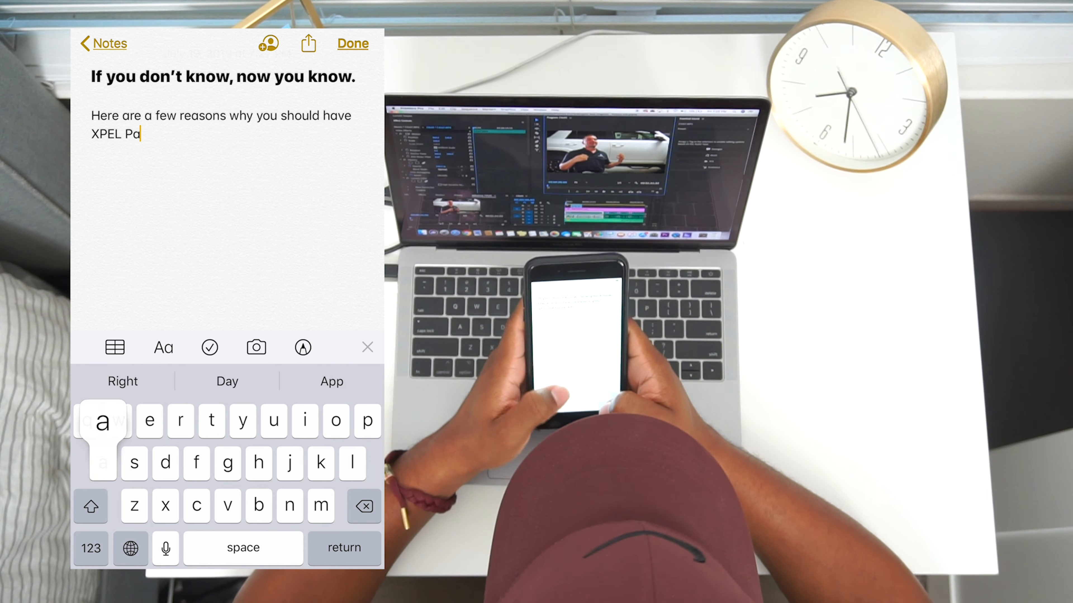
pyautogui.write('int Protextion')
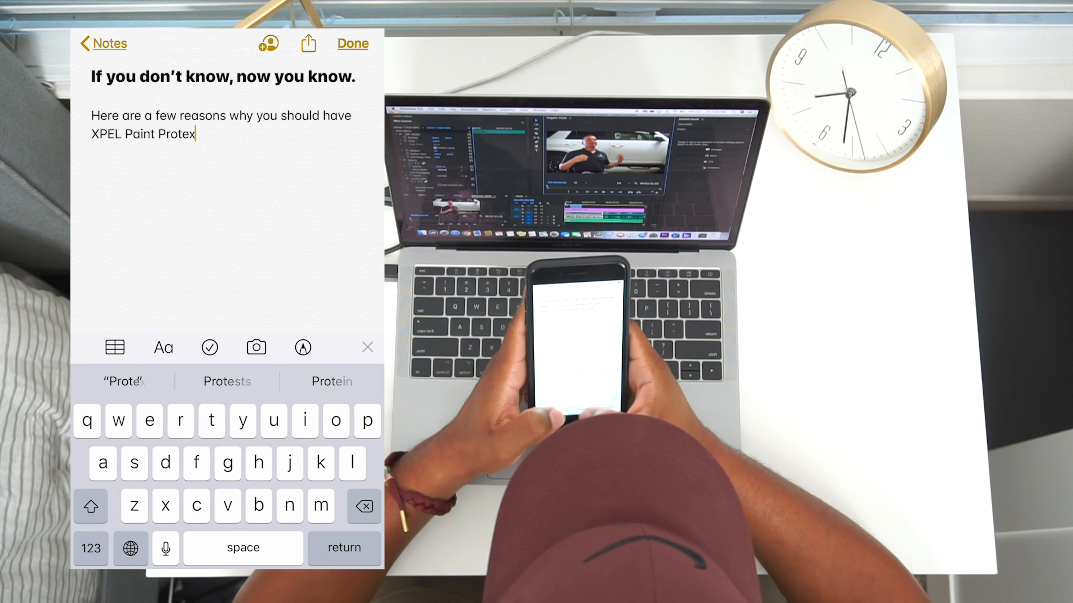
pyautogui.press('BackSpace')
pyautogui.press('BackSpace')
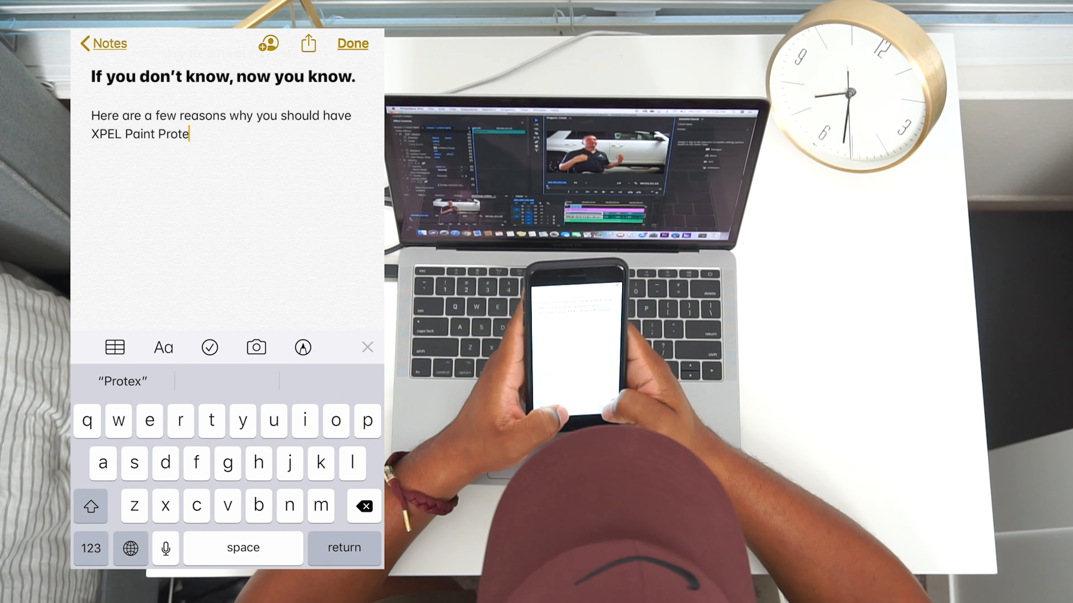
pyautogui.write('ction F')
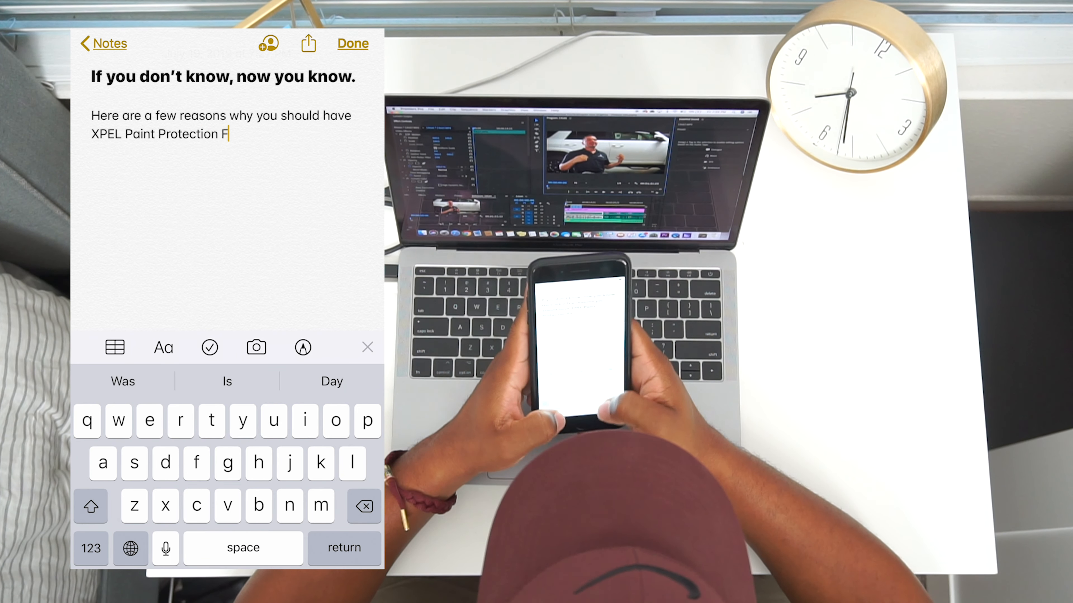
pyautogui.write('ilm installed on your vehicle.')
pyautogui.press('Return')
pyautogui.press('Return')
pyautogui.press('Return')
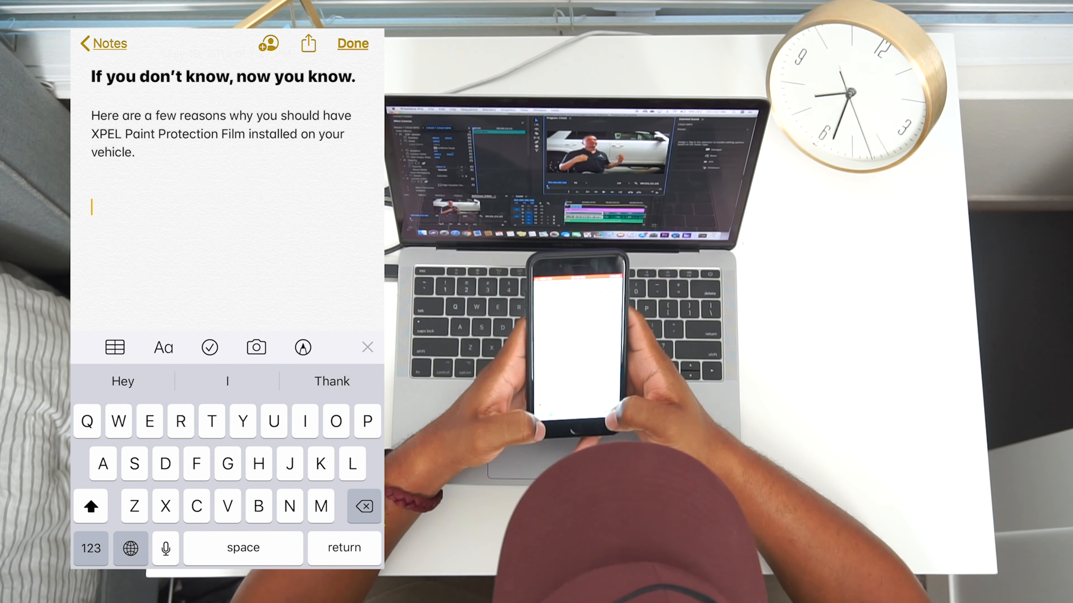
# Begin a hashtag line below the caption with #xpel and the sign for another hashtag.
pyautogui.write('#')
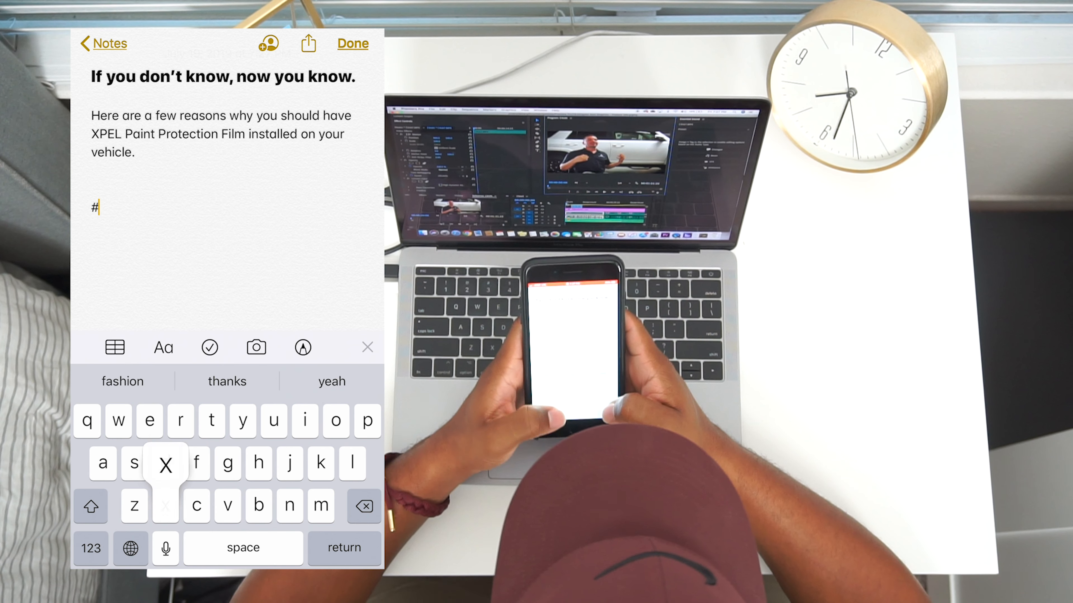
pyautogui.write('xpel #')
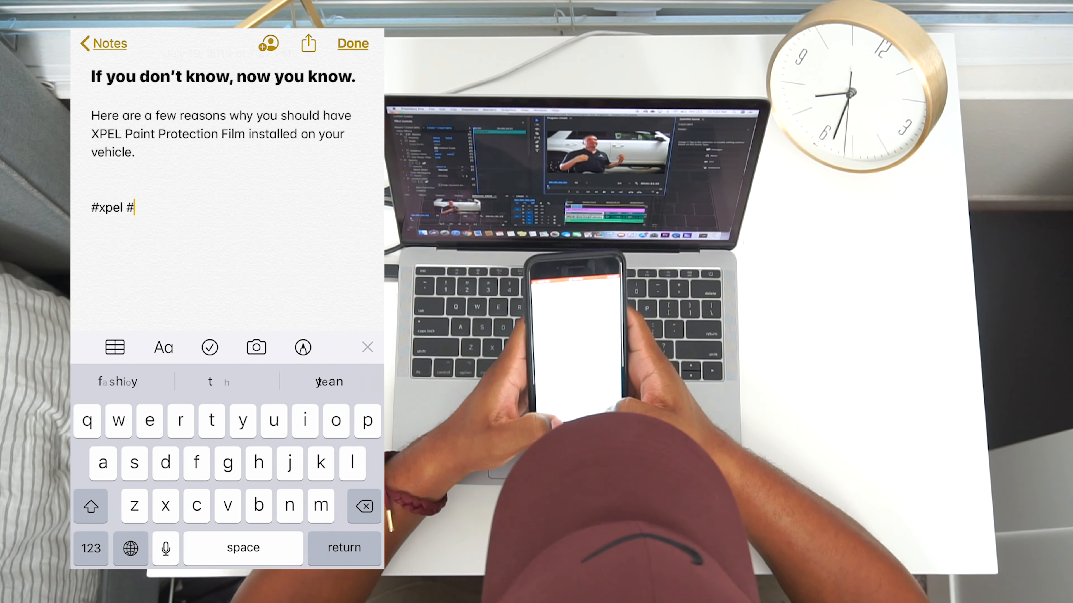
pyautogui.write('paintptotectionfil')
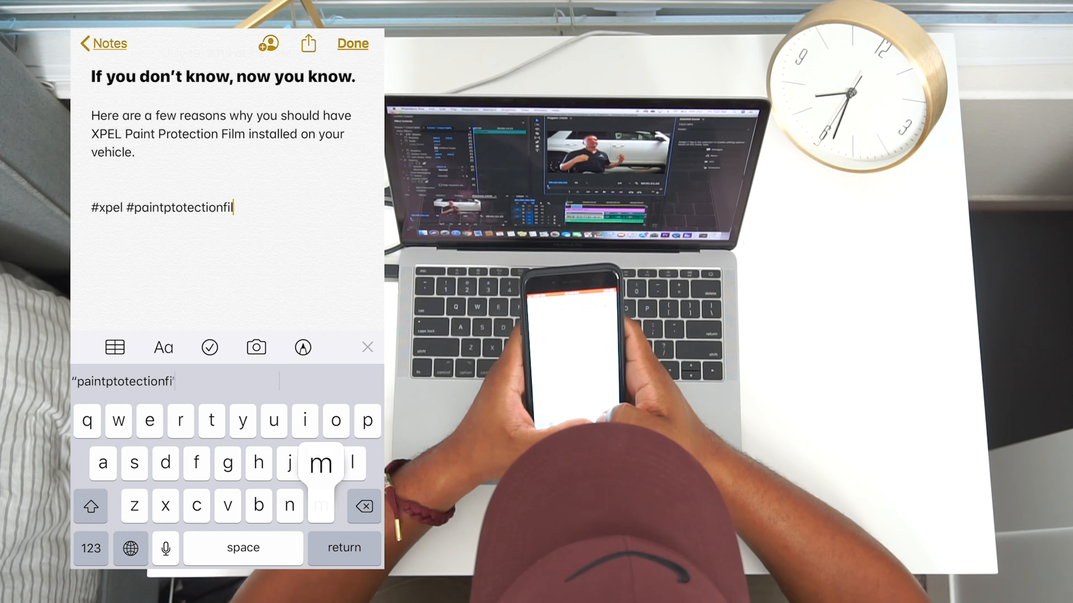
pyautogui.write('m')
pyautogui.click(189, 208)
pyautogui.click(91, 549)
pyautogui.click(91, 506)
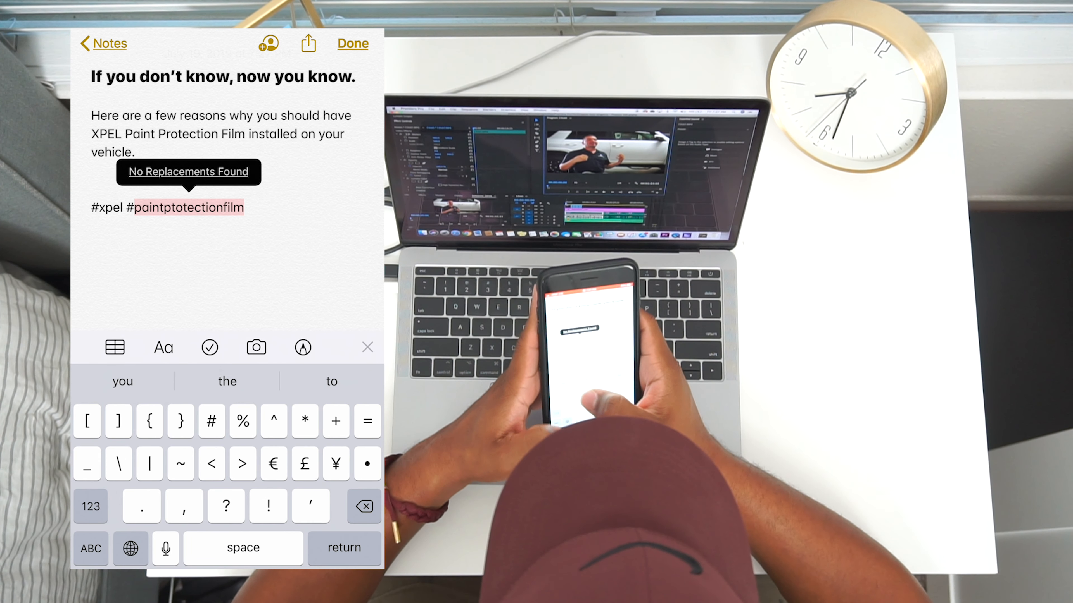
pyautogui.write('#pat')
pyautogui.press('BackSpace')
pyautogui.write('i')
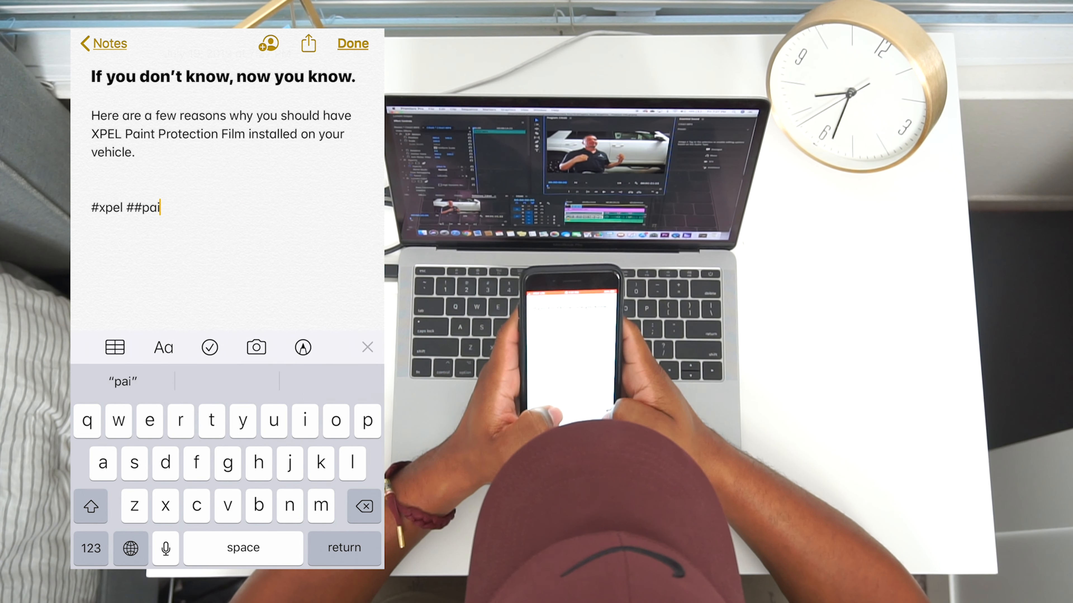
pyautogui.press('BackSpace')
pyautogui.press('BackSpace')
pyautogui.press('BackSpace')
pyautogui.press('BackSpace')
# Add the hashtags #paintprotectionfilm and #cars after #xpel.
pyautogui.write('paint')
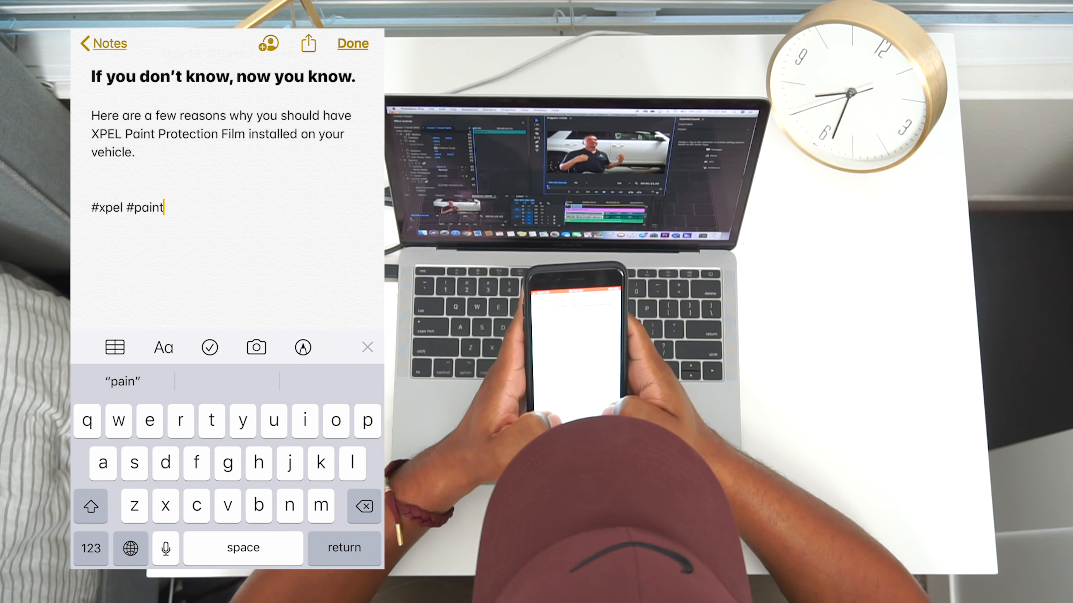
pyautogui.write('protec')
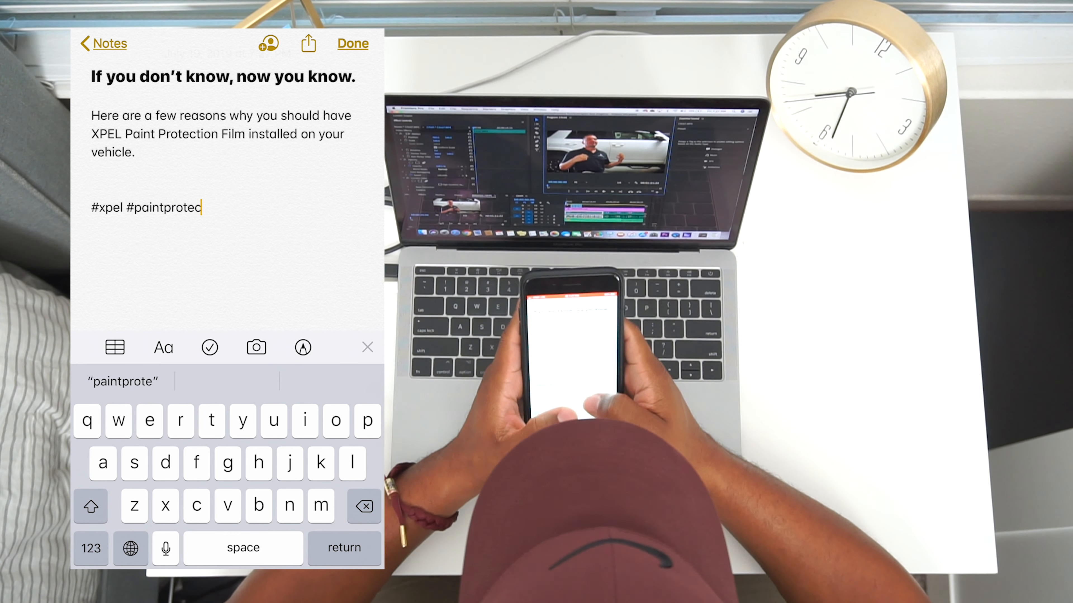
pyautogui.write('tionfilm ')
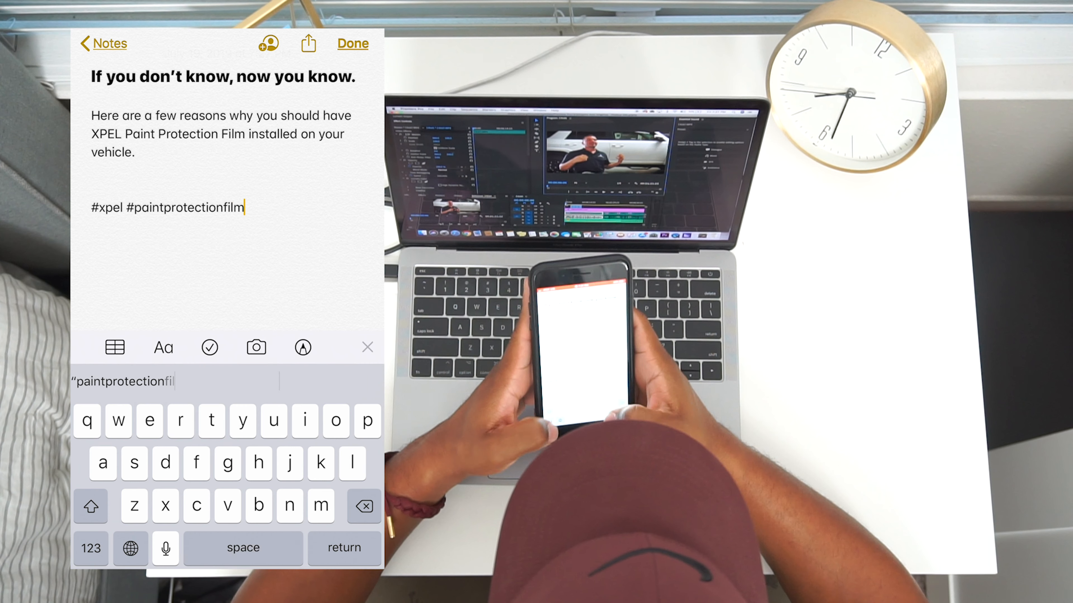
pyautogui.write('#ca')
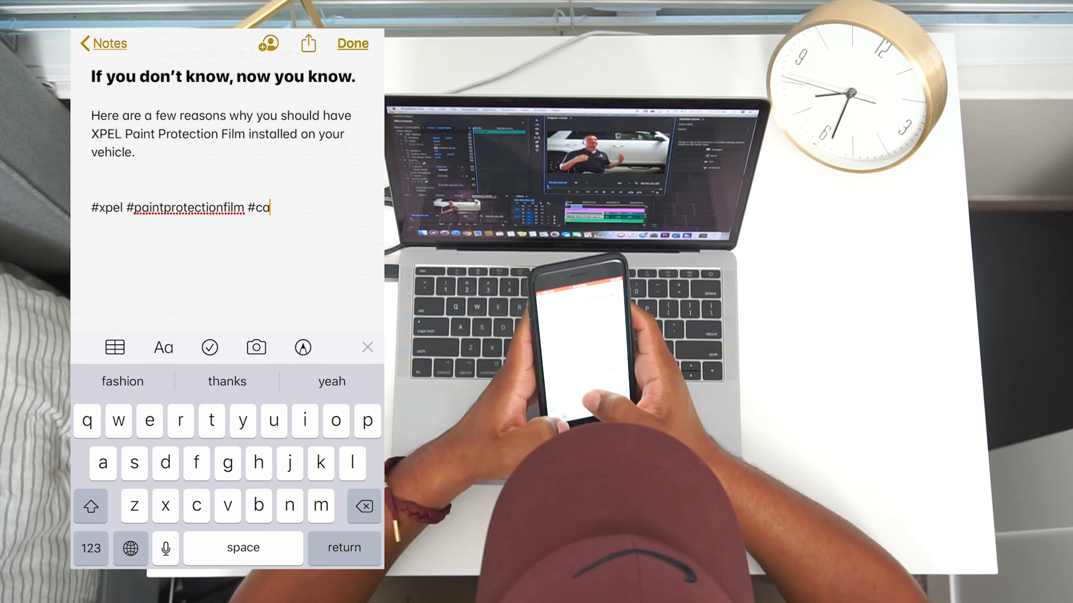
pyautogui.write('rs ')
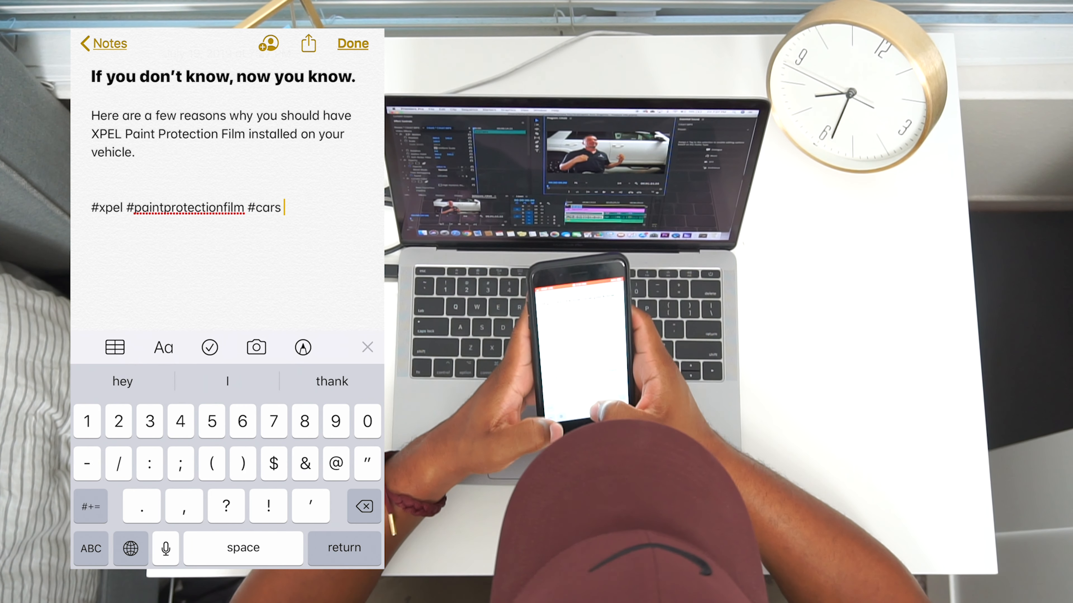
# Add the hashtag #carsofsacramento after #cars and insert the sign for a further hashtag.
pyautogui.write('#')
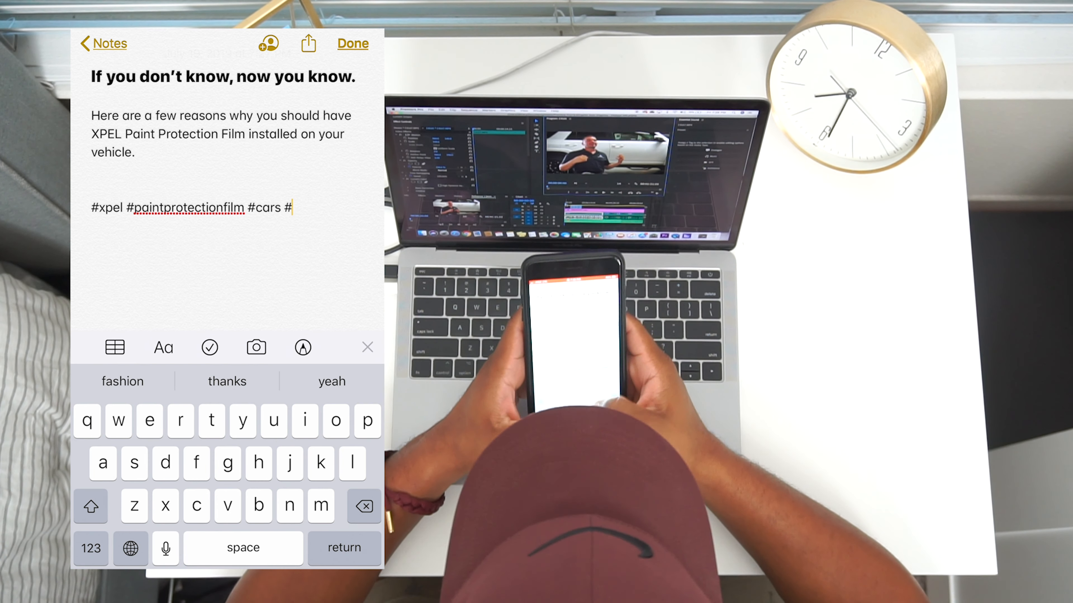
pyautogui.write('cae')
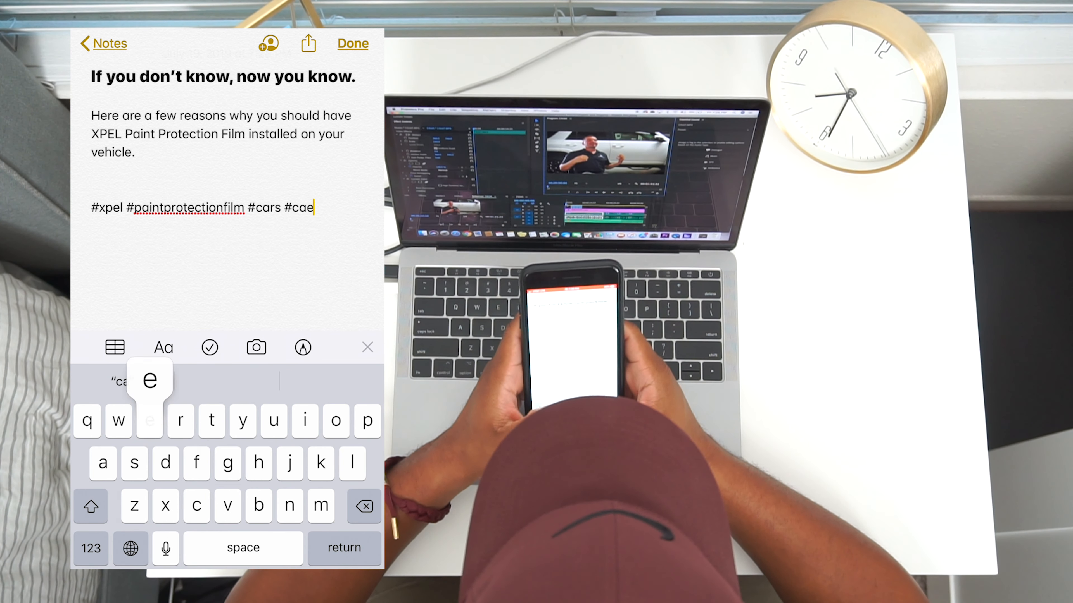
pyautogui.press('BackSpace')
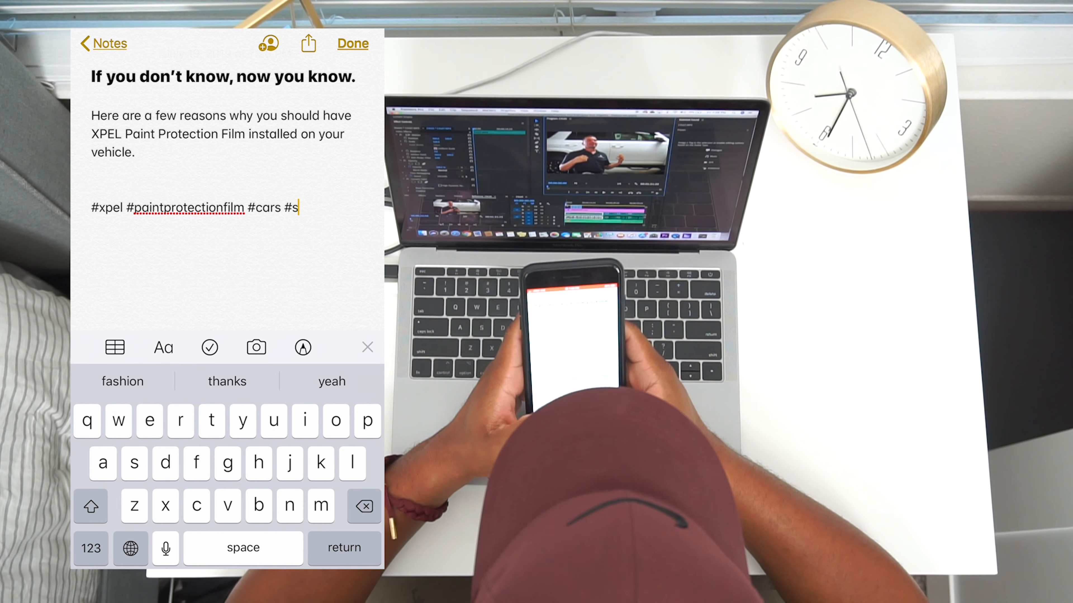
pyautogui.write('xa')
pyautogui.press('BackSpace')
pyautogui.press('BackSpace')
pyautogui.write('c')
pyautogui.write('arsof')
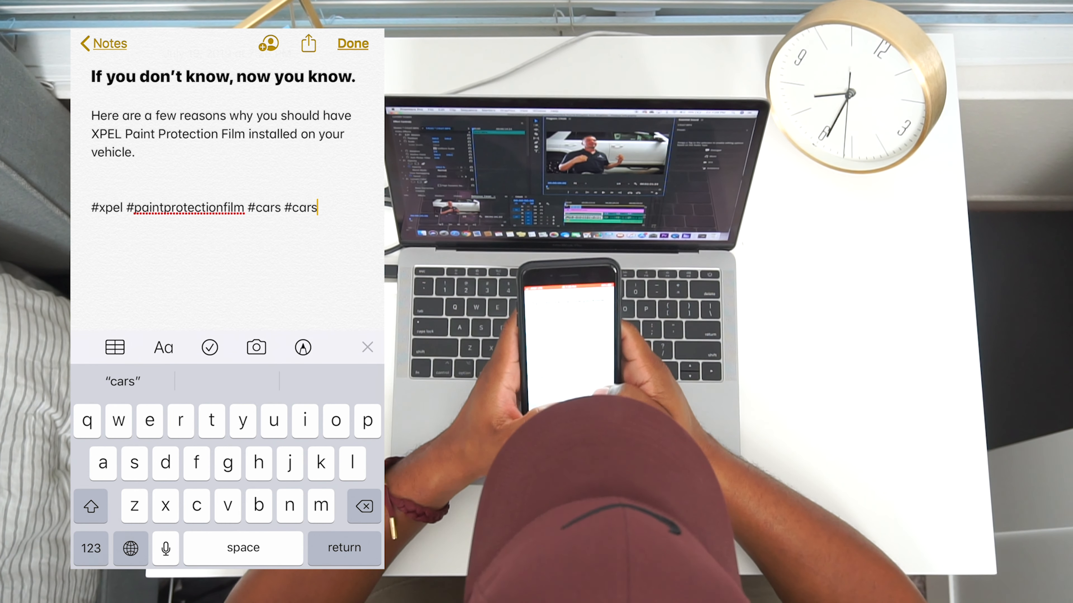
pyautogui.write('sacrame')
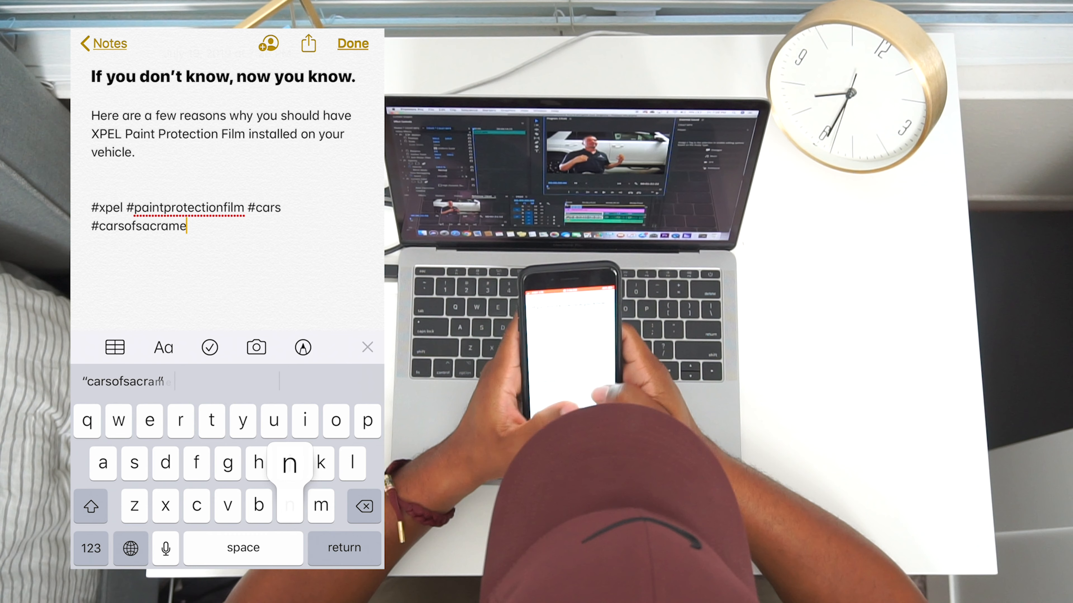
pyautogui.write('nto #')
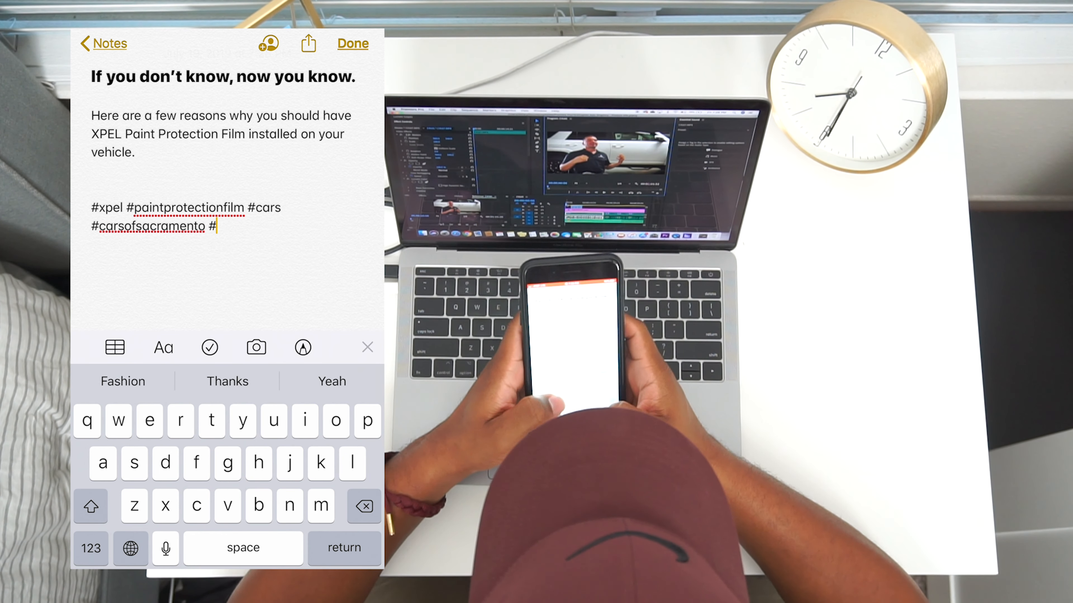
# Complete the hashtag block after #carsofsacramento with #sacramento, #visitsacramento and #paintprotectionfilm.
pyautogui.write('sacramento ')
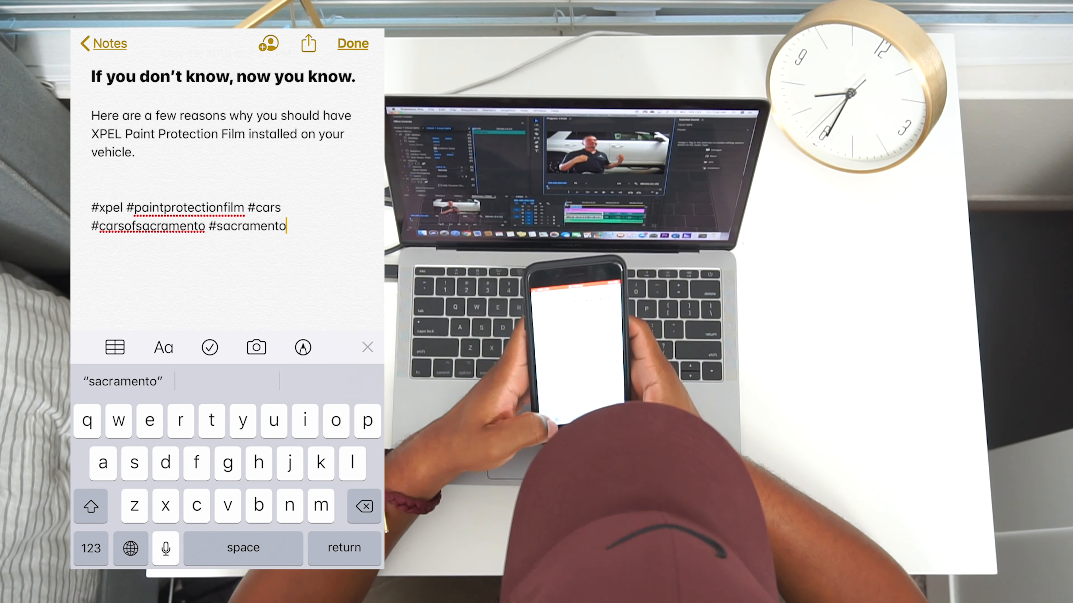
pyautogui.write('#visits')
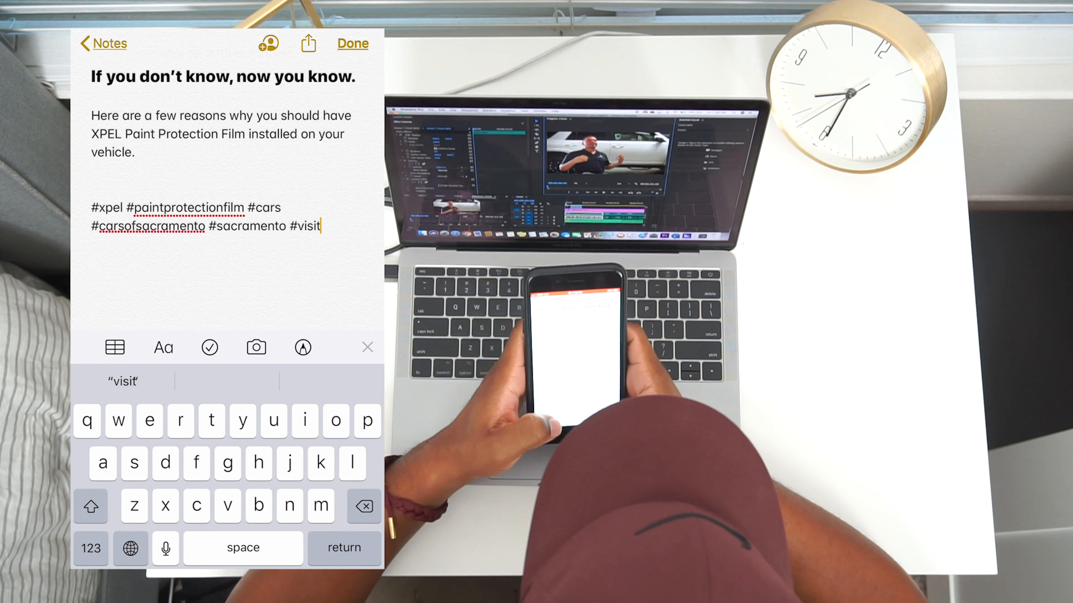
pyautogui.write('acramento #paintprotectionfilm')
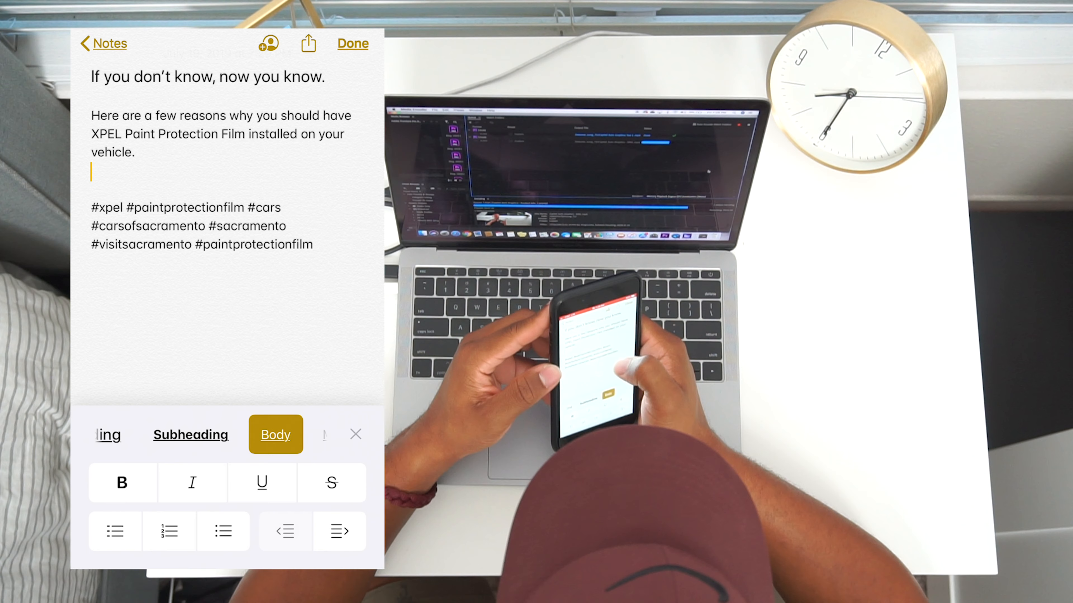
# Select the note's entire text, copy the caption with its hashtags, and finish editing the note.
pyautogui.click(91, 172)
pyautogui.click(170, 135)
pyautogui.click(157, 280)
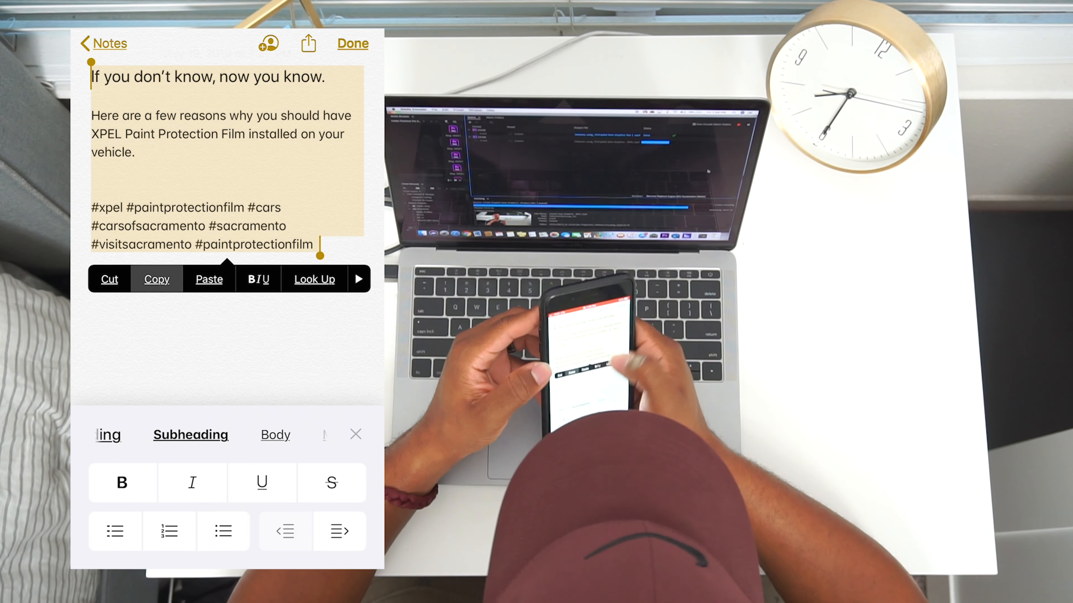
pyautogui.click(352, 44)
# Leave Notes for the phone's home screen and open the apps4lifehost.com caption converter in the browser.
pyautogui.press('Home')
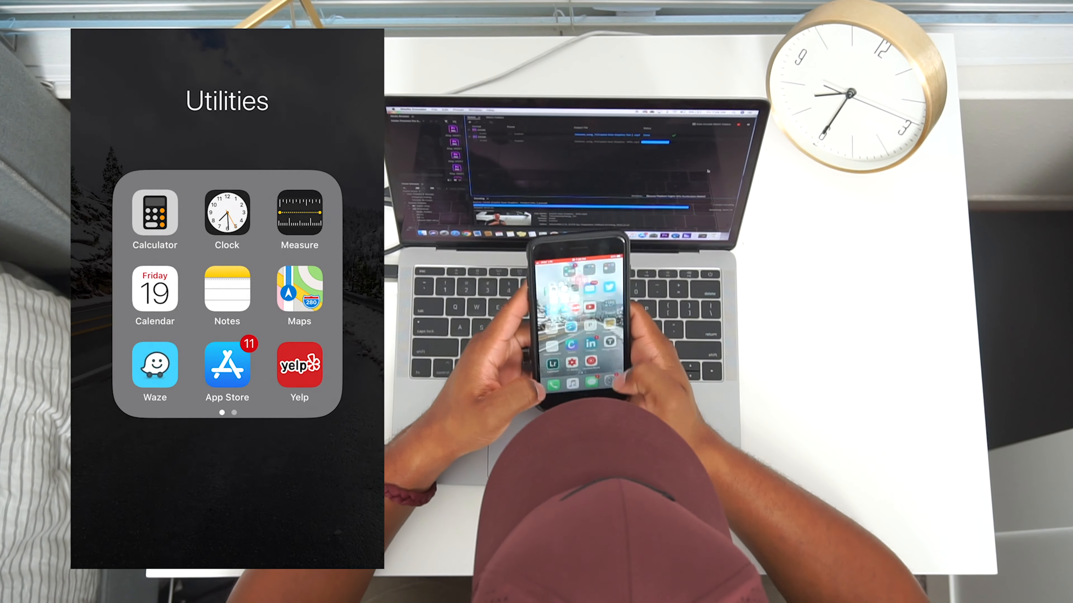
pyautogui.press('Home')
pyautogui.click(122, 366)
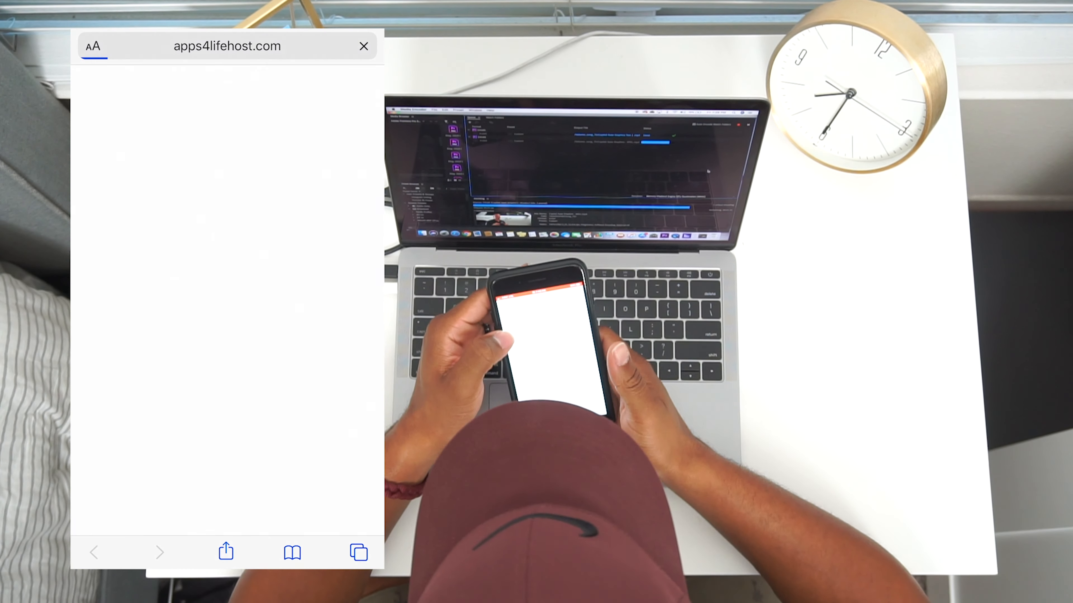
# Paste the copied caption into the converter's text box and return to its first line.
pyautogui.click(115, 224)
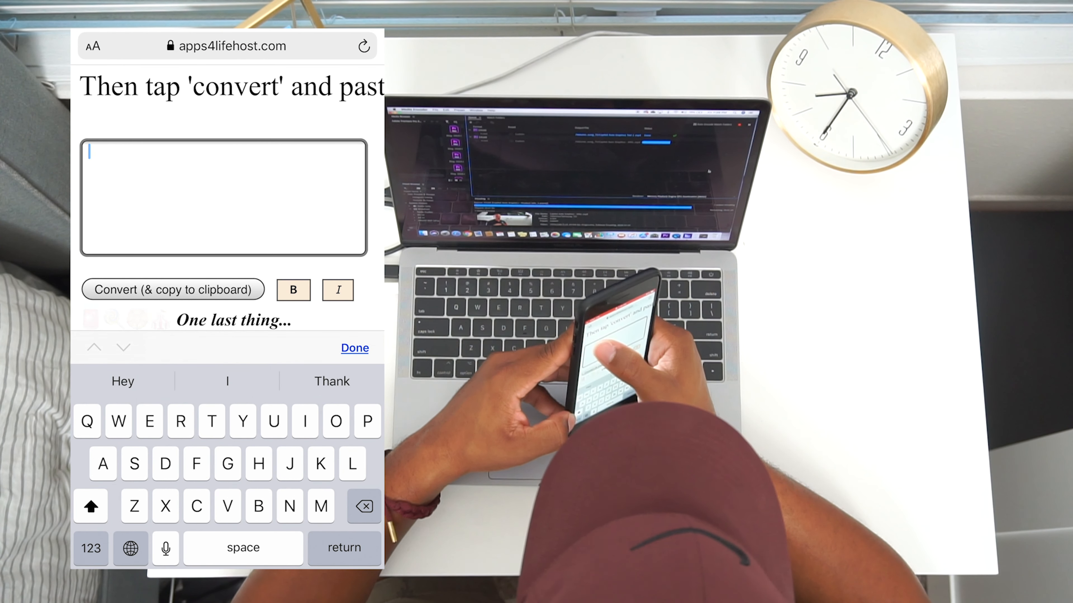
pyautogui.click(355, 348)
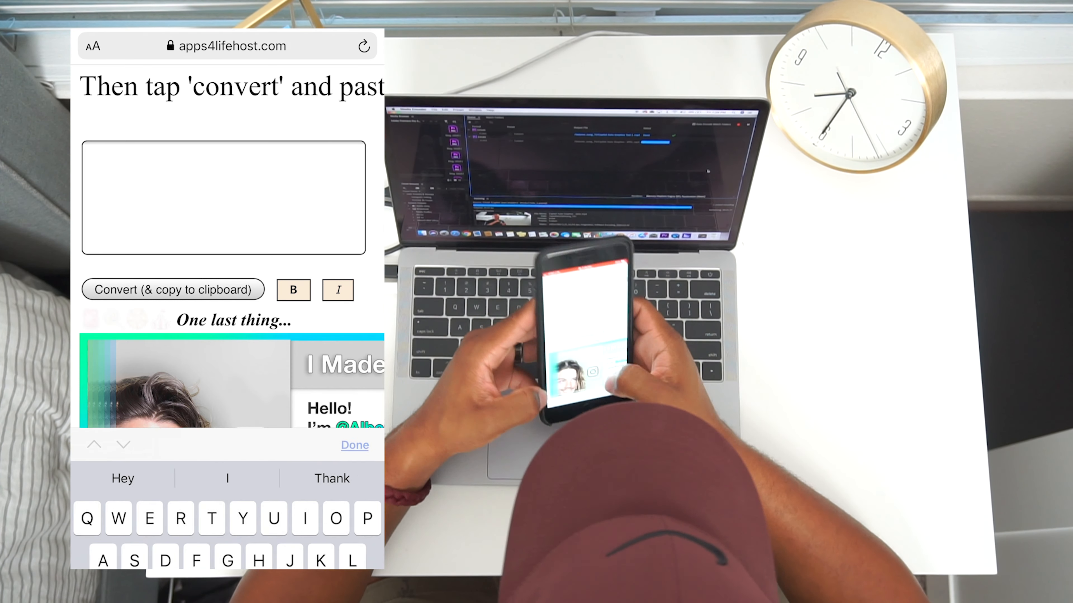
pyautogui.click(224, 198)
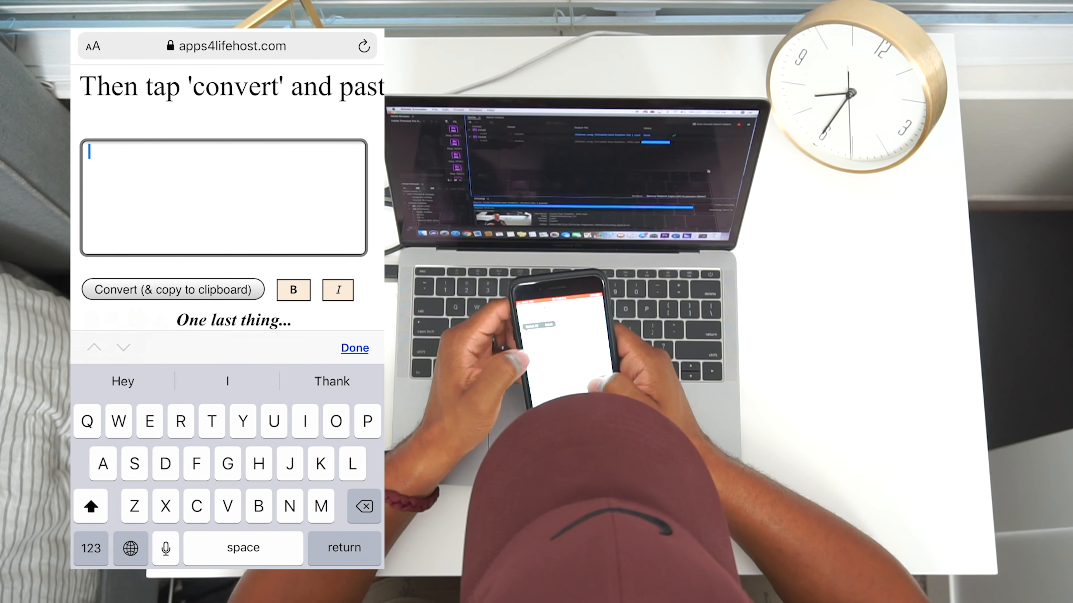
pyautogui.click(89, 152)
pyautogui.click(177, 114)
pyautogui.scroll(5, 224, 197)
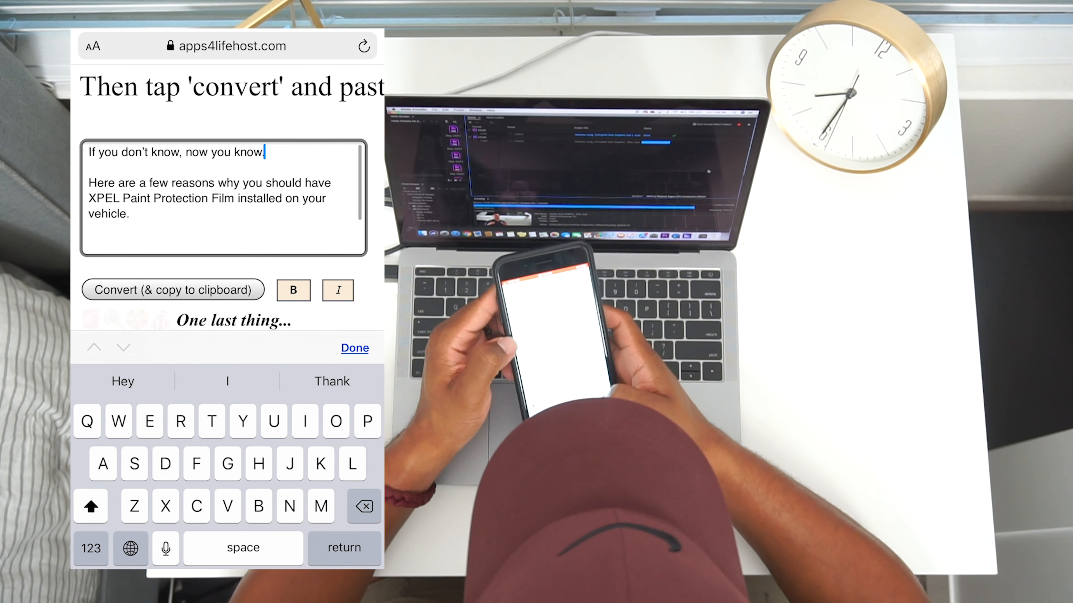
# Change the ending of the first line to "know!" and convert the caption, copying it to the clipboard.
pyautogui.write('!')
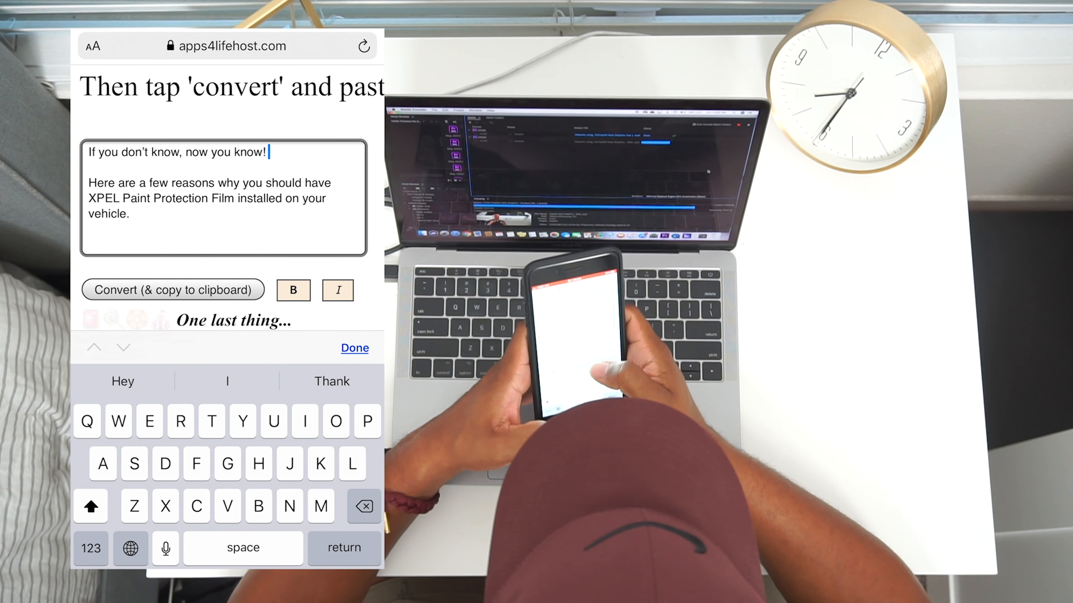
pyautogui.click(355, 348)
pyautogui.scroll(-1, 223, 198)
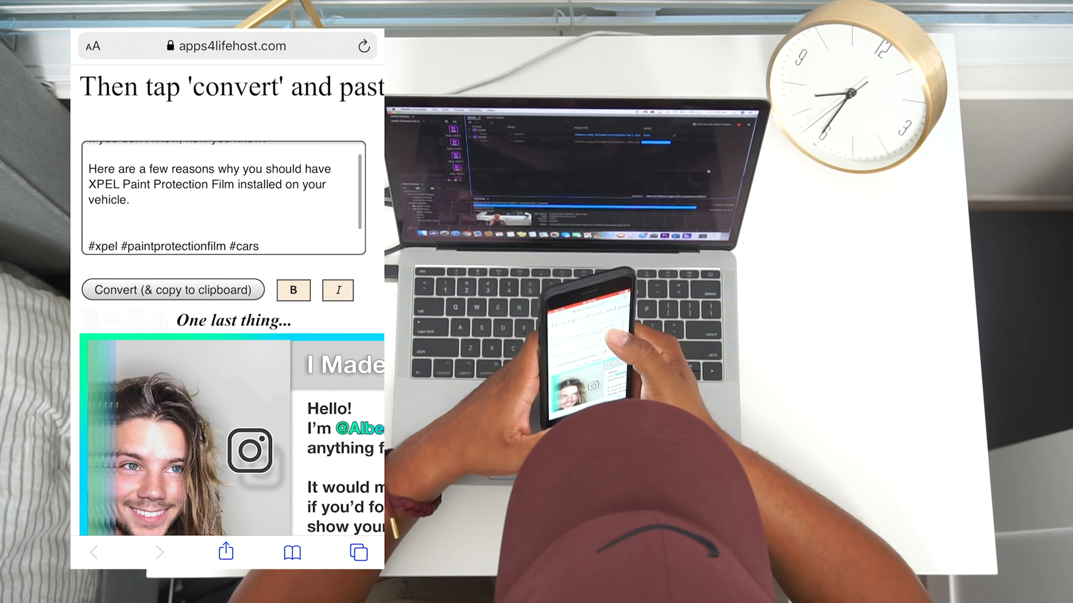
pyautogui.scroll(-2, 223, 197)
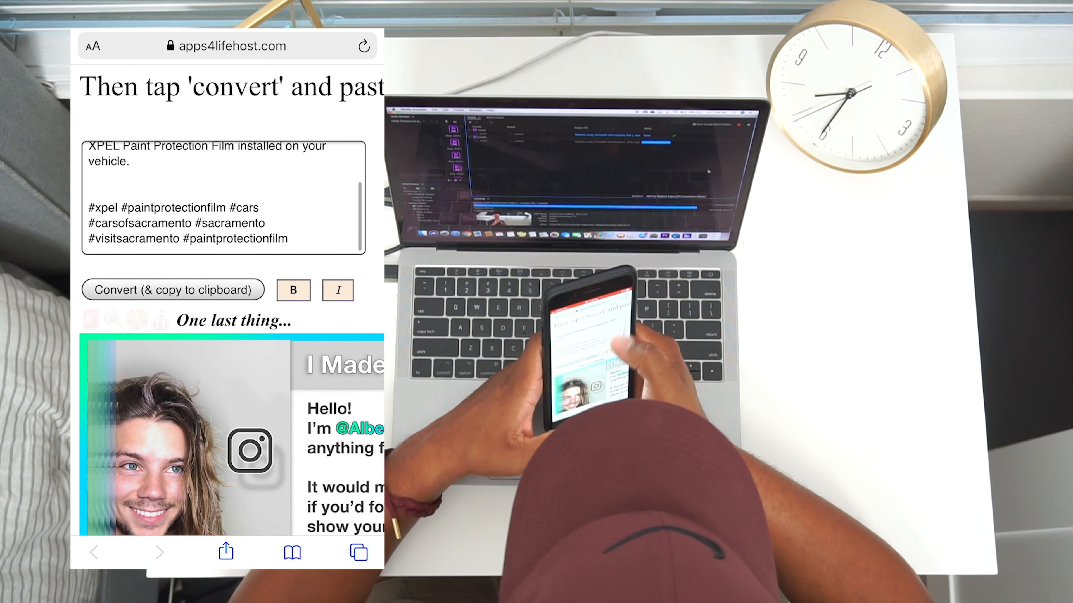
pyautogui.click(174, 290)
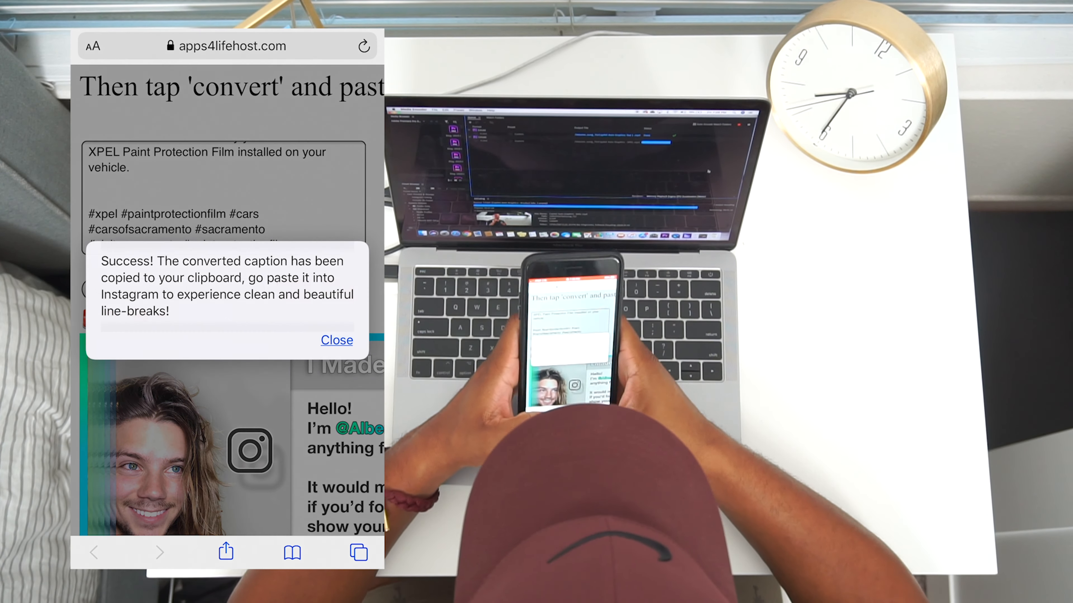
# Leave the converter, switch to Finder on the laptop and start sharing the exported video file.
pyautogui.press('super')
pyautogui.click(120, 64)
pyautogui.click(222, 283)
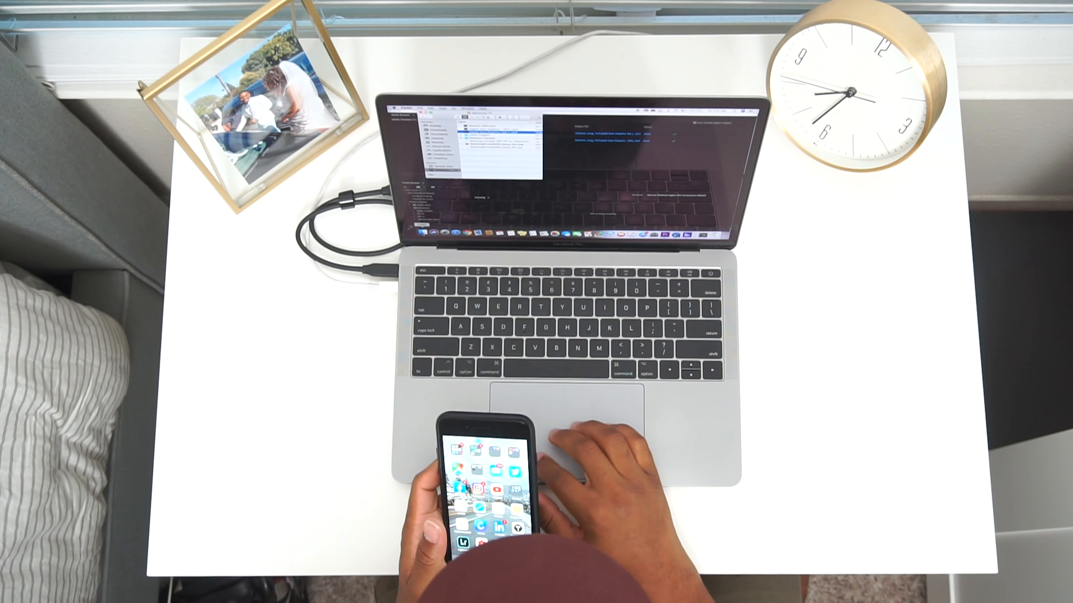
pyautogui.rightClick(483, 130)
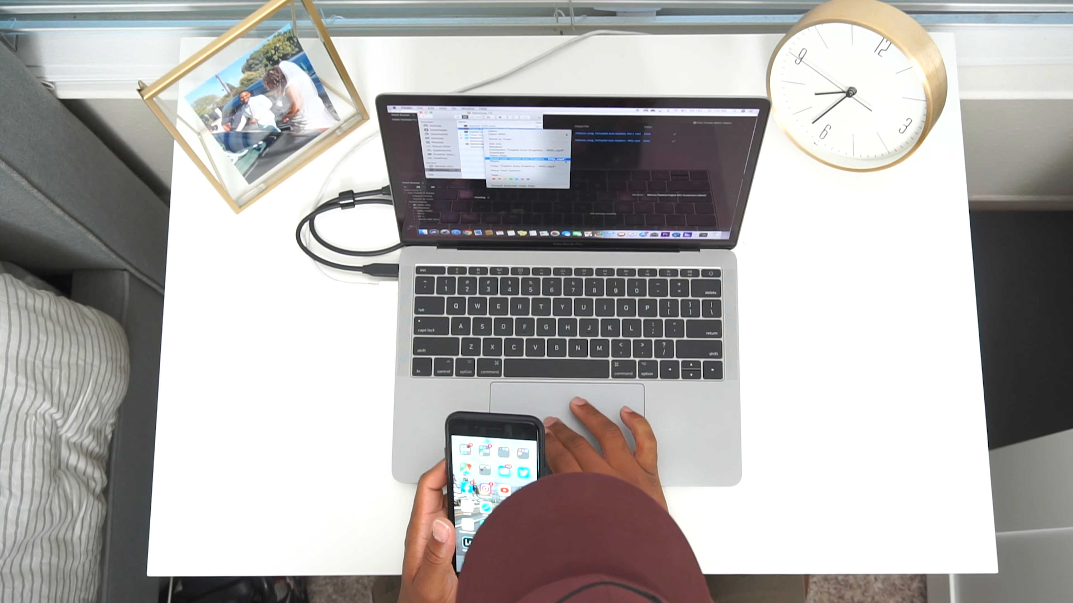
pyautogui.click(591, 168)
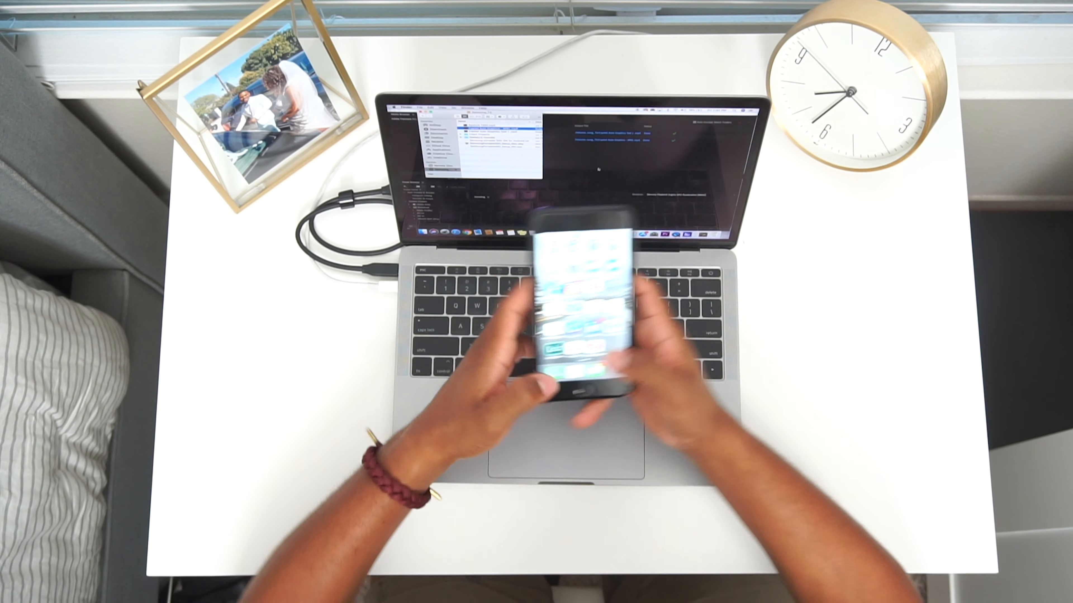